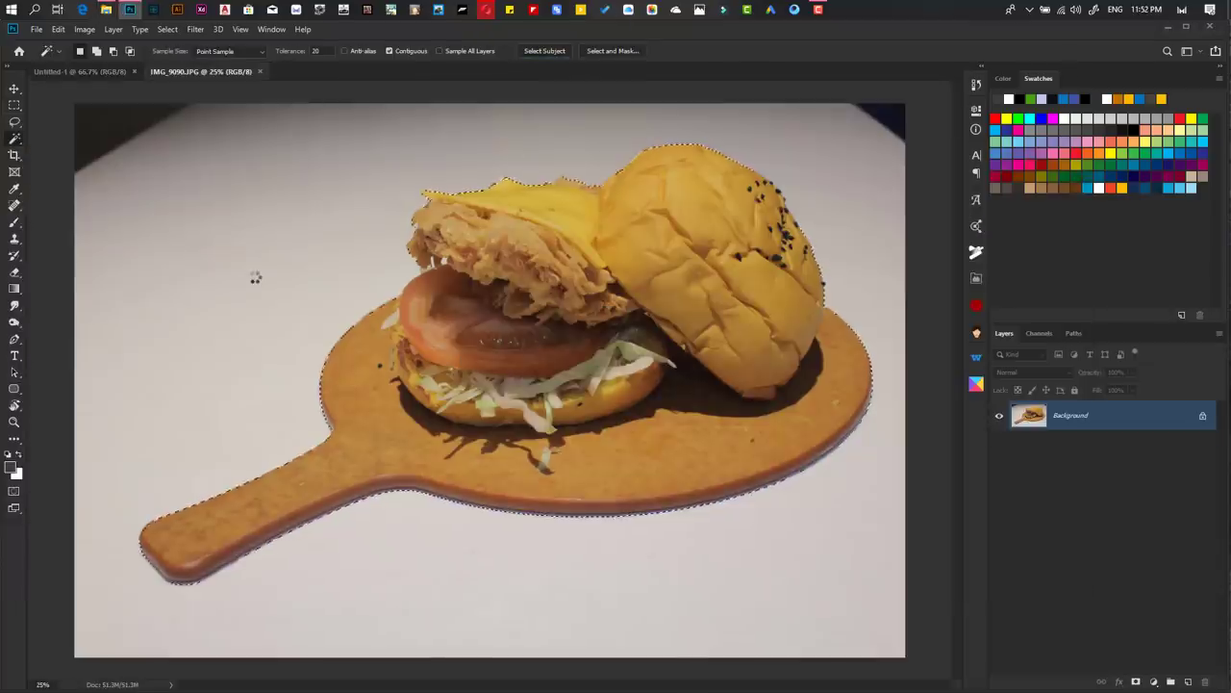
- Copy the selected burger onto its own layer and confirm its scaled size in Untitled-1
{"action": "right_click", "coordinate": [631, 252]}
{"action": "left_click", "coordinate": [668, 507]}
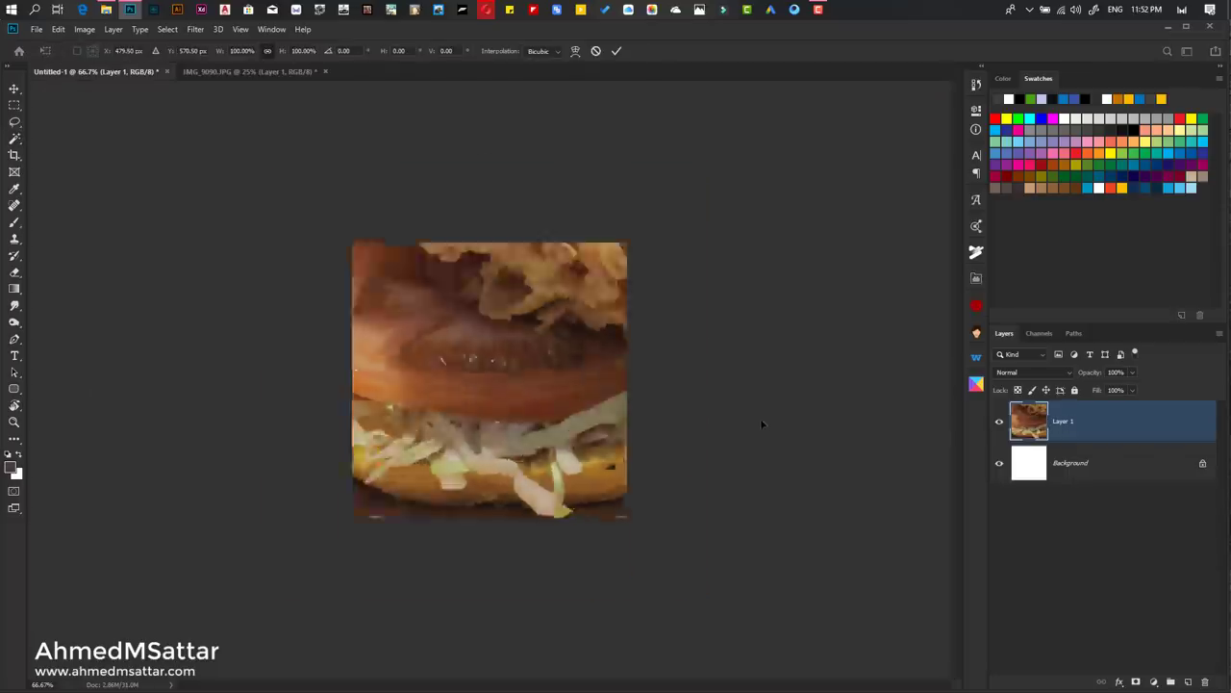
{"action": "key", "text": "ctrl+plus"}
{"action": "key", "text": "ctrl+plus"}
{"action": "key", "text": "ctrl+plus"}
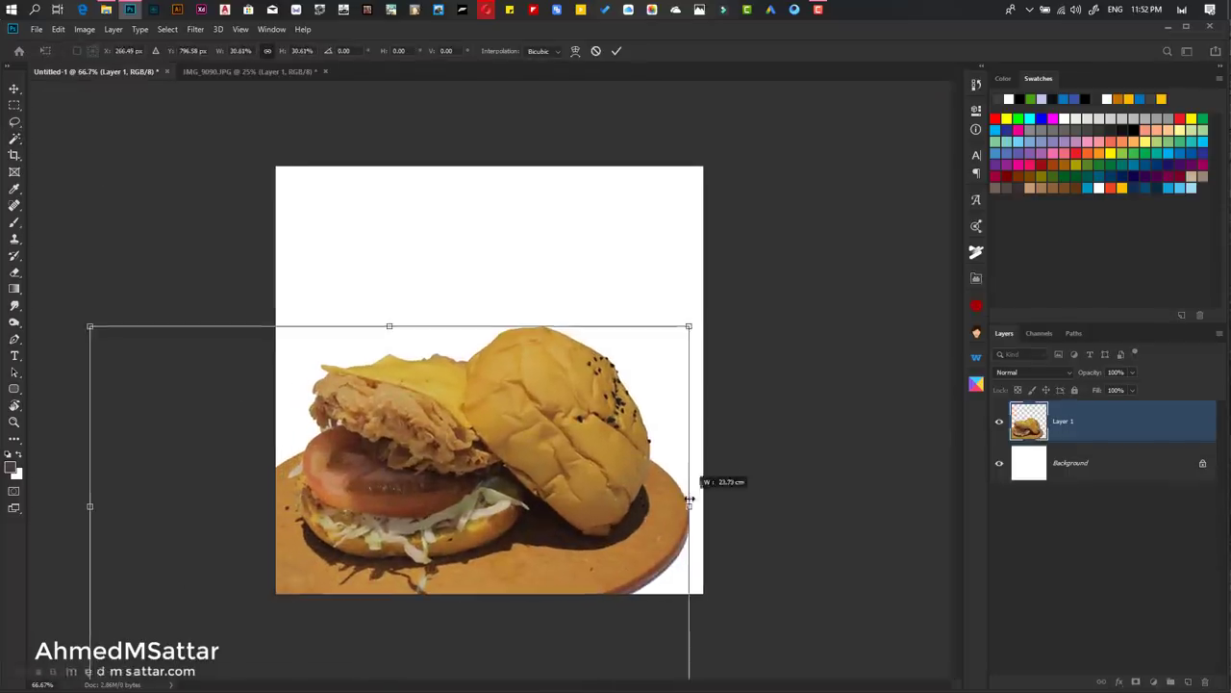
{"action": "key", "text": "Return"}
{"action": "key", "text": "w"}
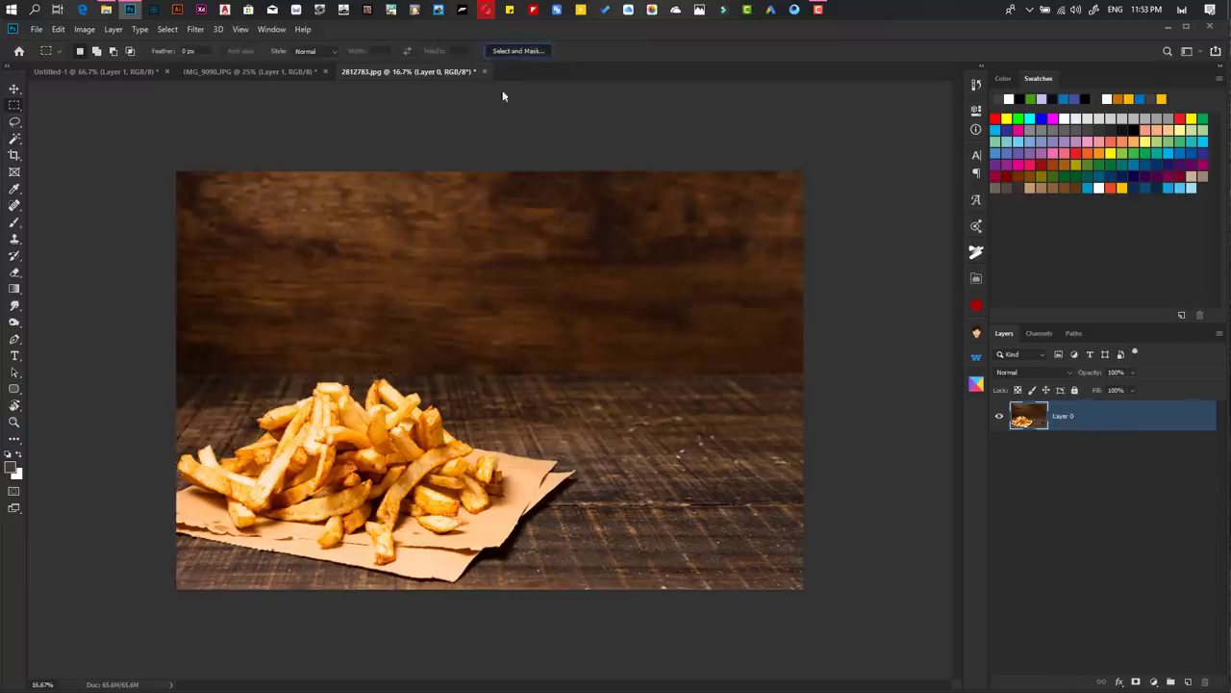
- Refine the fries selection in Select and Mask, copy it to a layer and drag it into Untitled-1
{"action": "left_click", "coordinate": [519, 51]}
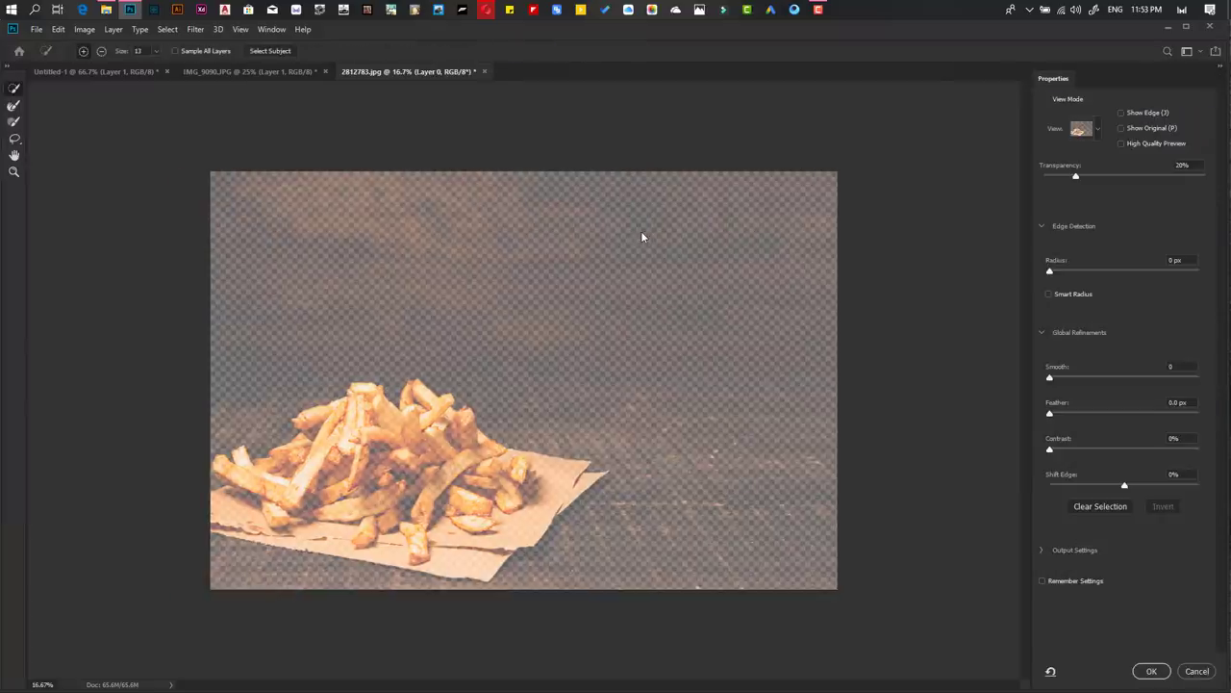
{"action": "left_click_drag", "start_coordinate": [775, 274], "coordinate": [741, 457]}
{"action": "key", "text": "Return"}
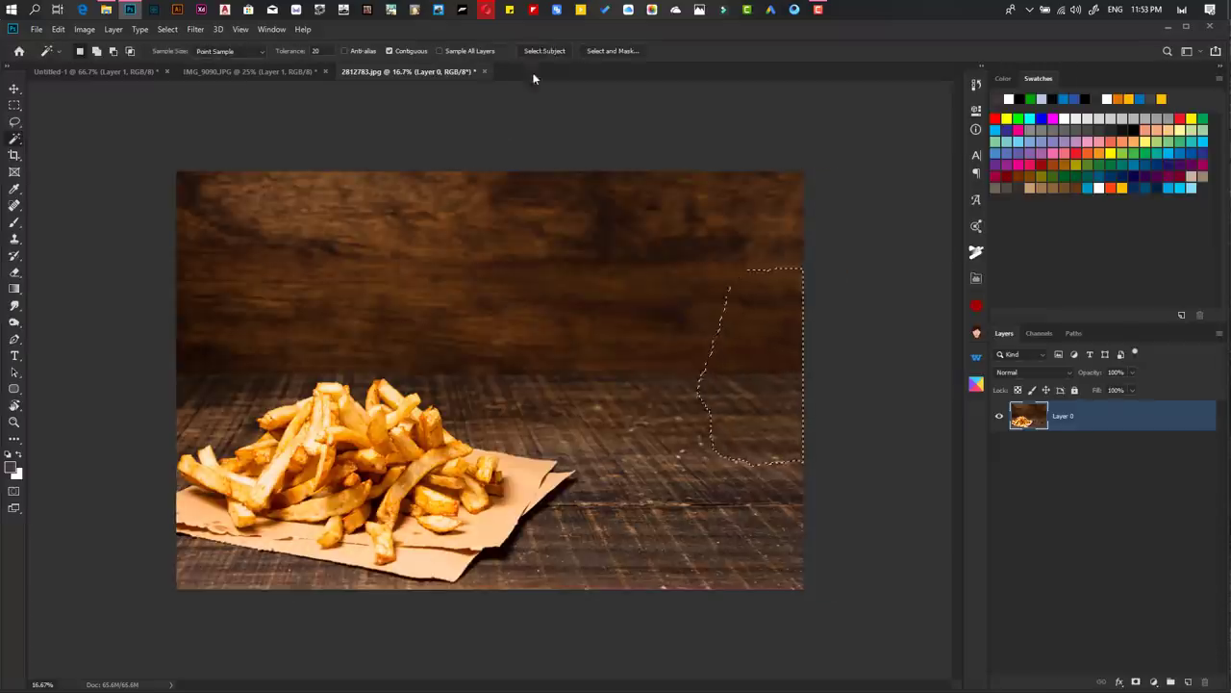
{"action": "right_click", "coordinate": [391, 149]}
{"action": "left_click", "coordinate": [428, 283]}
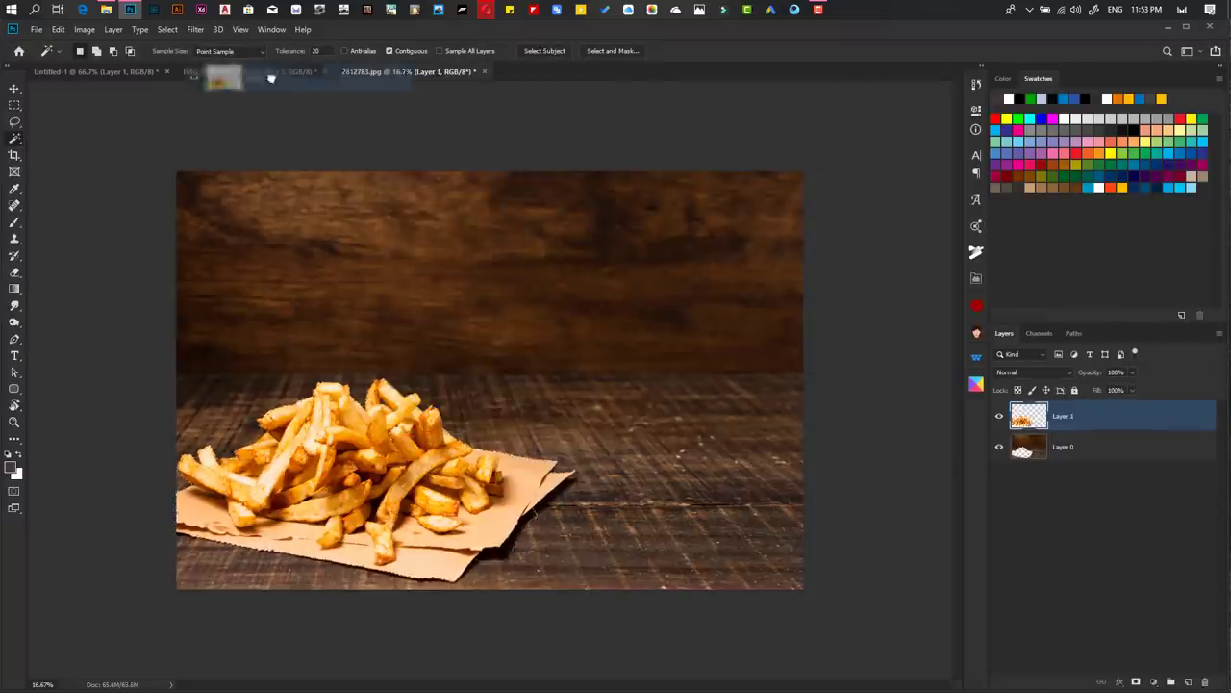
{"action": "left_click_drag", "start_coordinate": [272, 76], "coordinate": [530, 296]}
- Shrink the fries and place them at the bottom left over the burger
{"action": "key", "text": "ctrl+t"}
{"action": "key", "text": "ctrl+0"}
{"action": "left_click_drag", "start_coordinate": [83, 115], "coordinate": [440, 357]}
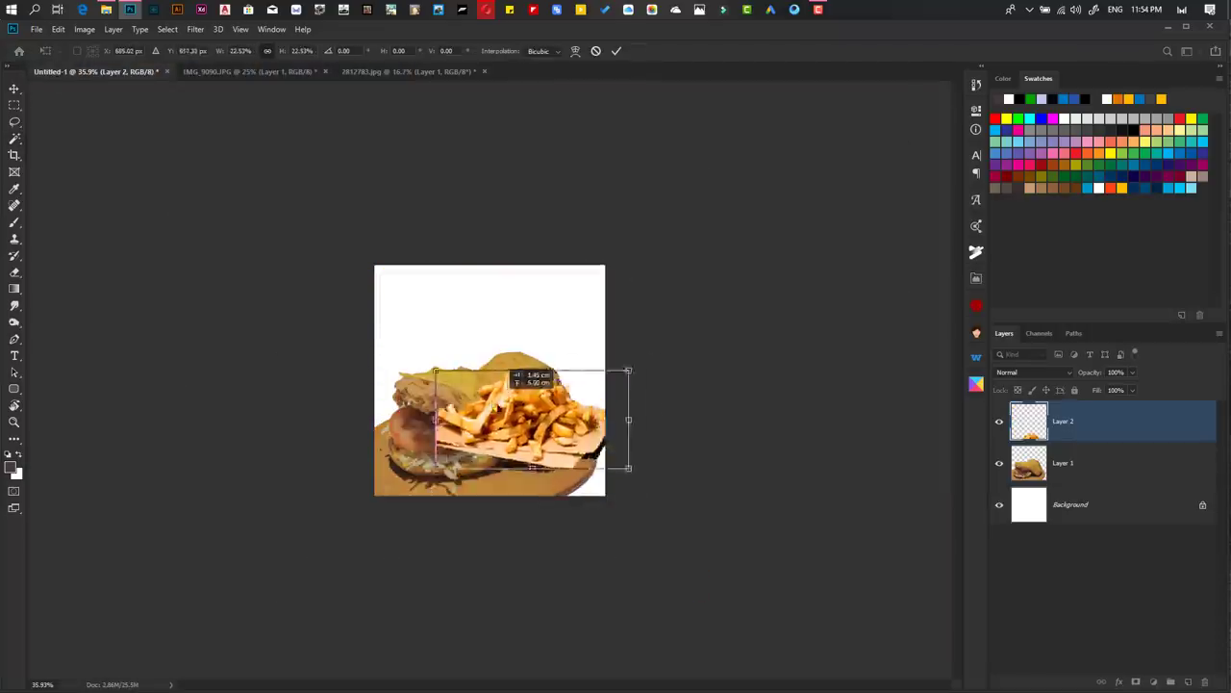
{"action": "key", "text": "Return"}
{"action": "mouse_move", "coordinate": [460, 481]}
{"action": "left_mouse_down"}
{"action": "mouse_move", "coordinate": [397, 481]}
{"action": "mouse_move", "coordinate": [400, 556]}
{"action": "left_mouse_up"}
{"action": "key", "text": "ctrl+plus"}
{"action": "key", "text": "ctrl+plus"}
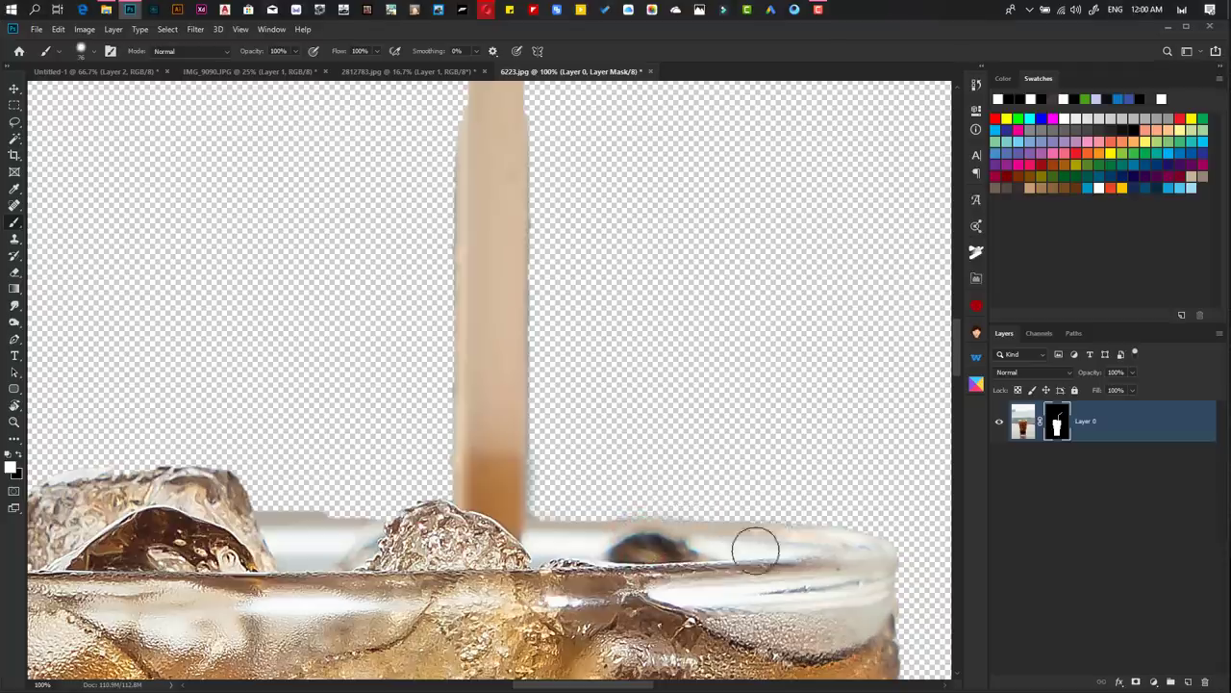
- Touch up the cola glass's layer mask along the straw
{"action": "scroll", "coordinate": [751, 541], "scroll_direction": "left", "scroll_amount": 3}
{"action": "scroll", "coordinate": [523, 531], "scroll_direction": "up", "scroll_amount": 8}
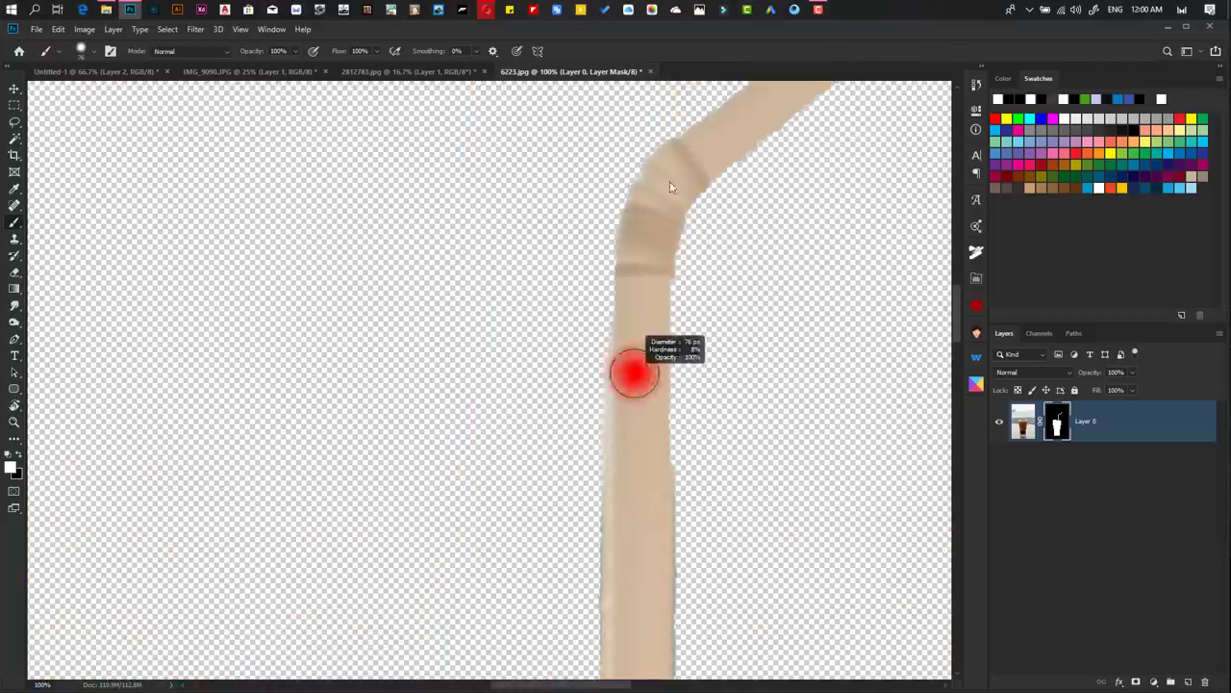
{"action": "left_click_drag", "start_coordinate": [659, 183], "coordinate": [412, 578]}
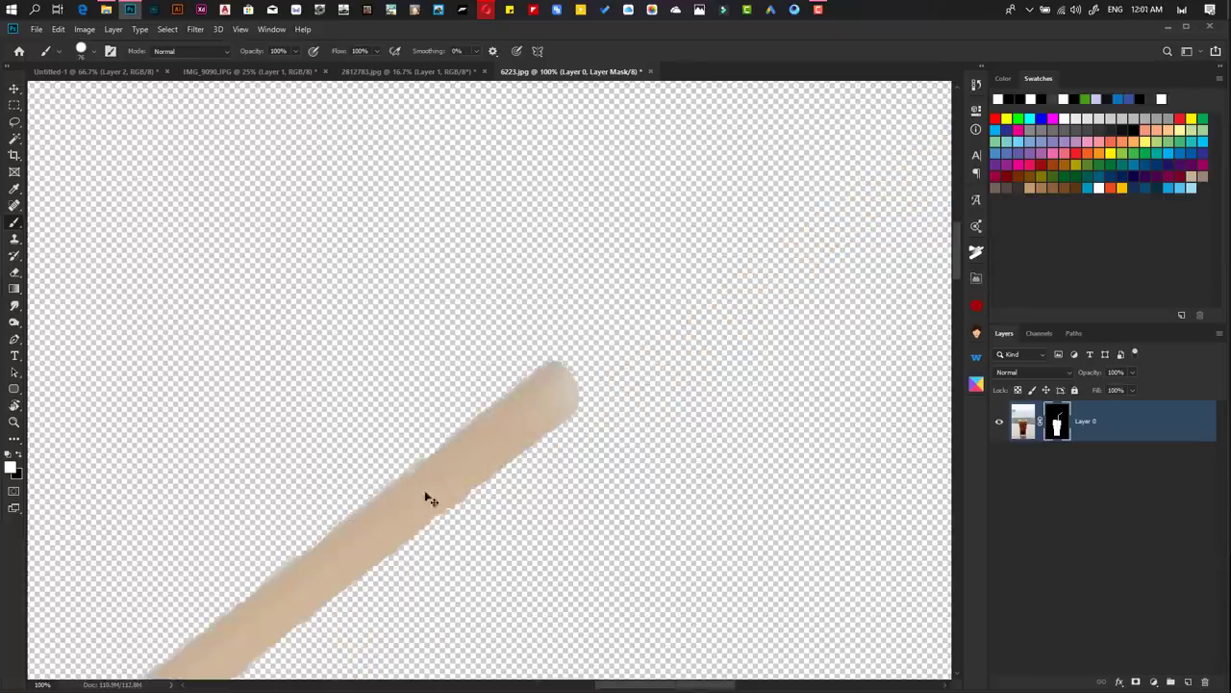
{"action": "scroll", "coordinate": [428, 497], "scroll_direction": "up", "scroll_amount": 3}
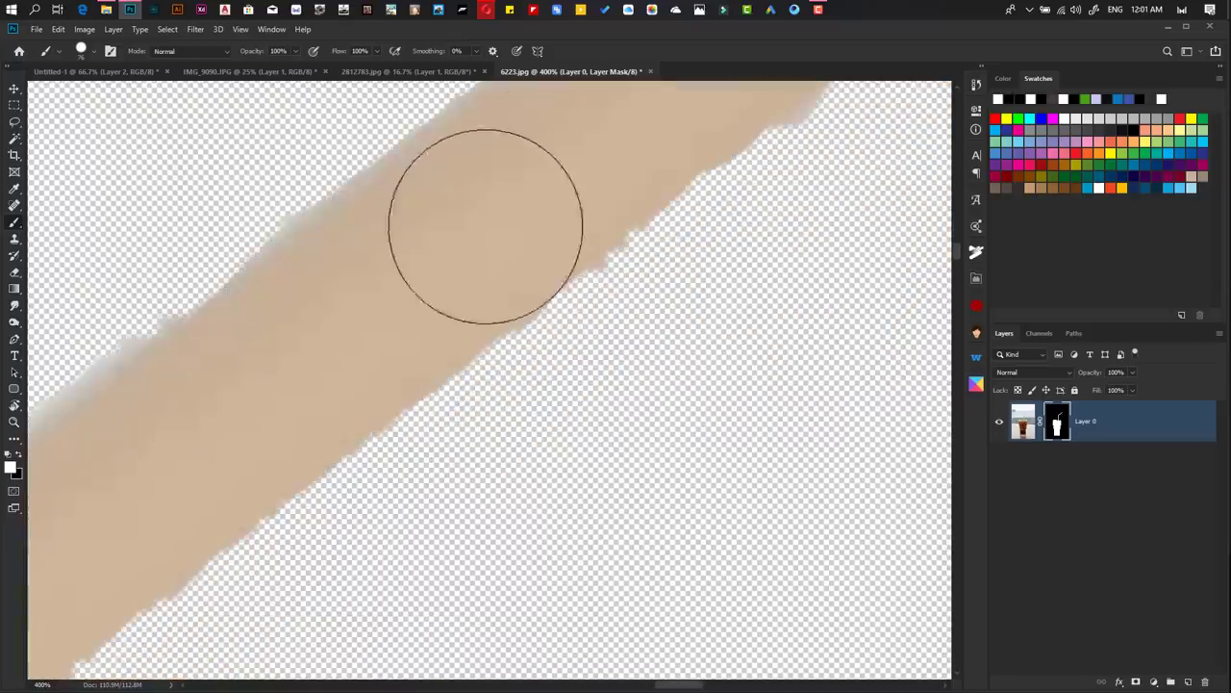
{"action": "scroll", "coordinate": [193, 398], "scroll_direction": "up", "scroll_amount": 3}
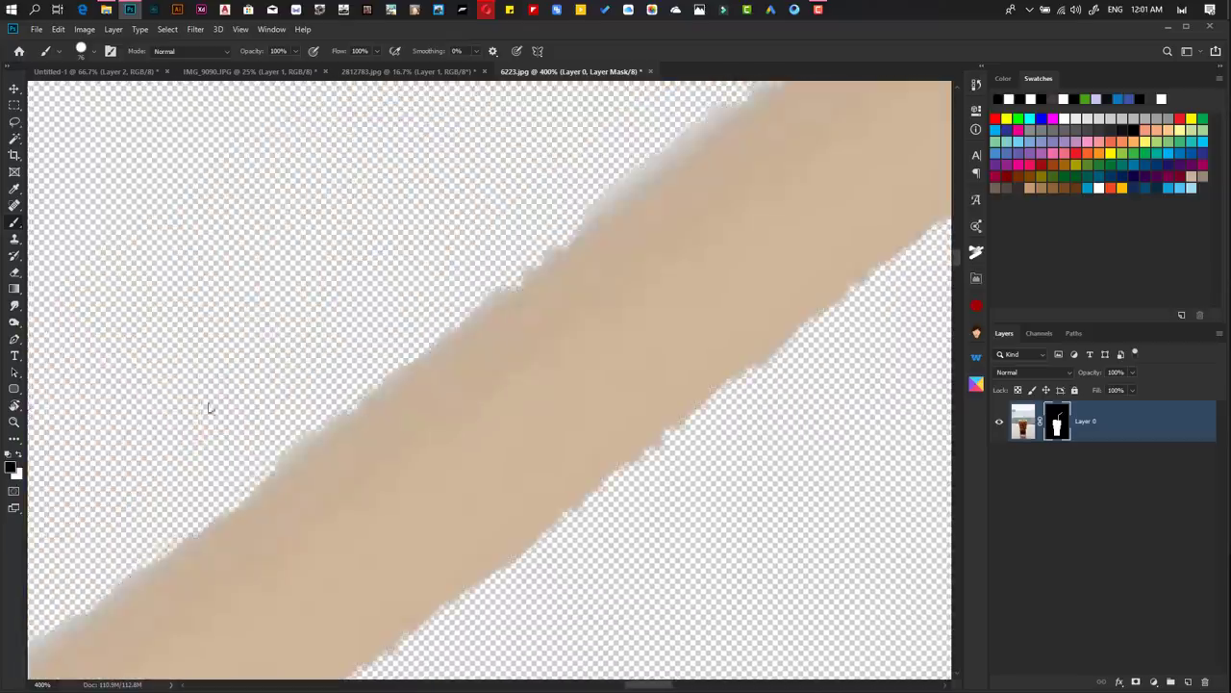
{"action": "scroll", "coordinate": [453, 577], "scroll_direction": "down", "scroll_amount": 3}
{"action": "scroll", "coordinate": [504, 536], "scroll_direction": "down", "scroll_amount": 3}
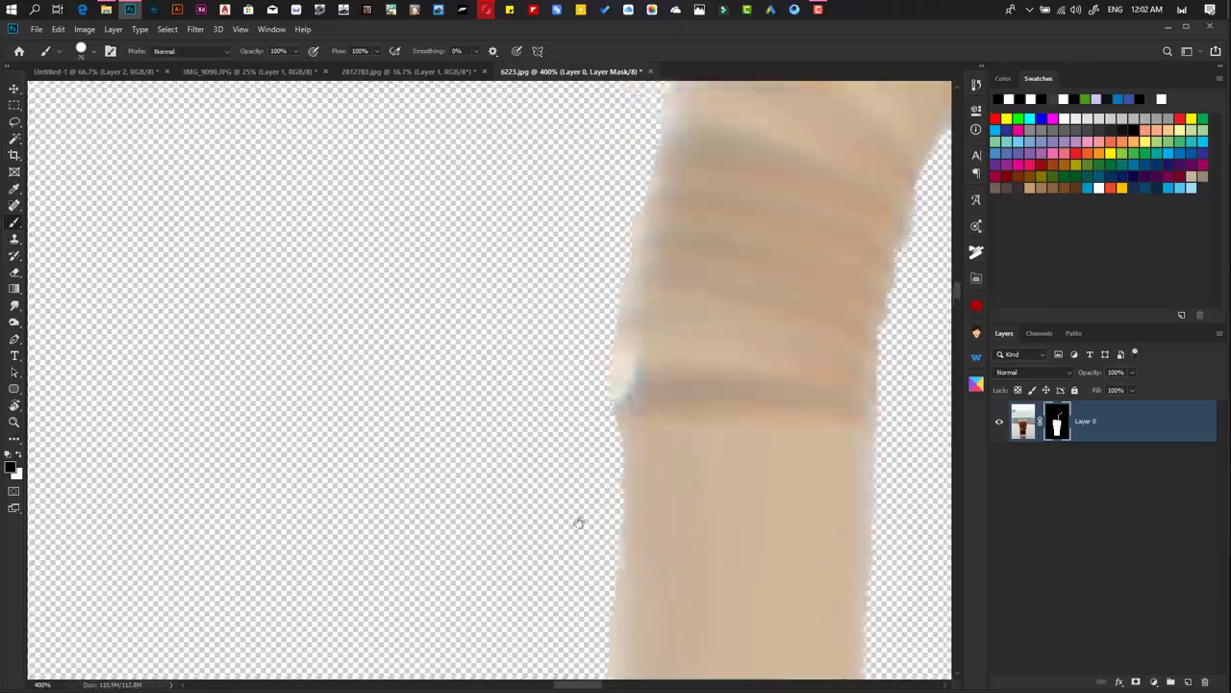
{"action": "scroll", "coordinate": [578, 523], "scroll_direction": "down", "scroll_amount": 5}
{"action": "scroll", "coordinate": [615, 357], "scroll_direction": "down", "scroll_amount": 4}
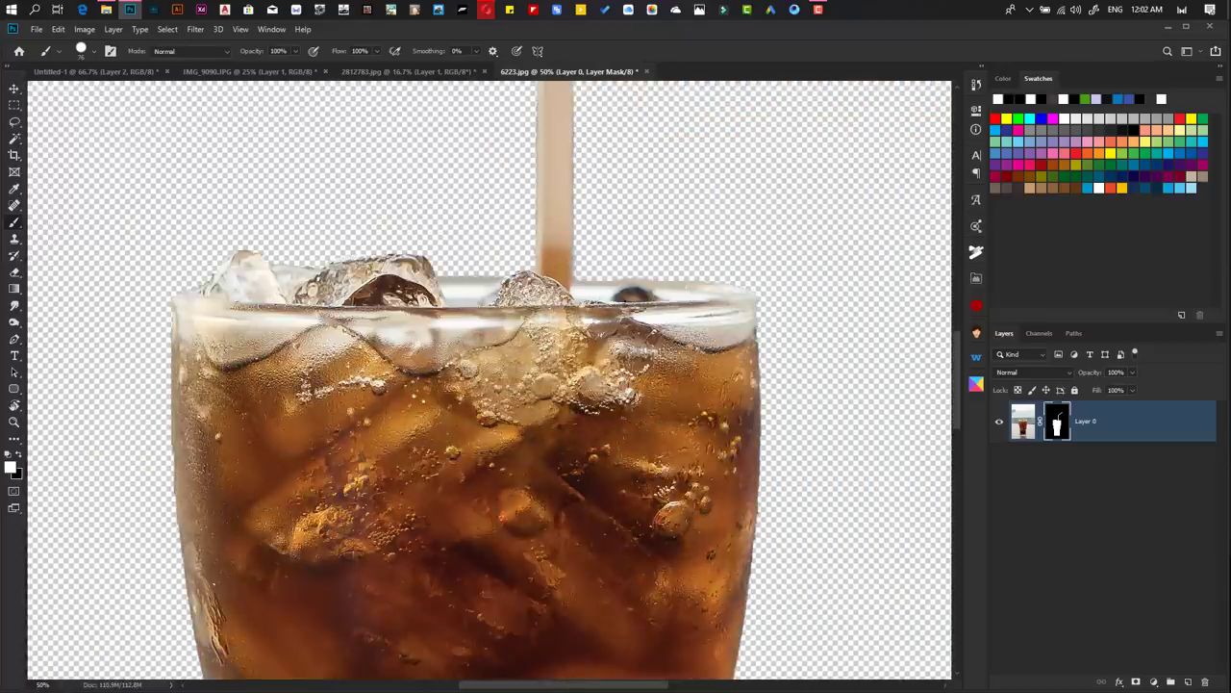
{"action": "scroll", "coordinate": [616, 385], "scroll_direction": "down", "scroll_amount": 5}
{"action": "scroll", "coordinate": [462, 433], "scroll_direction": "right", "scroll_amount": 1}
- Trace the glass base with the Pen tool and view the whole glass
{"action": "key", "text": "p"}
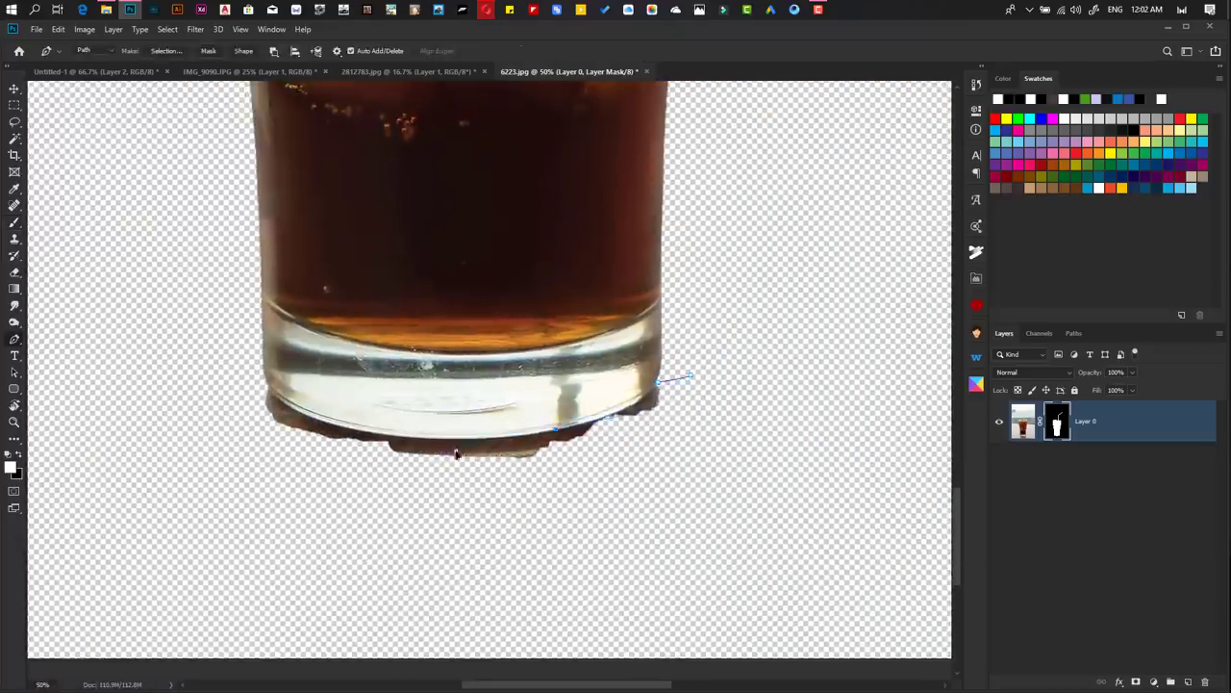
{"action": "scroll", "coordinate": [244, 355], "scroll_direction": "up", "scroll_amount": 1}
{"action": "scroll", "coordinate": [703, 396], "scroll_direction": "up", "scroll_amount": 2}
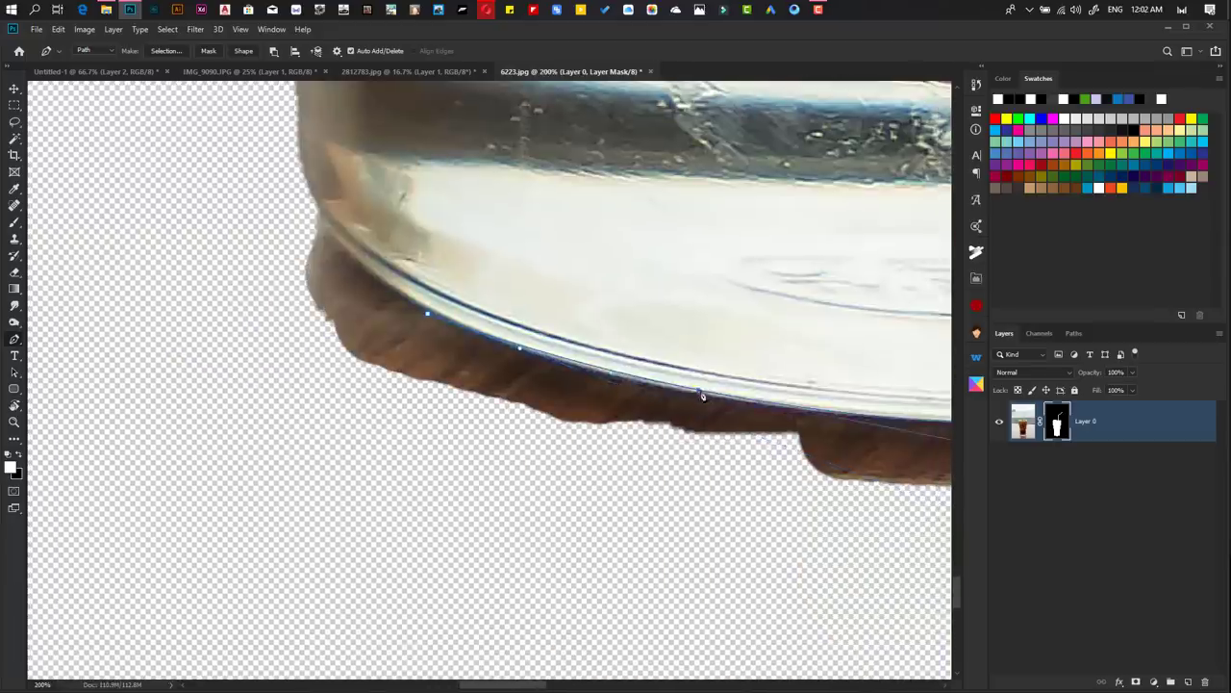
{"action": "scroll", "coordinate": [453, 173], "scroll_direction": "down", "scroll_amount": 3}
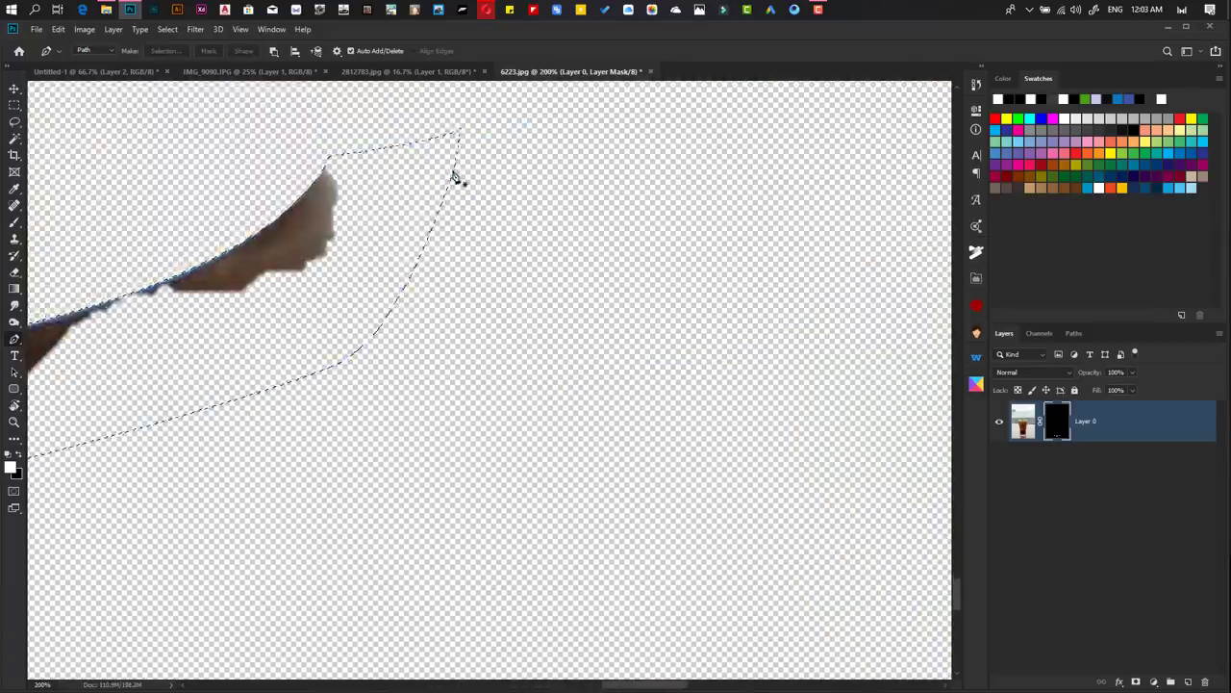
{"action": "scroll", "coordinate": [456, 275], "scroll_direction": "down", "scroll_amount": 8}
{"action": "key", "text": "m"}
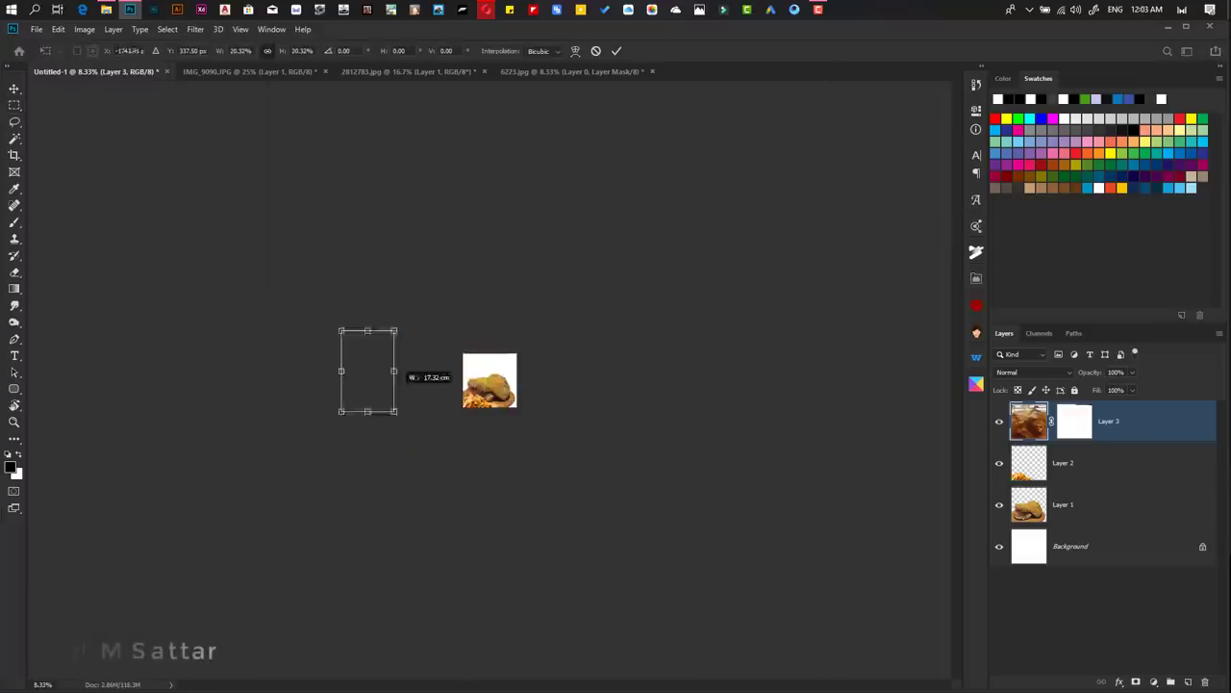
- Put the cola glass layer behind the burger and enlarge it
{"action": "key", "text": "Return"}
{"action": "key", "text": "ctrl+bracketleft"}
{"action": "key", "text": "ctrl+bracketleft"}
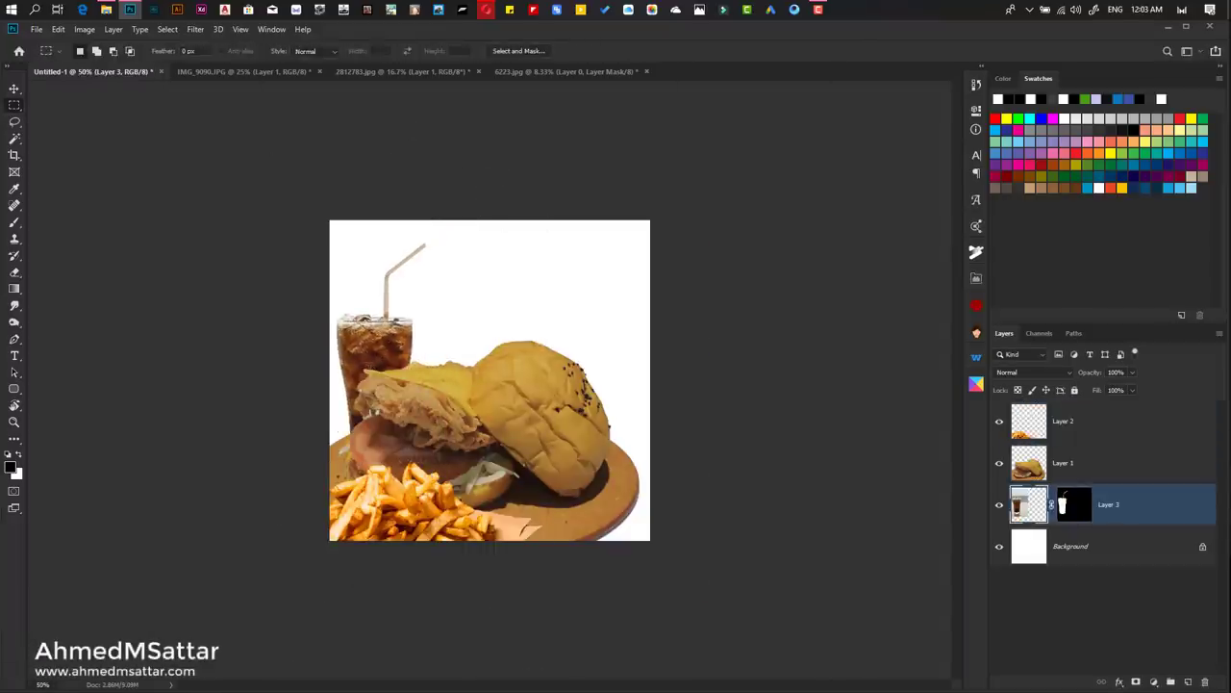
{"action": "key", "text": "ctrl+t"}
{"action": "key", "text": "Return"}
- Erase the straw from the glass's layer mask
{"action": "left_click", "coordinate": [1075, 504]}
{"action": "key", "text": "e"}
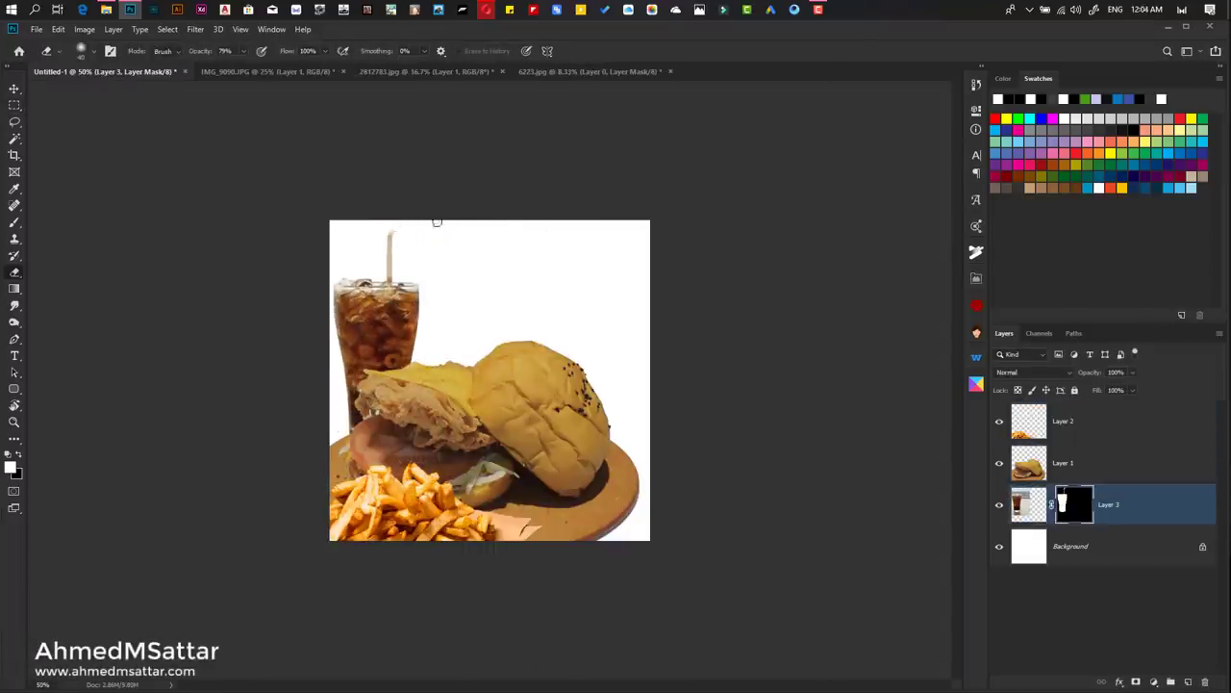
{"action": "key", "text": "ctrl+1"}
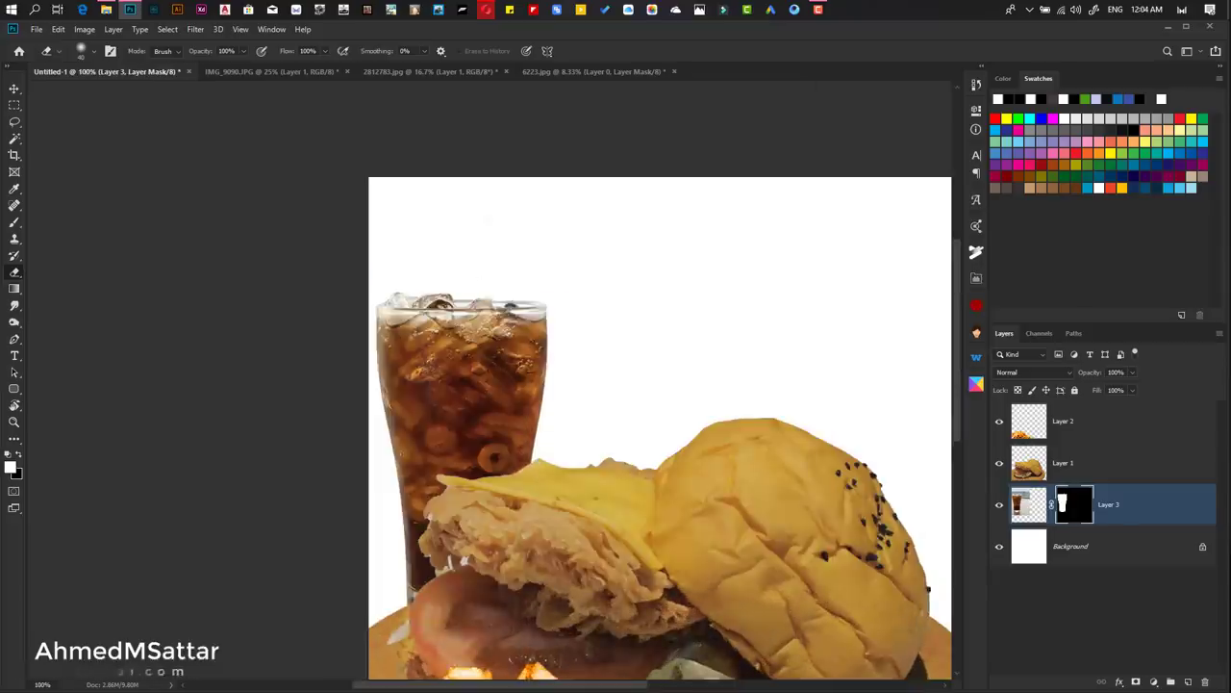
{"action": "scroll", "coordinate": [475, 294], "scroll_direction": "up", "scroll_amount": 3}
{"action": "key", "text": "Return"}
{"action": "scroll", "coordinate": [446, 381], "scroll_direction": "down", "scroll_amount": 5}
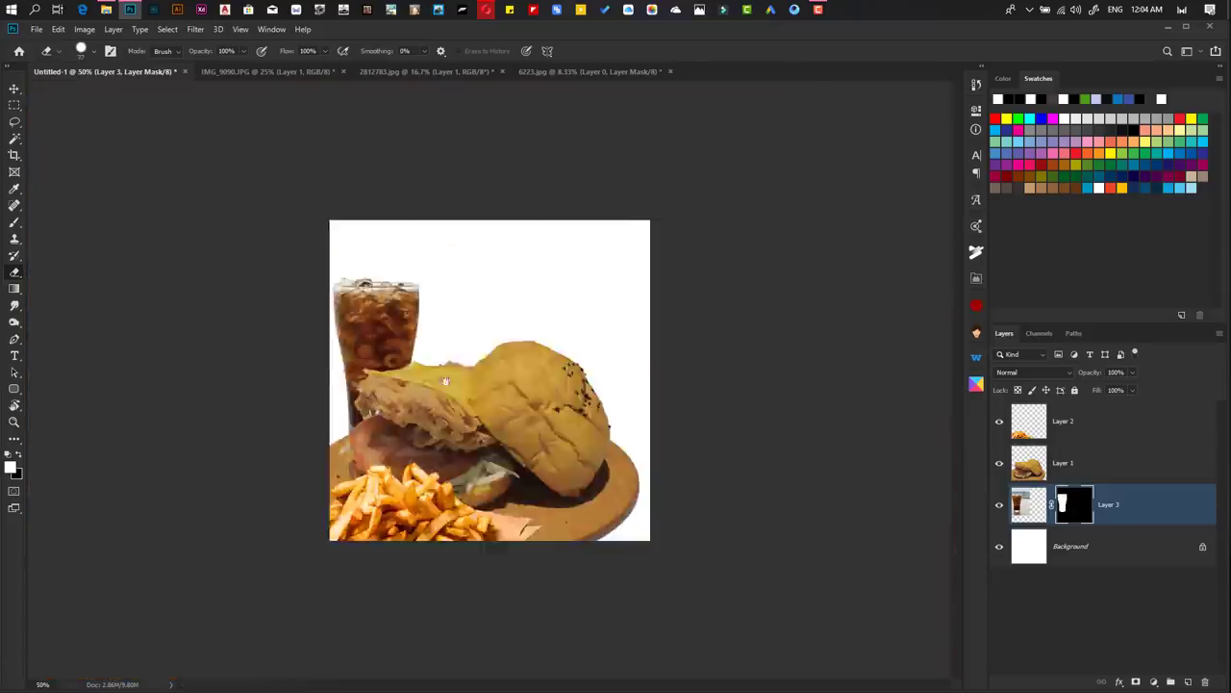
{"action": "scroll", "coordinate": [446, 381], "scroll_direction": "up", "scroll_amount": 2}
{"action": "scroll", "coordinate": [430, 321], "scroll_direction": "up", "scroll_amount": 1}
{"action": "scroll", "coordinate": [401, 201], "scroll_direction": "down", "scroll_amount": 3}
{"action": "key", "text": "ctrl+t"}
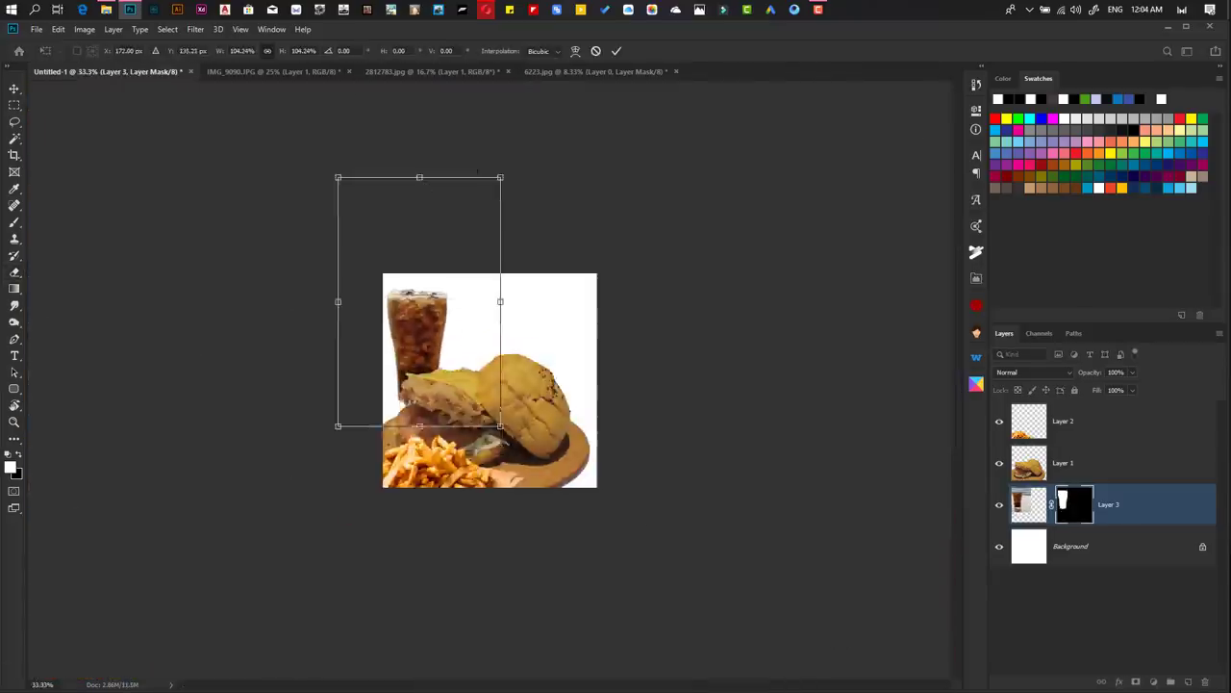
{"action": "key", "text": "Return"}
{"action": "key", "text": "e"}
{"action": "scroll", "coordinate": [421, 371], "scroll_direction": "up", "scroll_amount": 2}
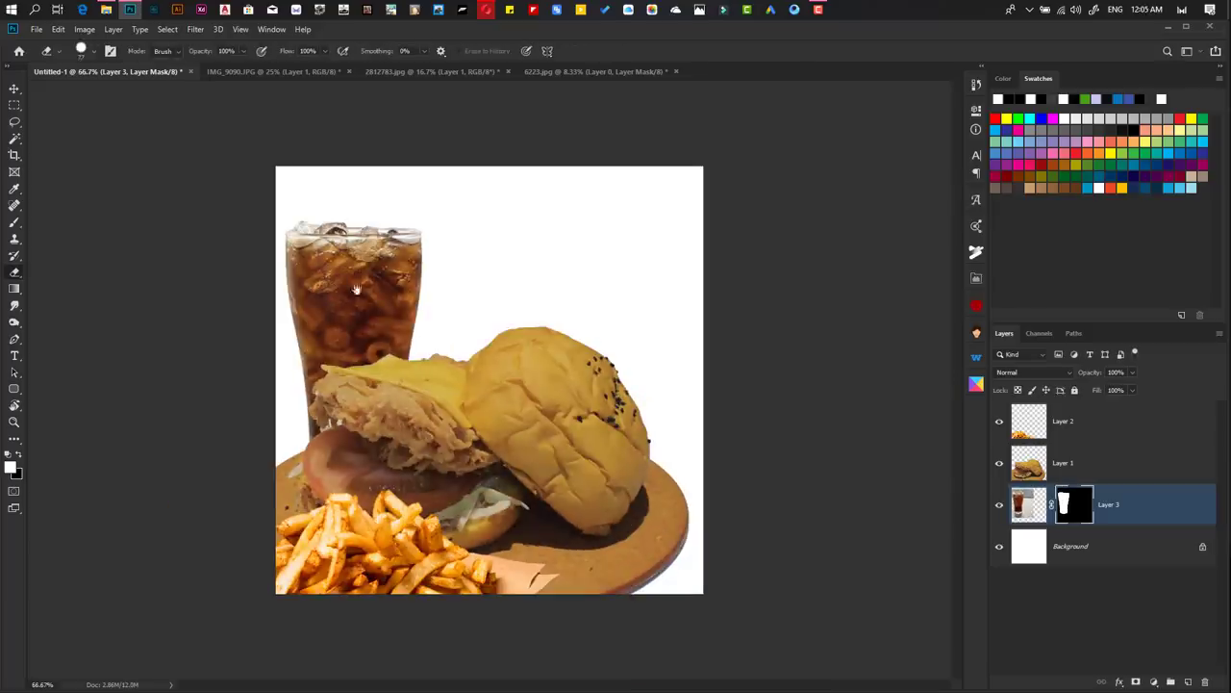
- Apply Camera Raw to the burger layer: +0.30 exposure, more contrast, +23 clarity
{"action": "left_click", "coordinate": [1028, 468]}
{"action": "left_click", "coordinate": [195, 29]}
{"action": "left_click", "coordinate": [231, 110]}
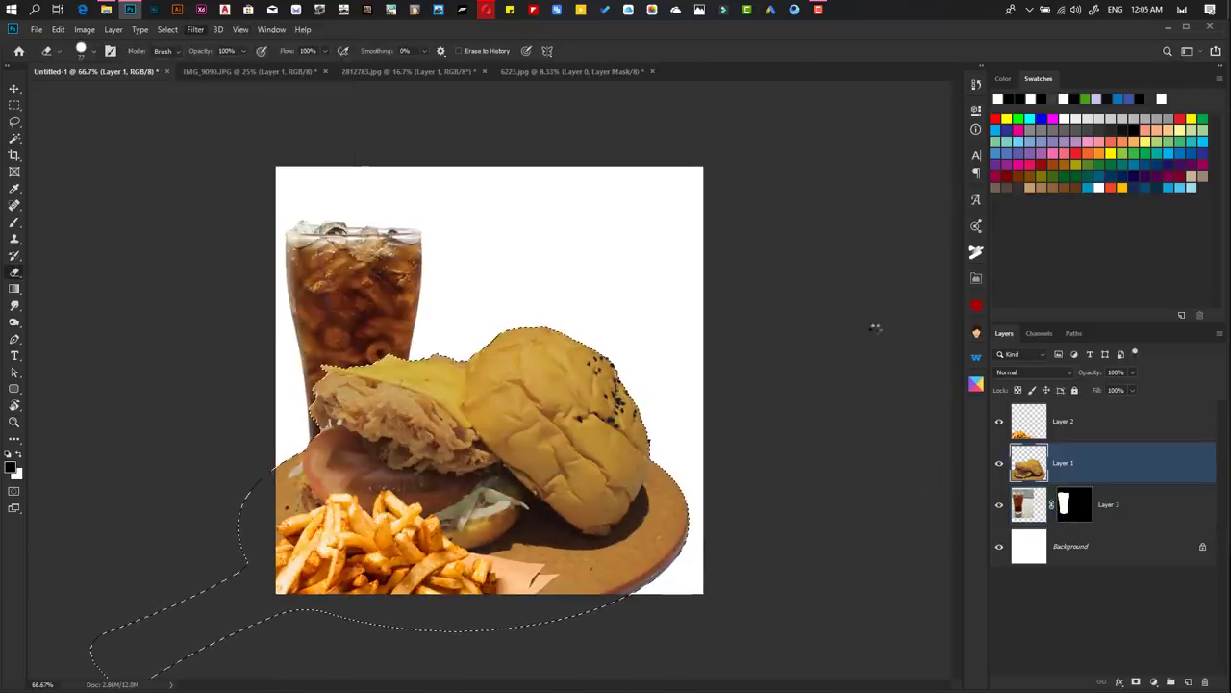
{"action": "left_click_drag", "start_coordinate": [877, 266], "coordinate": [878, 267]}
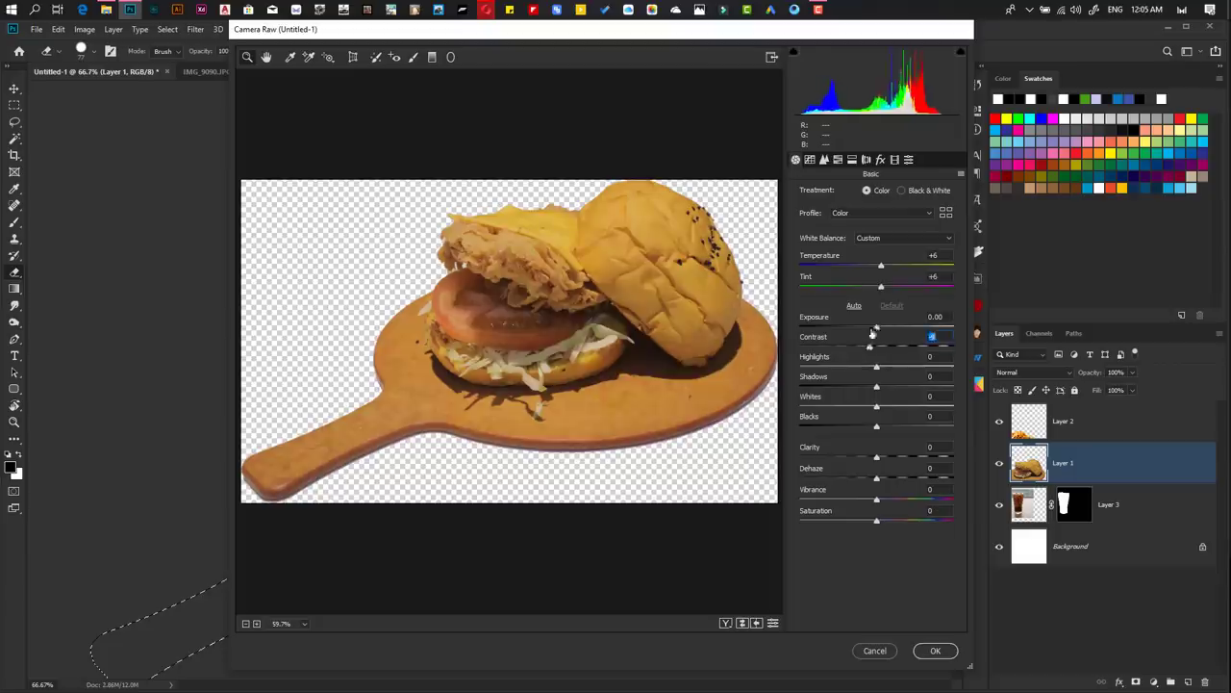
{"action": "mouse_move", "coordinate": [876, 328]}
{"action": "left_mouse_down"}
{"action": "mouse_move", "coordinate": [891, 346]}
{"action": "mouse_move", "coordinate": [847, 387]}
{"action": "mouse_move", "coordinate": [879, 407]}
{"action": "mouse_move", "coordinate": [851, 408]}
{"action": "left_mouse_up"}
{"action": "mouse_move", "coordinate": [877, 427]}
{"action": "left_mouse_down"}
{"action": "mouse_move", "coordinate": [848, 429]}
{"action": "mouse_move", "coordinate": [894, 457]}
{"action": "left_mouse_up"}
{"action": "left_click_drag", "start_coordinate": [876, 478], "coordinate": [871, 479]}
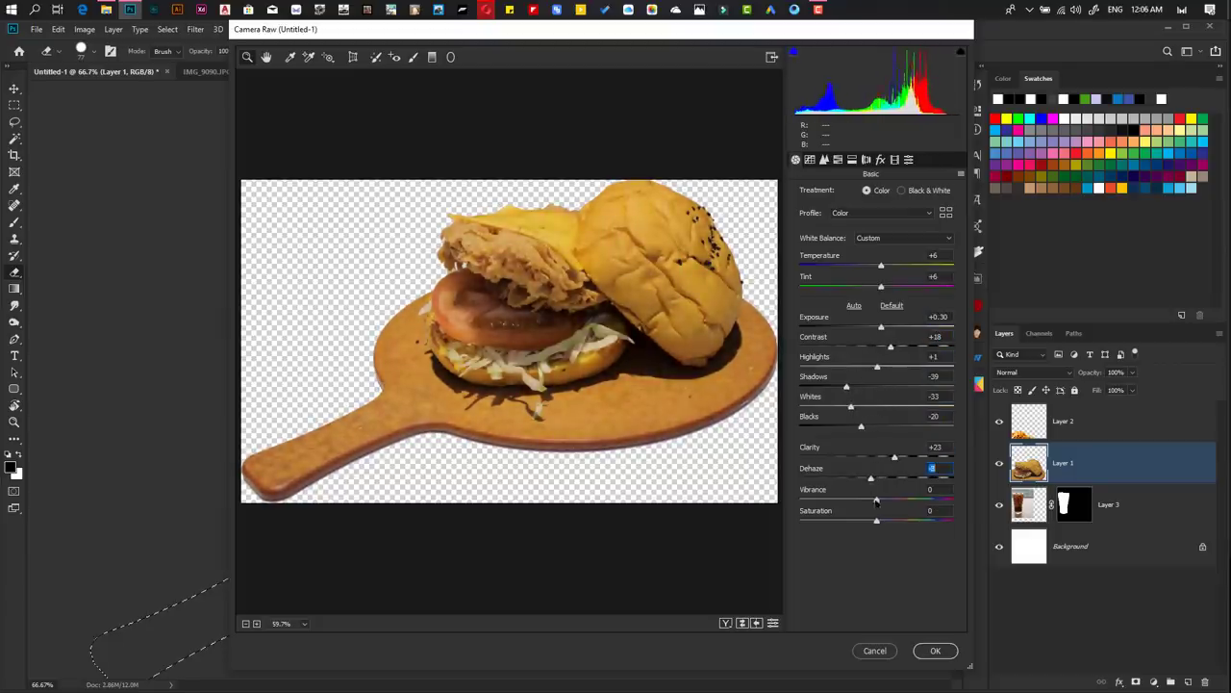
{"action": "key", "text": "Return"}
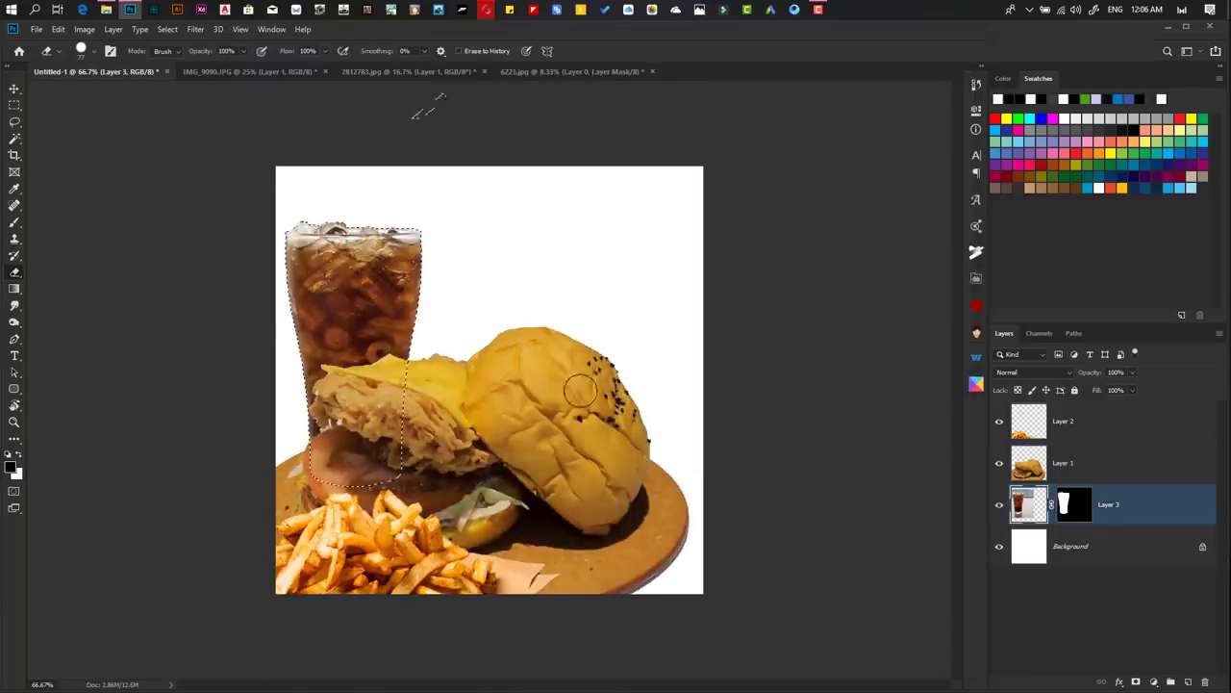
- Dismiss the Color Themes panel and set the first gradient stop to dark purple
{"action": "key", "text": "alt+t"}
{"action": "key", "text": "Return"}
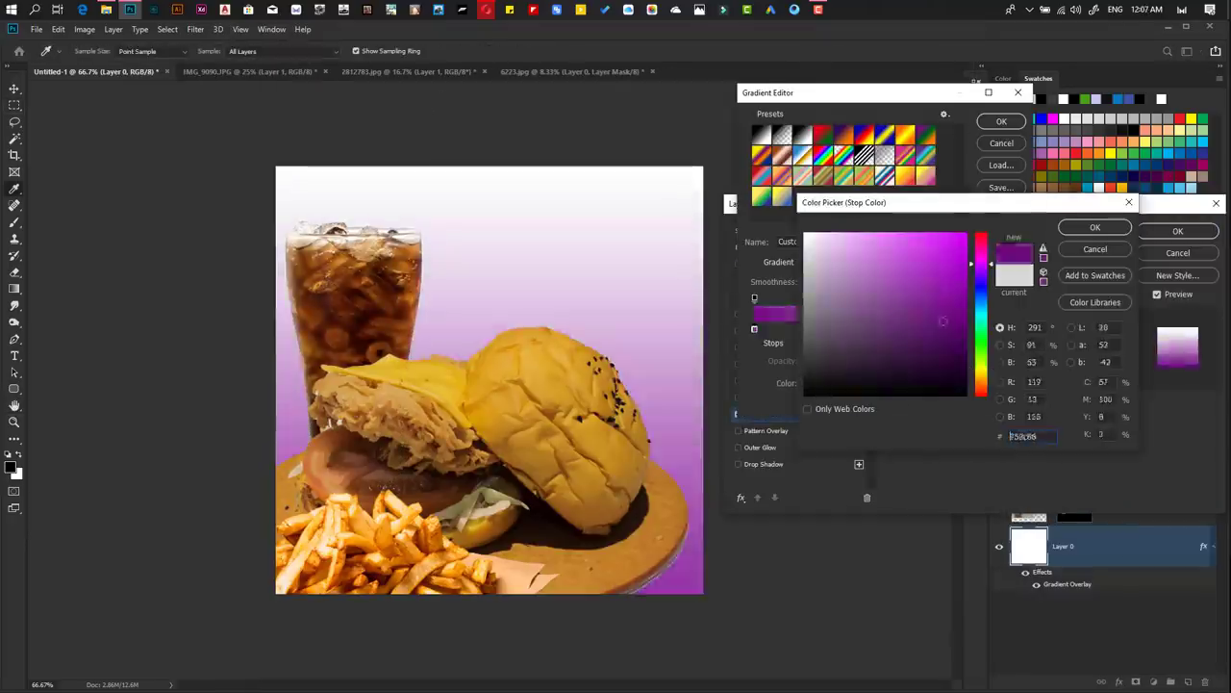
{"action": "left_click", "coordinate": [976, 226]}
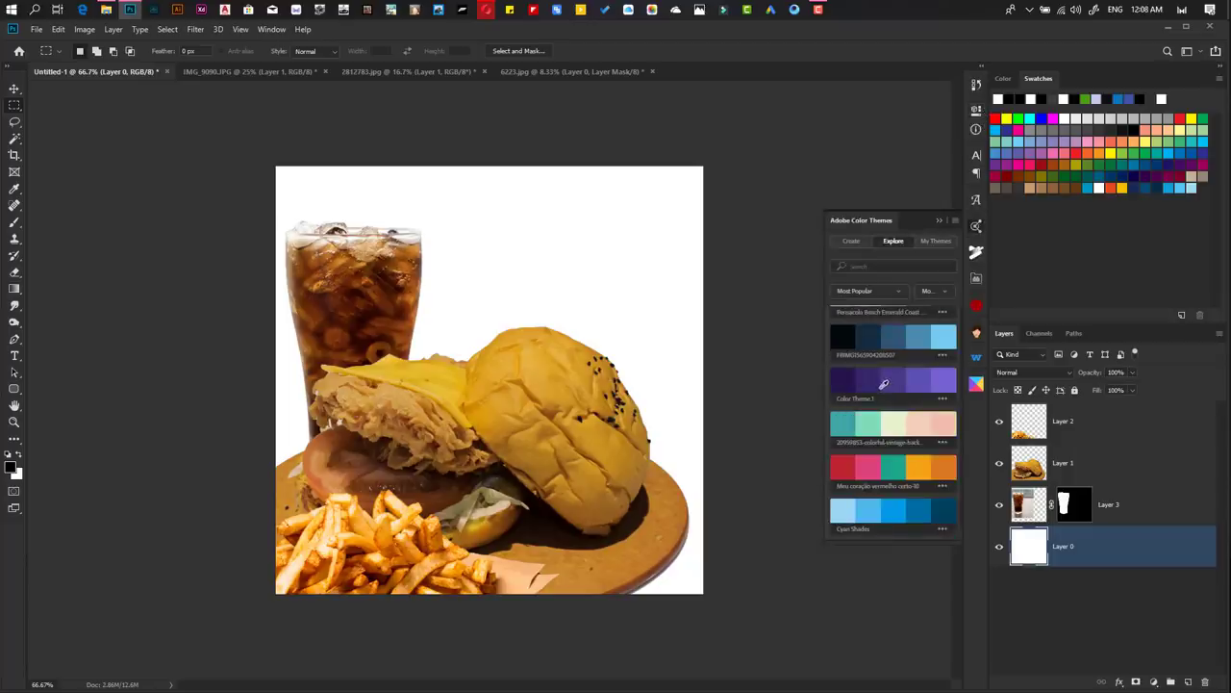
{"action": "left_click", "coordinate": [977, 226]}
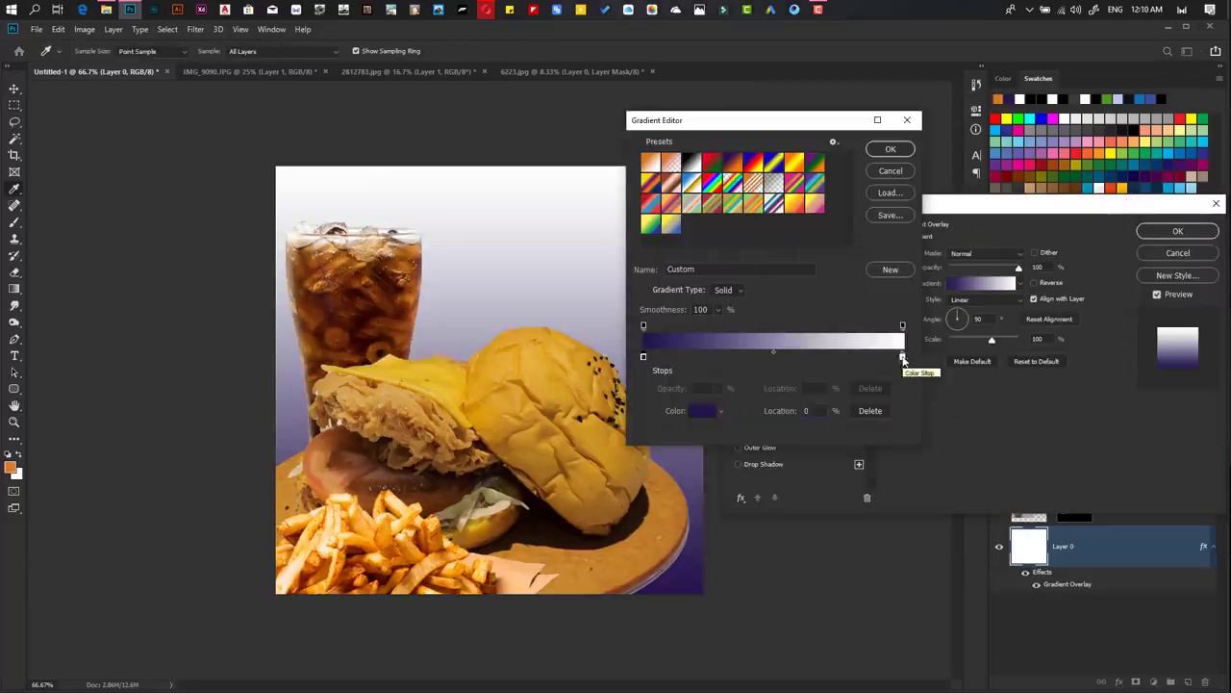
{"action": "left_click", "coordinate": [703, 410]}
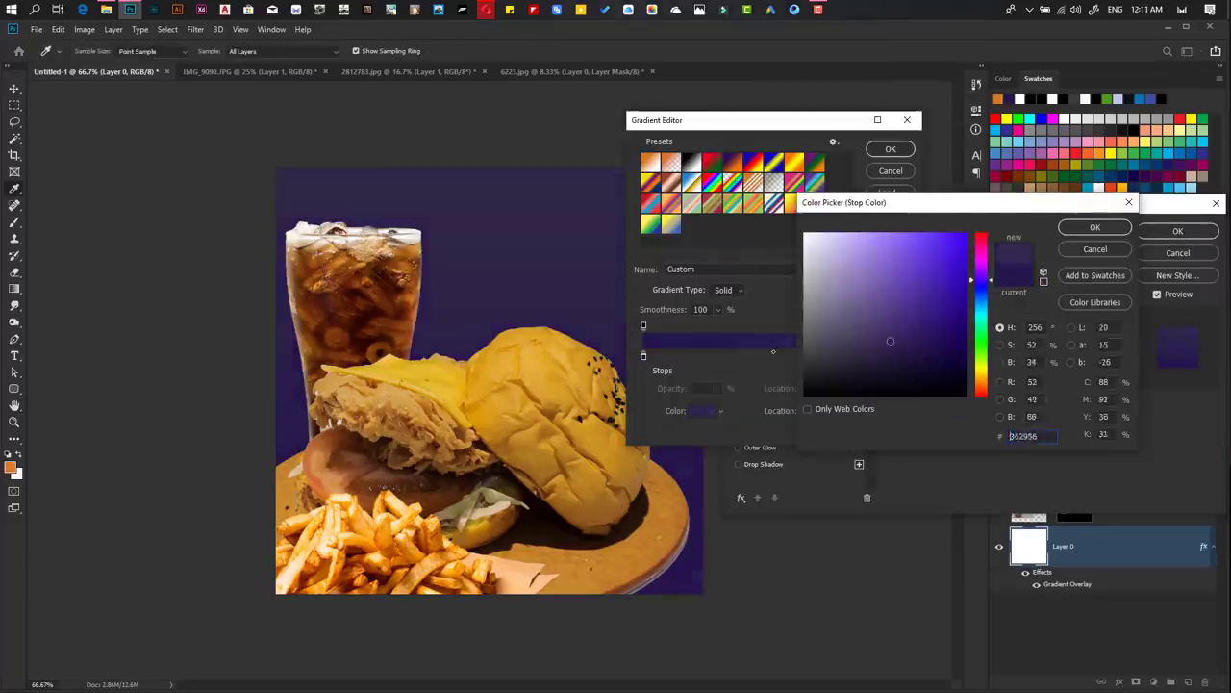
{"action": "key", "text": "Return"}
{"action": "key", "text": "Return"}
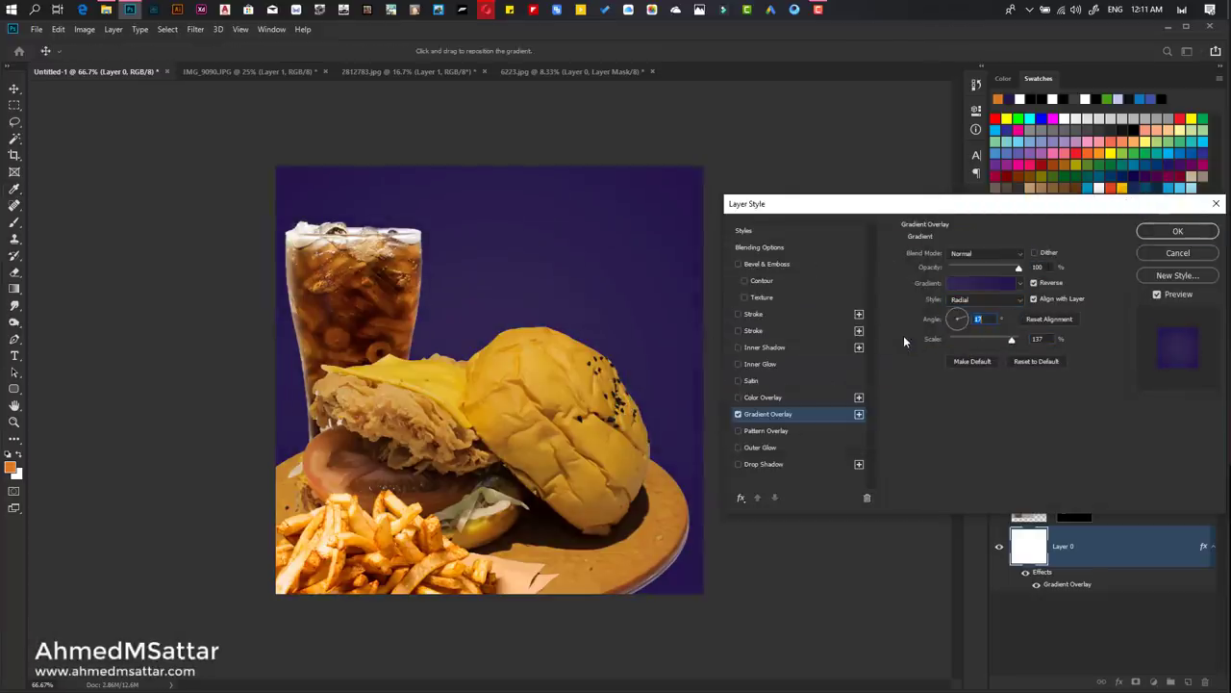
- Set the other stop to dark blue and apply the radial Gradient Overlay to the background
{"action": "left_click", "coordinate": [982, 283]}
{"action": "double_click", "coordinate": [643, 355]}
{"action": "left_click", "coordinate": [835, 336]}
{"action": "type", "text": "432f79"}
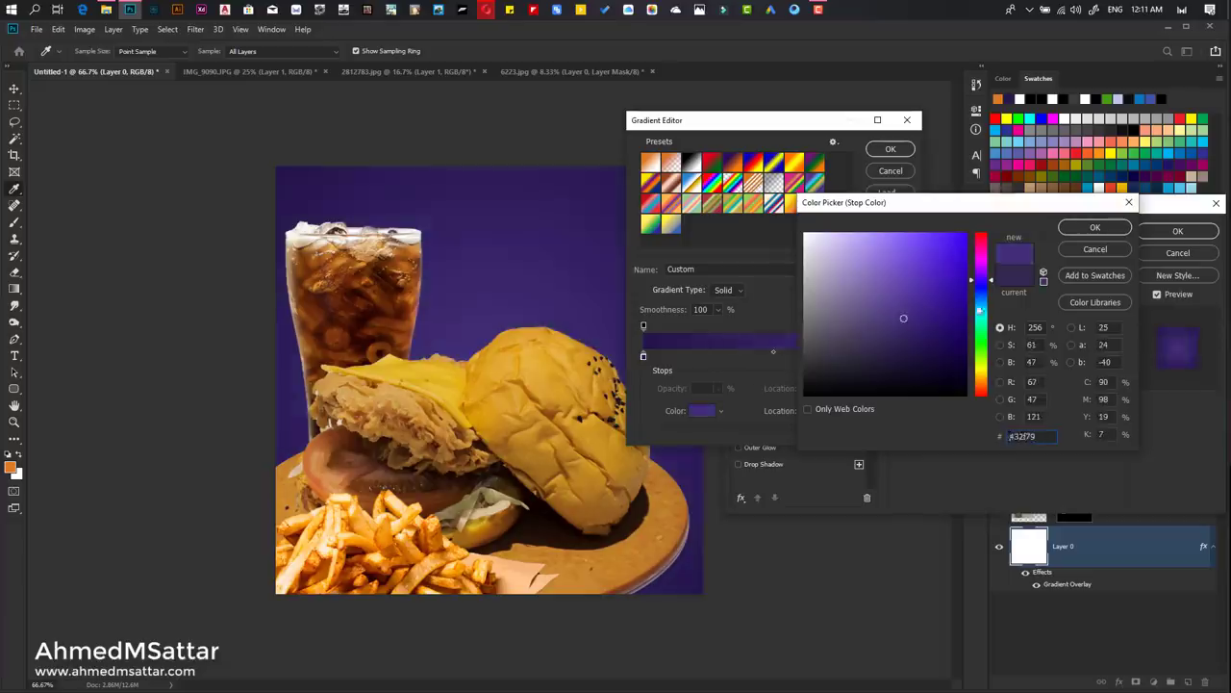
{"action": "key", "text": "Return"}
{"action": "left_click", "coordinate": [890, 149]}
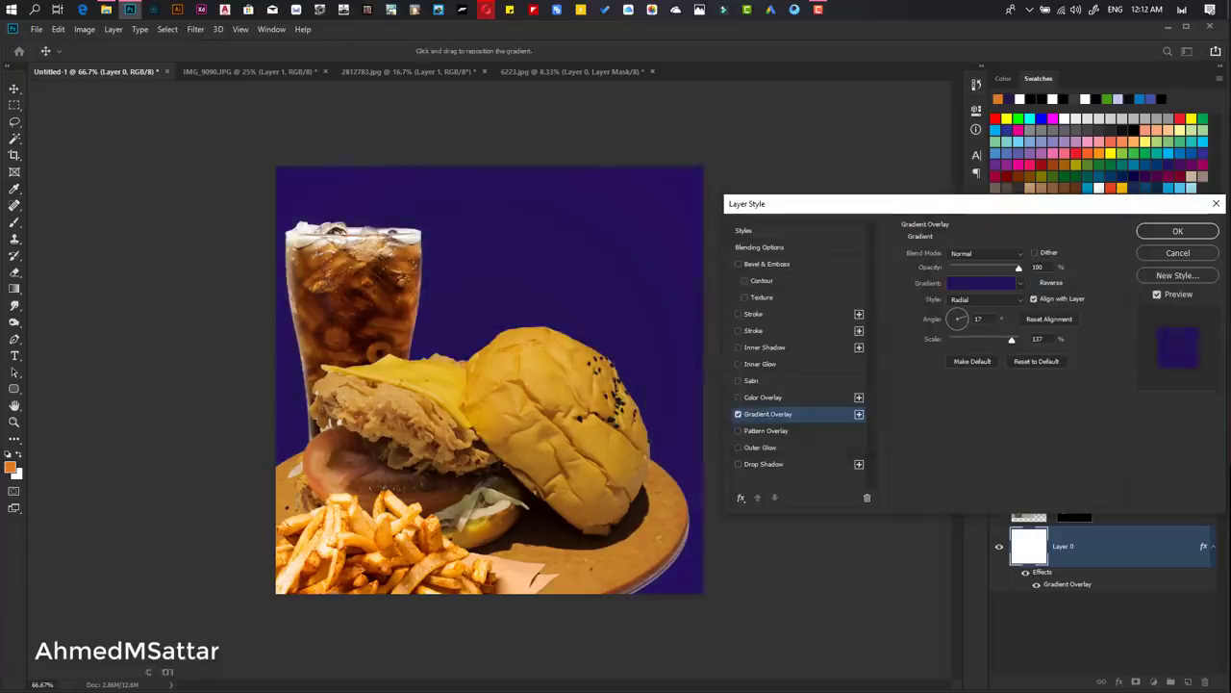
{"action": "left_click", "coordinate": [1178, 231]}
- Fill the curved pen-path selection with orange on new Layer 4, then deselect
{"action": "key", "text": "ctrl+Return"}
{"action": "key", "text": "ctrl+shift+n"}
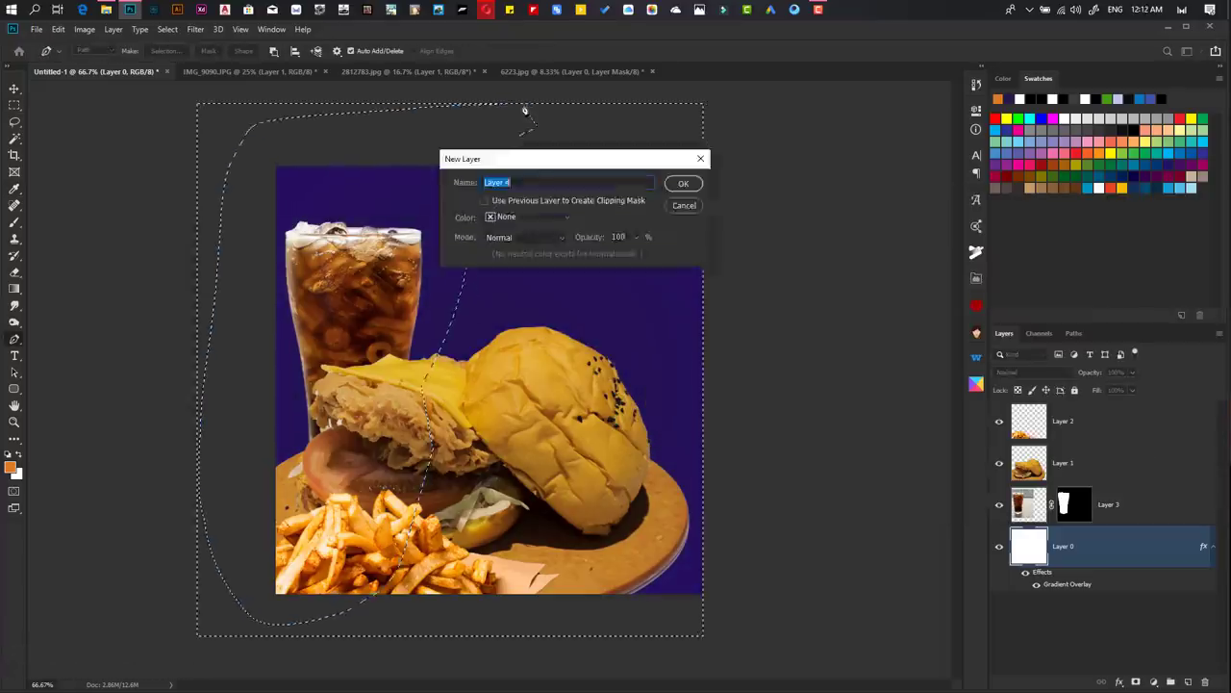
{"action": "key", "text": "Return"}
{"action": "key", "text": "alt+BackSpace"}
{"action": "key", "text": "ctrl+z"}
{"action": "key", "text": "alt+BackSpace"}
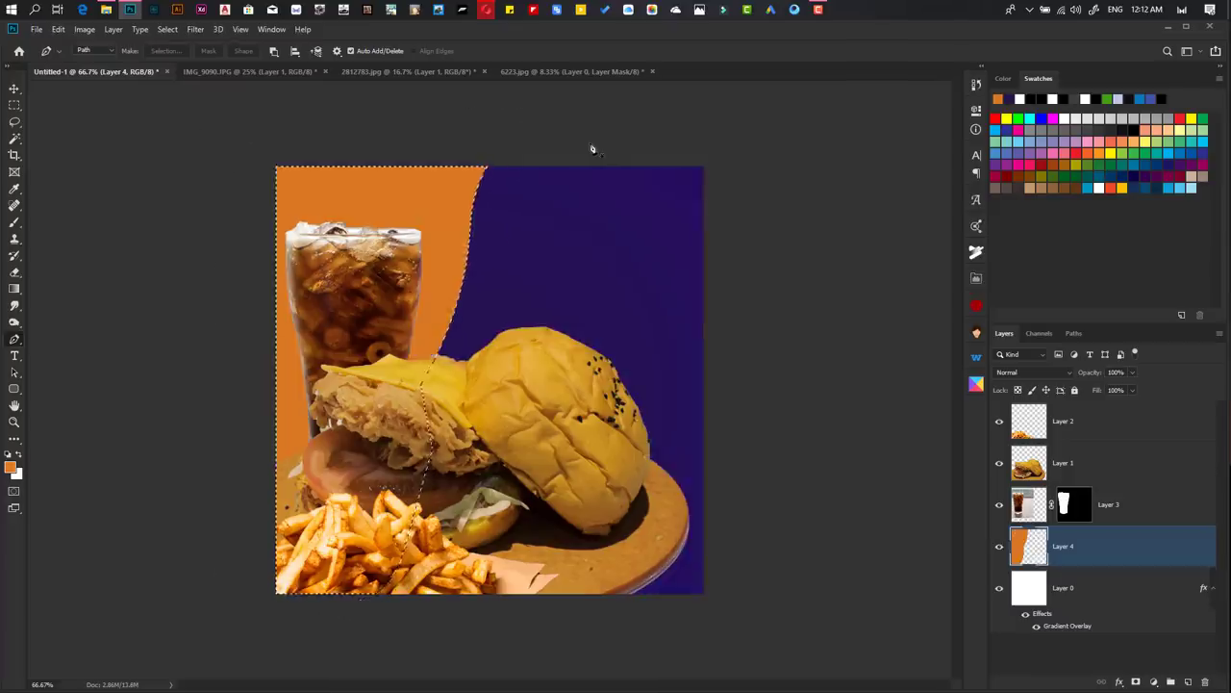
{"action": "key", "text": "m"}
{"action": "key", "text": "ctrl+d"}
- Give the orange shape an orange Gradient Overlay
{"action": "double_click", "coordinate": [1135, 545]}
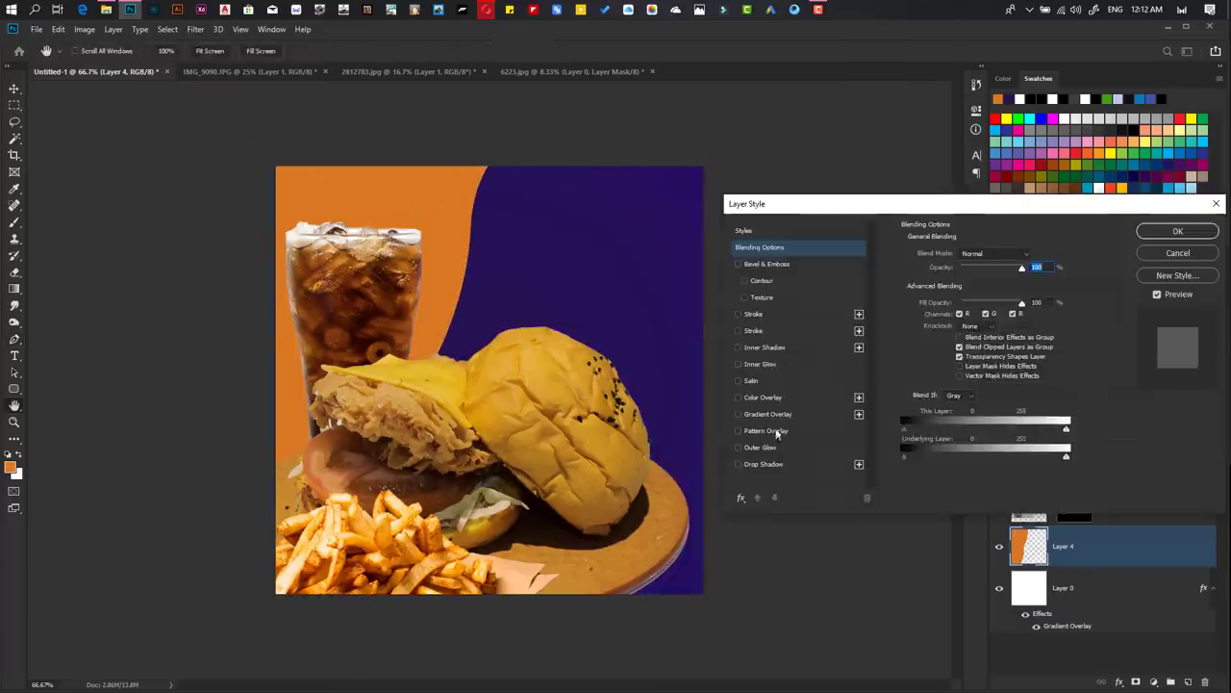
{"action": "left_click", "coordinate": [760, 414]}
{"action": "left_click", "coordinate": [866, 332]}
{"action": "double_click", "coordinate": [644, 356]}
{"action": "key", "text": "Return"}
{"action": "key", "text": "Return"}
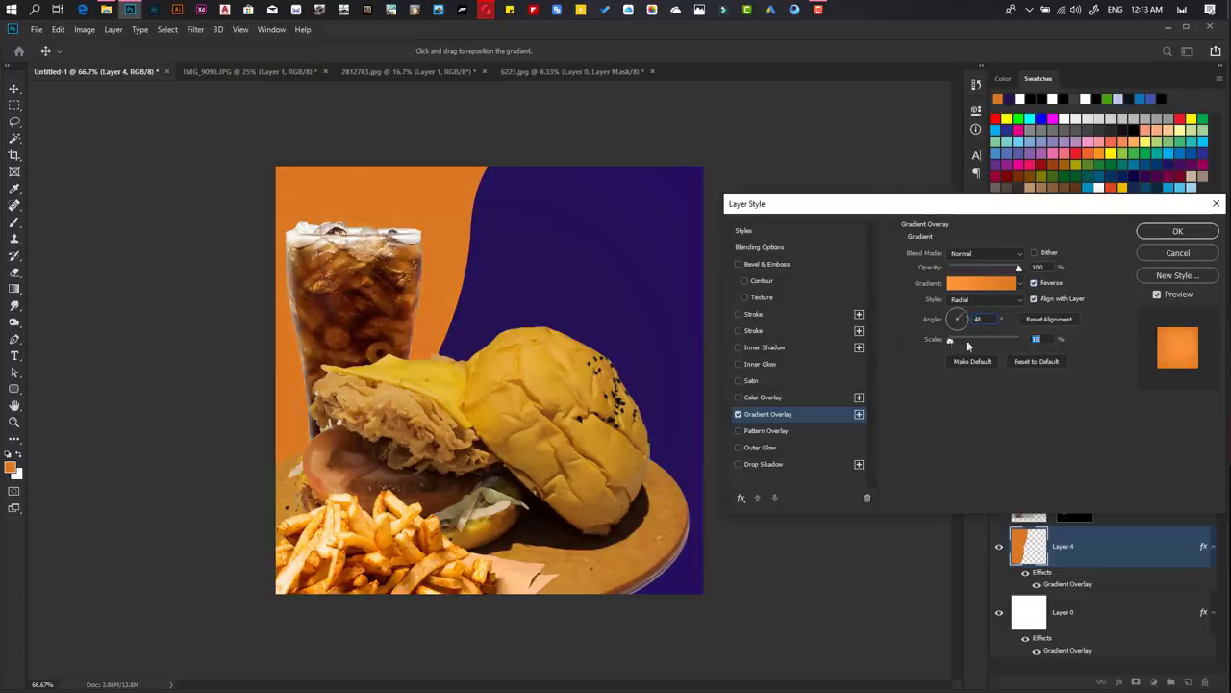
{"action": "key", "text": "Return"}
- Lighten the background gradient's purple stop, then load the burger layer's outline as a selection
{"action": "left_click", "coordinate": [1075, 606]}
{"action": "double_click", "coordinate": [1068, 651]}
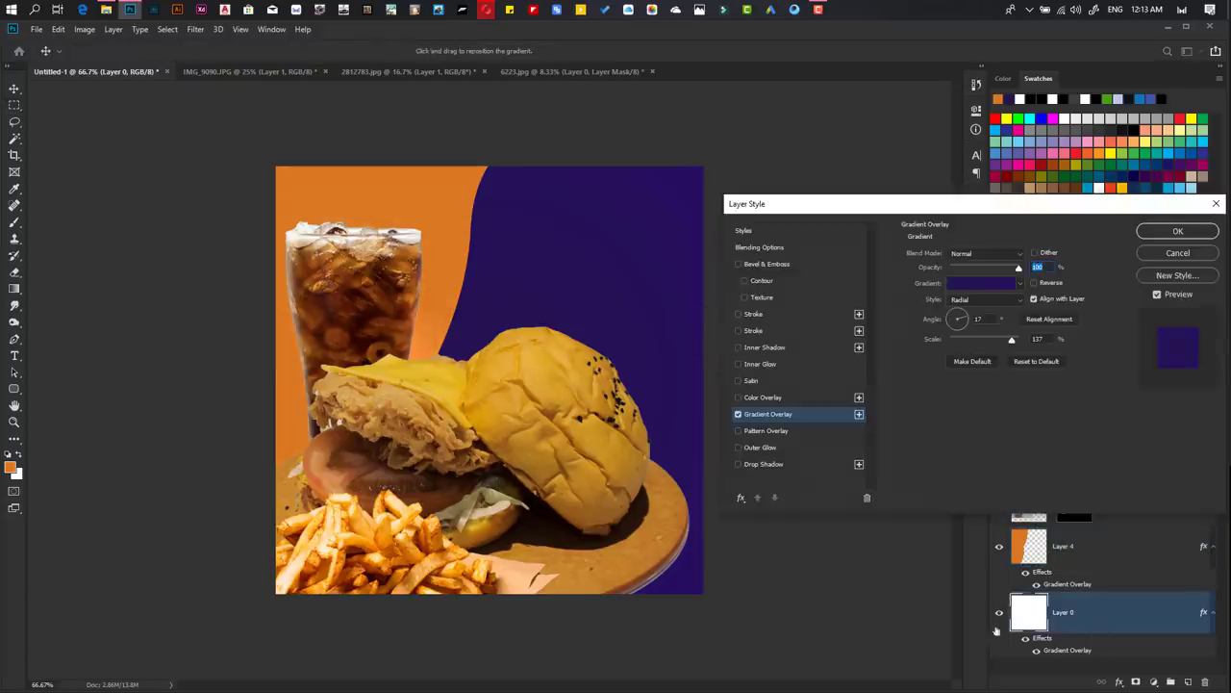
{"action": "left_click", "coordinate": [967, 283]}
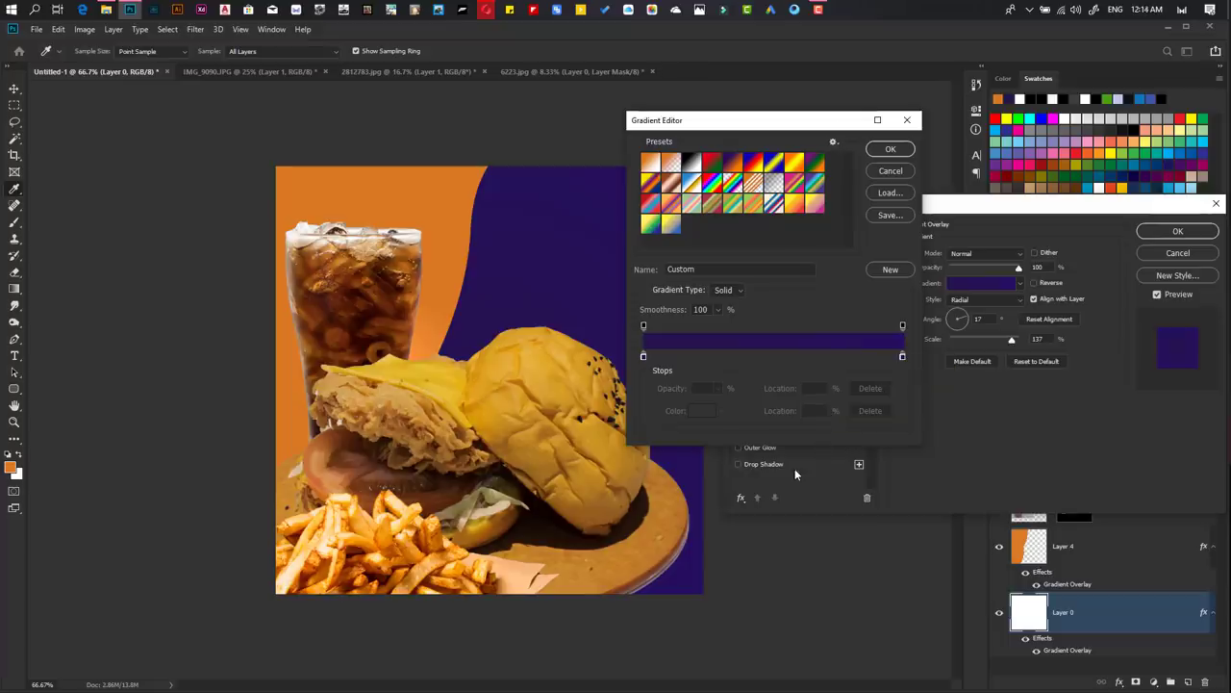
{"action": "double_click", "coordinate": [903, 357]}
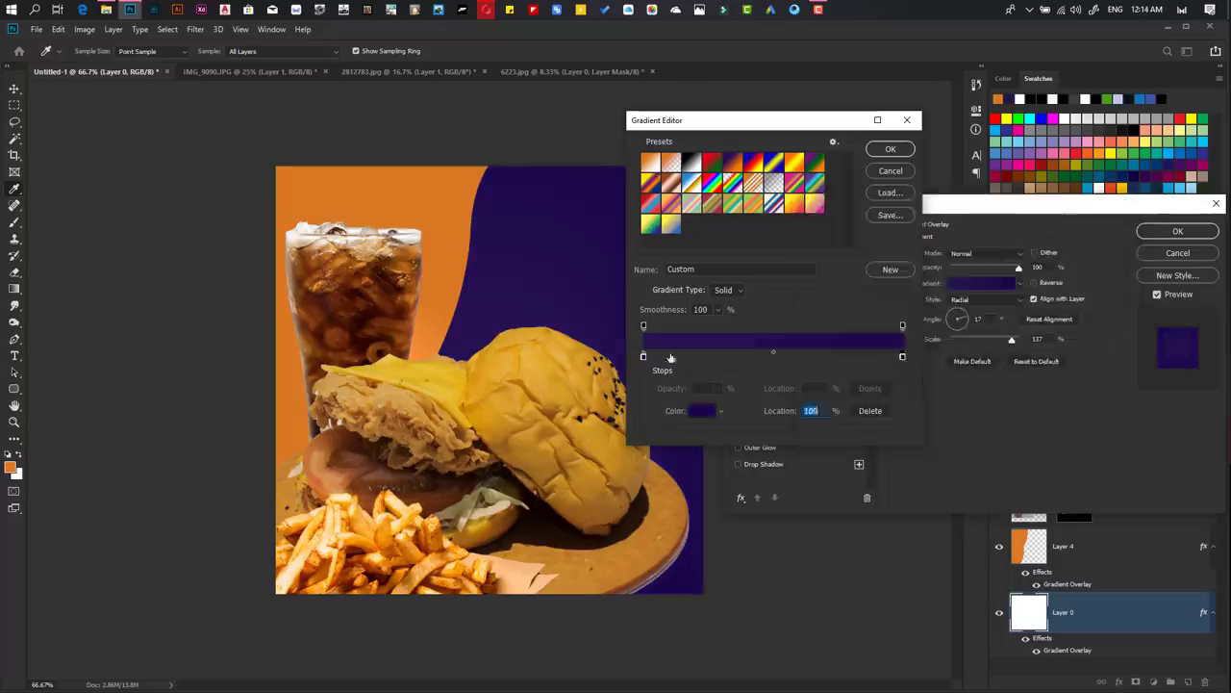
{"action": "left_click", "coordinate": [1082, 229]}
{"action": "key", "text": "Return"}
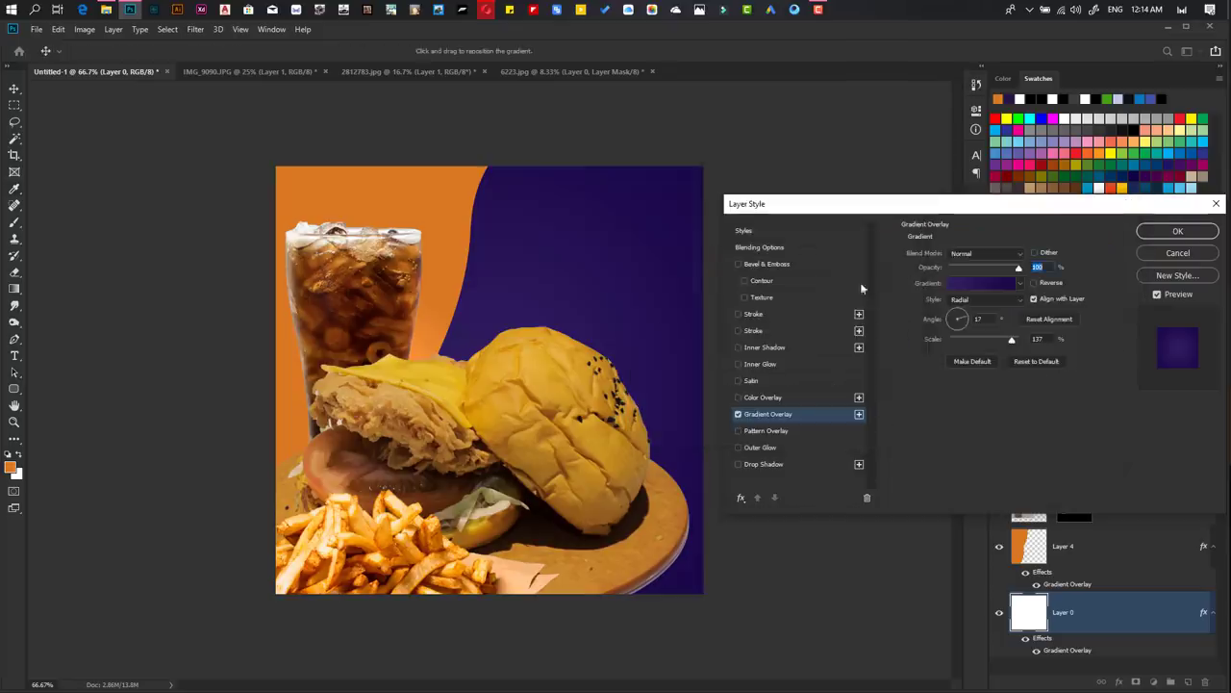
{"action": "key", "text": "Return"}
{"action": "left_click", "coordinate": [1028, 463], "text": "ctrl"}
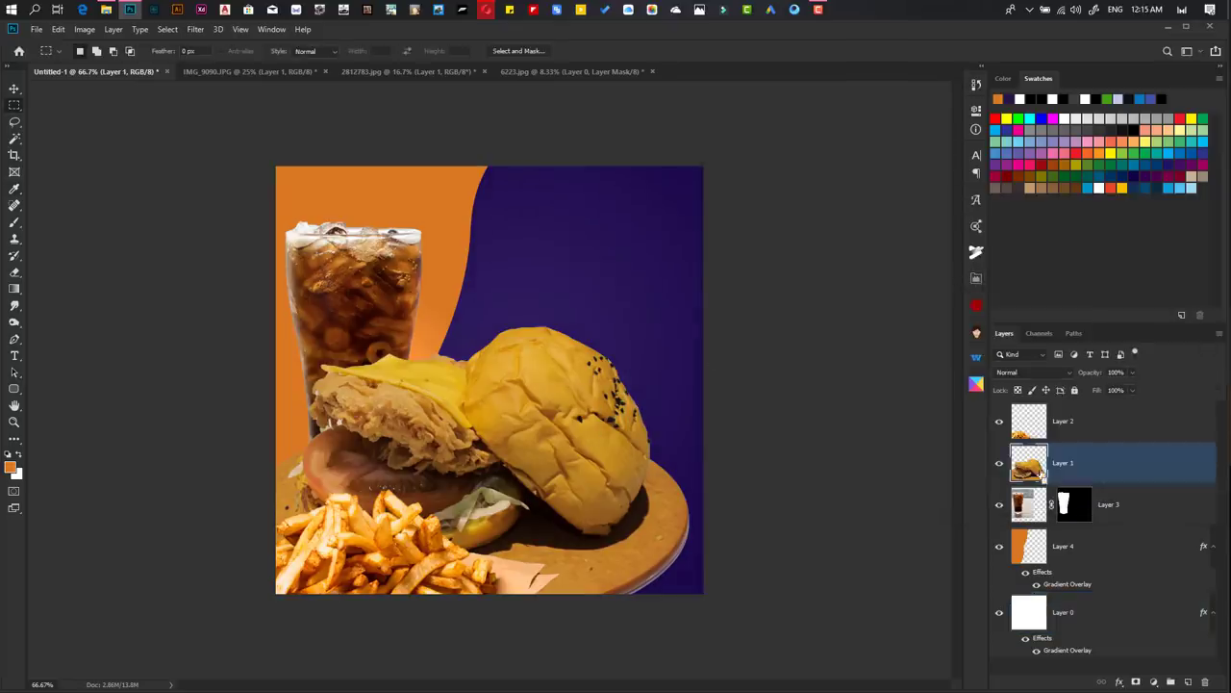
{"action": "key", "text": "Tab"}
{"action": "key", "text": "ctrl+plus"}
{"action": "key", "text": "ctrl+plus"}
- Clone-stamp over the top bun's wrinkles, enlarging the brush as needed
{"action": "left_click_drag", "start_coordinate": [558, 314], "coordinate": [616, 385]}
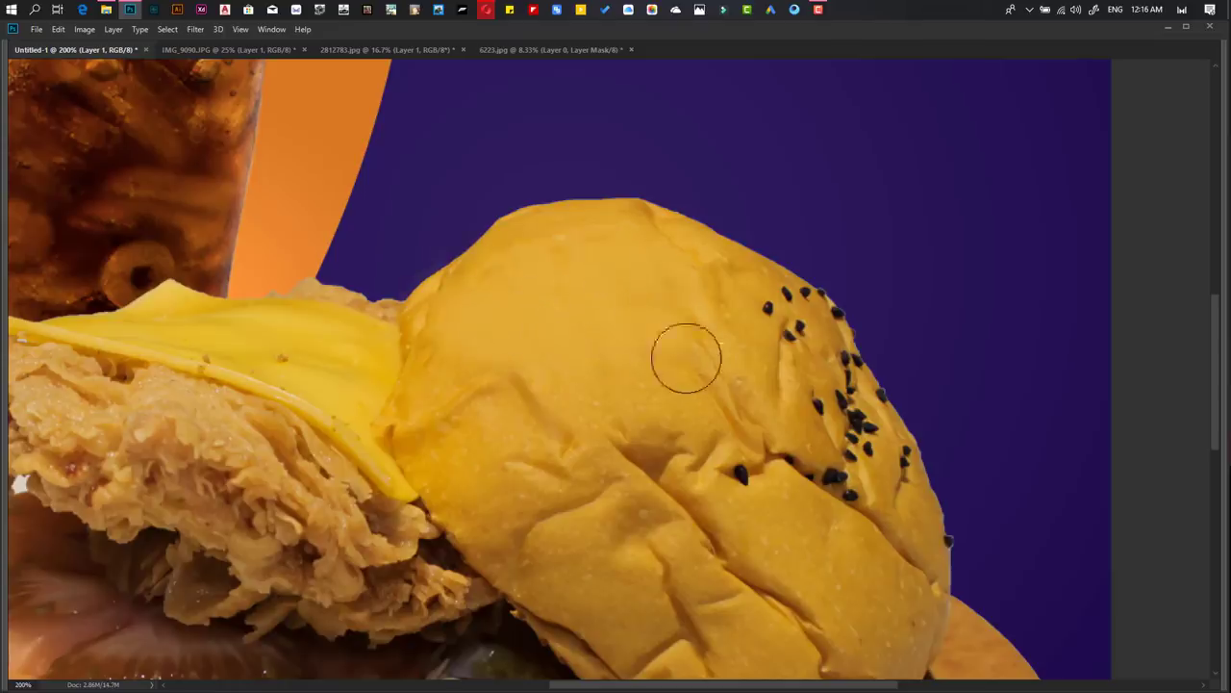
{"action": "scroll", "coordinate": [580, 461], "scroll_direction": "down", "scroll_amount": 3}
{"action": "key", "text": "Tab"}
{"action": "key", "text": "bracketright"}
{"action": "key", "text": "bracketright"}
{"action": "key", "text": "bracketright"}
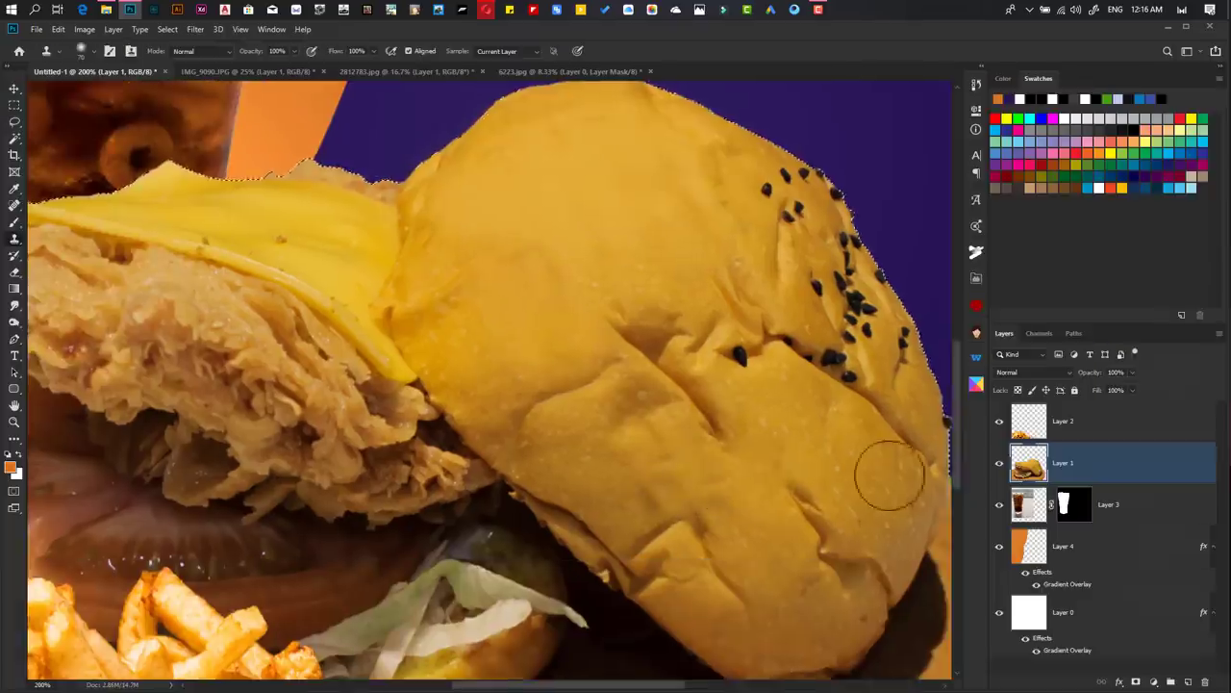
{"action": "scroll", "coordinate": [674, 481], "scroll_direction": "down", "scroll_amount": 2}
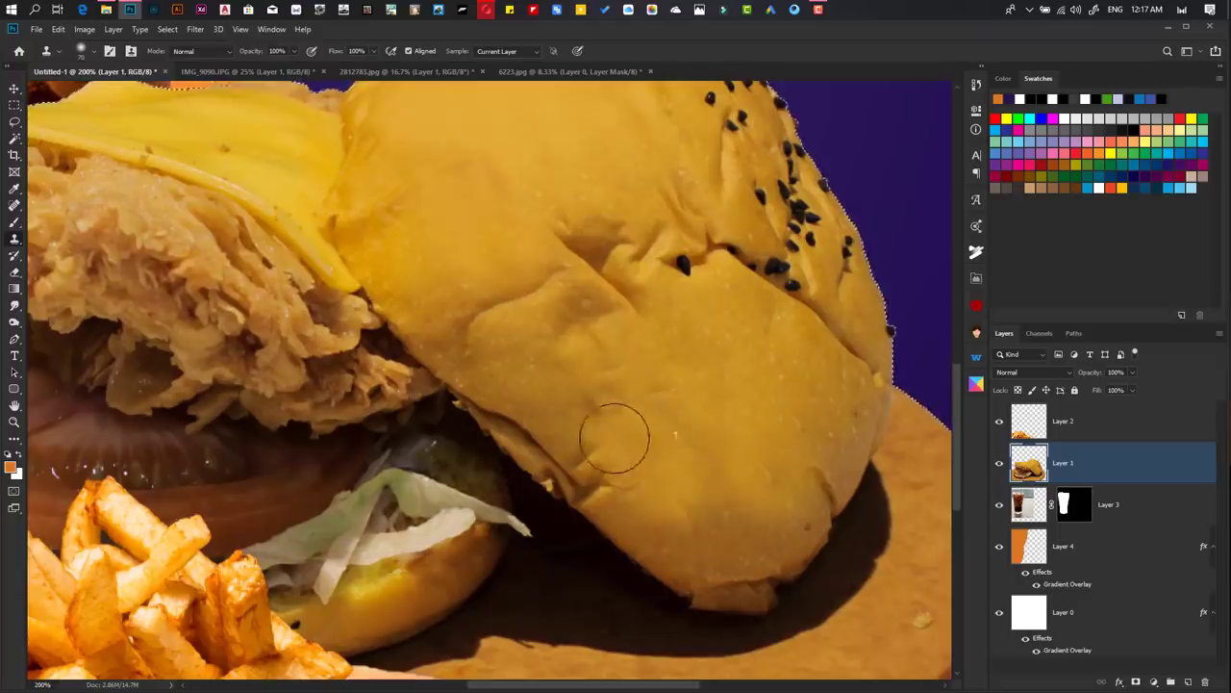
{"action": "mouse_move", "coordinate": [581, 262]}
{"action": "left_mouse_down"}
{"action": "mouse_move", "coordinate": [547, 228]}
{"action": "mouse_move", "coordinate": [580, 294]}
{"action": "left_mouse_up"}
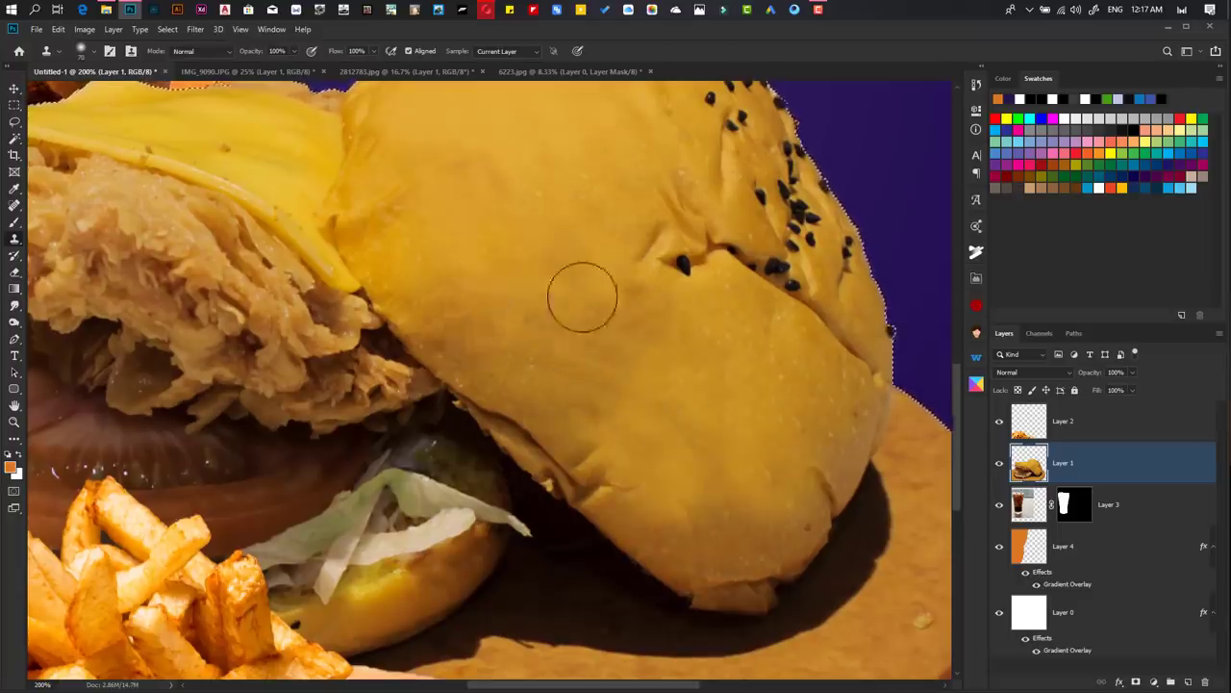
- Pan around the zoomed-in bun to check the smoothed surface
{"action": "scroll", "coordinate": [553, 393], "scroll_direction": "up", "scroll_amount": 5}
{"action": "scroll", "coordinate": [553, 392], "scroll_direction": "down", "scroll_amount": 2}
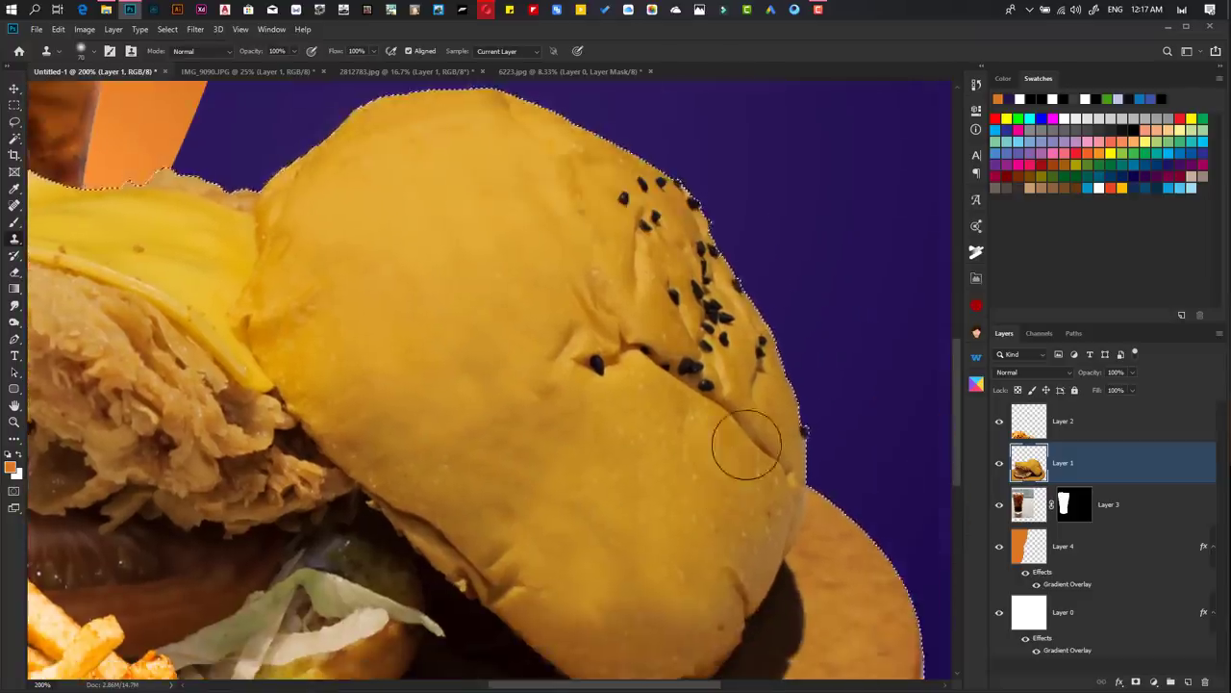
{"action": "scroll", "coordinate": [770, 475], "scroll_direction": "up", "scroll_amount": 4}
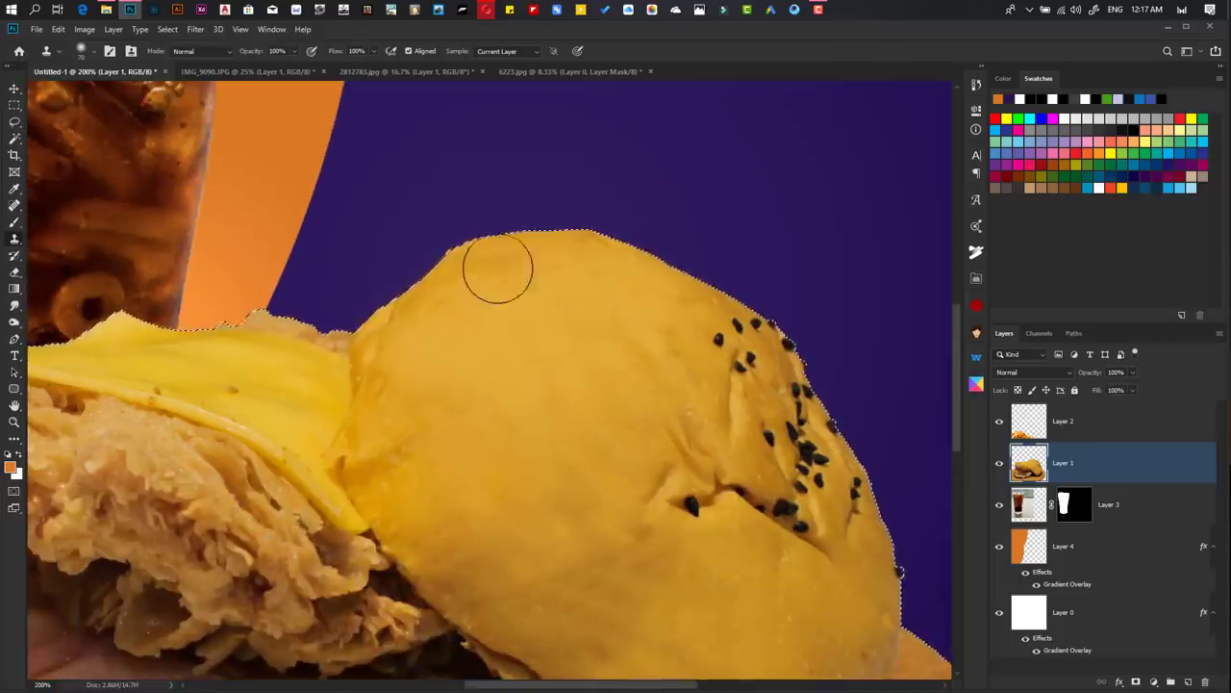
{"action": "scroll", "coordinate": [565, 352], "scroll_direction": "down", "scroll_amount": 2}
{"action": "scroll", "coordinate": [632, 435], "scroll_direction": "down", "scroll_amount": 2}
{"action": "scroll", "coordinate": [658, 302], "scroll_direction": "down", "scroll_amount": 3}
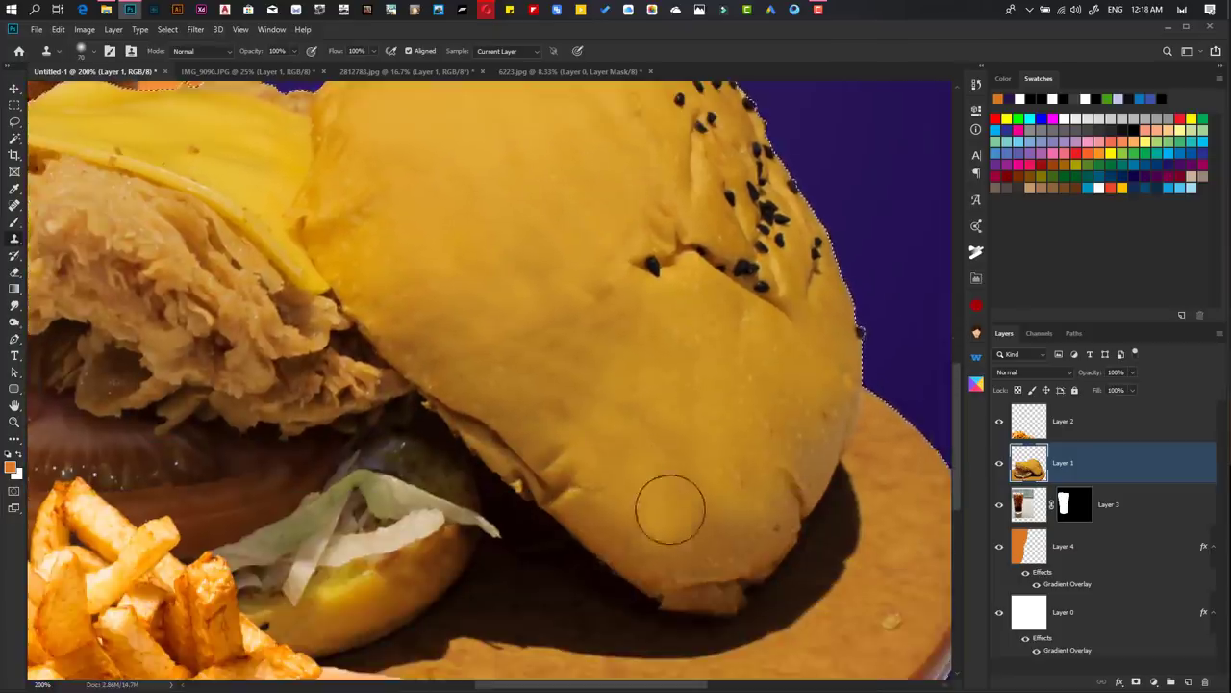
{"action": "scroll", "coordinate": [597, 509], "scroll_direction": "up", "scroll_amount": 4}
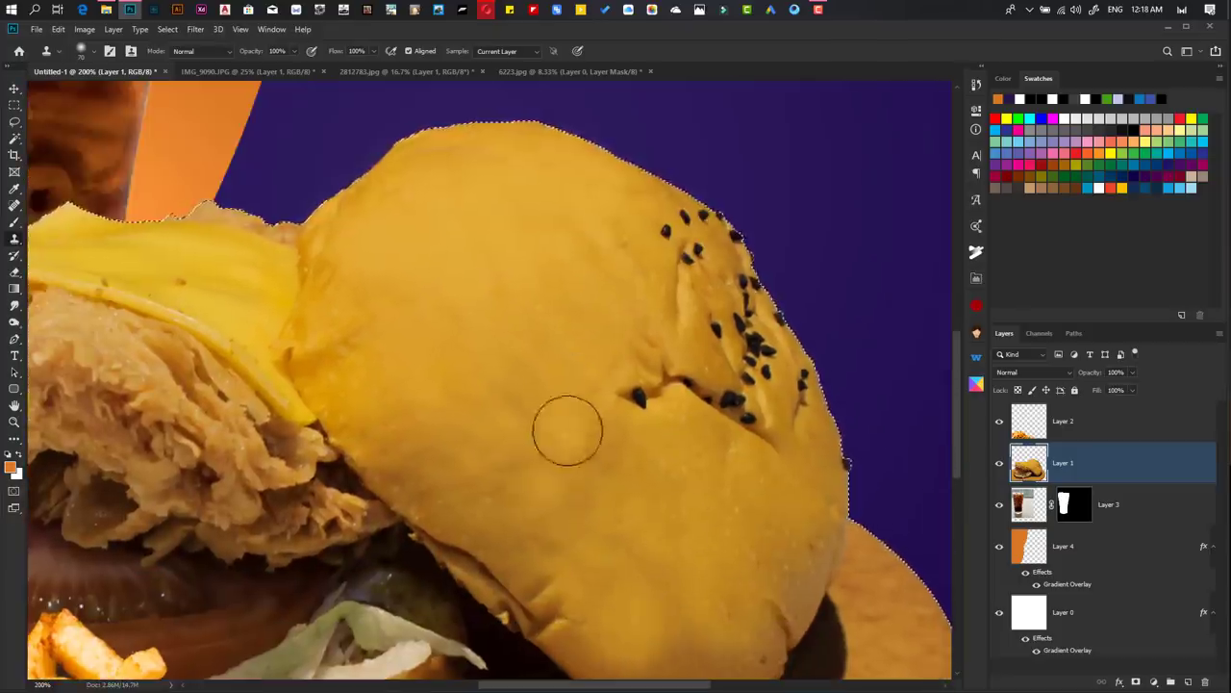
{"action": "scroll", "coordinate": [567, 429], "scroll_direction": "left", "scroll_amount": 3}
{"action": "scroll", "coordinate": [558, 215], "scroll_direction": "up", "scroll_amount": 2}
{"action": "scroll", "coordinate": [527, 391], "scroll_direction": "right", "scroll_amount": 2}
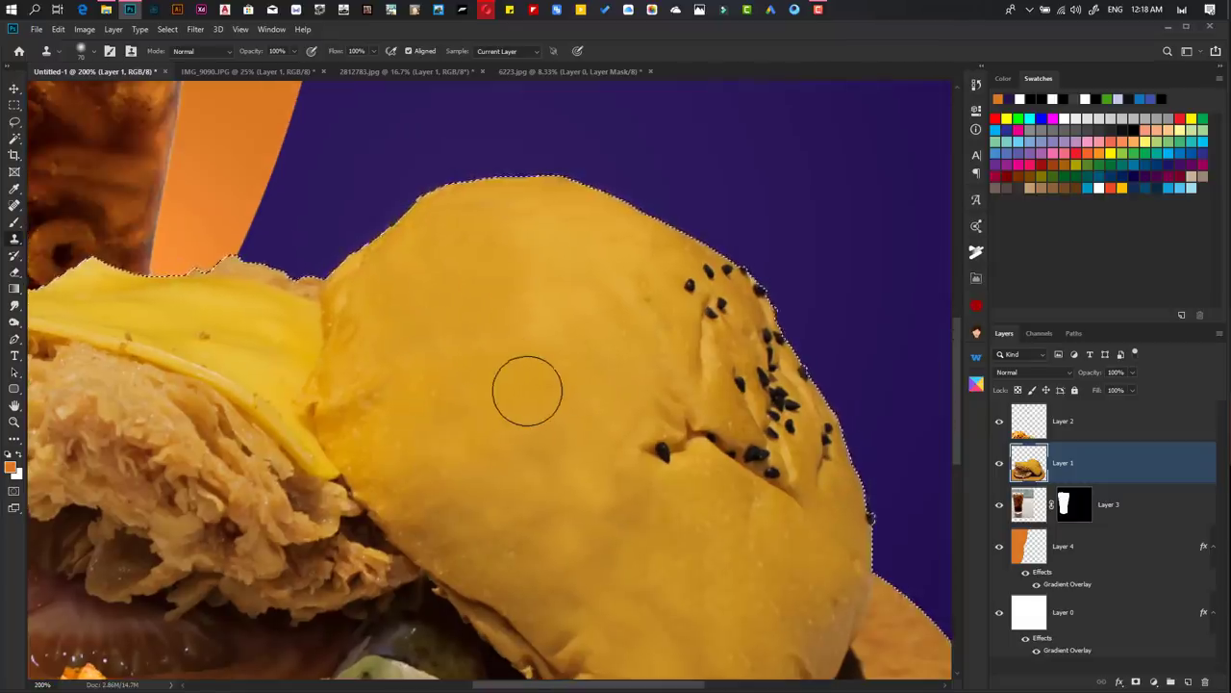
{"action": "scroll", "coordinate": [673, 396], "scroll_direction": "down", "scroll_amount": 1}
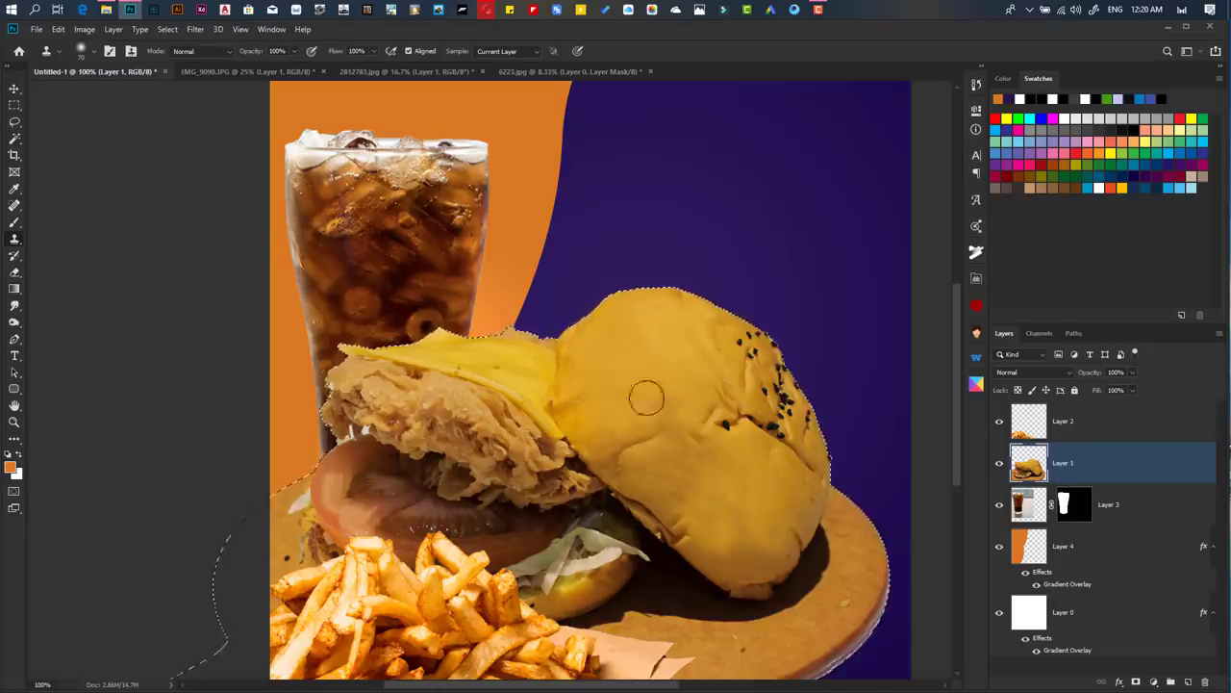
{"action": "scroll", "coordinate": [647, 397], "scroll_direction": "up", "scroll_amount": 1}
{"action": "scroll", "coordinate": [647, 398], "scroll_direction": "right", "scroll_amount": 1}
{"action": "scroll", "coordinate": [625, 385], "scroll_direction": "up", "scroll_amount": 1}
{"action": "scroll", "coordinate": [596, 354], "scroll_direction": "right", "scroll_amount": 1}
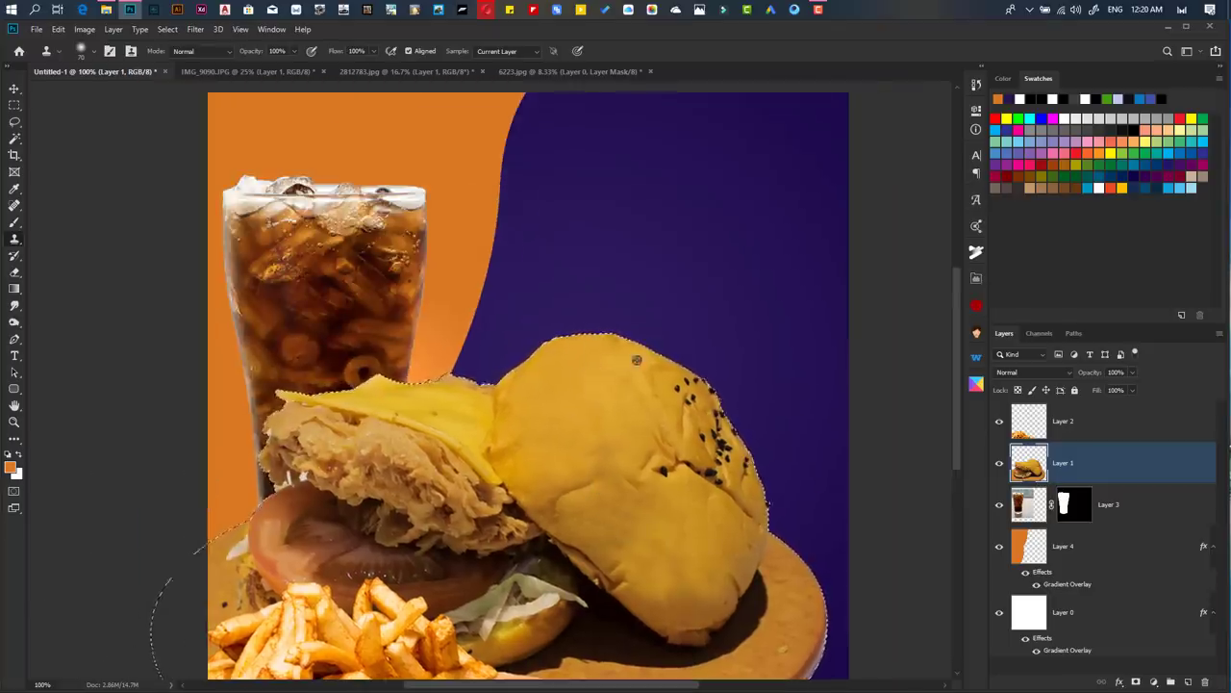
{"action": "scroll", "coordinate": [544, 399], "scroll_direction": "down", "scroll_amount": 1}
{"action": "scroll", "coordinate": [651, 404], "scroll_direction": "down", "scroll_amount": 2}
{"action": "scroll", "coordinate": [674, 424], "scroll_direction": "up", "scroll_amount": 1}
{"action": "scroll", "coordinate": [708, 445], "scroll_direction": "left", "scroll_amount": 2}
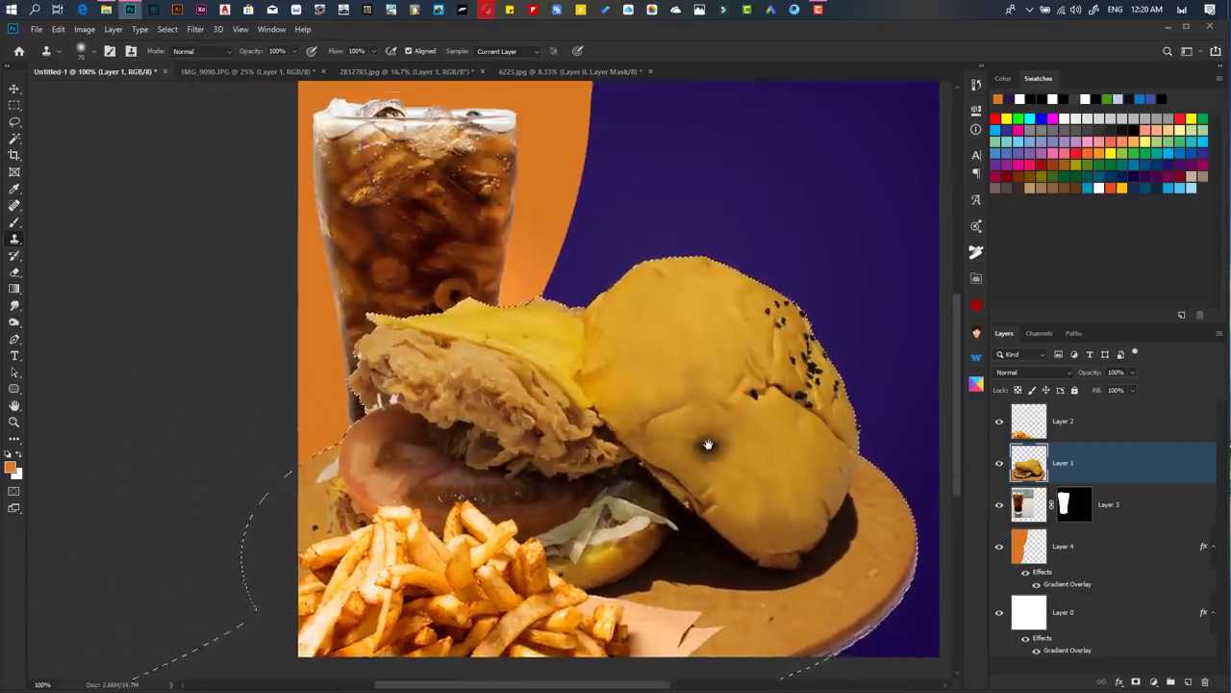
{"action": "scroll", "coordinate": [698, 440], "scroll_direction": "left", "scroll_amount": 2}
- Duplicate the burger layer, preview blend modes on the copy, then delete it
{"action": "key", "text": "m"}
{"action": "key", "text": "ctrl+d"}
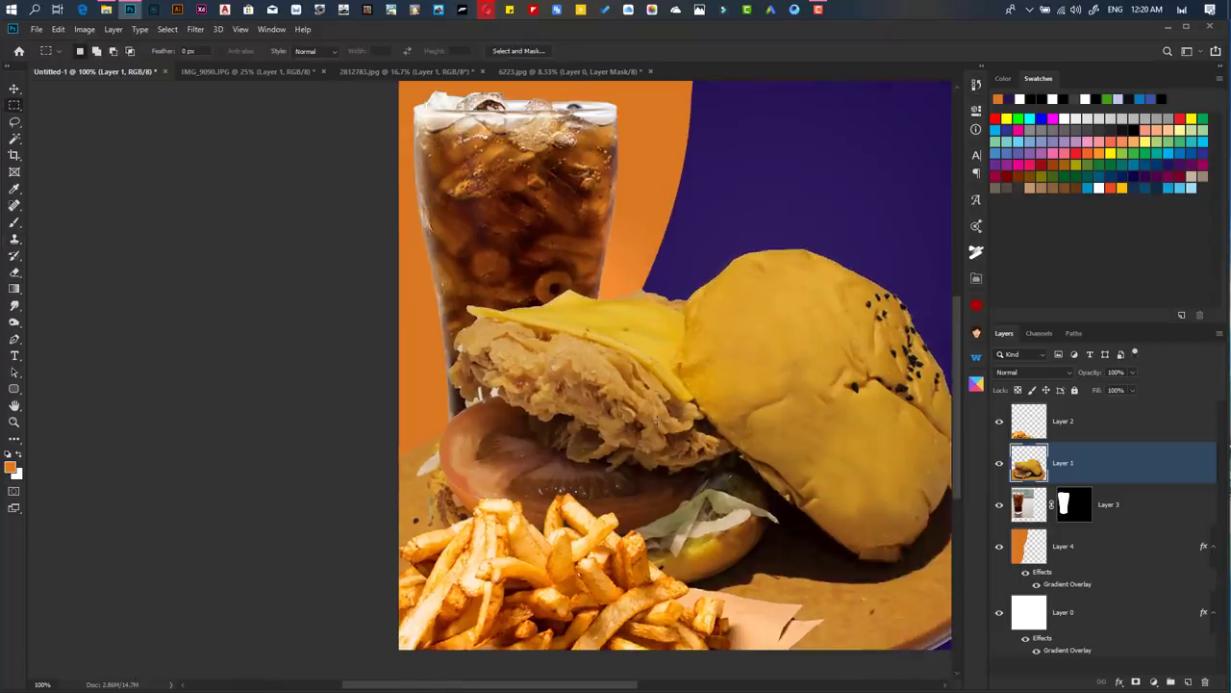
{"action": "key", "text": "ctrl+j"}
{"action": "left_click", "coordinate": [1034, 373]}
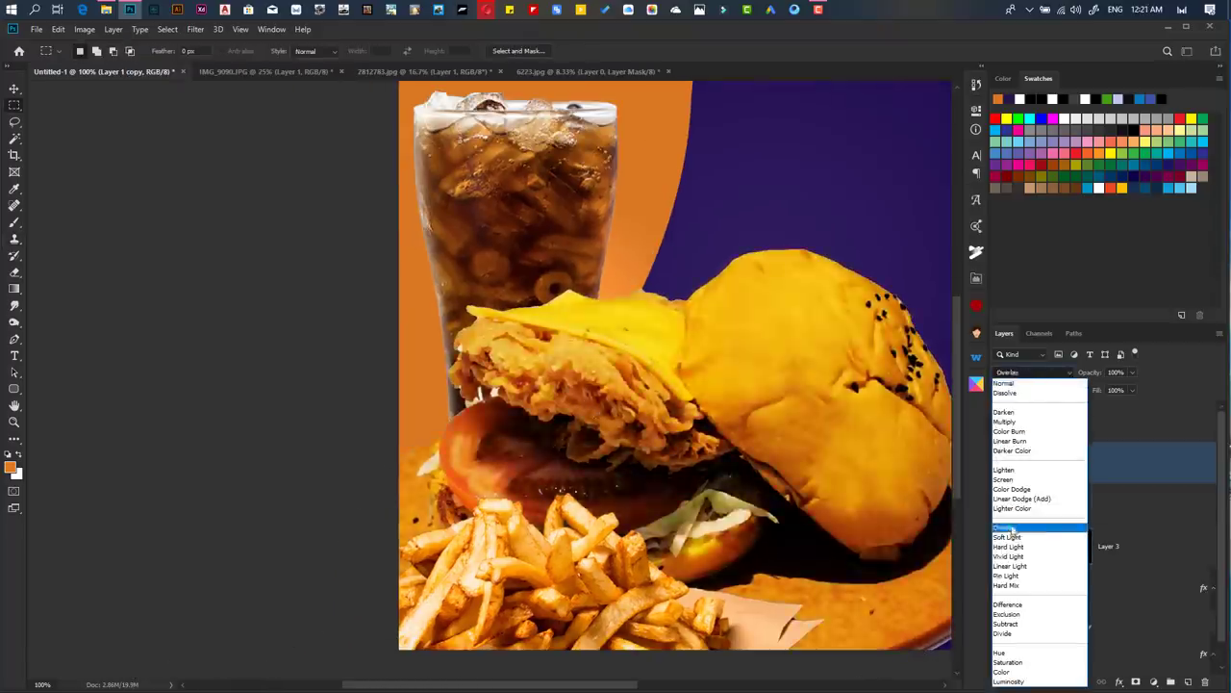
{"action": "left_click", "coordinate": [793, 413]}
{"action": "key", "text": "Delete"}
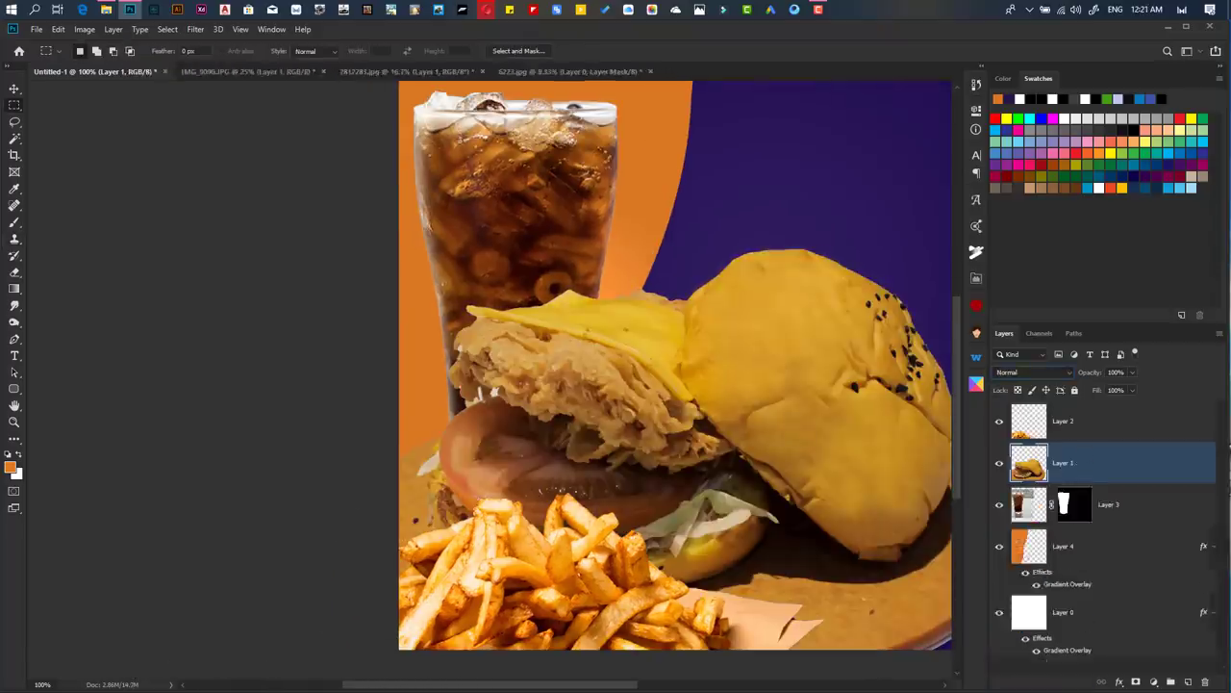
{"action": "scroll", "coordinate": [632, 198], "scroll_direction": "down", "scroll_amount": 4}
{"action": "scroll", "coordinate": [632, 198], "scroll_direction": "right", "scroll_amount": 2}
{"action": "key", "text": "alt+bracketright"}
- On a new layer, paint a soft black brush stroke by the plate edge near the fries
{"action": "key", "text": "ctrl+shift+n"}
{"action": "key", "text": "Return"}
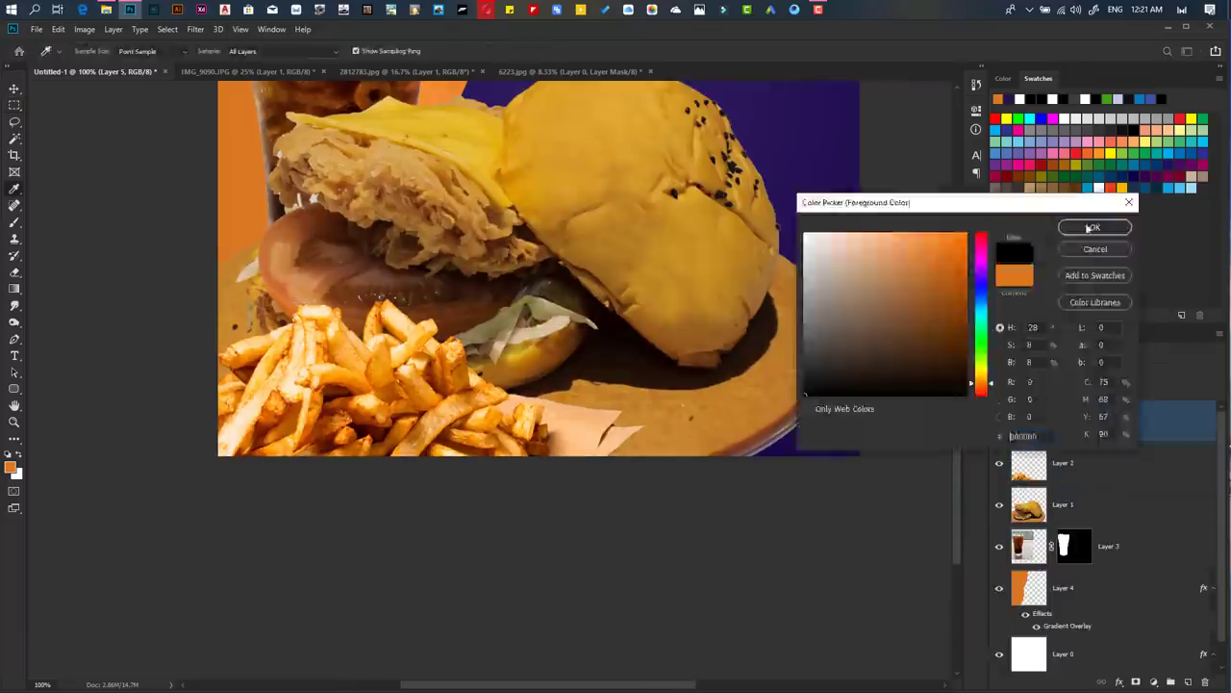
{"action": "key", "text": "Escape"}
{"action": "key", "text": "b"}
{"action": "key", "text": "d"}
{"action": "left_click_drag", "start_coordinate": [534, 409], "coordinate": [590, 413]}
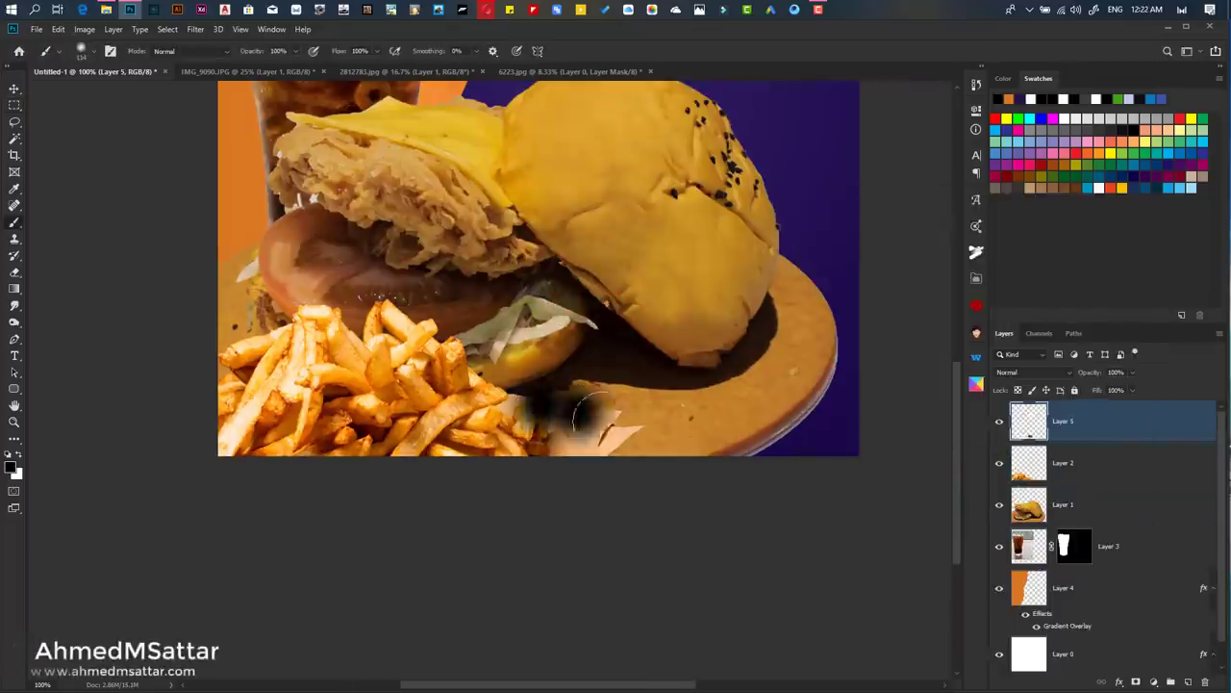
- Move the shadow layer beneath the fries and distort it into a wide wedge under the plate
{"action": "key", "text": "ctrl+bracketleft"}
{"action": "key", "text": "ctrl+t"}
{"action": "left_click_drag", "start_coordinate": [729, 360], "coordinate": [866, 347]}
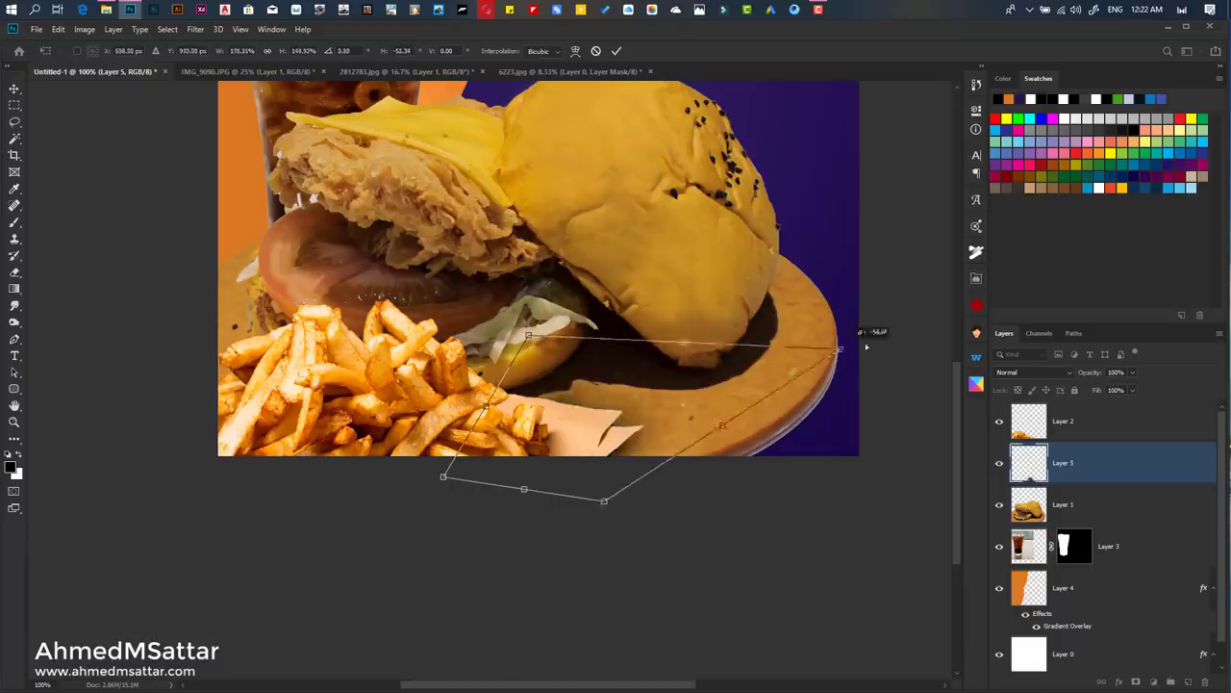
{"action": "left_click_drag", "start_coordinate": [524, 349], "coordinate": [908, 300]}
{"action": "key", "text": "Return"}
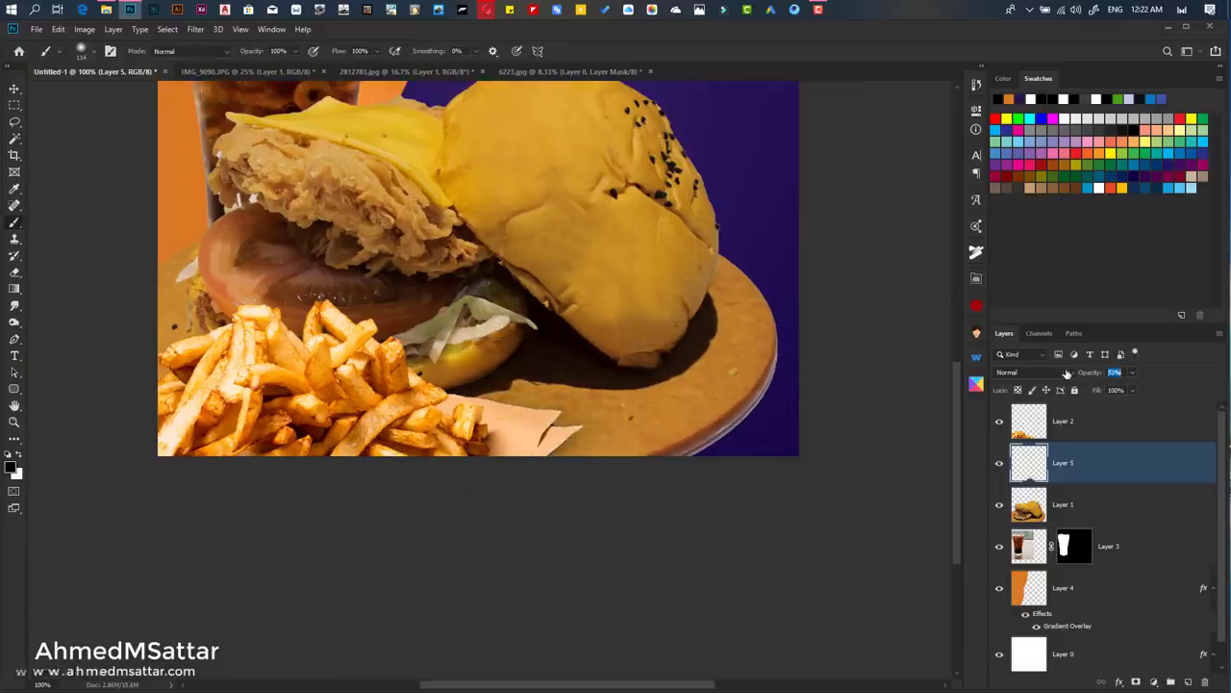
- Keep the shadow's blending Normal, pan up to the cola glass, and bring up the Open dialog
{"action": "left_click", "coordinate": [1066, 373]}
{"action": "left_click", "coordinate": [1012, 385]}
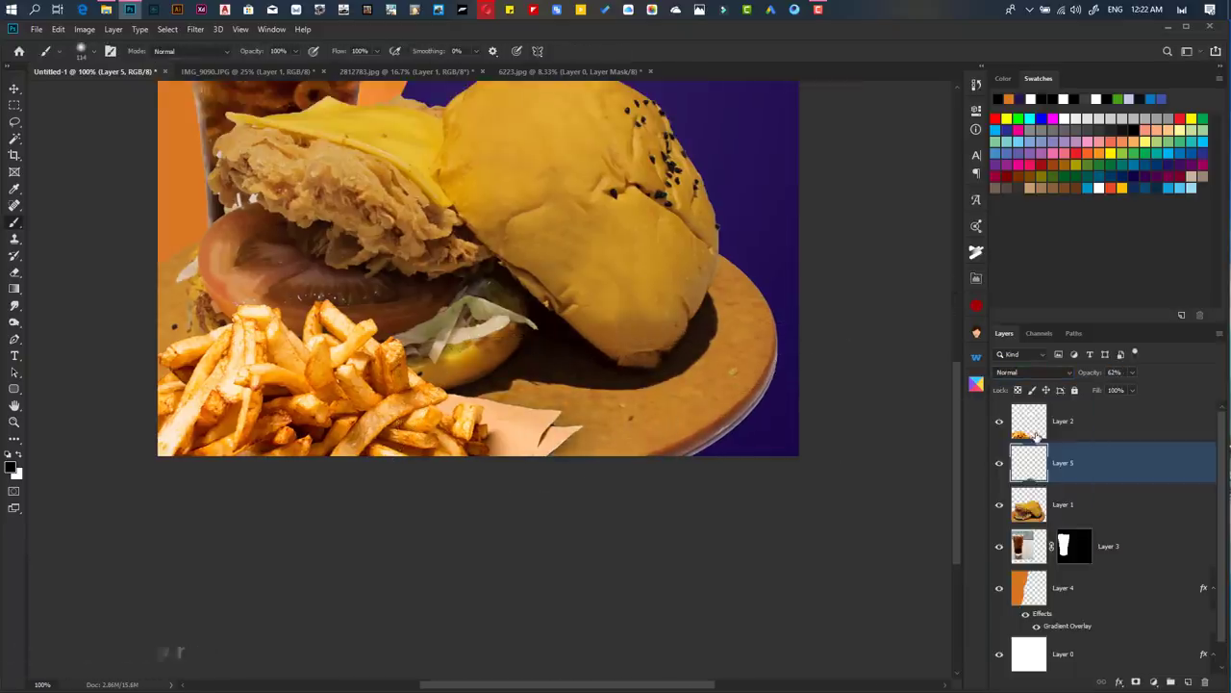
{"action": "left_click_drag", "start_coordinate": [541, 374], "coordinate": [479, 663]}
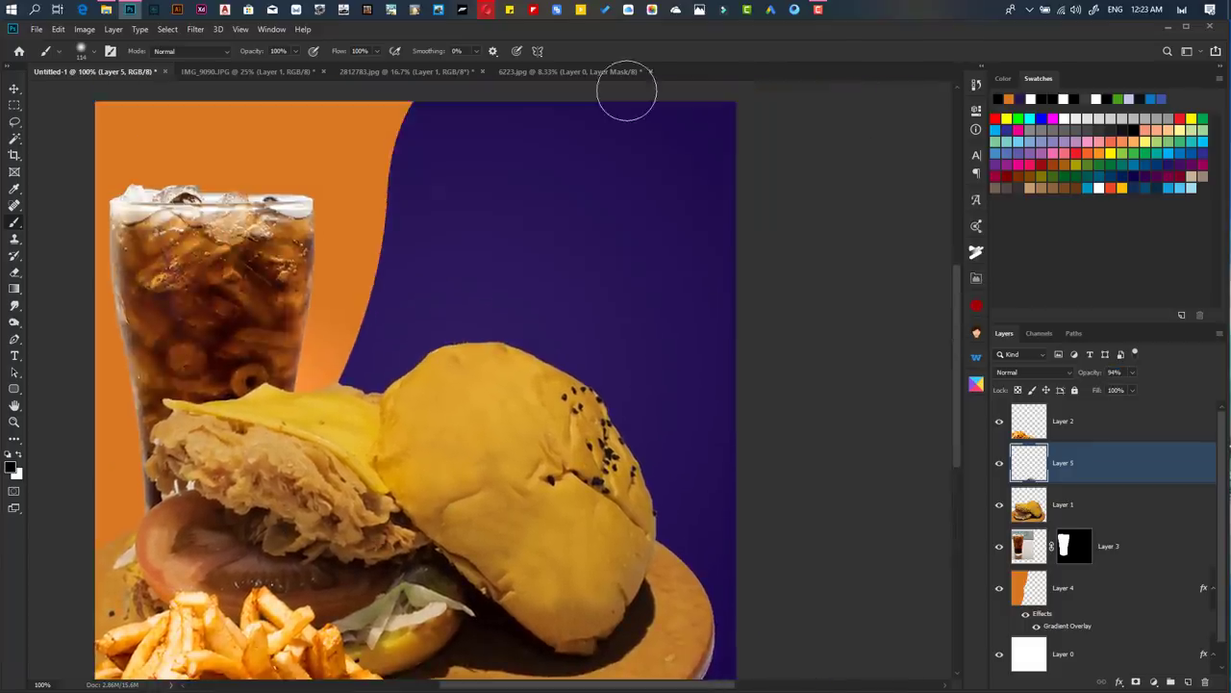
{"action": "key", "text": "ctrl+o"}
- Open the Bag logo file from the Data drive's Work folder, dismissing the missing-fonts warning
{"action": "left_click", "coordinate": [110, 49]}
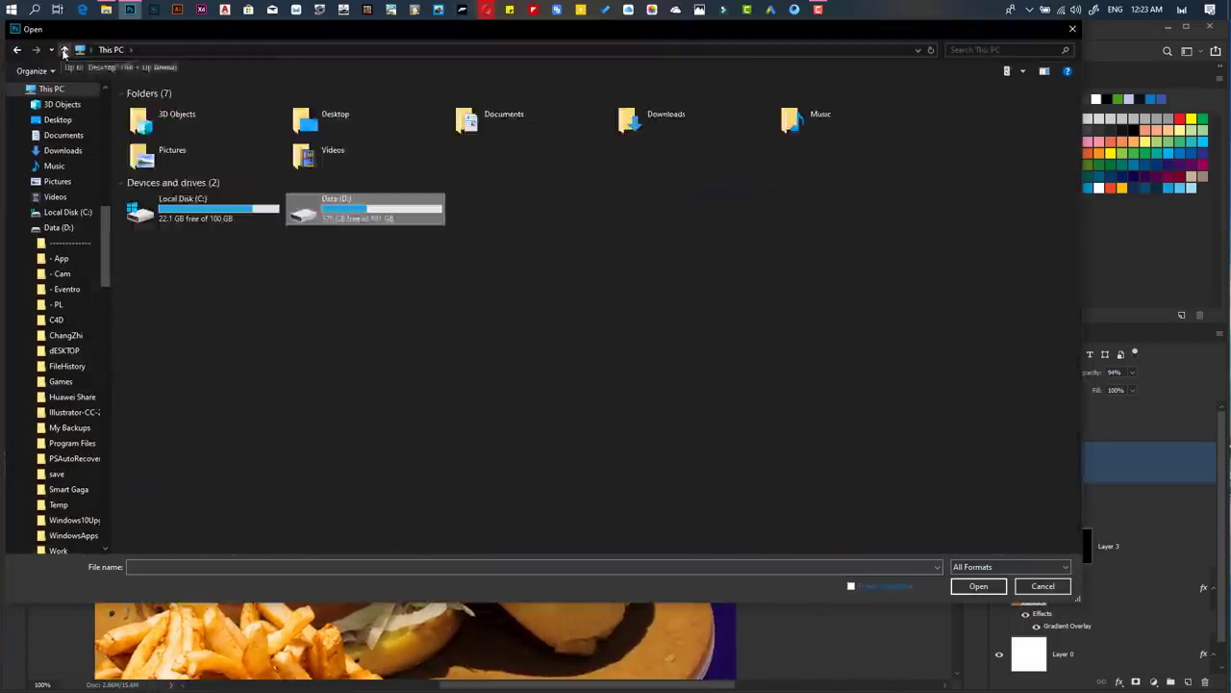
{"action": "double_click", "coordinate": [357, 206]}
{"action": "double_click", "coordinate": [561, 206]}
{"action": "left_click", "coordinate": [1007, 73]}
{"action": "left_click", "coordinate": [1075, 36]}
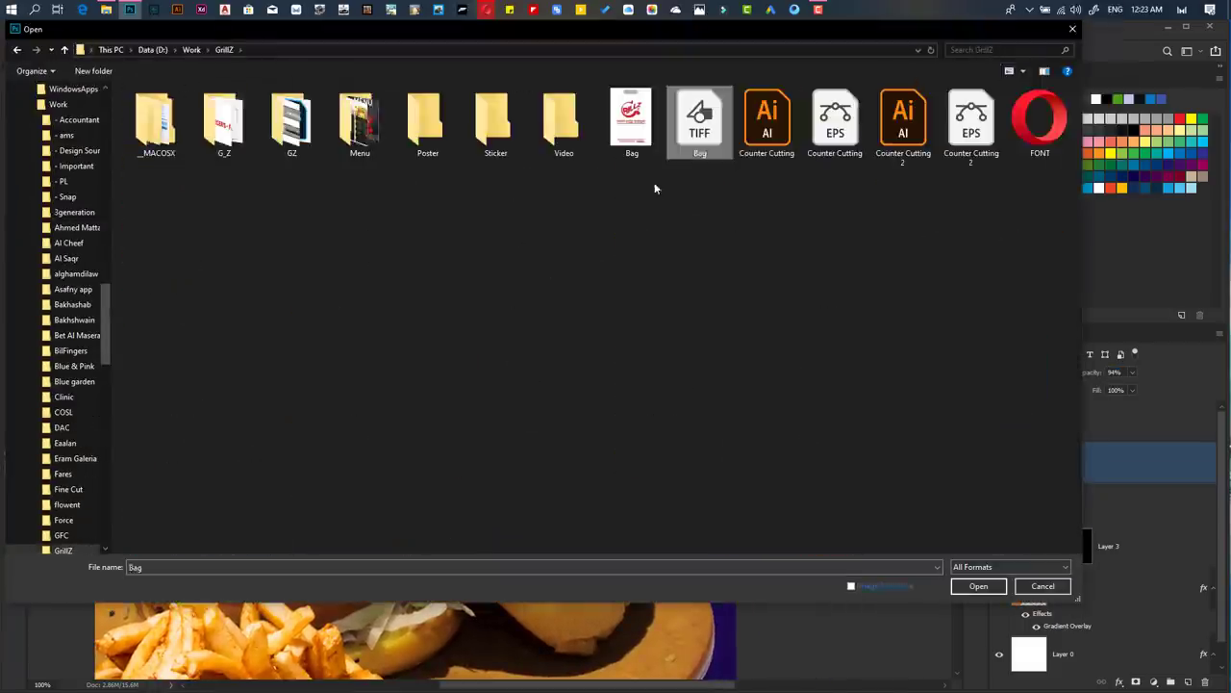
{"action": "double_click", "coordinate": [702, 124]}
{"action": "key", "text": "Return"}
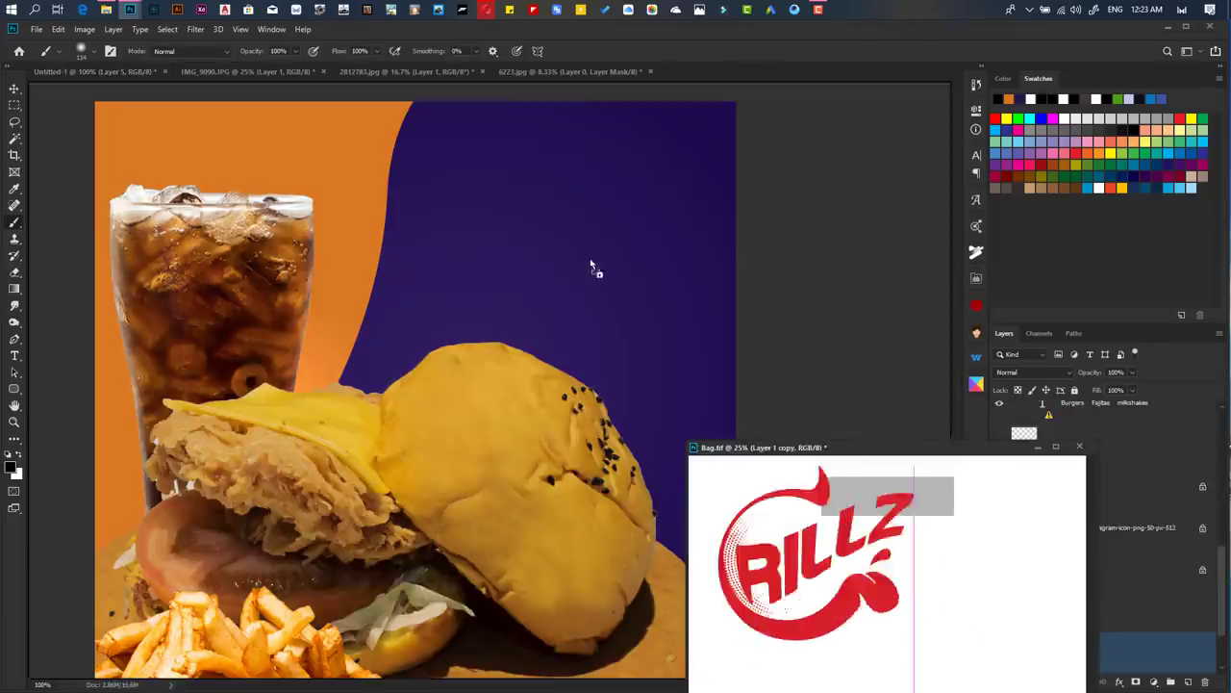
- Bring two RILLZ logos and the BURGERS text into the ad, rasterizing the text
{"action": "key", "text": "ctrl+v"}
{"action": "mouse_move", "coordinate": [1007, 449]}
{"action": "left_mouse_down"}
{"action": "mouse_move", "coordinate": [982, 424]}
{"action": "mouse_move", "coordinate": [990, 335]}
{"action": "left_mouse_up"}
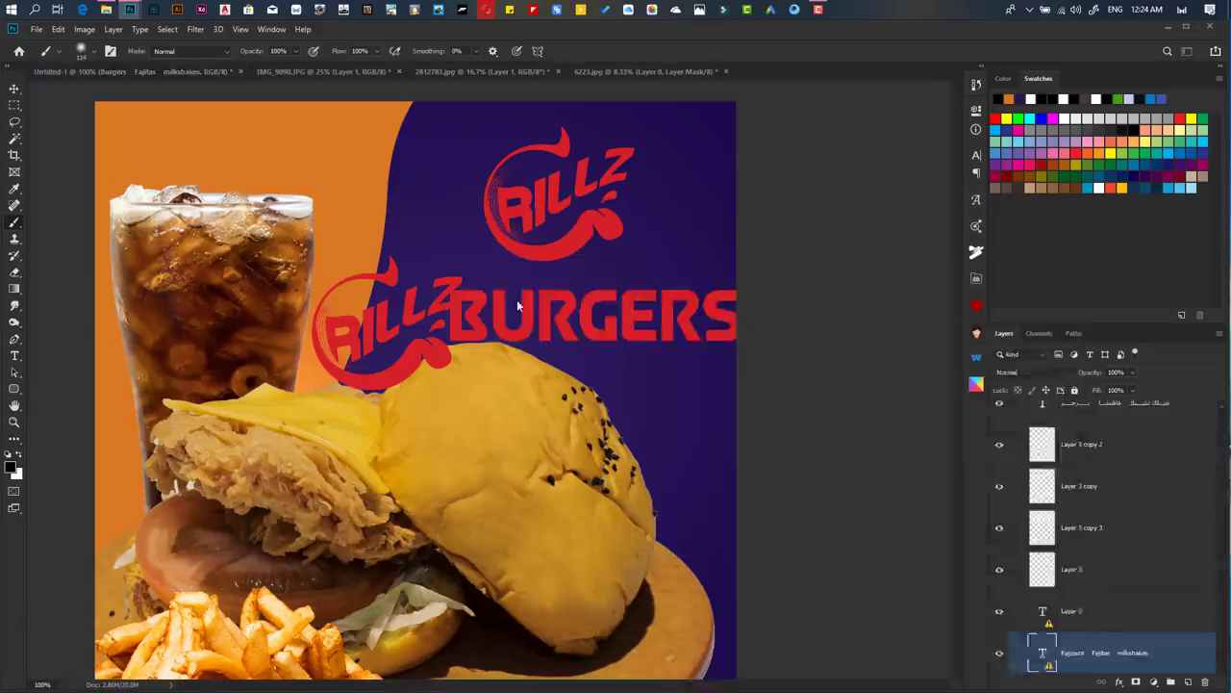
{"action": "mouse_move", "coordinate": [796, 650]}
{"action": "left_mouse_down"}
{"action": "mouse_move", "coordinate": [481, 299]}
{"action": "mouse_move", "coordinate": [660, 336]}
{"action": "mouse_move", "coordinate": [616, 289]}
{"action": "left_mouse_up"}
{"action": "right_click", "coordinate": [1089, 463]}
{"action": "left_click", "coordinate": [960, 318]}
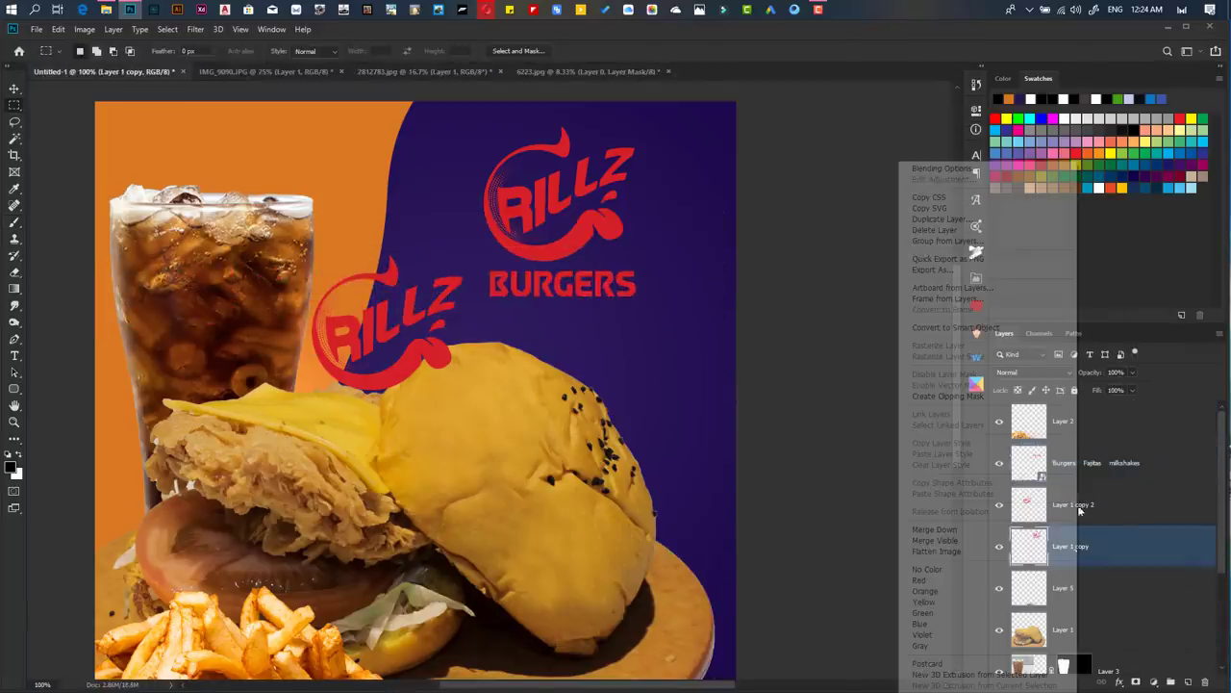
- Place the small RILLZ logo on the cola glass and set it to Soft Light blending
{"action": "left_click", "coordinate": [1073, 504]}
{"action": "left_click_drag", "start_coordinate": [385, 332], "coordinate": [221, 322]}
{"action": "key", "text": "ctrl+t"}
{"action": "key", "text": "Return"}
{"action": "key", "text": "m"}
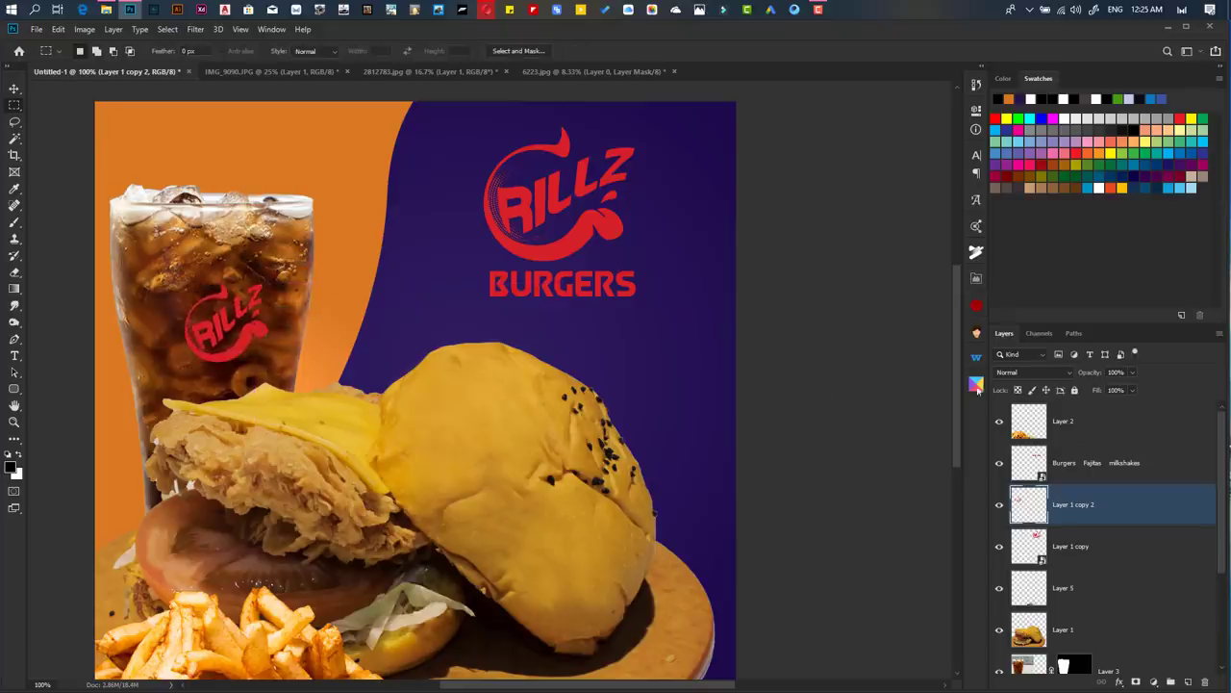
{"action": "left_click", "coordinate": [1034, 373]}
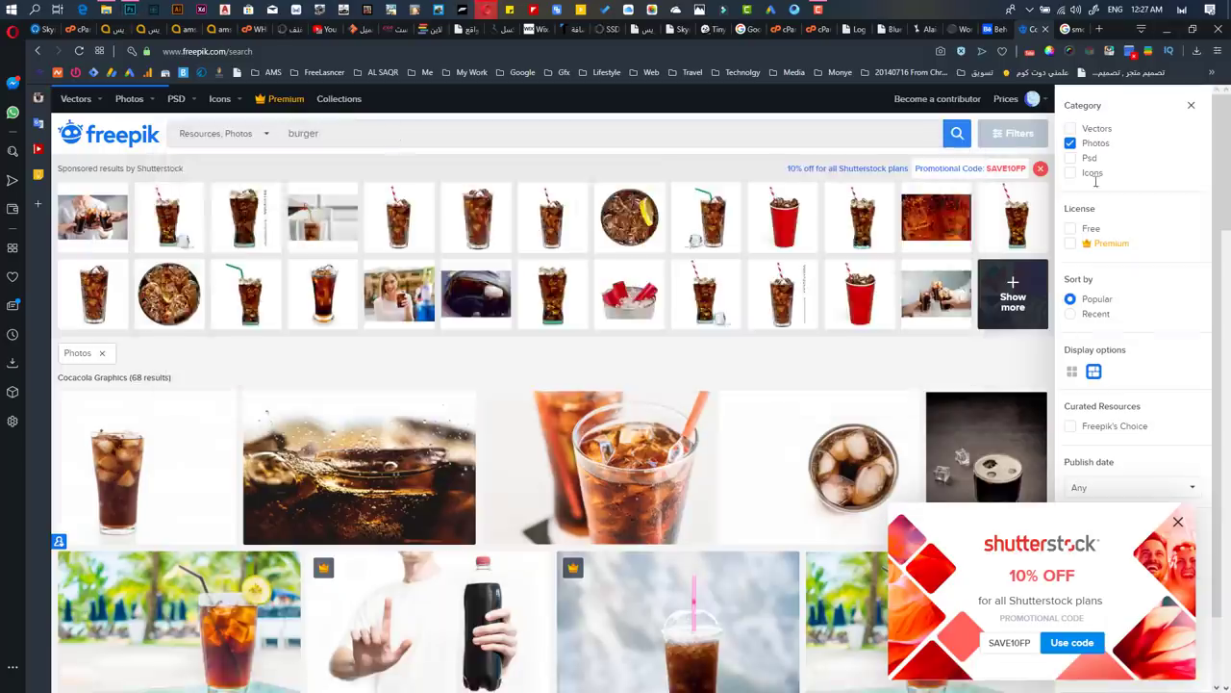
- Download and unpack the Freepik 'Homemade Burgers' vector doodle pattern
{"action": "left_click", "coordinate": [1071, 128]}
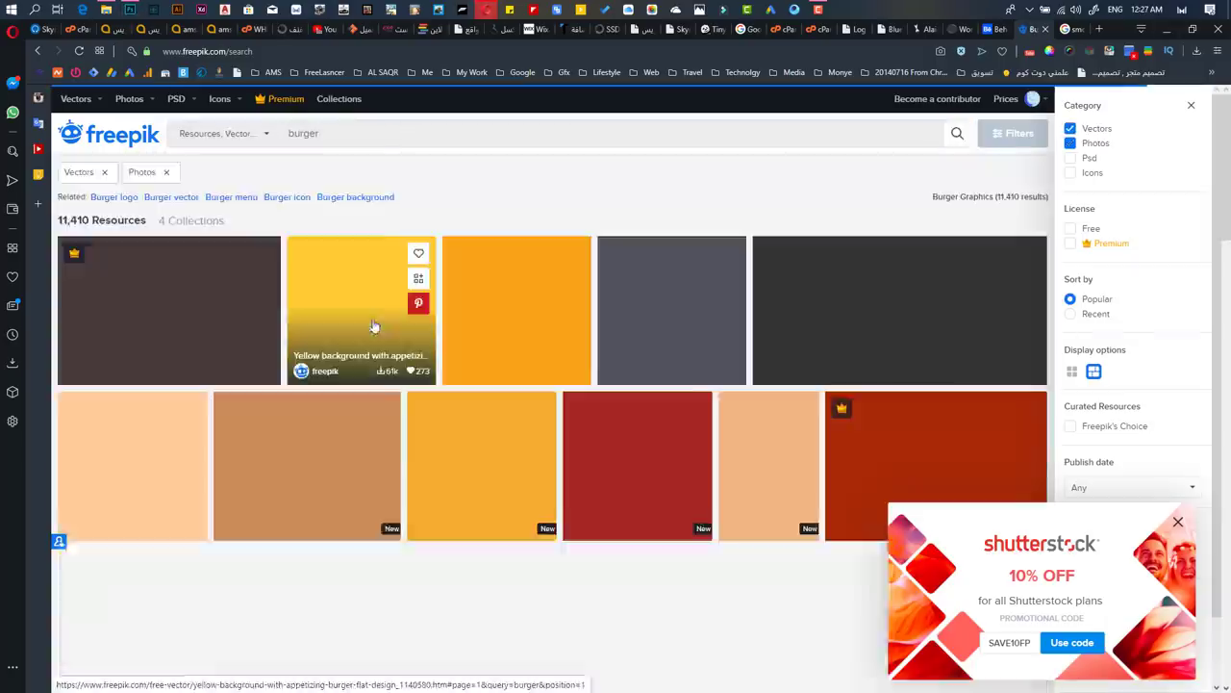
{"action": "scroll", "coordinate": [548, 385], "scroll_direction": "down", "scroll_amount": 10}
{"action": "left_click", "coordinate": [177, 10]}
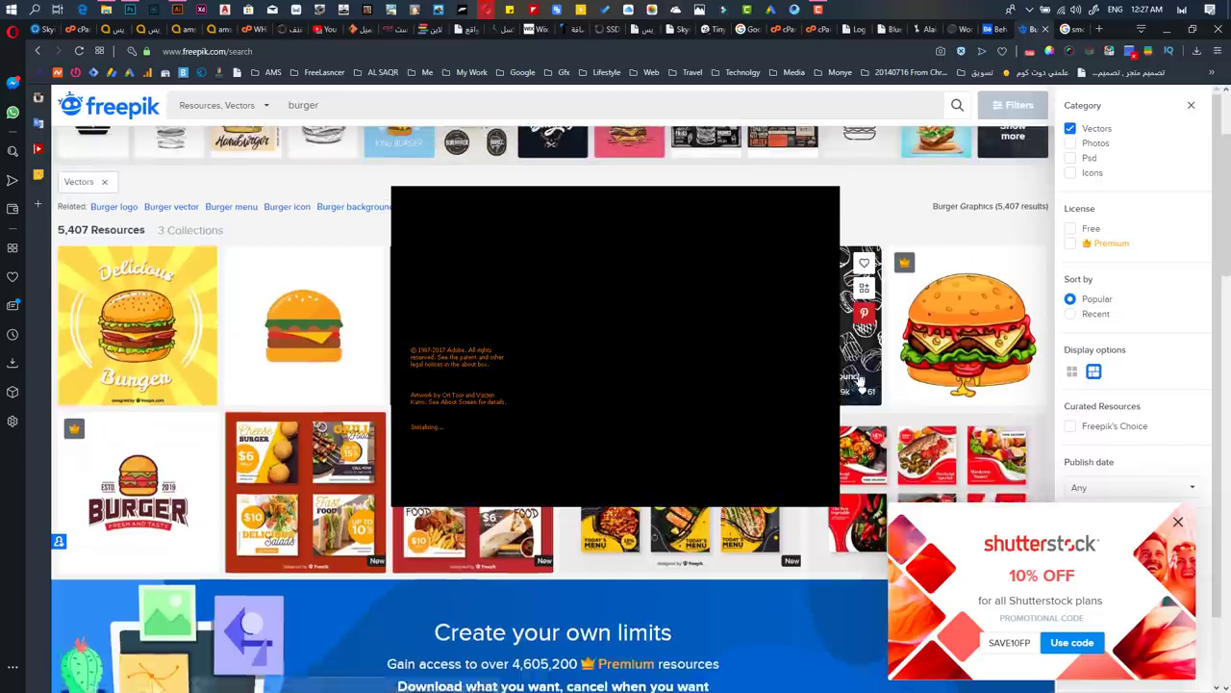
{"action": "left_click", "coordinate": [859, 381]}
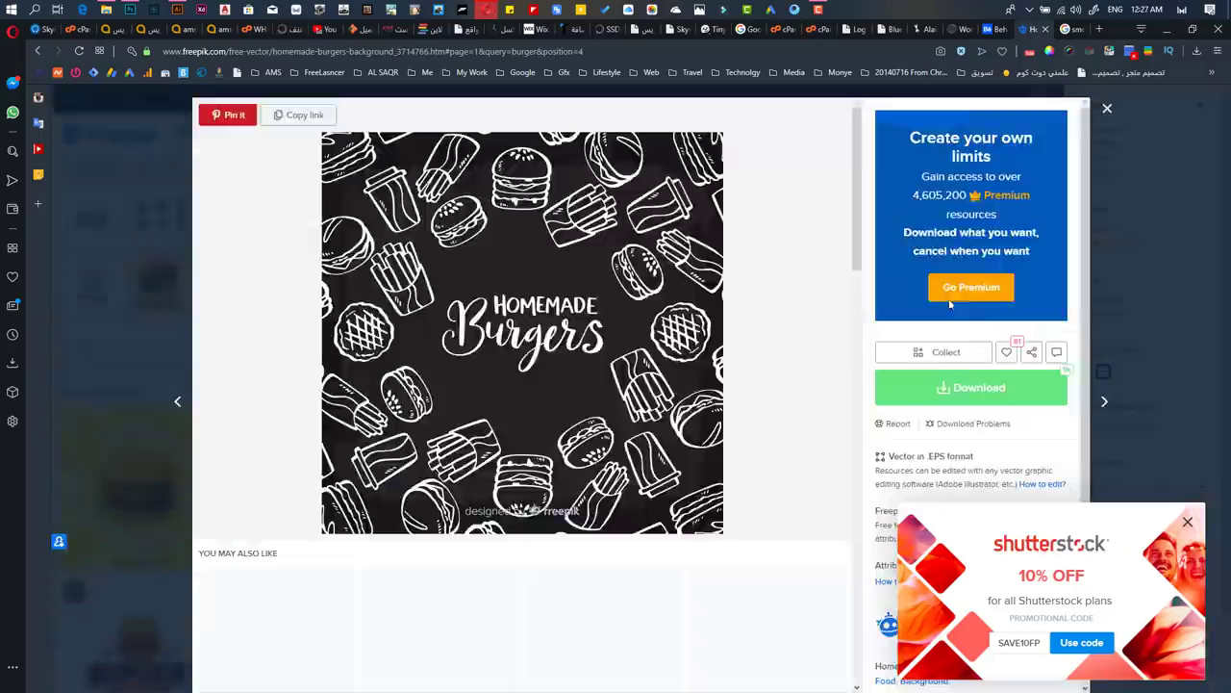
{"action": "left_click", "coordinate": [970, 387]}
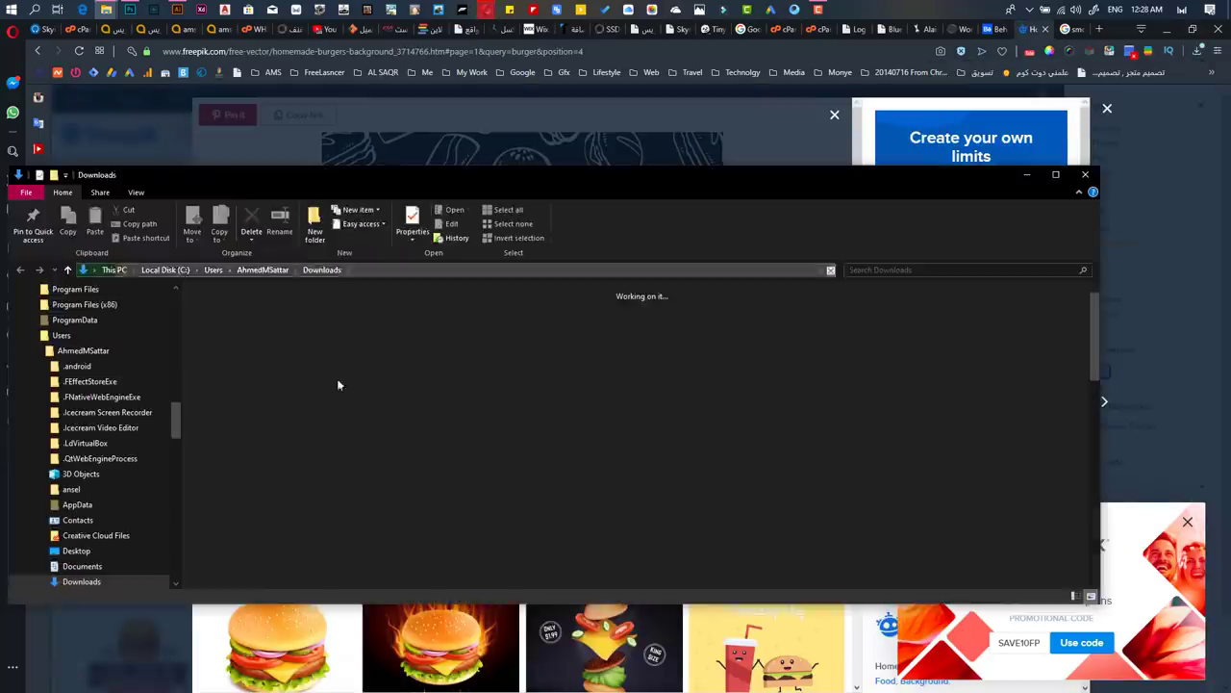
{"action": "left_click", "coordinate": [1088, 179]}
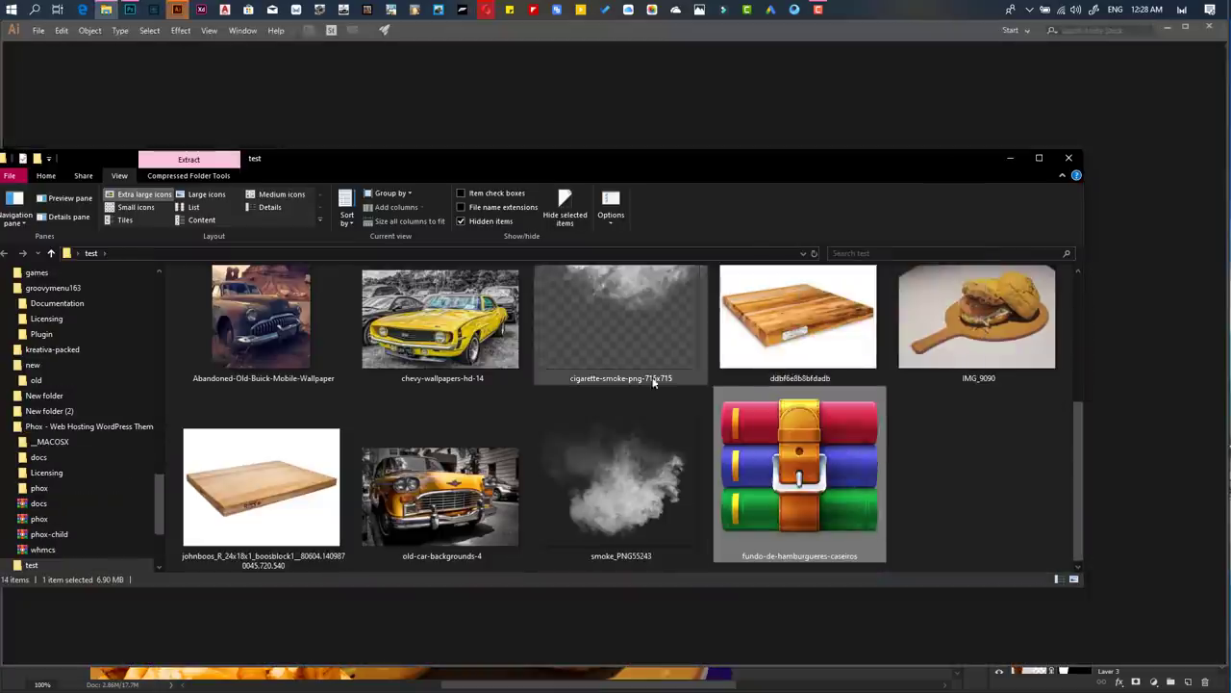
{"action": "left_click", "coordinate": [248, 380]}
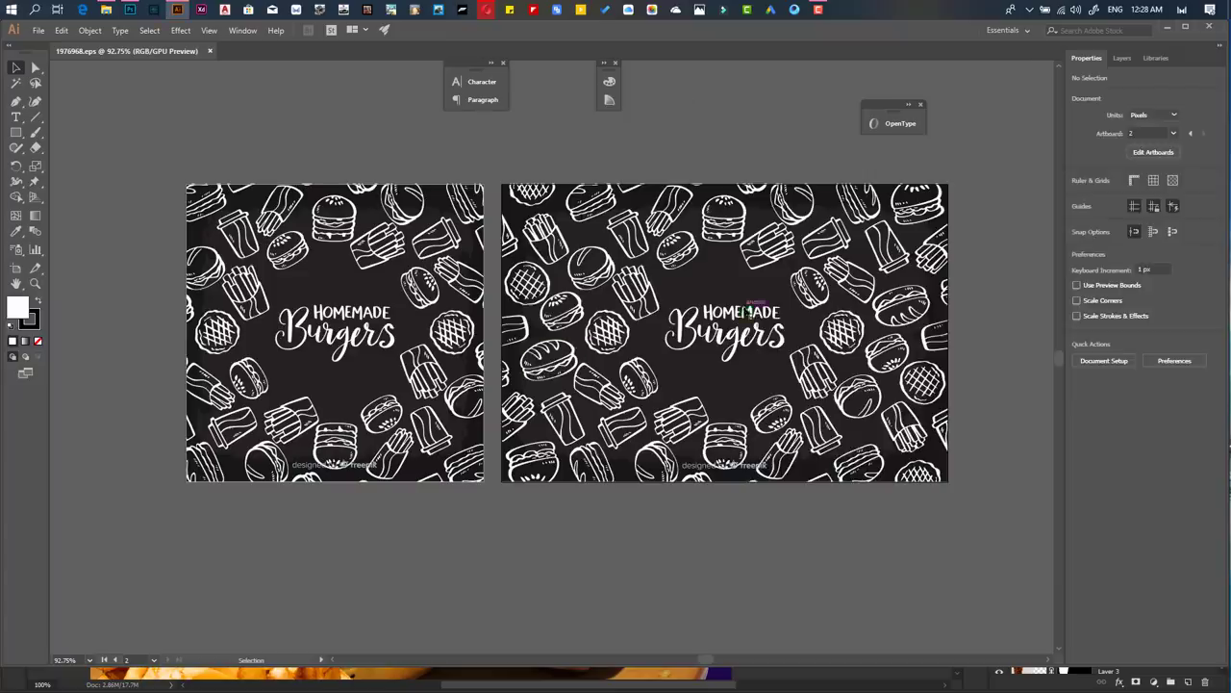
- Release the doodle pattern's clipping mask in Illustrator and paste it into the ad as pixels
{"action": "mouse_move", "coordinate": [738, 327]}
{"action": "left_mouse_down"}
{"action": "mouse_move", "coordinate": [255, 624]}
{"action": "mouse_move", "coordinate": [279, 606]}
{"action": "left_mouse_up"}
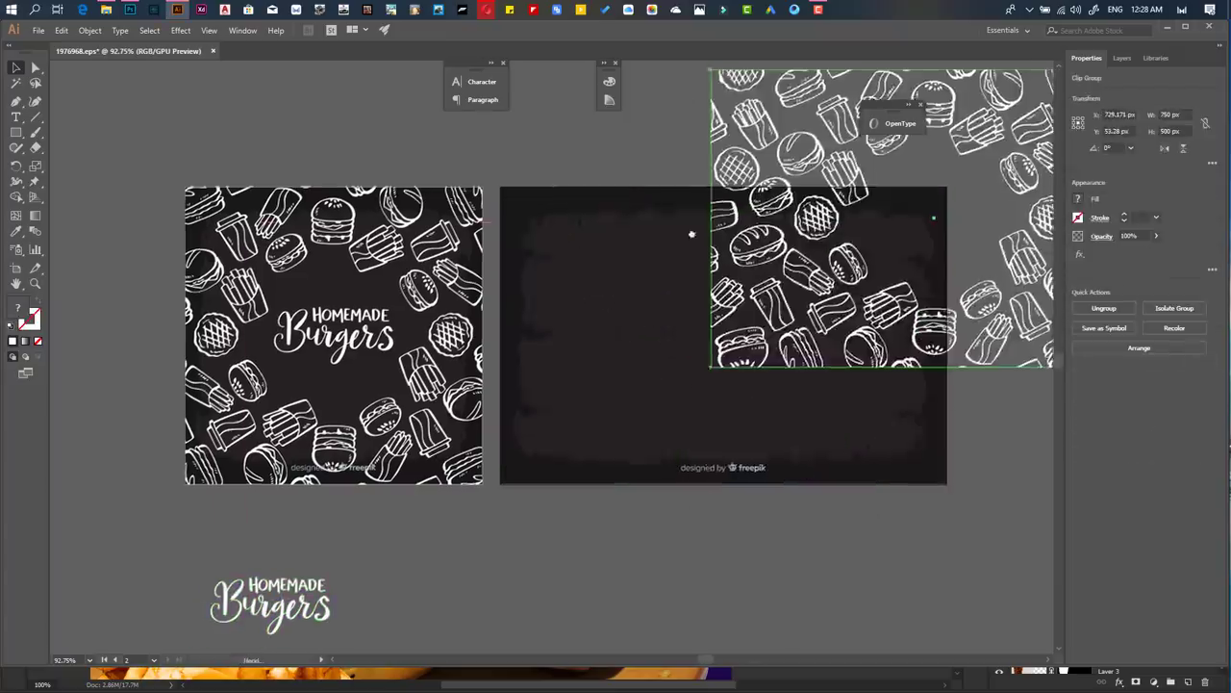
{"action": "right_click", "coordinate": [619, 357]}
{"action": "left_click", "coordinate": [701, 445]}
{"action": "left_click_drag", "start_coordinate": [613, 337], "coordinate": [889, 380]}
{"action": "key", "text": "ctrl+c"}
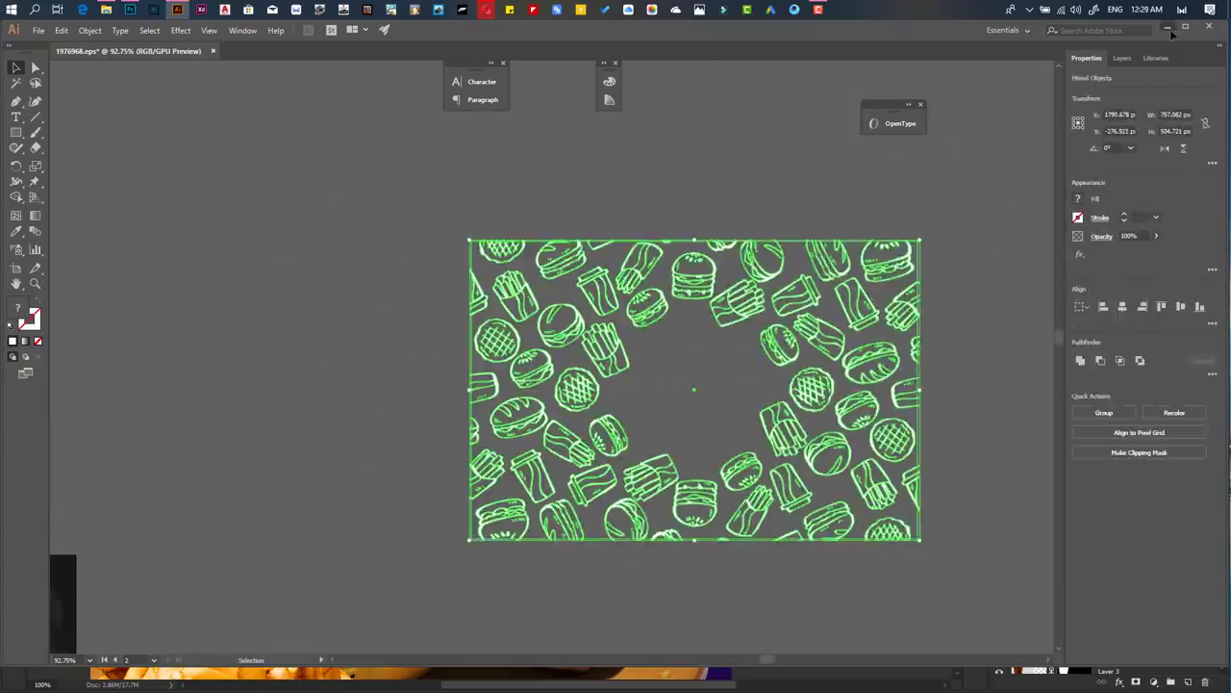
{"action": "key", "text": "alt+Tab"}
{"action": "key", "text": "ctrl+v"}
{"action": "key", "text": "Return"}
- Duplicate and flip the pattern, merge the halves, and shrink it to 63.3% behind the food
{"action": "key", "text": "Return"}
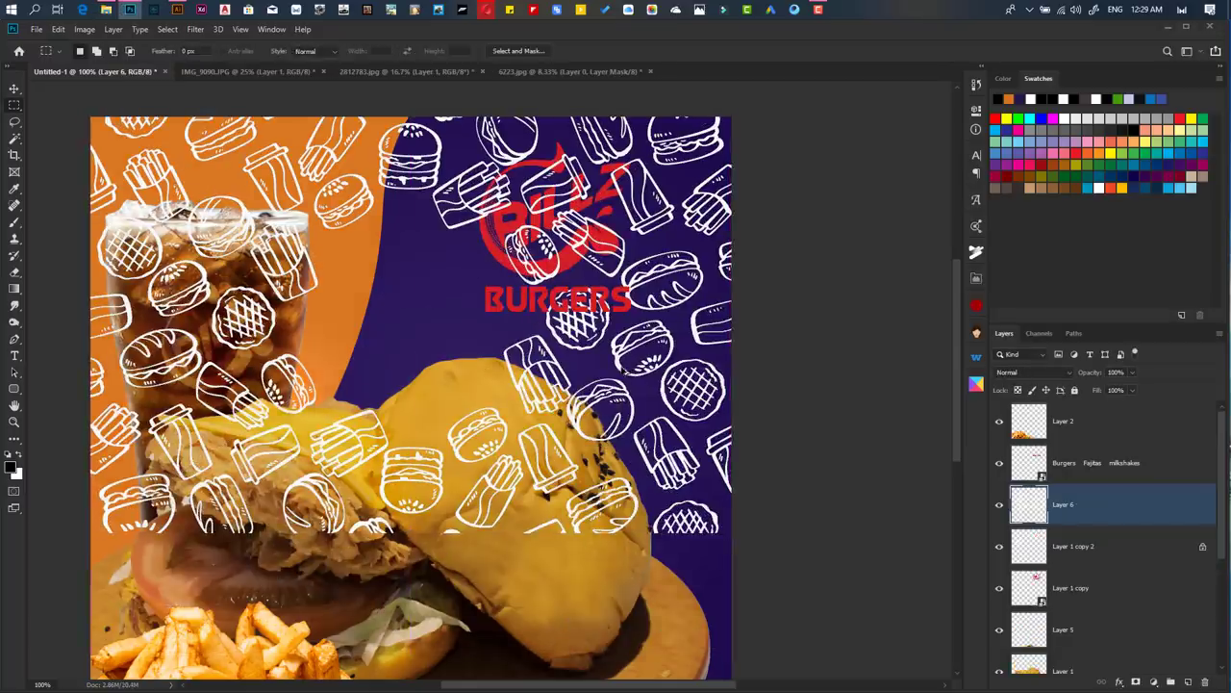
{"action": "key", "text": "ctrl+j"}
{"action": "key", "text": "ctrl+t"}
{"action": "key", "text": "ctrl+minus"}
{"action": "key", "text": "Return"}
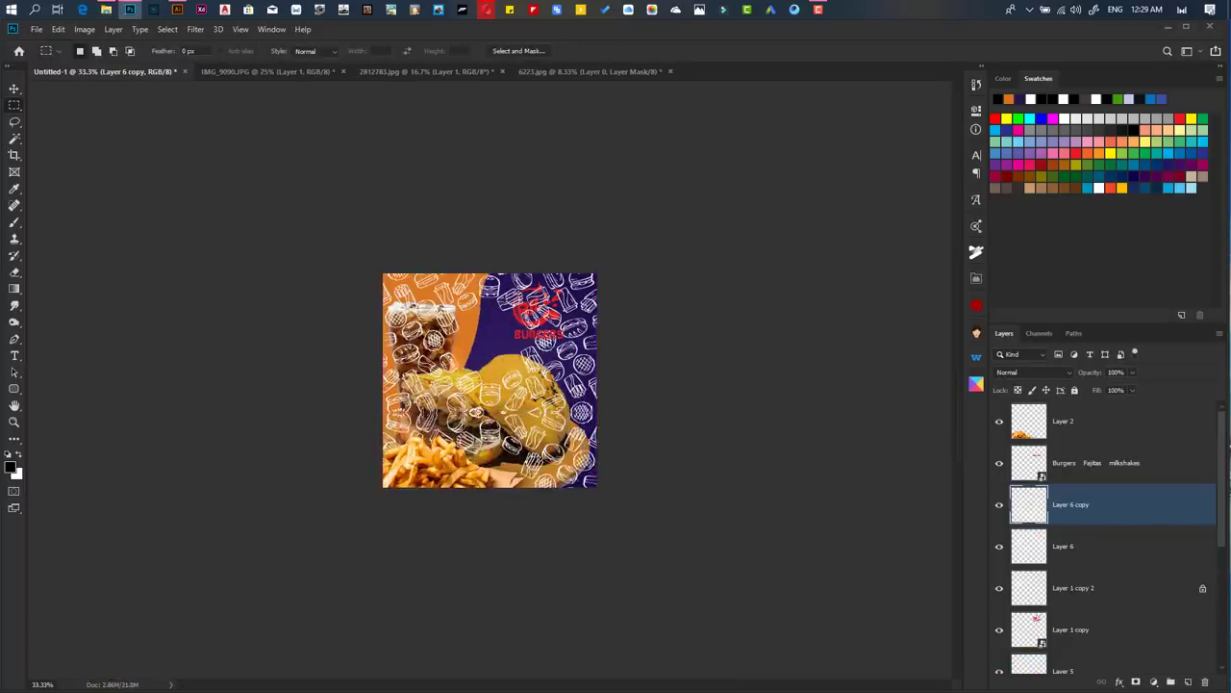
{"action": "key", "text": "ctrl+plus"}
{"action": "key", "text": "ctrl+e"}
{"action": "key", "text": "ctrl+minus"}
{"action": "key", "text": "ctrl+bracketleft"}
{"action": "key", "text": "ctrl+bracketleft"}
{"action": "key", "text": "ctrl+bracketleft"}
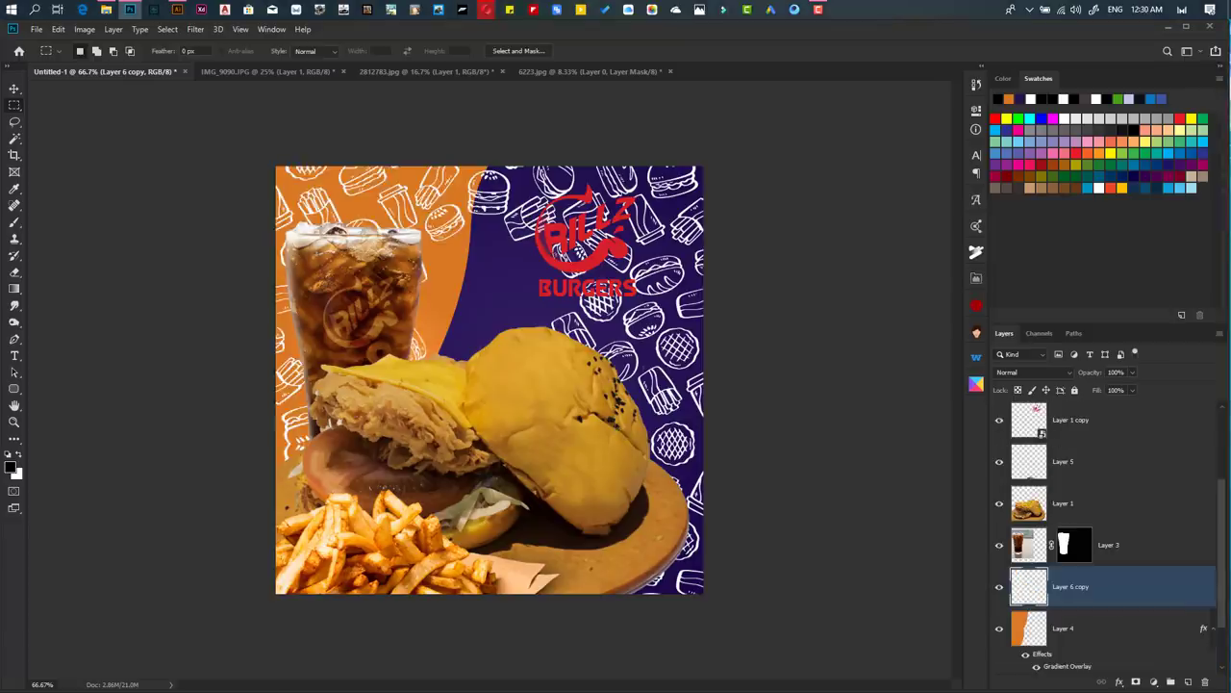
{"action": "key", "text": "ctrl+t"}
{"action": "left_click_drag", "start_coordinate": [449, 279], "coordinate": [450, 231]}
{"action": "key", "text": "Return"}
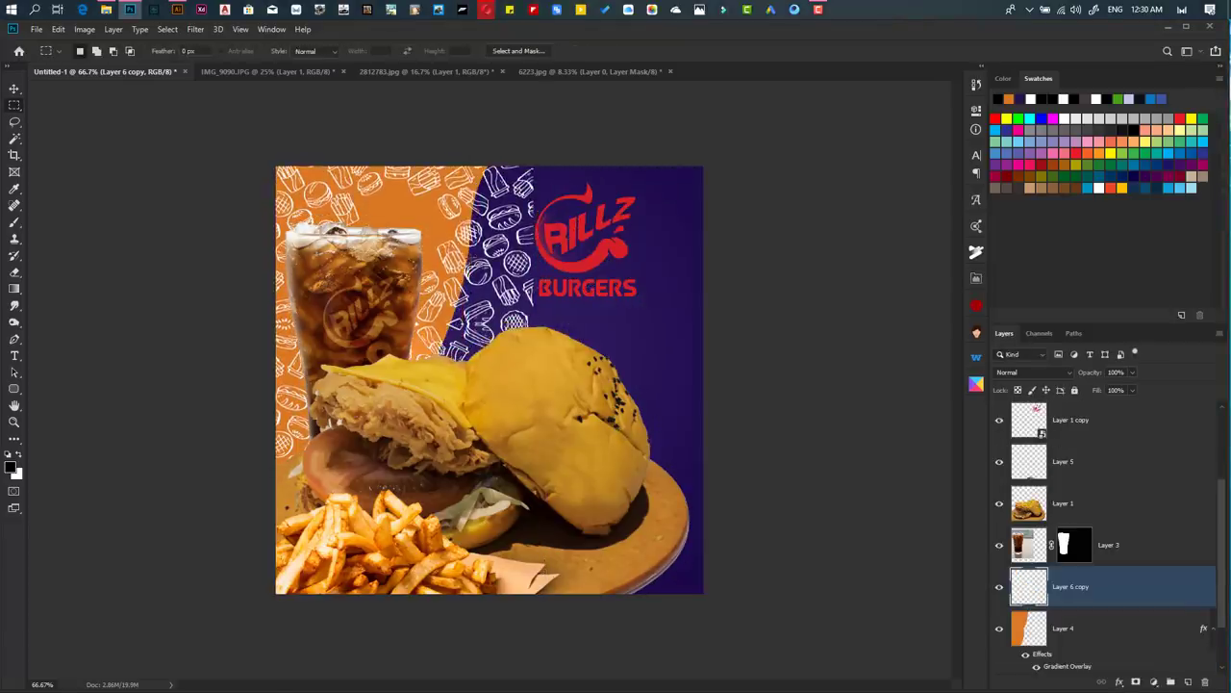
- Add a horizontally mirrored pattern copy shifted right and merge the two halves
{"action": "key", "text": "ctrl+j"}
{"action": "key", "text": "ctrl+t"}
{"action": "left_click_drag", "start_coordinate": [577, 321], "coordinate": [699, 322]}
{"action": "key", "text": "Return"}
{"action": "key", "text": "m"}
{"action": "left_click", "coordinate": [1094, 628], "text": "shift"}
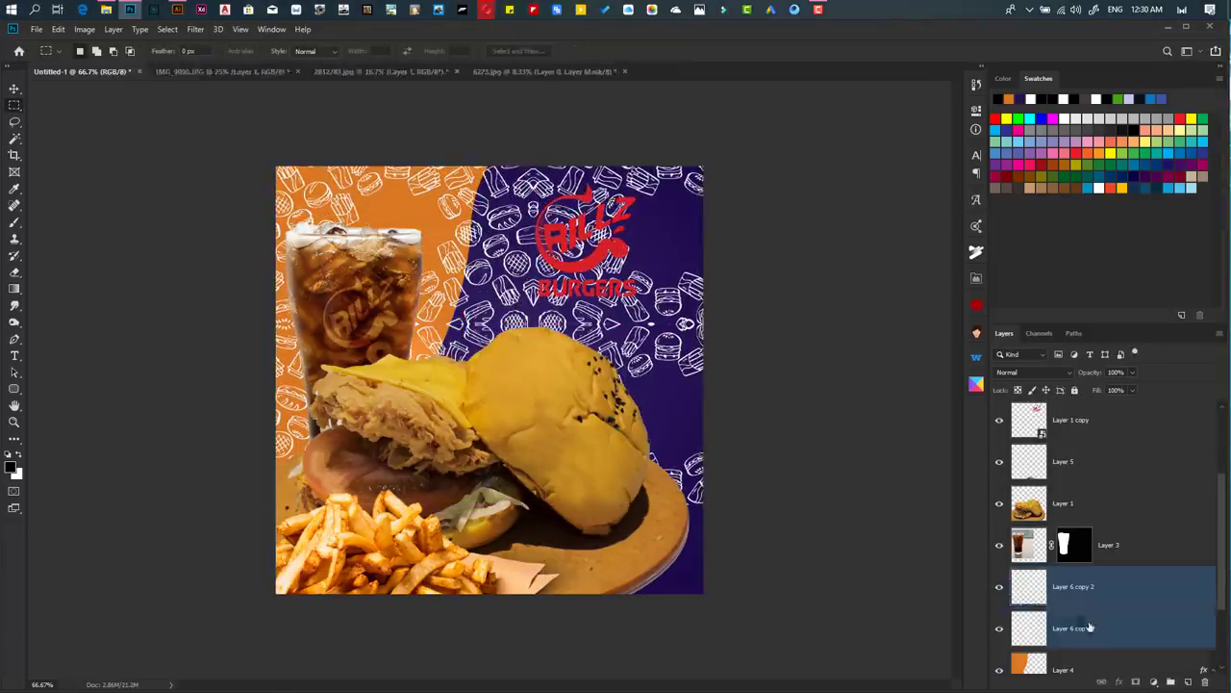
{"action": "key", "text": "ctrl+e"}
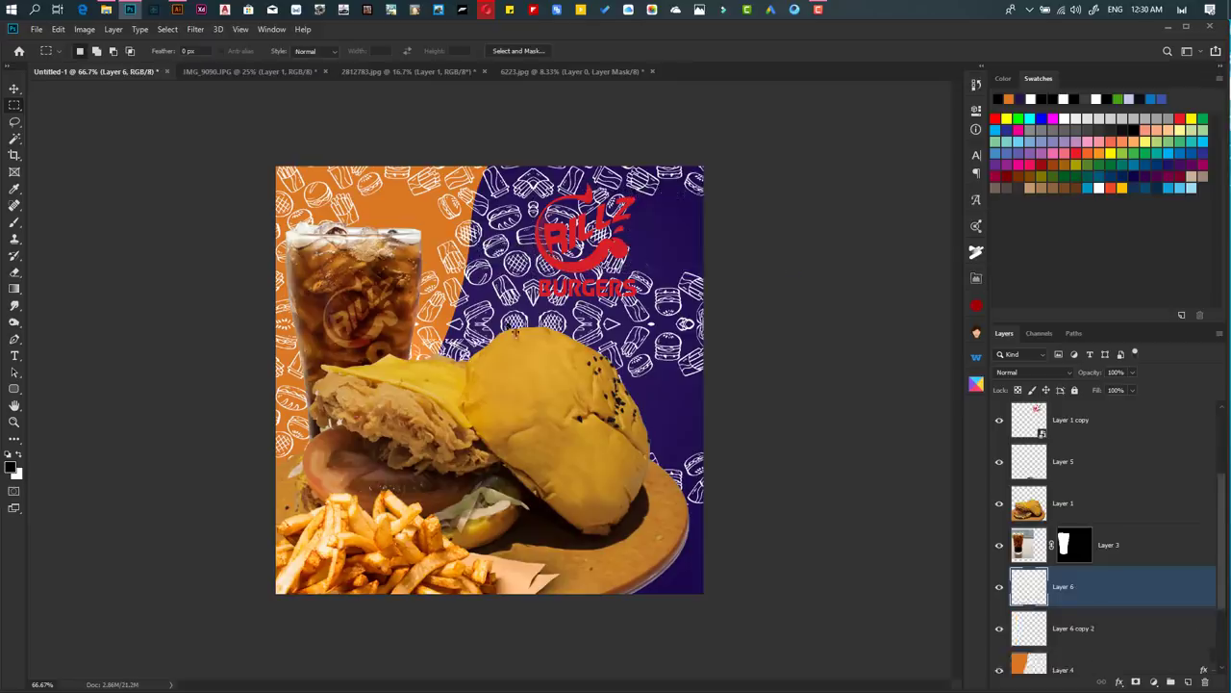
- Erase overlapping doodles and rearrange pattern pieces around the logo and purple side
{"action": "scroll", "coordinate": [691, 178], "scroll_direction": "up", "scroll_amount": 3}
{"action": "scroll", "coordinate": [554, 265], "scroll_direction": "down", "scroll_amount": 1}
{"action": "key", "text": "e"}
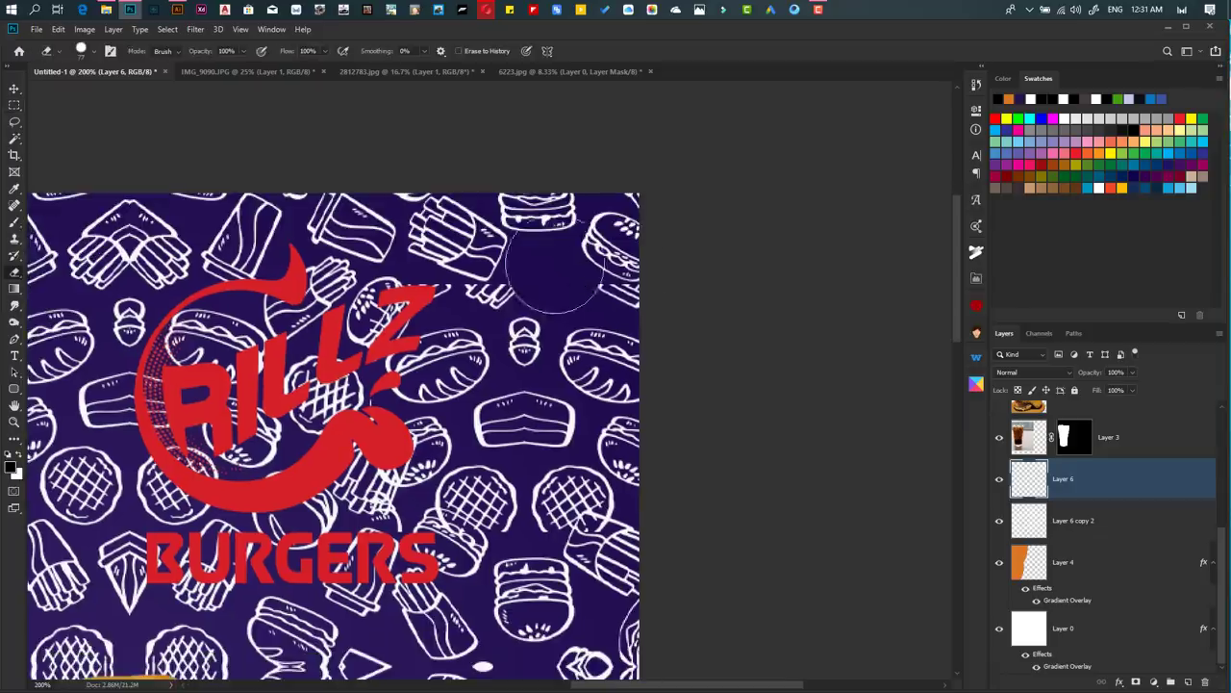
{"action": "left_click_drag", "start_coordinate": [542, 320], "coordinate": [548, 299]}
{"action": "left_click_drag", "start_coordinate": [587, 464], "coordinate": [438, 481]}
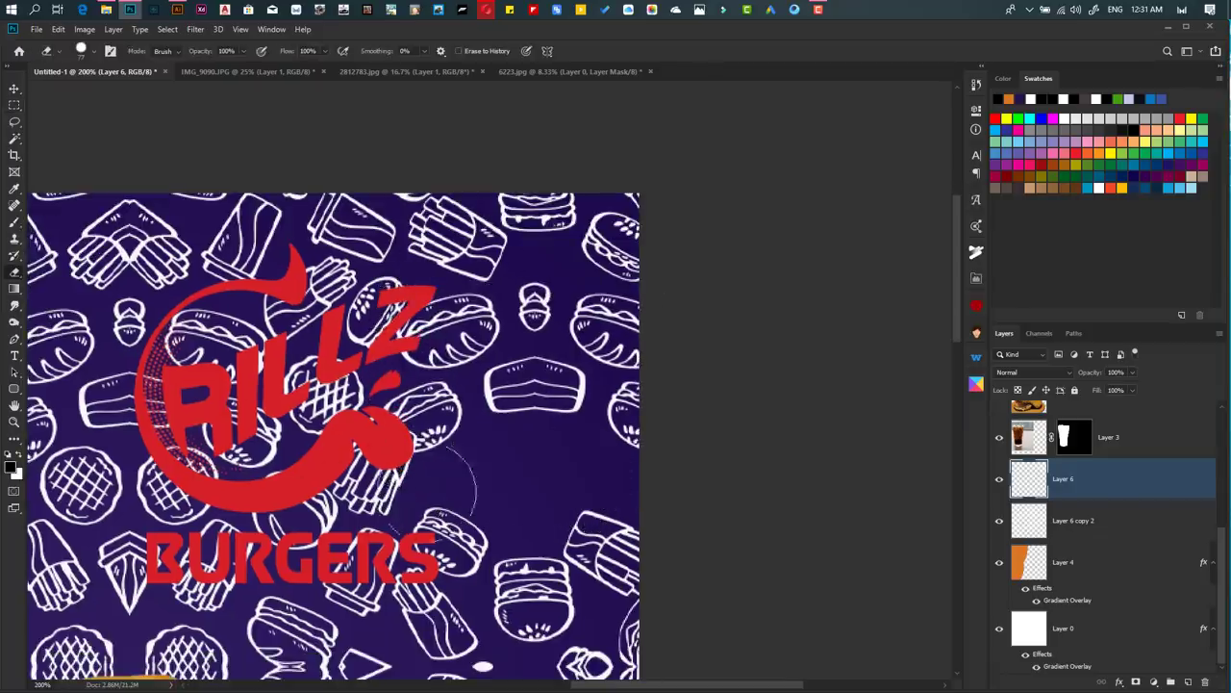
{"action": "left_click_drag", "start_coordinate": [606, 359], "coordinate": [626, 468]}
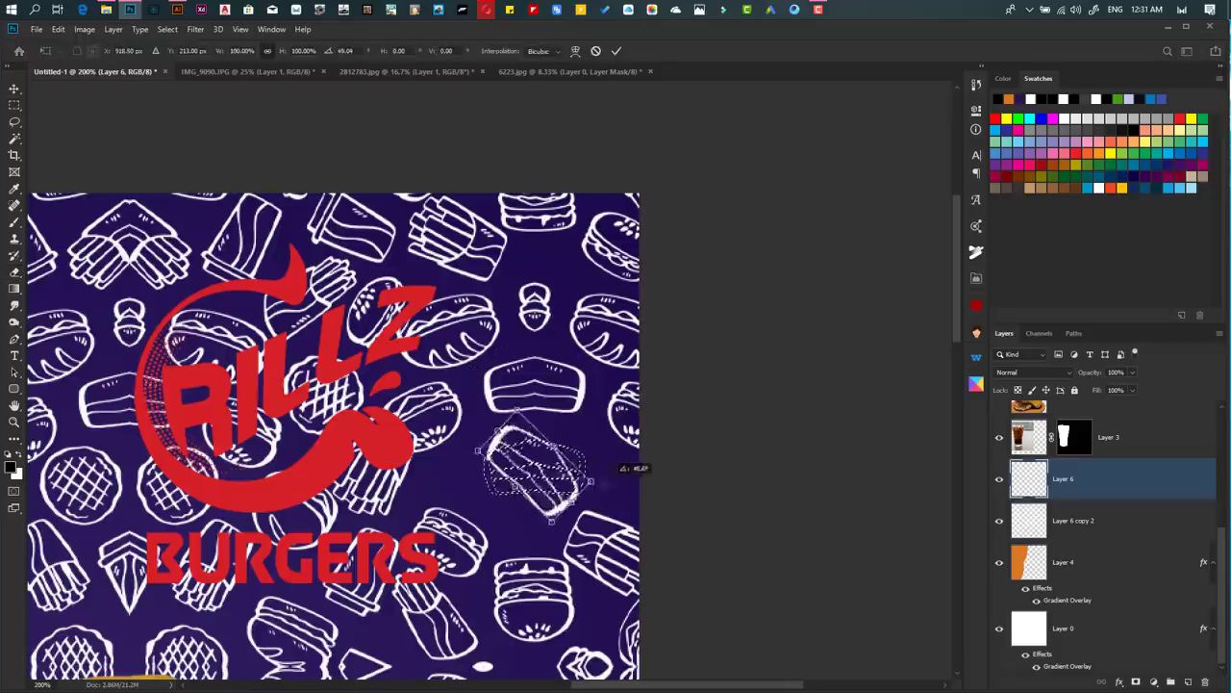
{"action": "left_click_drag", "start_coordinate": [568, 404], "coordinate": [522, 357]}
{"action": "key", "text": "e"}
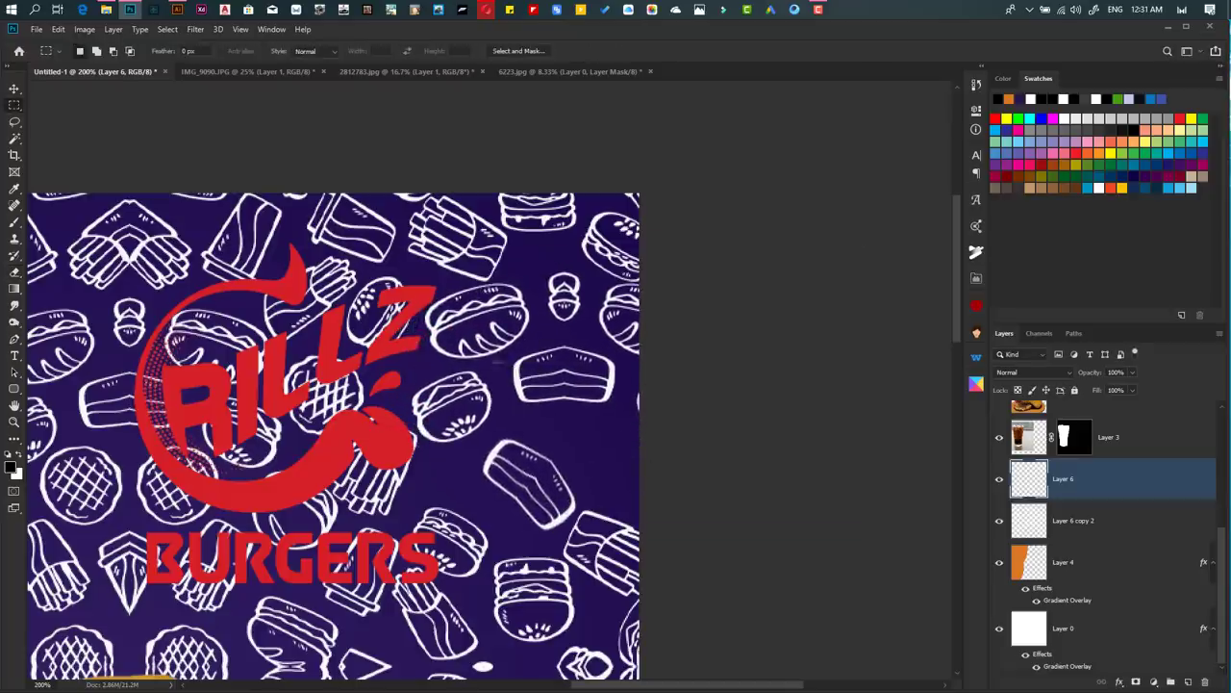
{"action": "scroll", "coordinate": [481, 385], "scroll_direction": "left", "scroll_amount": 5}
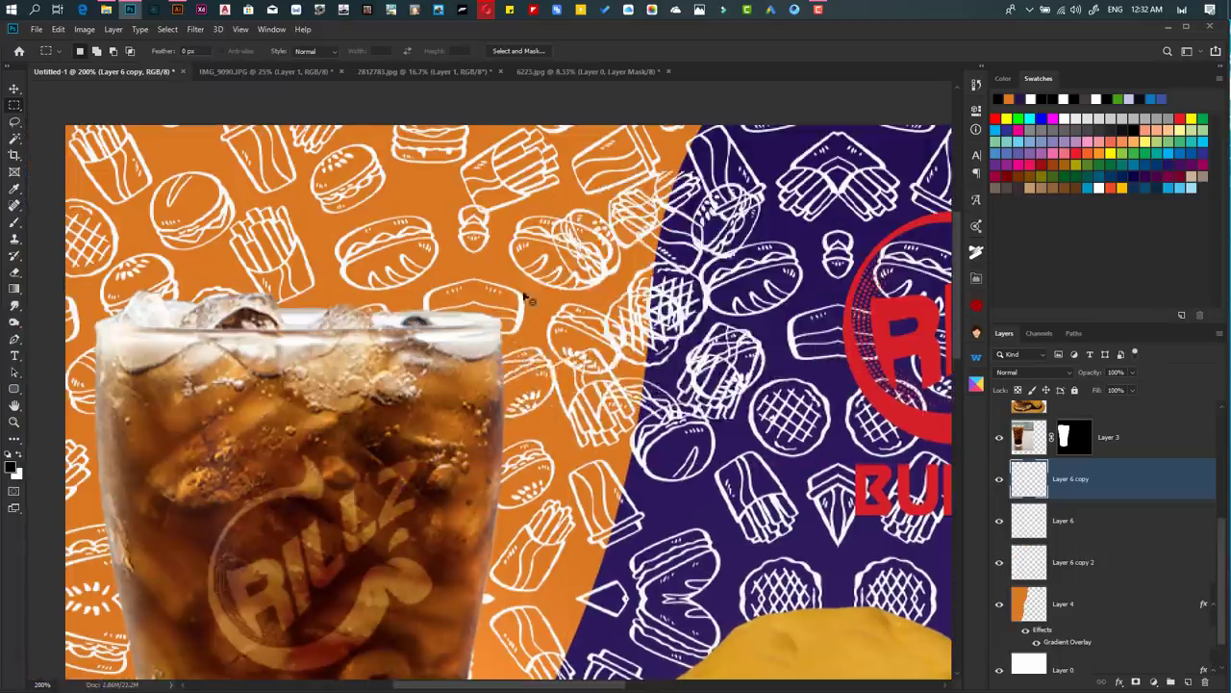
- Patch a gap near the burger with another copy, merge all copies, and fade to 11% opacity
{"action": "key", "text": "ctrl+j"}
{"action": "key", "text": "e"}
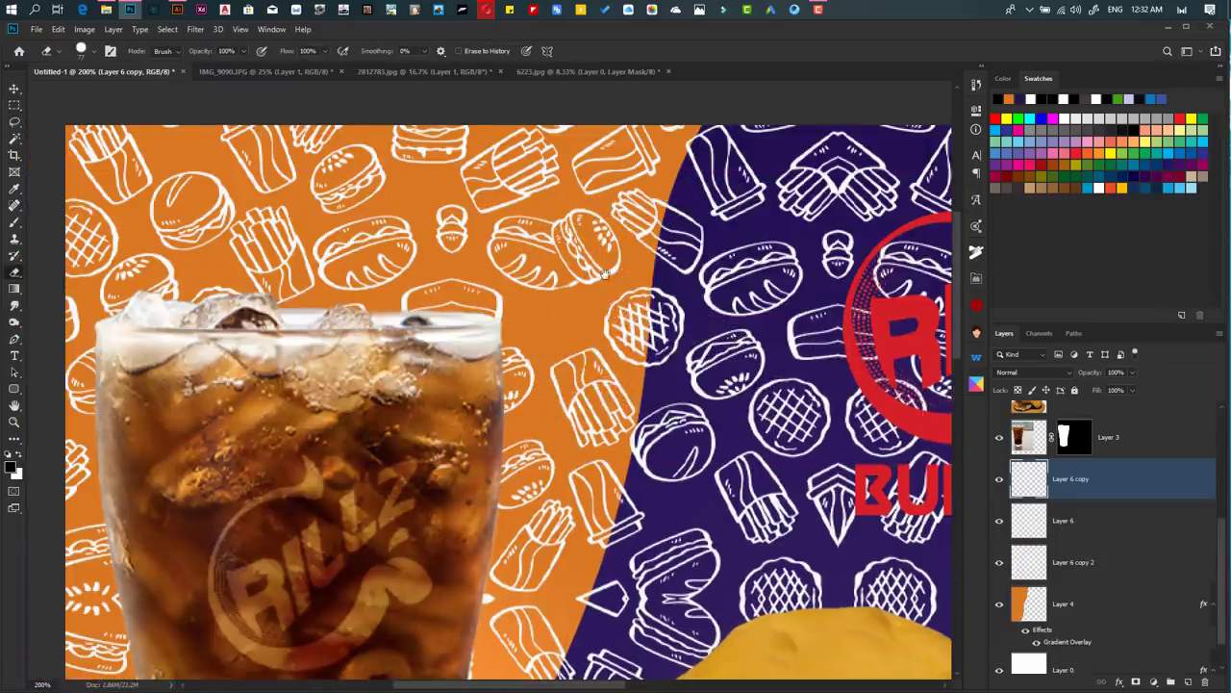
{"action": "scroll", "coordinate": [604, 276], "scroll_direction": "right", "scroll_amount": 5}
{"action": "left_click_drag", "start_coordinate": [596, 414], "coordinate": [640, 433]}
{"action": "scroll", "coordinate": [493, 378], "scroll_direction": "down", "scroll_amount": 5}
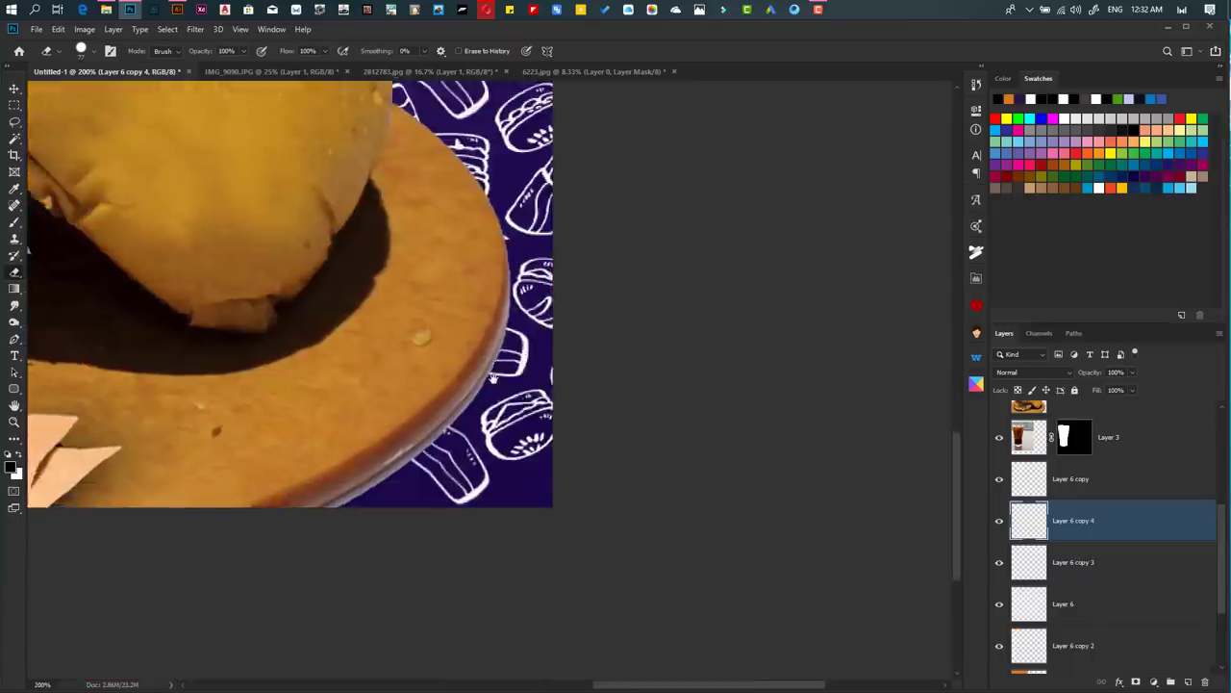
{"action": "key", "text": "ctrl+0"}
{"action": "key", "text": "ctrl+e"}
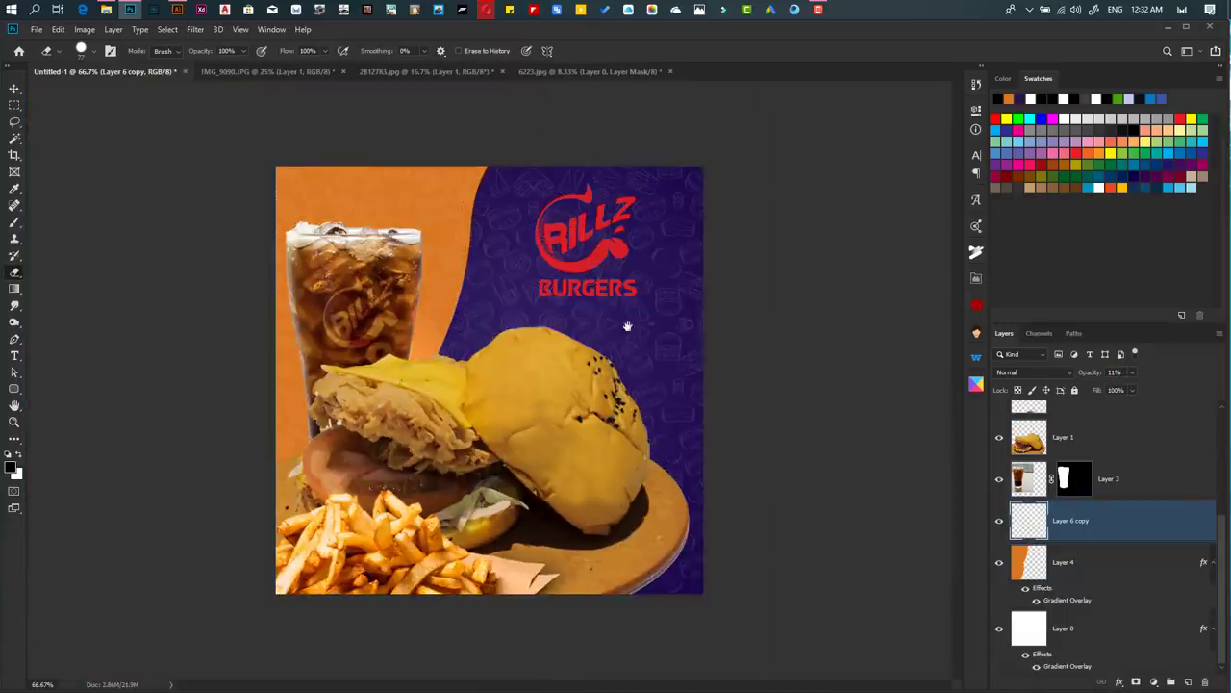
{"action": "key", "text": "alt+bracketleft"}
- Choose a rough stroke brush tip from the brush presets and adjust its size
{"action": "right_click", "coordinate": [471, 300]}
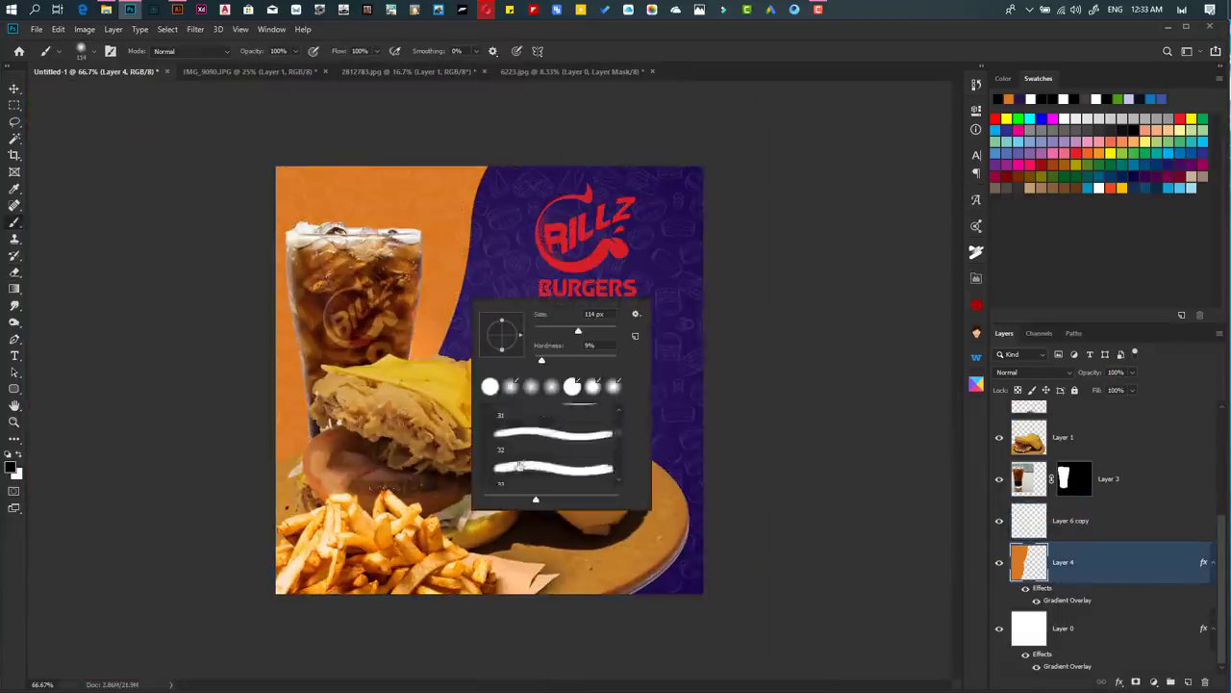
{"action": "scroll", "coordinate": [622, 432], "scroll_direction": "up", "scroll_amount": 3}
{"action": "scroll", "coordinate": [530, 470], "scroll_direction": "down", "scroll_amount": 3}
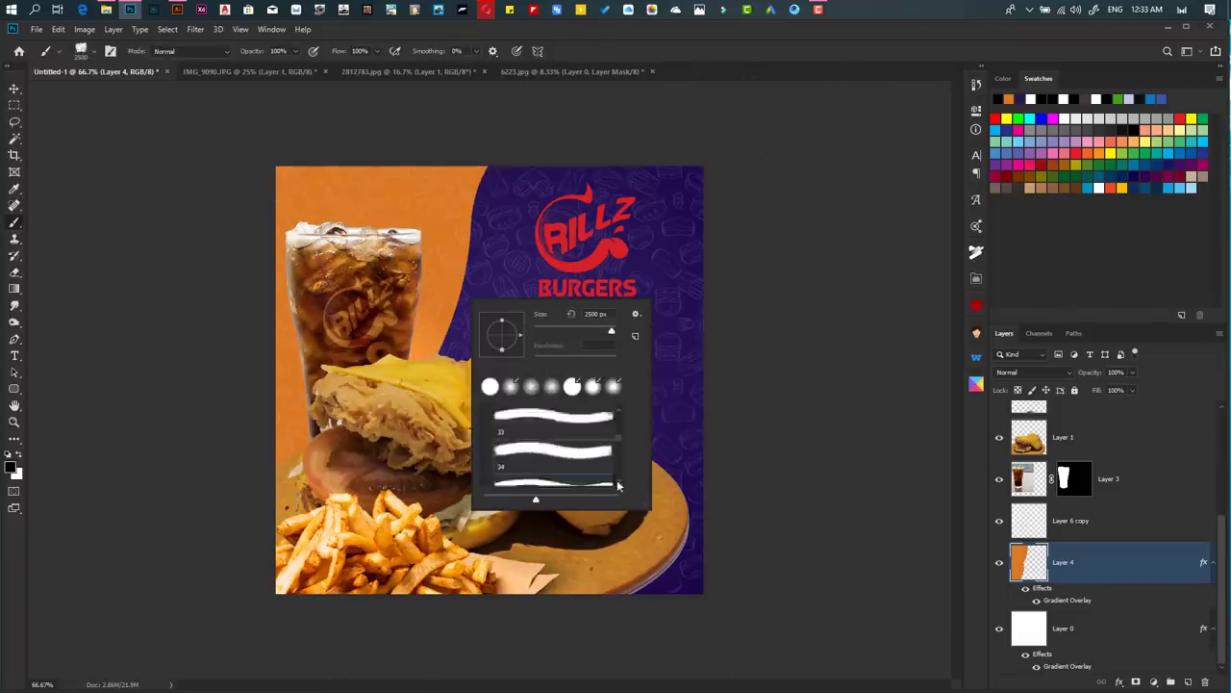
{"action": "left_click", "coordinate": [531, 470]}
{"action": "scroll", "coordinate": [530, 470], "scroll_direction": "down", "scroll_amount": 1}
{"action": "key", "text": "Escape"}
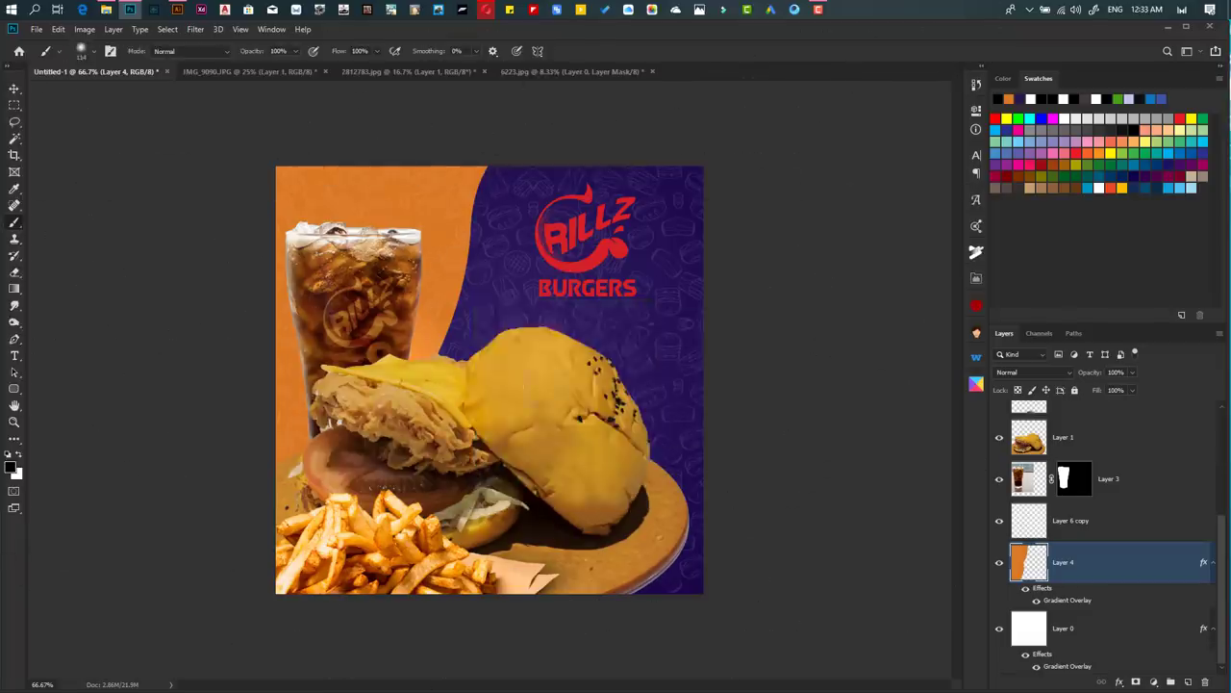
{"action": "right_click", "coordinate": [468, 308]}
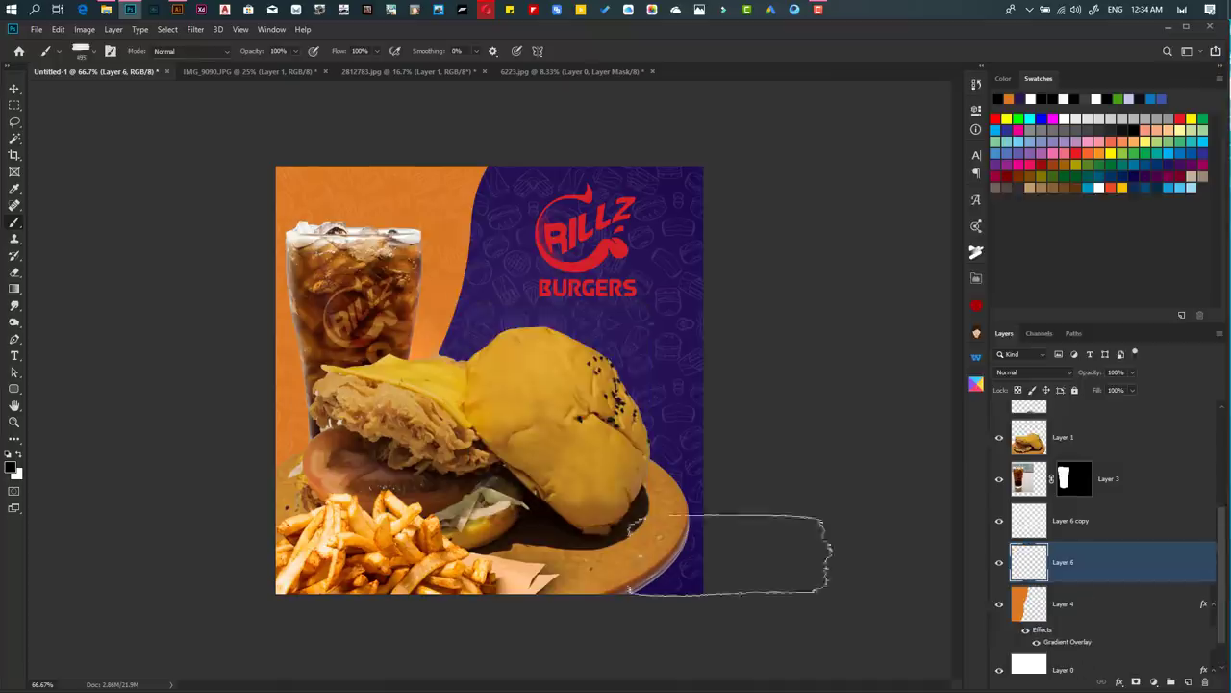
- Duplicate the orange stroke, extend it to the canvas top, and merge the stroke layers
{"action": "key", "text": "ctrl+j"}
{"action": "key", "text": "ctrl+t"}
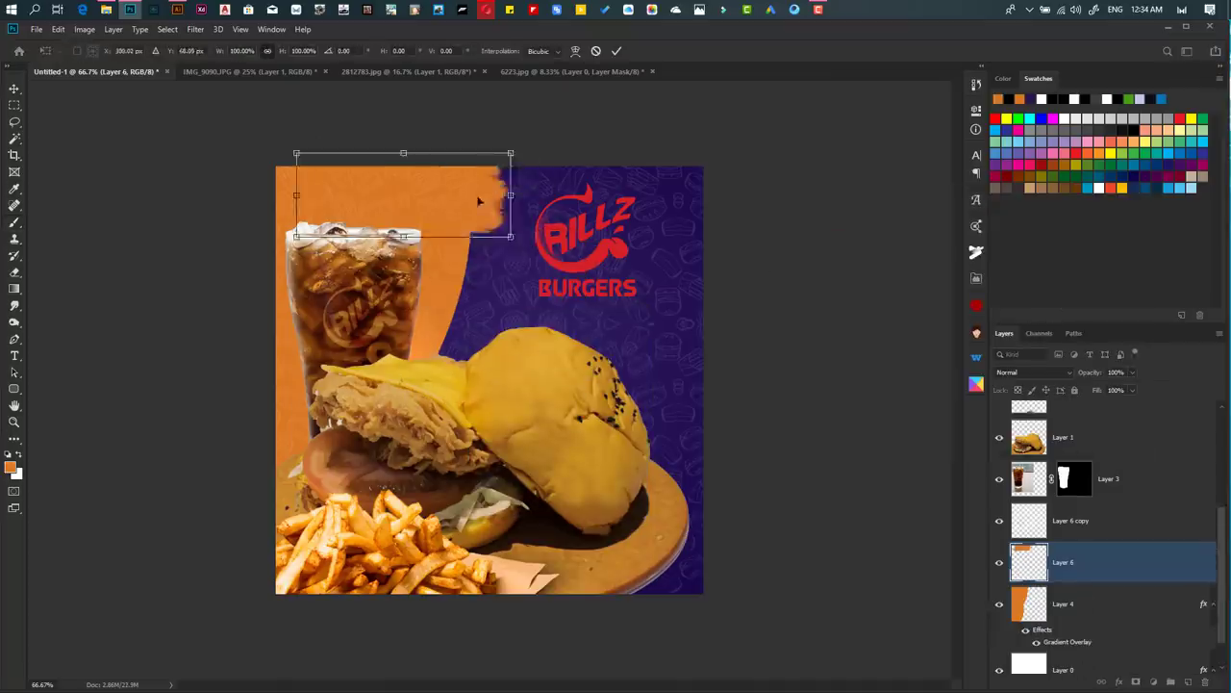
{"action": "left_click_drag", "start_coordinate": [447, 376], "coordinate": [486, 226]}
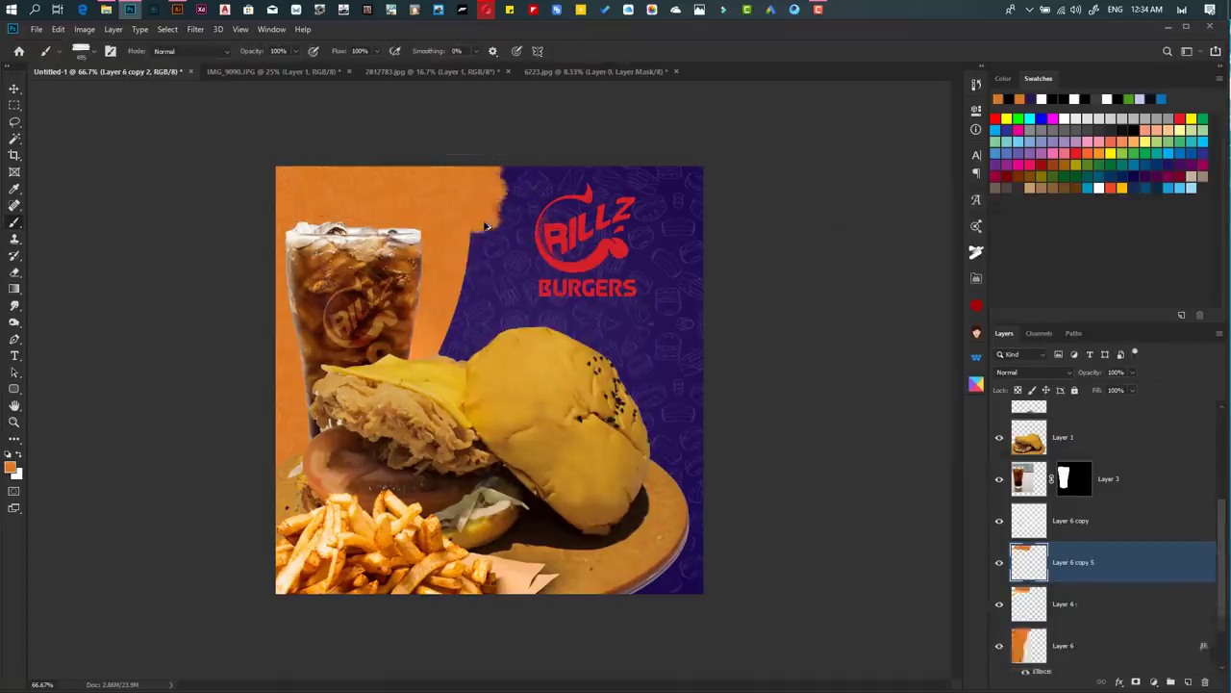
{"action": "left_click", "coordinate": [1058, 645], "text": "shift"}
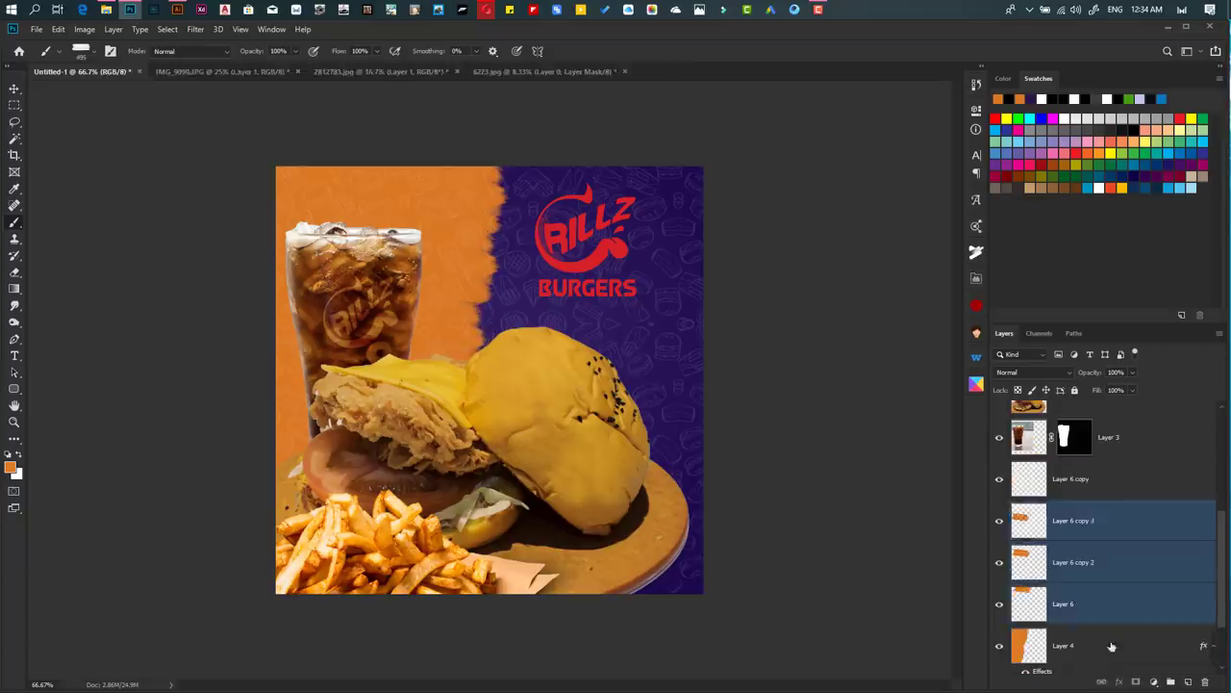
{"action": "key", "text": "ctrl+e"}
{"action": "key", "text": "ctrl+shift+alt+n"}
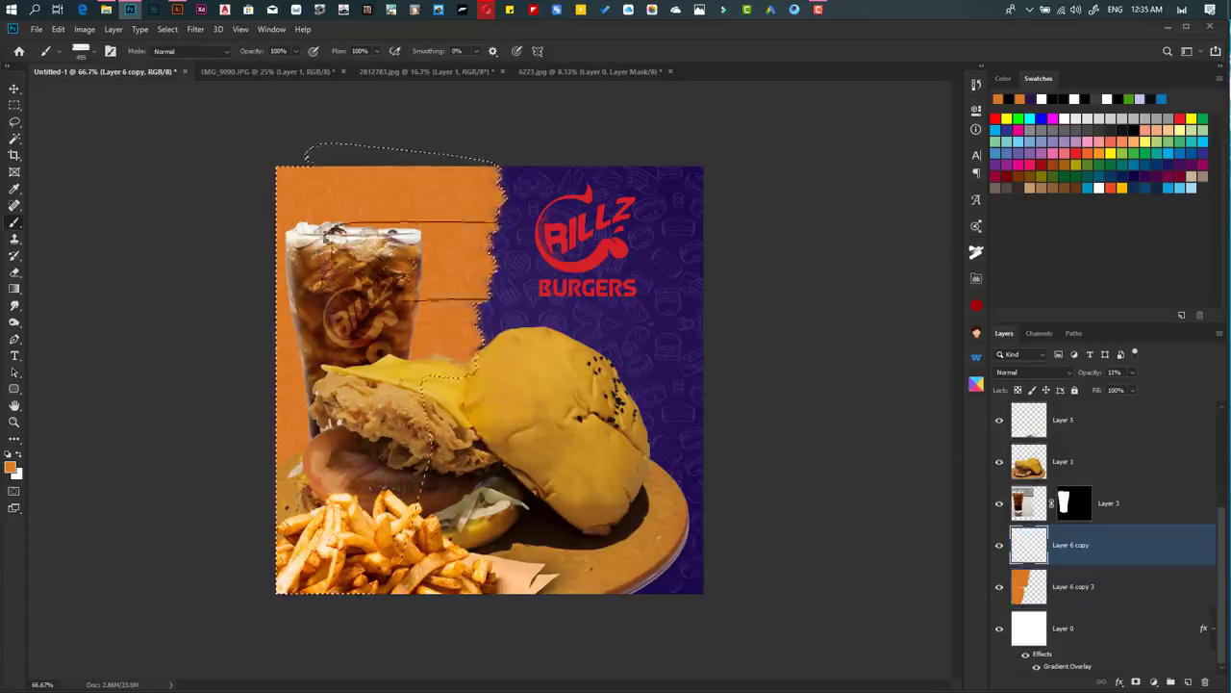
{"action": "key", "text": "ctrl+d"}
{"action": "key", "text": "i"}
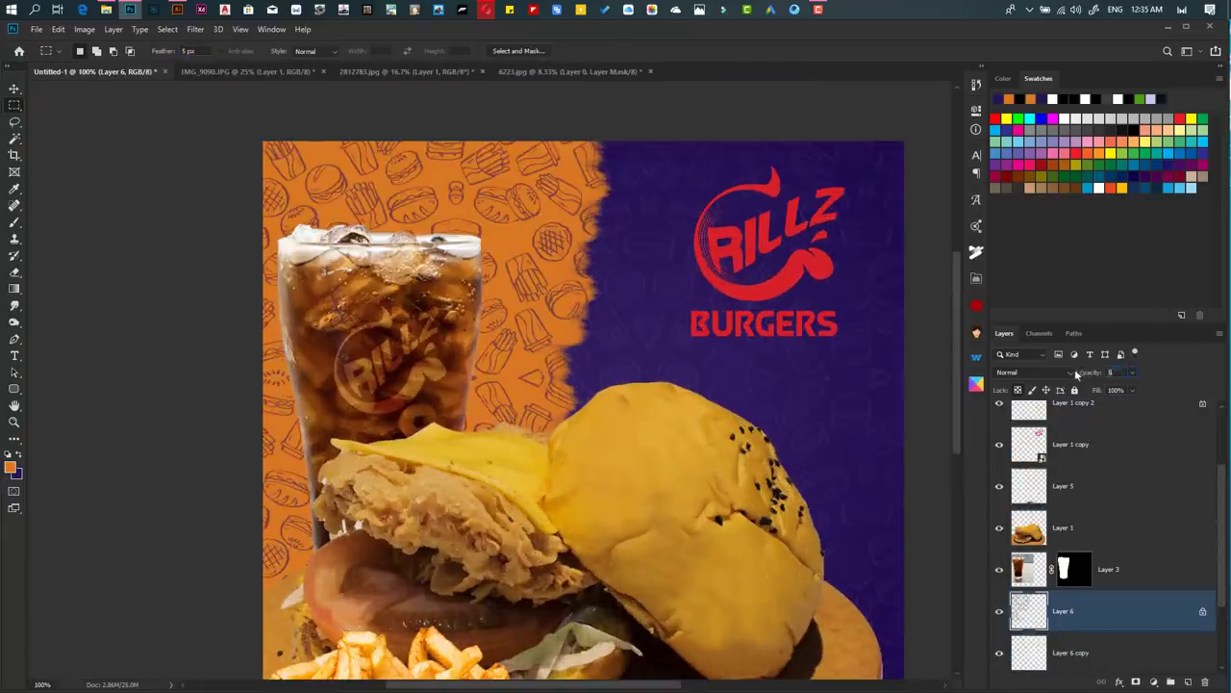
- Fade the doodle pattern to 9% and paint a soft black stroke on new Layer 7
{"action": "left_click_drag", "start_coordinate": [1075, 373], "coordinate": [1047, 375]}
{"action": "scroll", "coordinate": [563, 385], "scroll_direction": "down", "scroll_amount": 3}
{"action": "left_click", "coordinate": [1063, 527]}
{"action": "key", "text": "ctrl+shift+alt+n"}
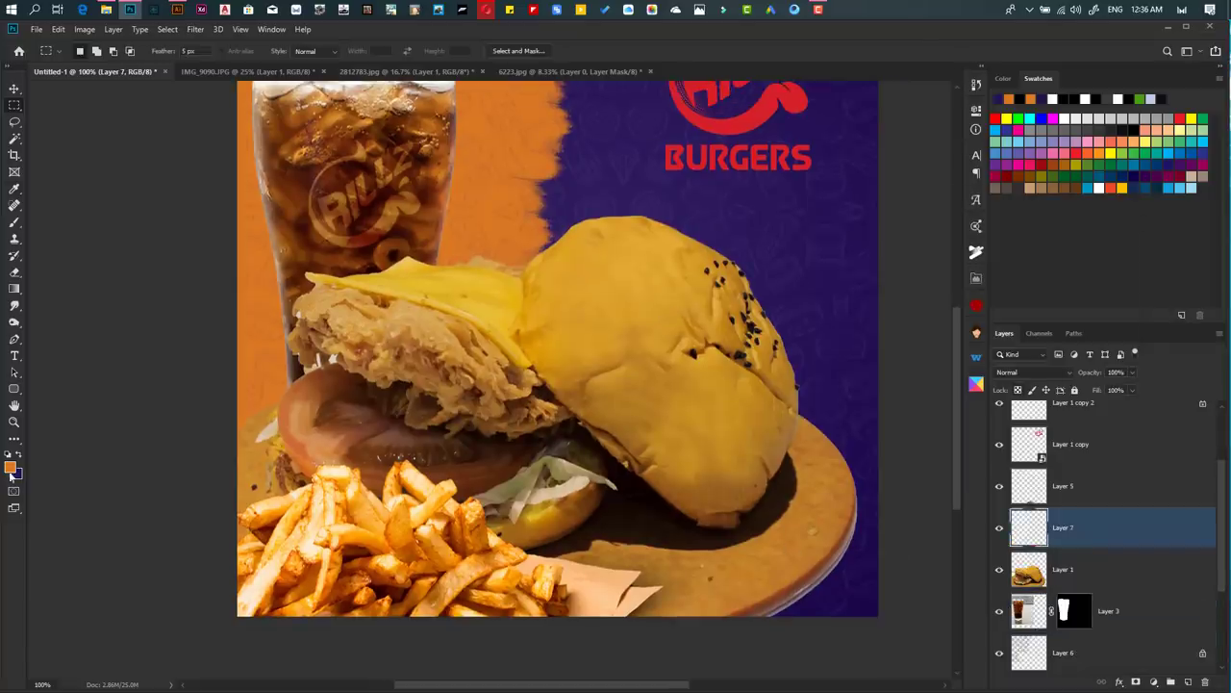
{"action": "key", "text": "d"}
{"action": "key", "text": "b"}
{"action": "right_click", "coordinate": [563, 308]}
{"action": "mouse_move", "coordinate": [562, 308]}
{"action": "left_mouse_down"}
{"action": "mouse_move", "coordinate": [632, 398]}
{"action": "mouse_move", "coordinate": [792, 513]}
{"action": "left_mouse_up"}
- Move the shadow below the burger and rotate it about -30° under the plate
{"action": "key", "text": "ctrl+t"}
{"action": "key", "text": "ctrl+bracketleft"}
{"action": "key", "text": "ctrl+minus"}
{"action": "left_click_drag", "start_coordinate": [750, 332], "coordinate": [664, 414]}
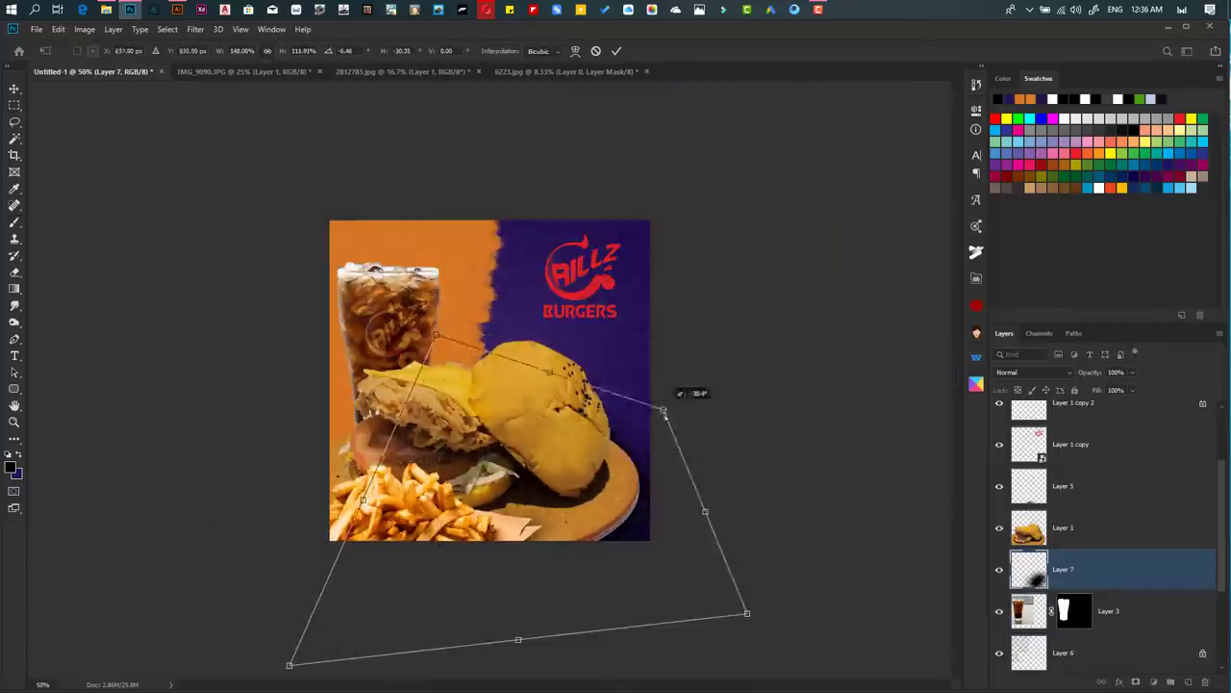
{"action": "key", "text": "ctrl+plus"}
{"action": "left_click_drag", "start_coordinate": [727, 332], "coordinate": [717, 346]}
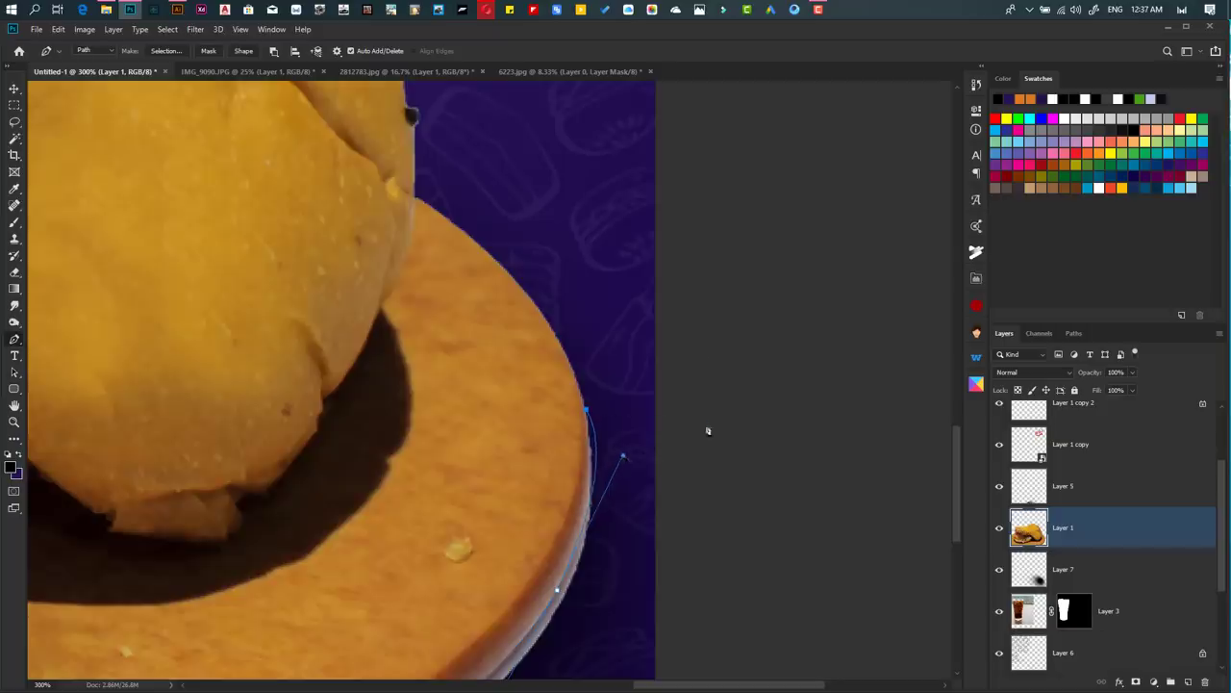
- Load the plate-edge path as a selection and clone-stamp texture over the pale rim
{"action": "key", "text": "ctrl+Return"}
{"action": "scroll", "coordinate": [578, 433], "scroll_direction": "down", "scroll_amount": 5}
{"action": "scroll", "coordinate": [385, 530], "scroll_direction": "up", "scroll_amount": 5}
{"action": "scroll", "coordinate": [384, 530], "scroll_direction": "right", "scroll_amount": 3}
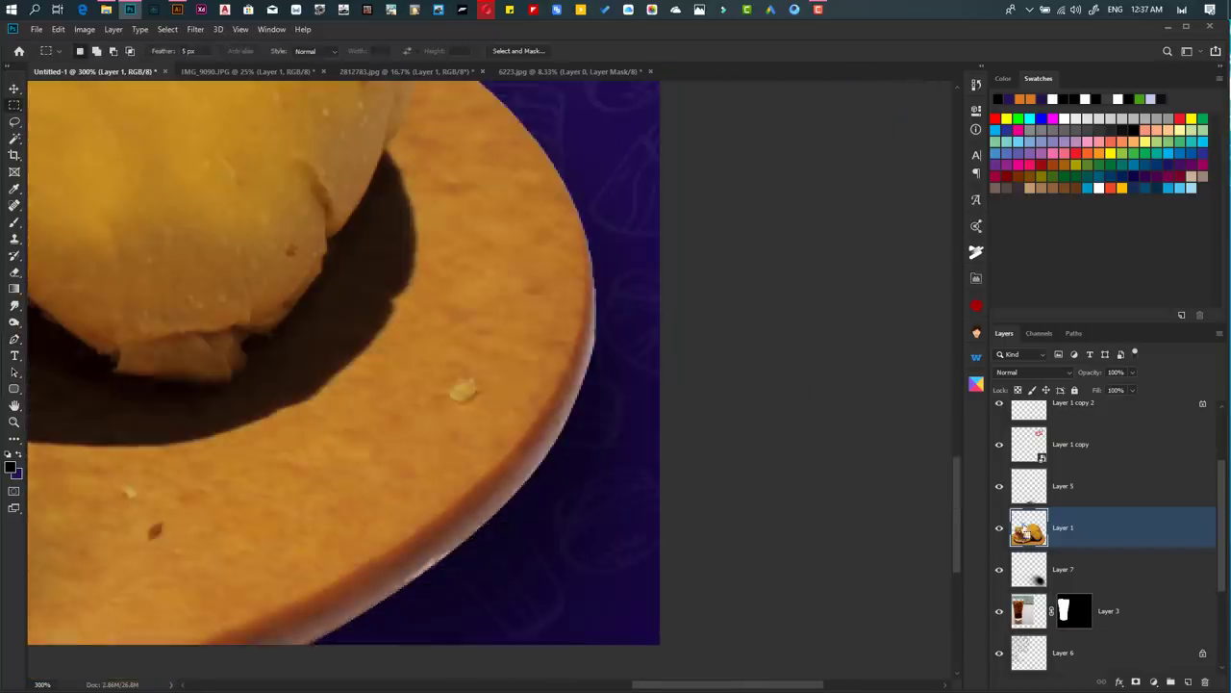
{"action": "key", "text": "s"}
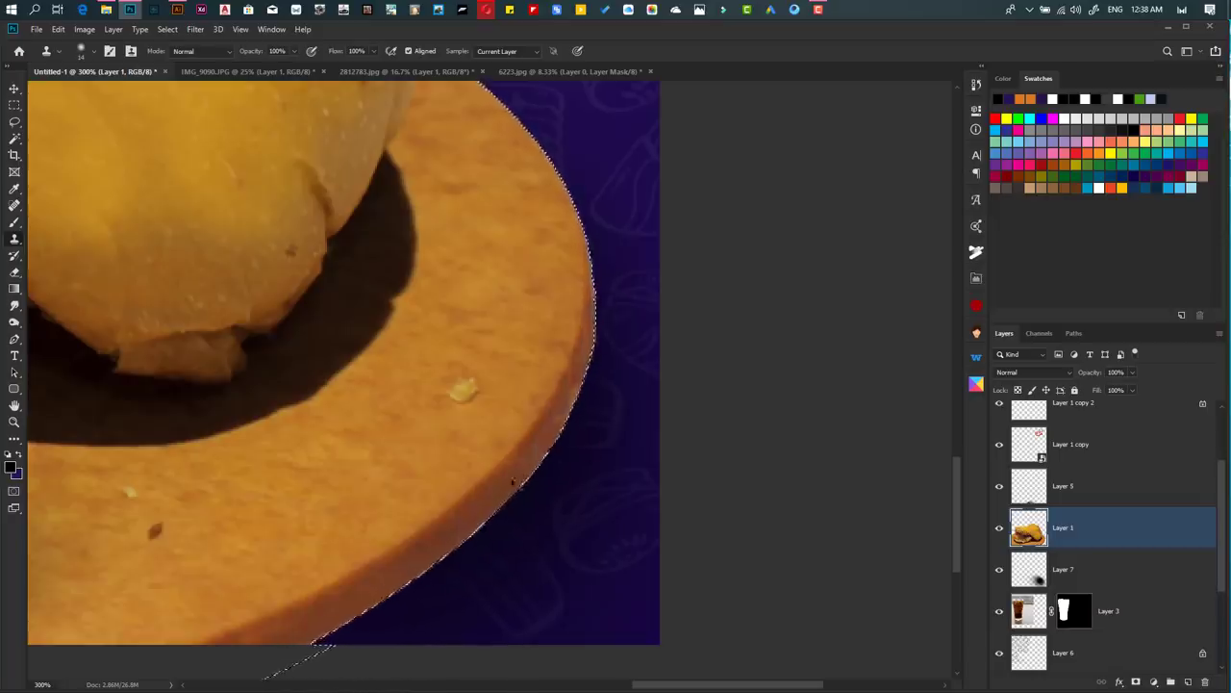
{"action": "key", "text": "ctrl+d"}
{"action": "key", "text": "m"}
{"action": "scroll", "coordinate": [605, 421], "scroll_direction": "up", "scroll_amount": 2}
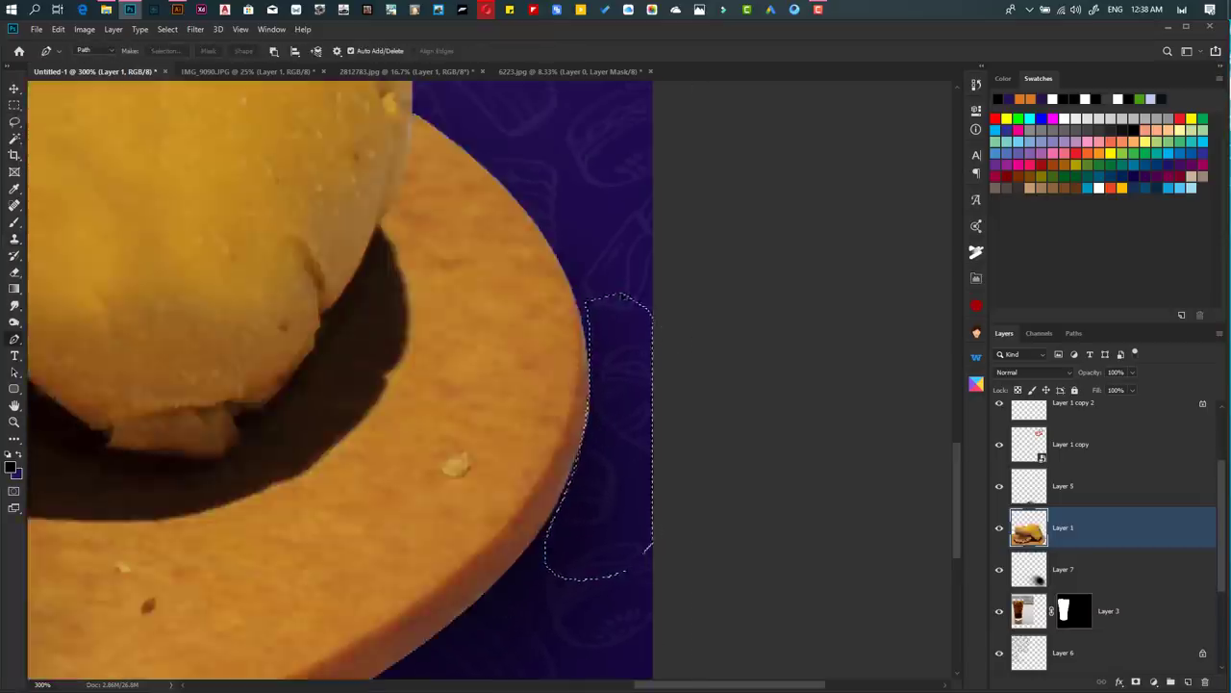
- Skew the shadow layer (Layer 7) along the plate's edge with Free Transform
{"action": "key", "text": "ctrl+minus"}
{"action": "key", "text": "ctrl+minus"}
{"action": "key", "text": "ctrl+minus"}
{"action": "right_click", "coordinate": [633, 563]}
{"action": "left_click", "coordinate": [654, 571]}
{"action": "key", "text": "ctrl+t"}
{"action": "key", "text": "ctrl+minus"}
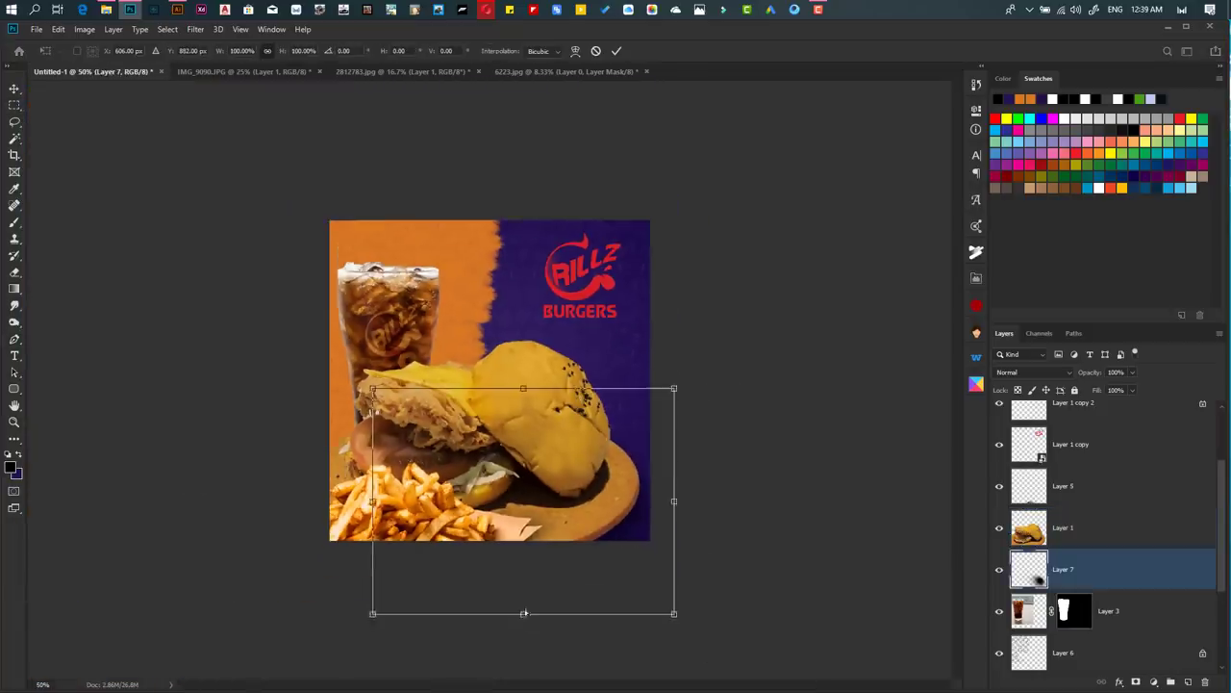
{"action": "left_click_drag", "start_coordinate": [673, 388], "coordinate": [698, 406]}
{"action": "key", "text": "ctrl+plus"}
{"action": "key", "text": "ctrl+plus"}
{"action": "key", "text": "ctrl+plus"}
{"action": "scroll", "coordinate": [486, 291], "scroll_direction": "down", "scroll_amount": 5}
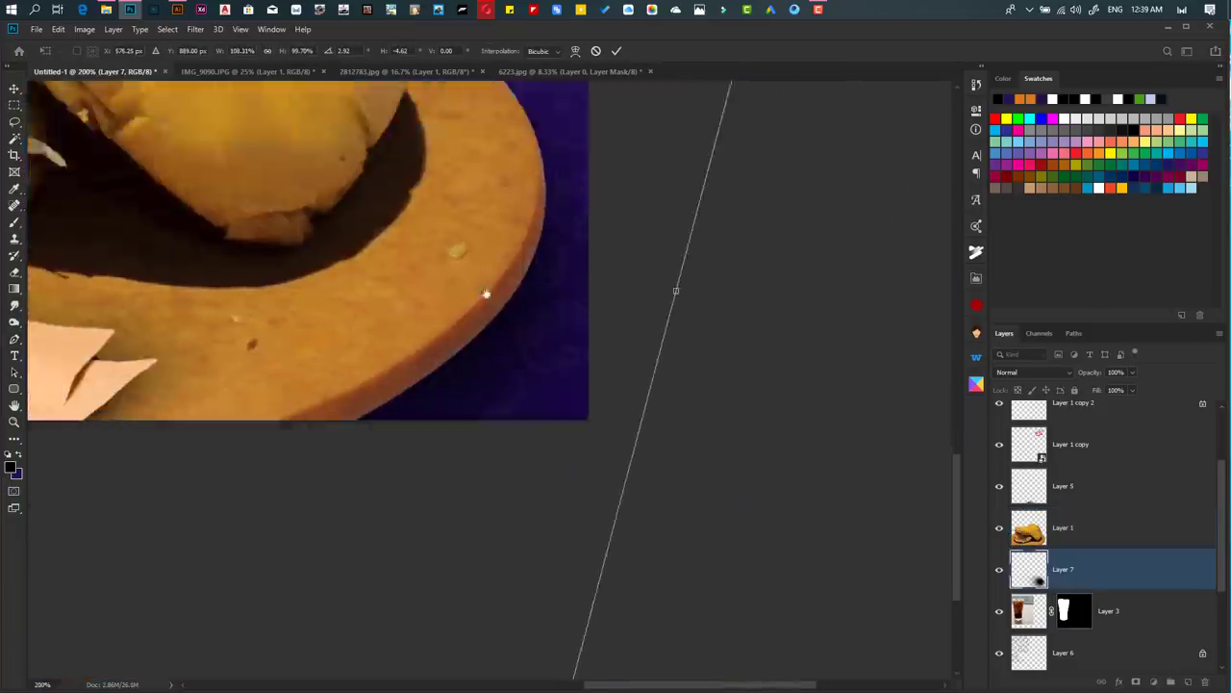
{"action": "scroll", "coordinate": [514, 173], "scroll_direction": "down", "scroll_amount": 3}
{"action": "scroll", "coordinate": [796, 178], "scroll_direction": "up", "scroll_amount": 8}
{"action": "scroll", "coordinate": [797, 178], "scroll_direction": "down", "scroll_amount": 3}
{"action": "key", "text": "ctrl+minus"}
{"action": "key", "text": "ctrl+minus"}
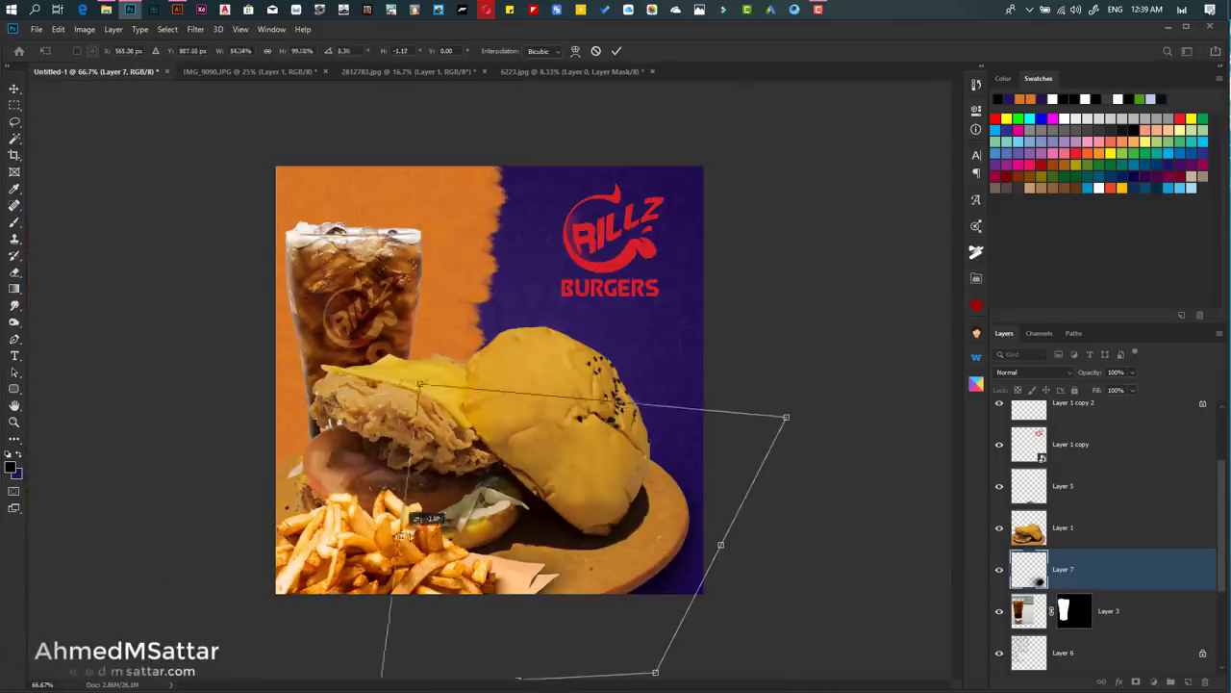
{"action": "key", "text": "Return"}
- Drag the cigarette smoke PNG from the test folder into the composite over the burger
{"action": "key", "text": "alt+bracketright"}
{"action": "left_click", "coordinate": [106, 10]}
{"action": "scroll", "coordinate": [539, 404], "scroll_direction": "down", "scroll_amount": 3}
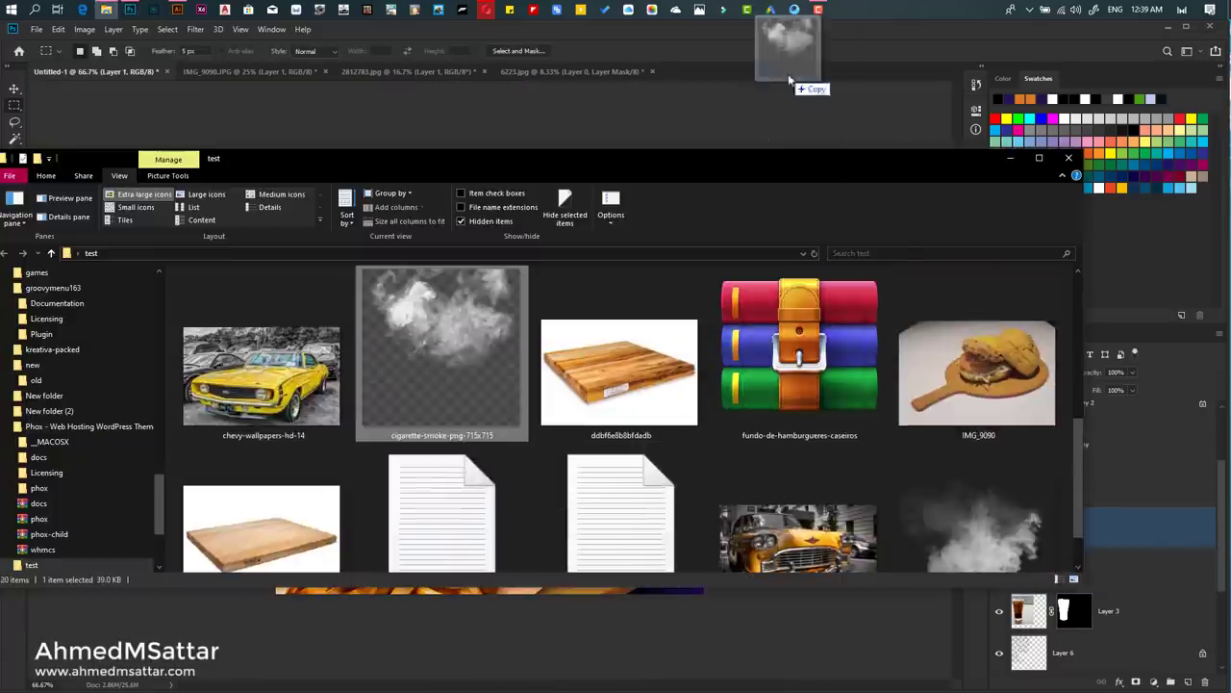
{"action": "mouse_move", "coordinate": [426, 318]}
{"action": "left_mouse_down"}
{"action": "mouse_move", "coordinate": [619, 405]}
{"action": "mouse_move", "coordinate": [489, 526]}
{"action": "left_mouse_up"}
{"action": "key", "text": "Return"}
{"action": "left_click", "coordinate": [1031, 372]}
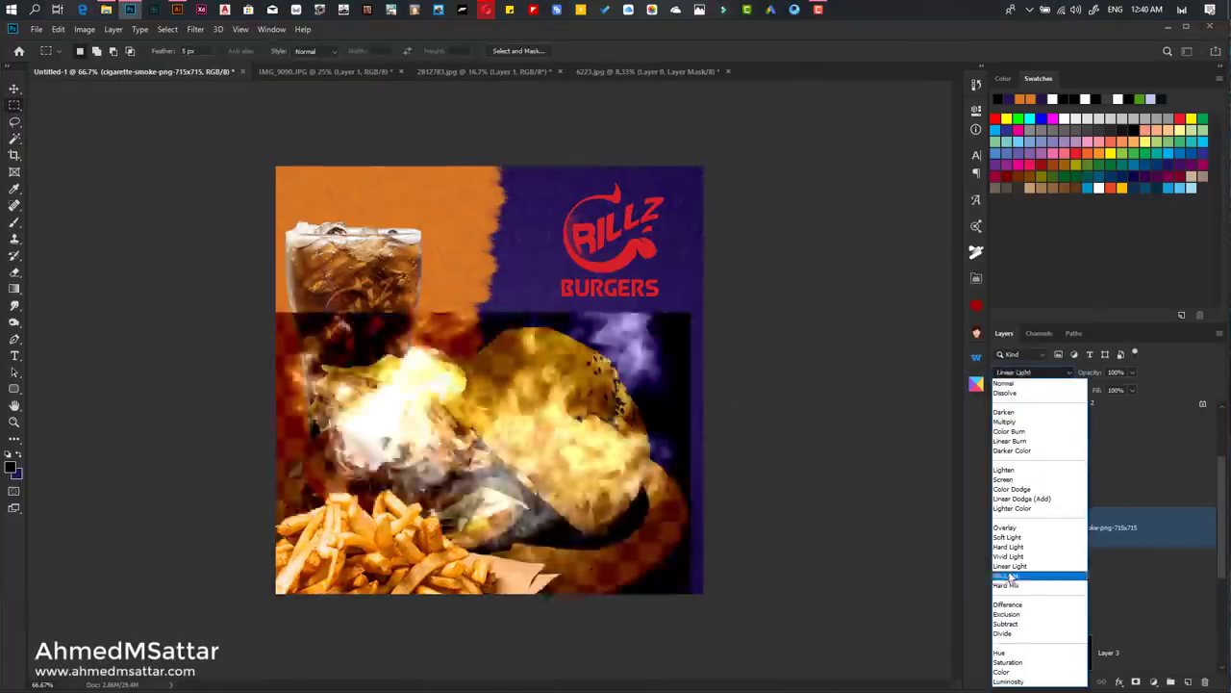
- Set the smoke to Screen blending at 47% opacity and scale it down over the burger
{"action": "key", "text": "Escape"}
{"action": "key", "text": "Delete"}
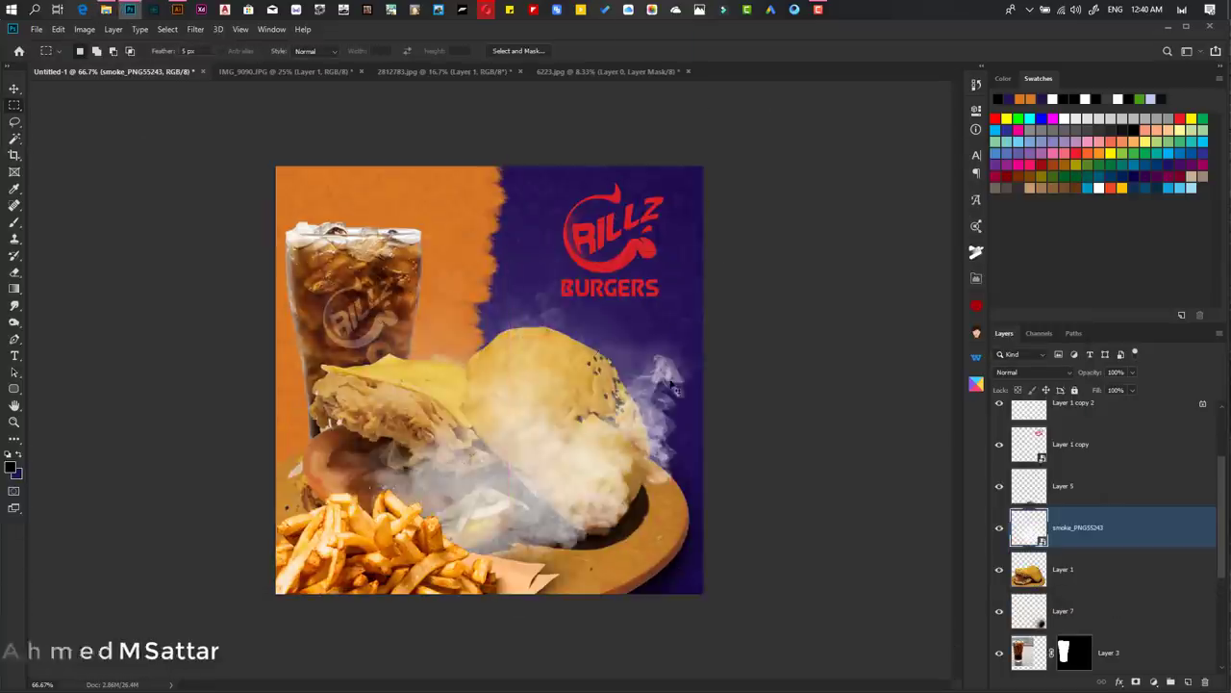
{"action": "left_click", "coordinate": [1031, 372]}
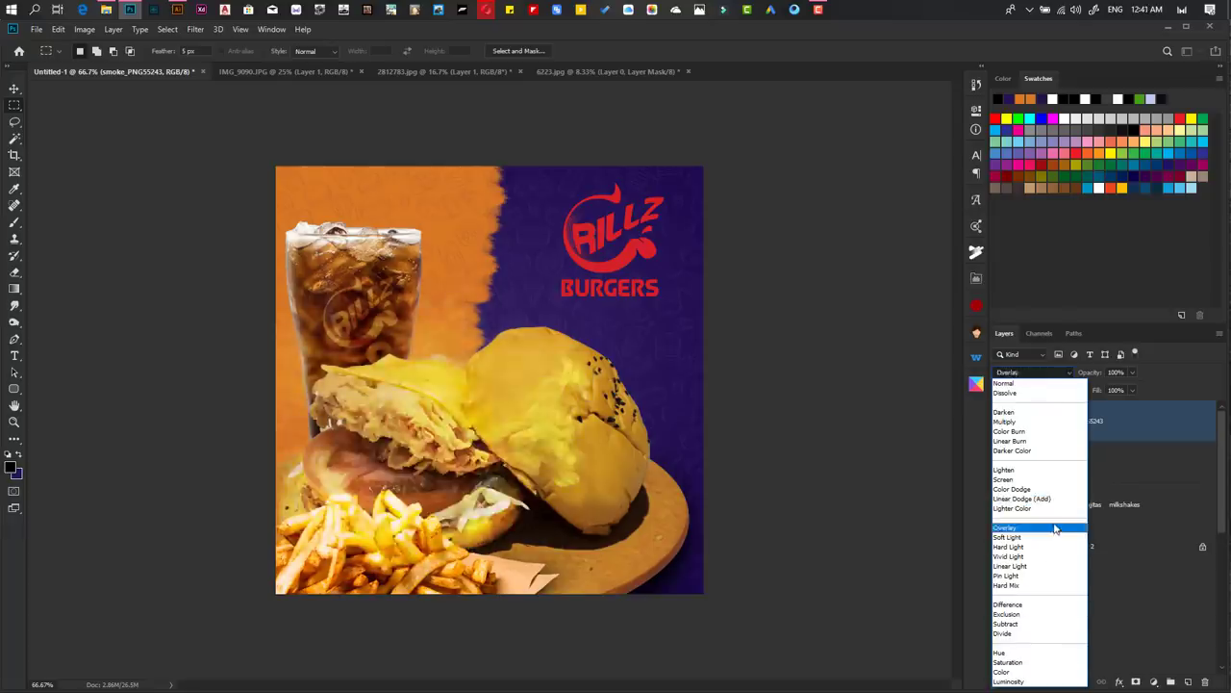
{"action": "left_click", "coordinate": [1059, 479]}
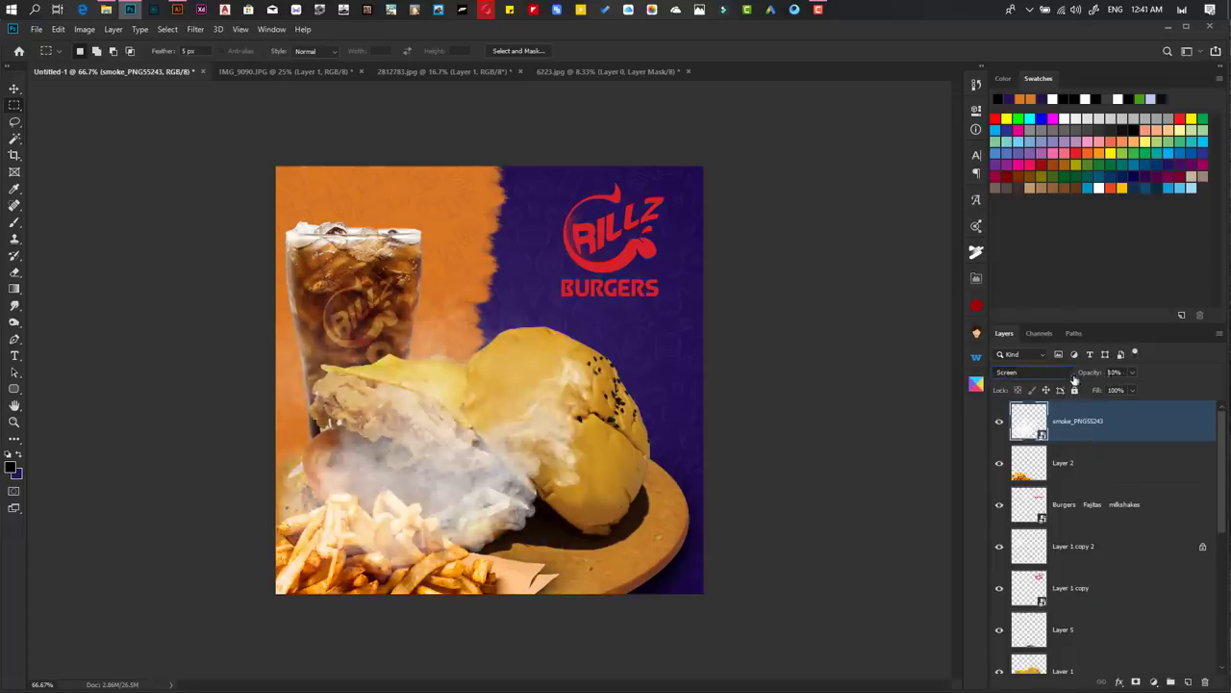
{"action": "key", "text": "4"}
{"action": "key", "text": "7"}
{"action": "key", "text": "ctrl+plus"}
{"action": "key", "text": "ctrl+t"}
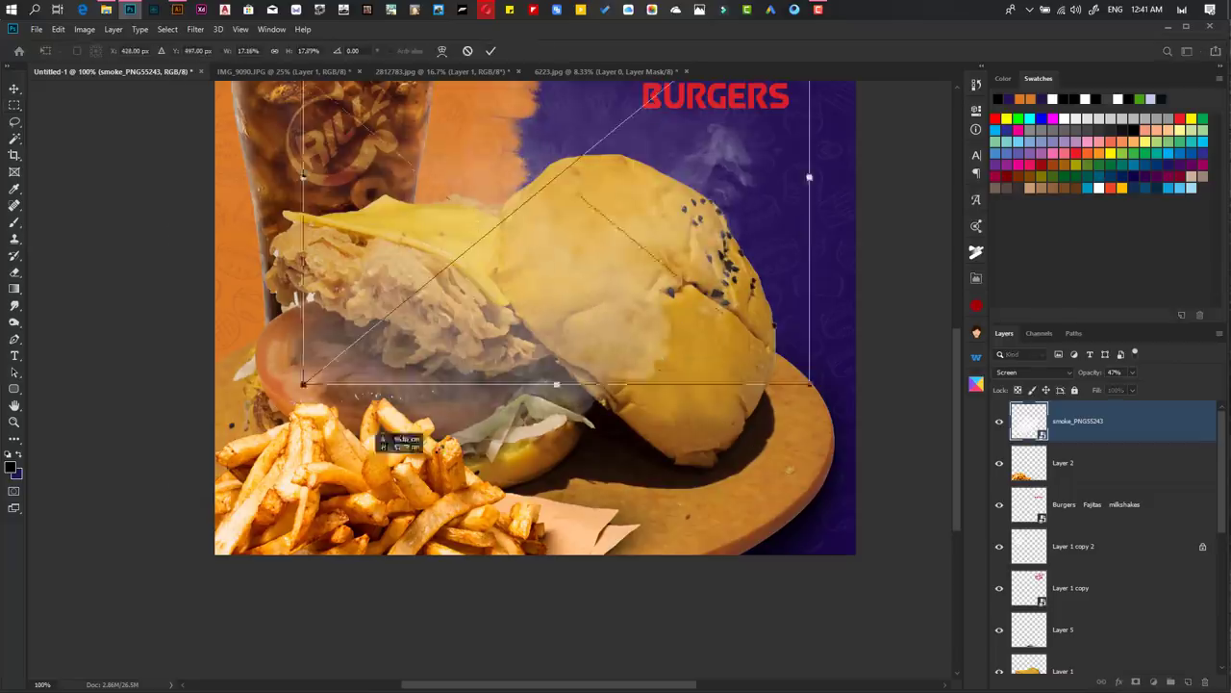
{"action": "left_click_drag", "start_coordinate": [385, 424], "coordinate": [539, 327]}
{"action": "key", "text": "Return"}
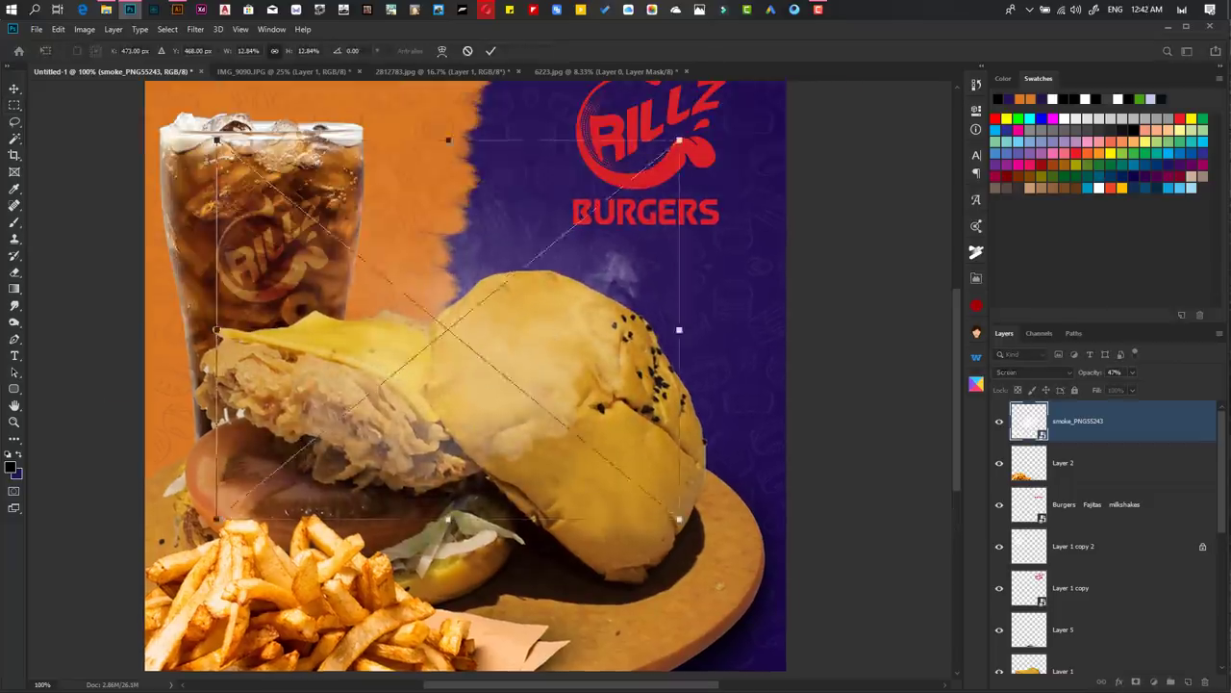
- Duplicate the smoke, set the copy to Overlay, move it below the original, and stretch it
{"action": "key", "text": "ctrl+j"}
{"action": "left_click", "coordinate": [1034, 372]}
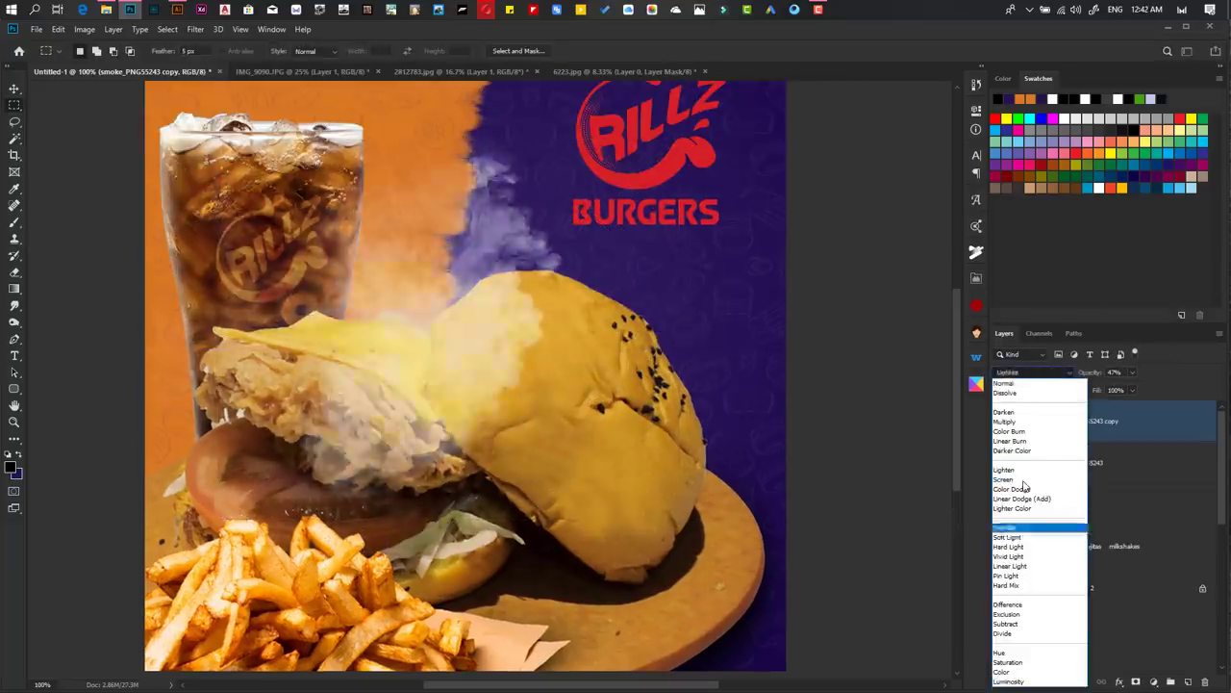
{"action": "scroll", "coordinate": [1025, 485], "scroll_direction": "down", "scroll_amount": 10}
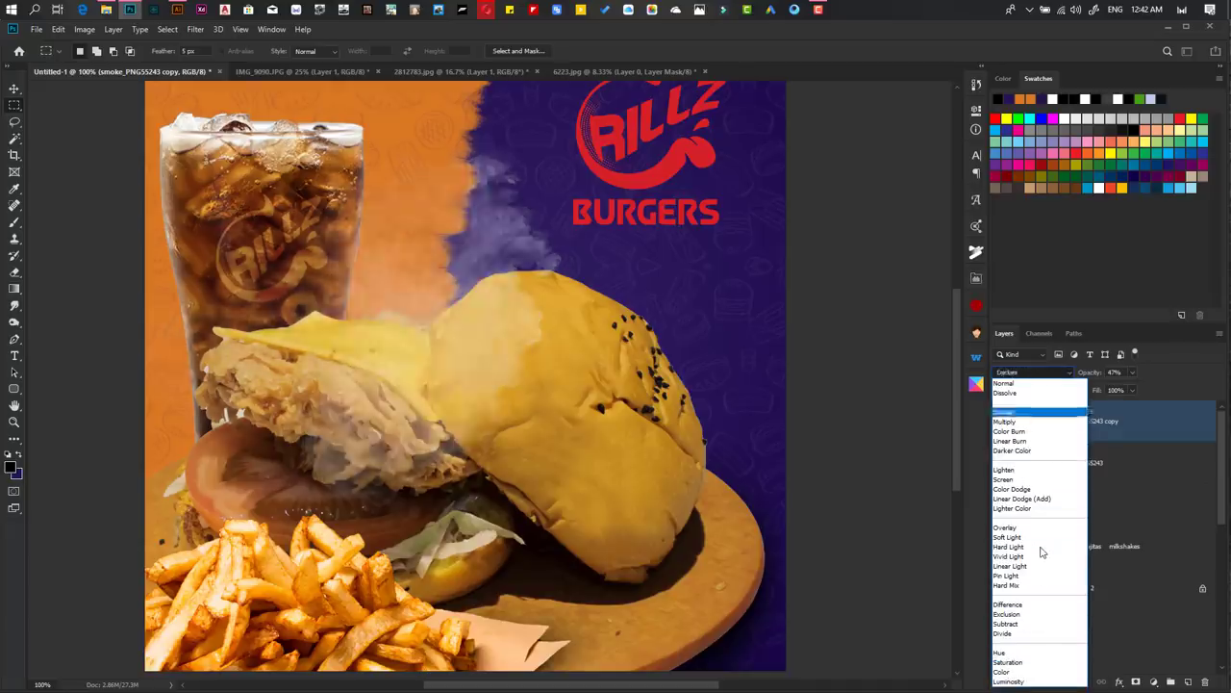
{"action": "left_click", "coordinate": [1024, 450]}
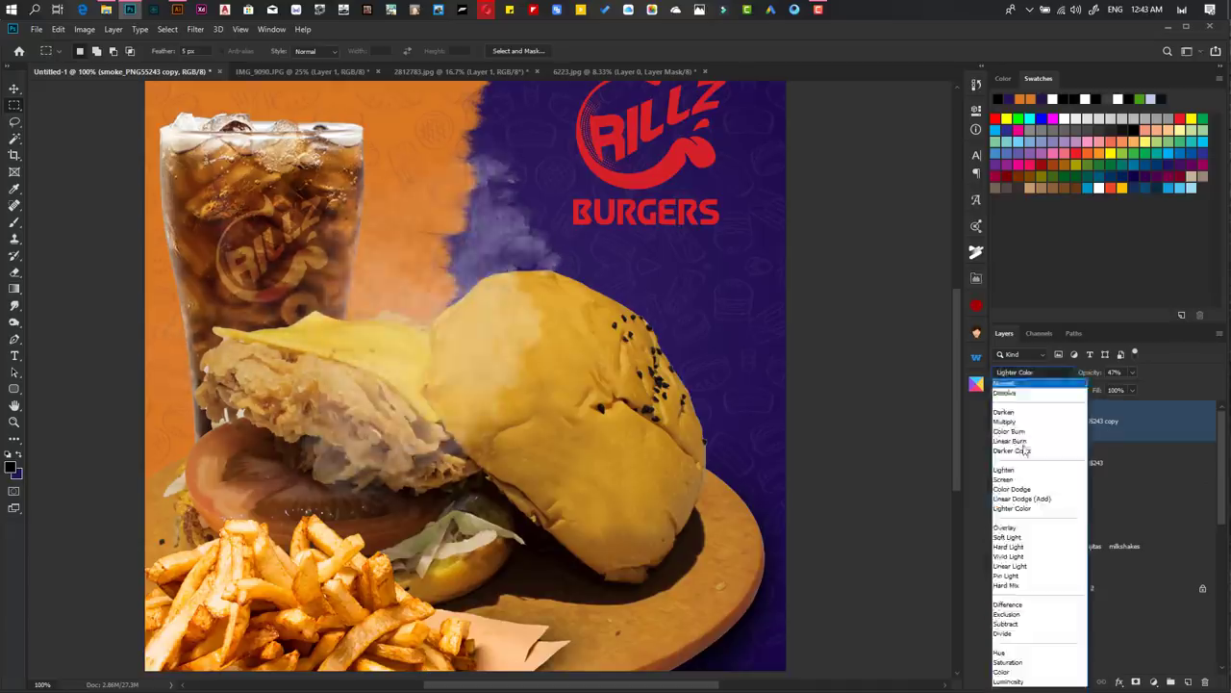
{"action": "left_click", "coordinate": [1005, 528]}
{"action": "key", "text": "ctrl+bracketleft"}
{"action": "key", "text": "ctrl+t"}
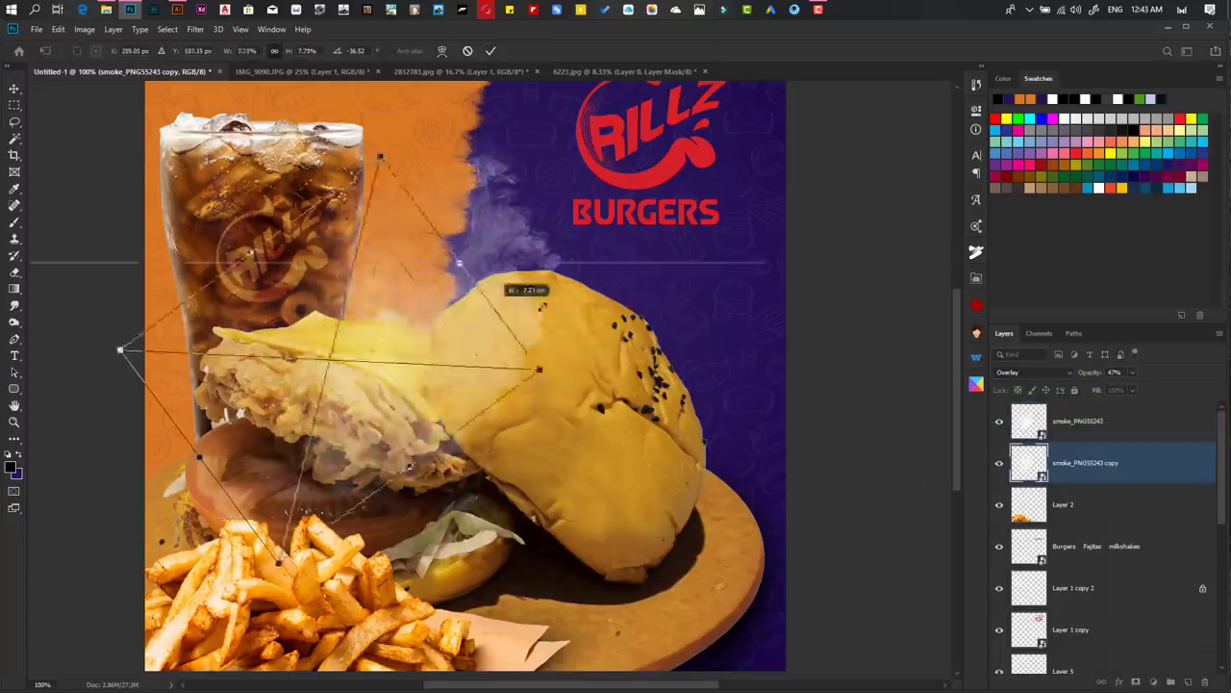
{"action": "left_click_drag", "start_coordinate": [541, 306], "coordinate": [523, 322]}
{"action": "key", "text": "Return"}
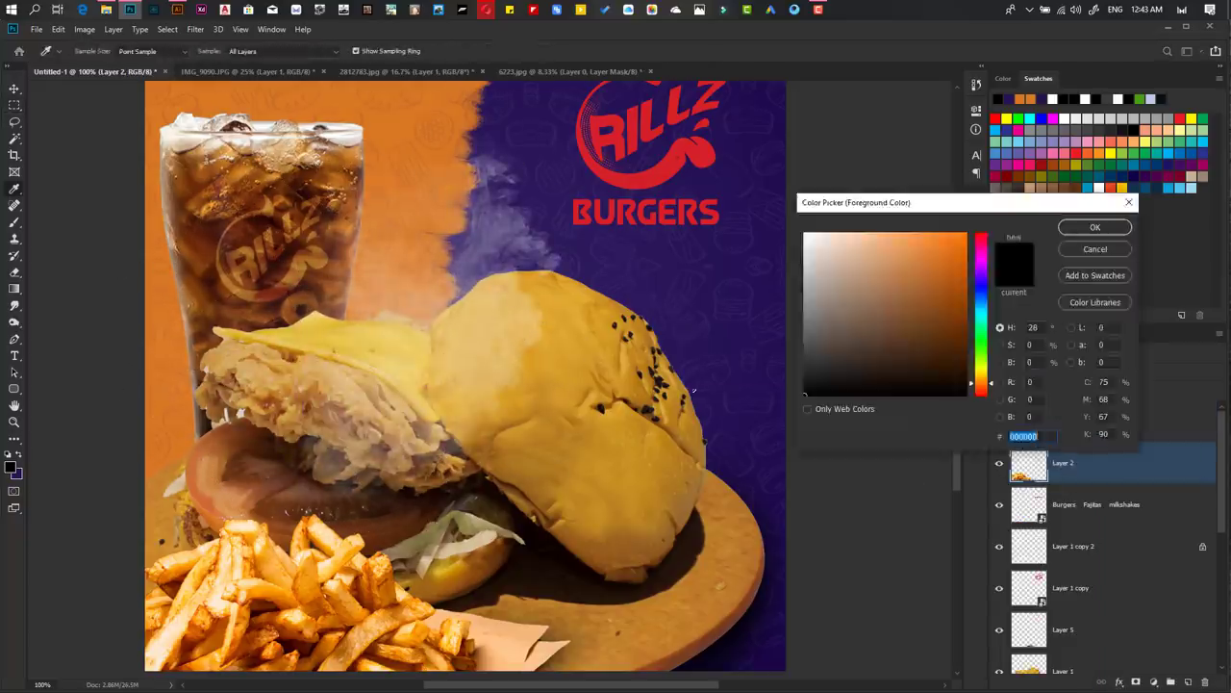
- Create a new Overlay paint layer with red ff0000 and a large soft brush
{"action": "type", "text": "ff0000"}
{"action": "key", "text": "Return"}
{"action": "key", "text": "ctrl+shift+alt+n"}
{"action": "key", "text": "Tab"}
{"action": "right_click", "coordinate": [547, 375]}
{"action": "left_click_drag", "start_coordinate": [539, 385], "coordinate": [444, 397]}
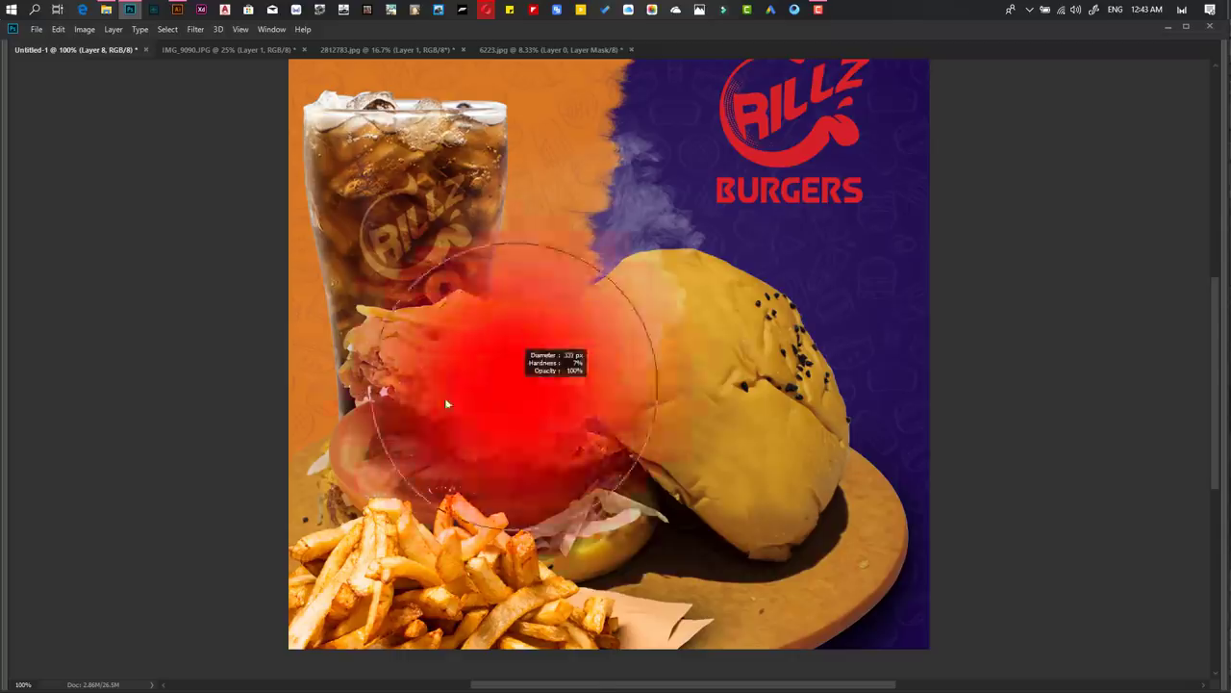
{"action": "key", "text": "Tab"}
- Paint glow over the burger and bun, redoing the strokes at 35% brush opacity
{"action": "mouse_move", "coordinate": [462, 442]}
{"action": "left_mouse_down"}
{"action": "mouse_move", "coordinate": [366, 423]}
{"action": "mouse_move", "coordinate": [260, 376]}
{"action": "mouse_move", "coordinate": [270, 481]}
{"action": "left_mouse_up"}
{"action": "key", "text": "ctrl+z"}
{"action": "key", "text": "ctrl+z"}
{"action": "key", "text": "3"}
{"action": "key", "text": "5"}
{"action": "left_click_drag", "start_coordinate": [452, 452], "coordinate": [260, 385]}
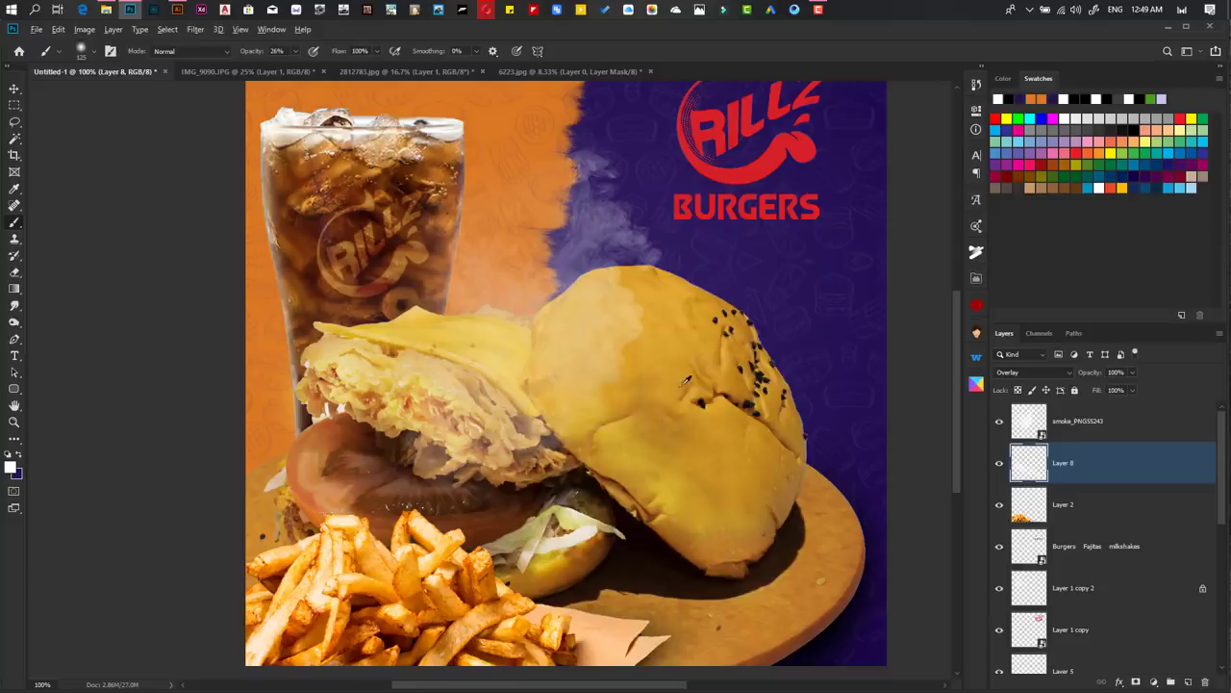
{"action": "left_click_drag", "start_coordinate": [632, 371], "coordinate": [712, 462]}
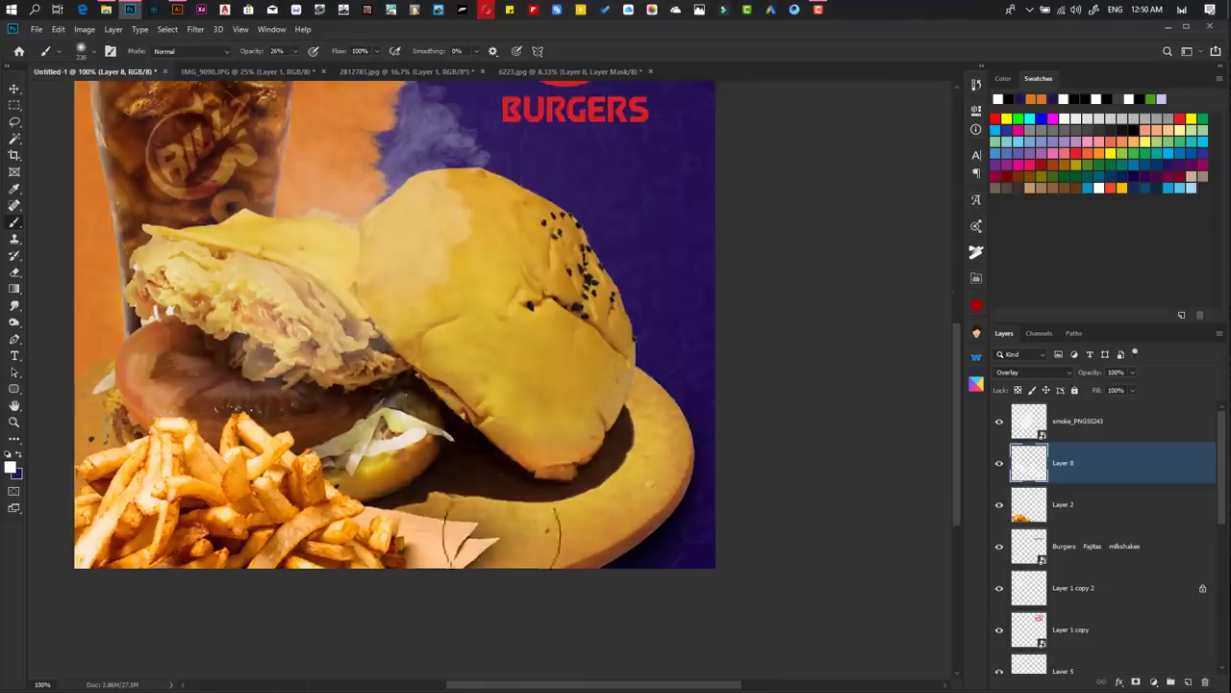
- Pan across the artwork to review the glow, then move to the layer below
{"action": "left_click_drag", "start_coordinate": [784, 610], "coordinate": [614, 514]}
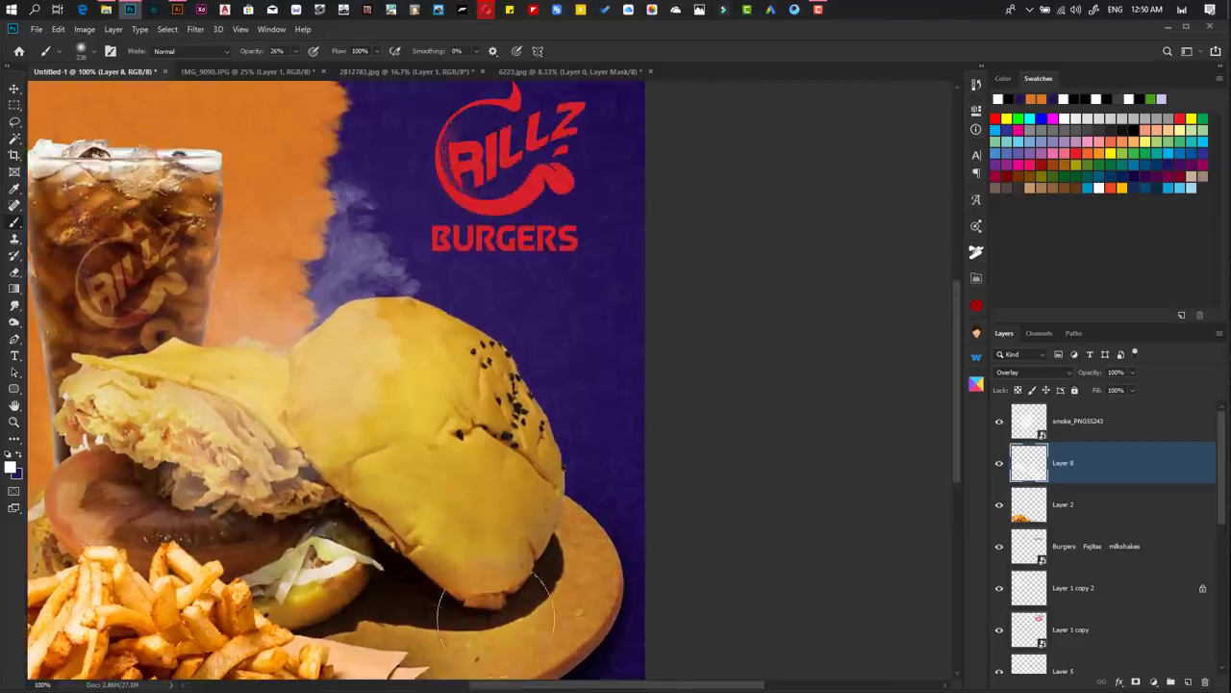
{"action": "left_click_drag", "start_coordinate": [401, 507], "coordinate": [329, 635]}
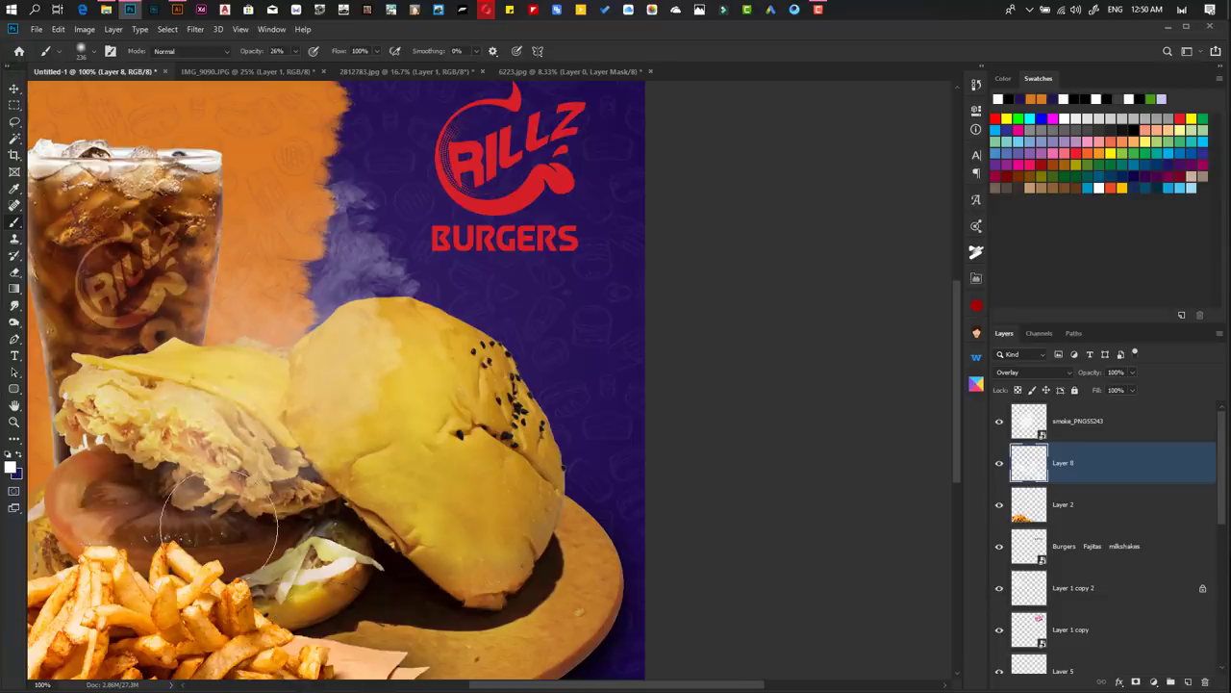
{"action": "mouse_move", "coordinate": [220, 527]}
{"action": "left_mouse_down"}
{"action": "mouse_move", "coordinate": [383, 479]}
{"action": "mouse_move", "coordinate": [316, 412]}
{"action": "mouse_move", "coordinate": [361, 520]}
{"action": "mouse_move", "coordinate": [369, 508]}
{"action": "left_mouse_up"}
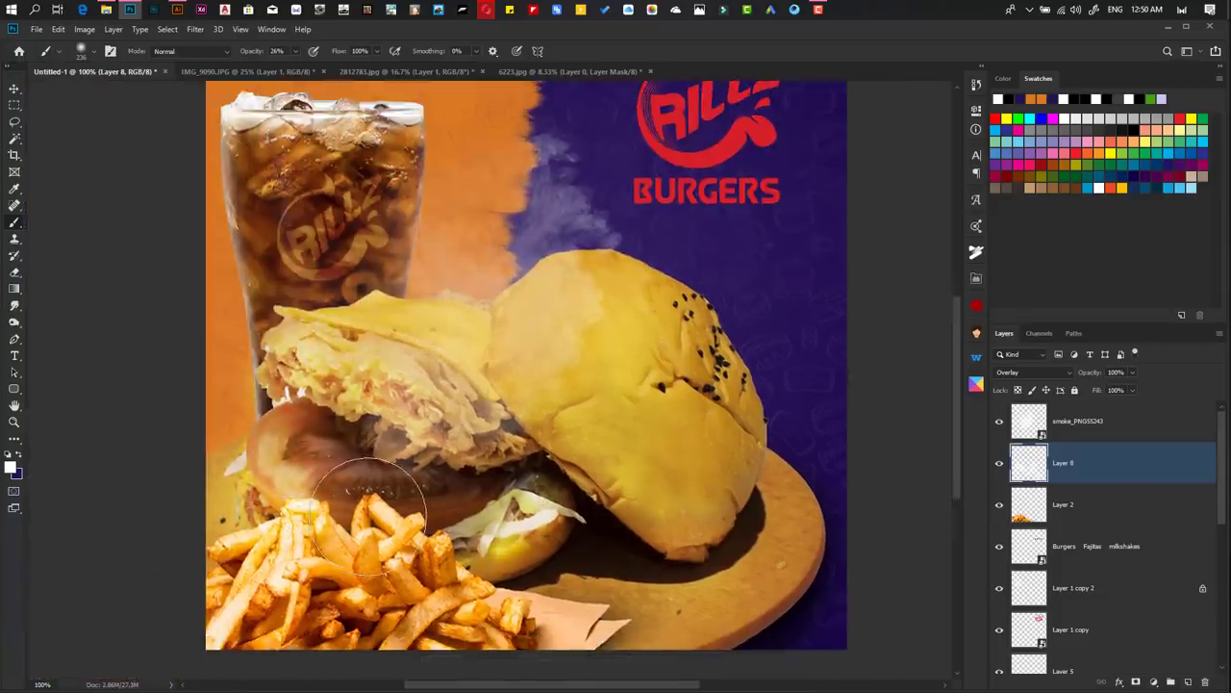
{"action": "left_click_drag", "start_coordinate": [499, 479], "coordinate": [616, 494]}
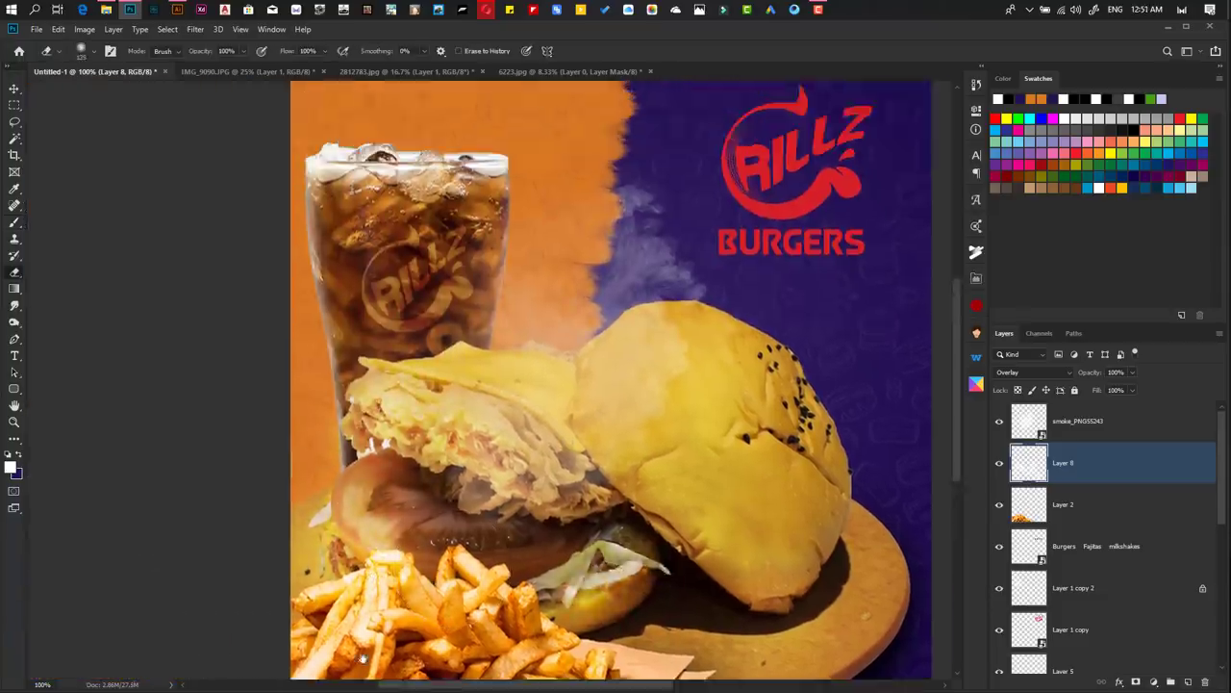
{"action": "key", "text": "alt+bracketleft"}
{"action": "key", "text": "w"}
{"action": "key", "text": "alt+bracketleft"}
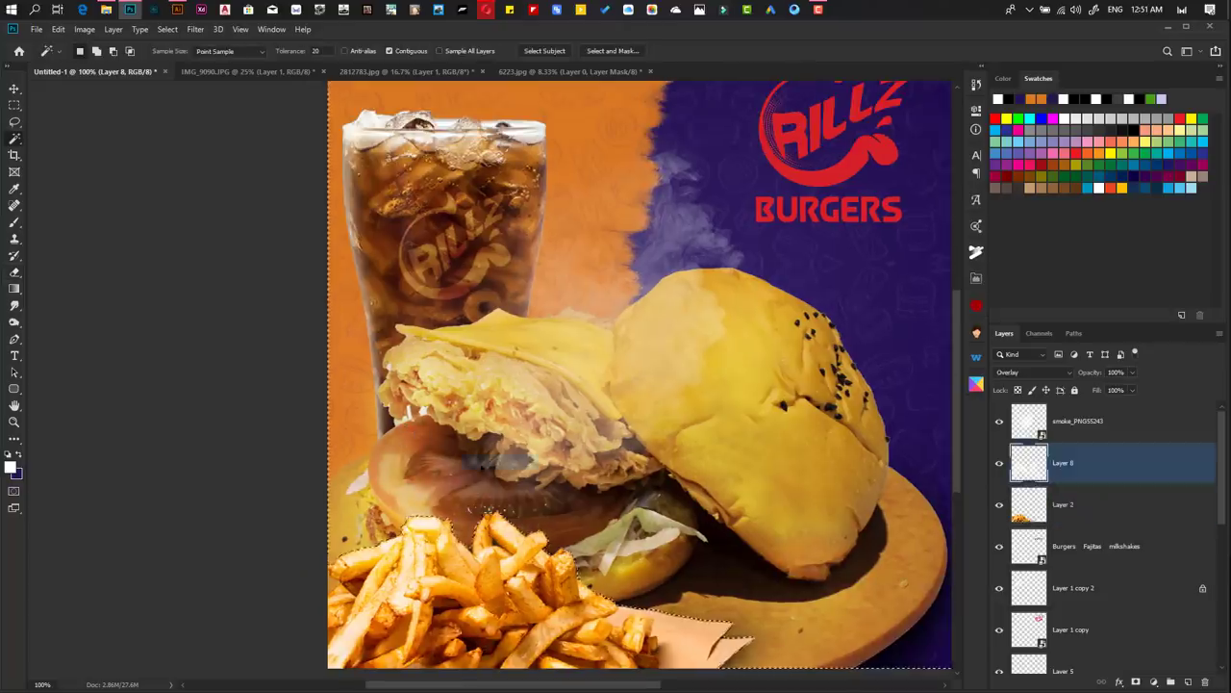
{"action": "key", "text": "alt+bracketleft"}
{"action": "key", "text": "alt+bracketleft"}
{"action": "key", "text": "alt+bracketleft"}
{"action": "key", "text": "alt+bracketleft"}
{"action": "scroll", "coordinate": [404, 419], "scroll_direction": "up", "scroll_amount": 2}
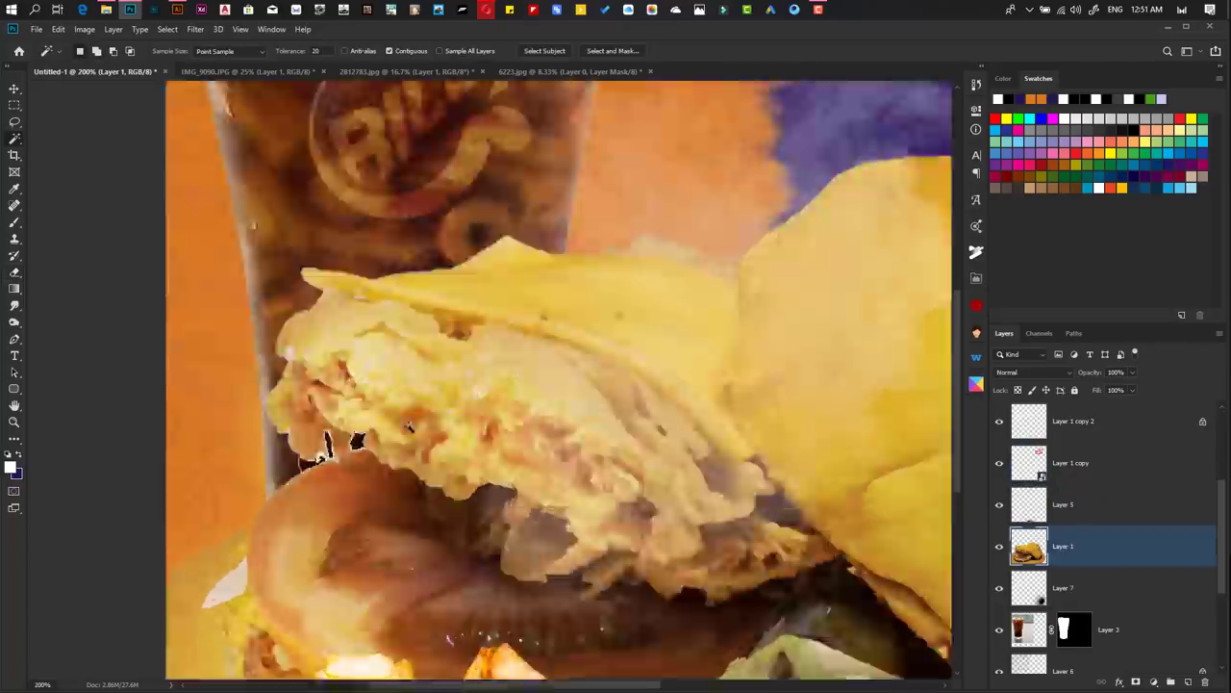
{"action": "scroll", "coordinate": [385, 481], "scroll_direction": "up", "scroll_amount": 2}
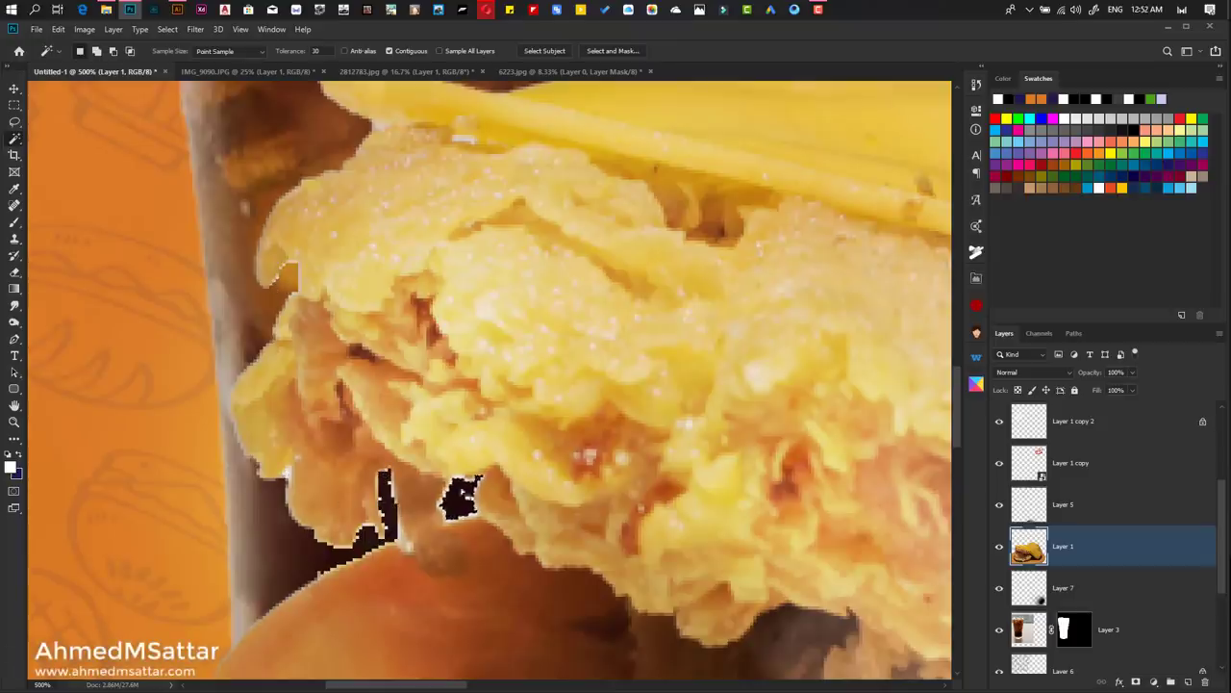
{"action": "key", "text": "p"}
{"action": "scroll", "coordinate": [462, 508], "scroll_direction": "down", "scroll_amount": 5}
{"action": "scroll", "coordinate": [474, 535], "scroll_direction": "up", "scroll_amount": 6}
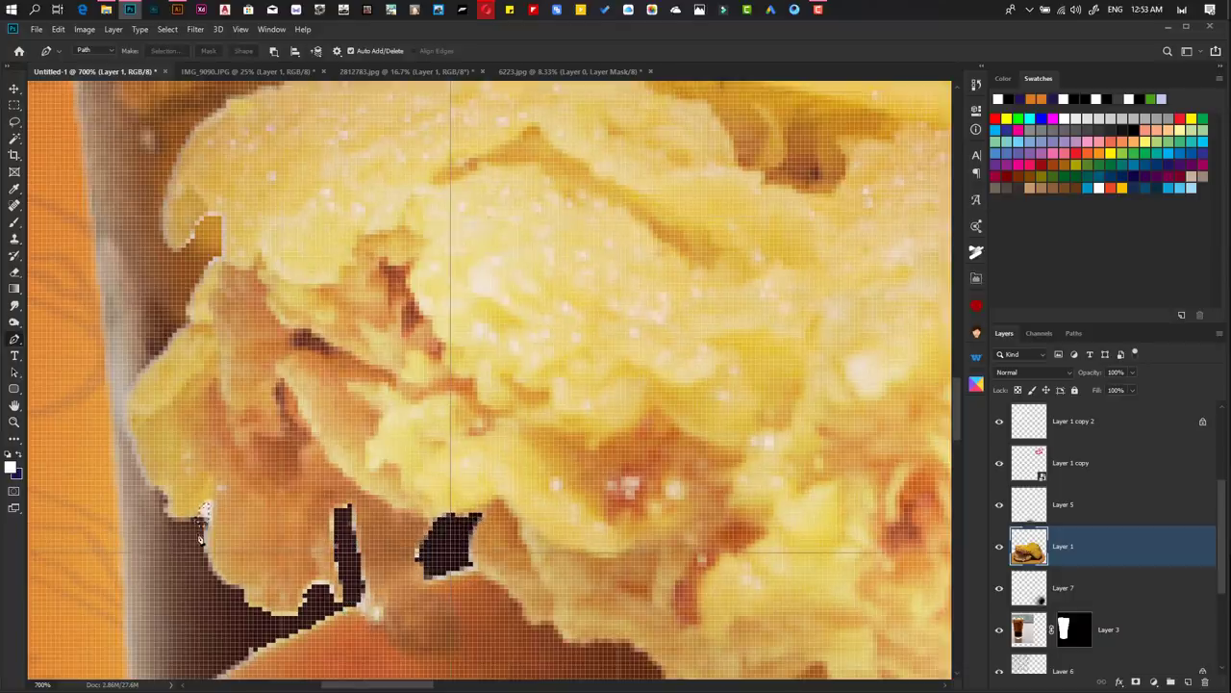
{"action": "key", "text": "m"}
{"action": "scroll", "coordinate": [440, 542], "scroll_direction": "down", "scroll_amount": 4, "text": "alt"}
{"action": "scroll", "coordinate": [493, 436], "scroll_direction": "down", "scroll_amount": 4, "text": "alt"}
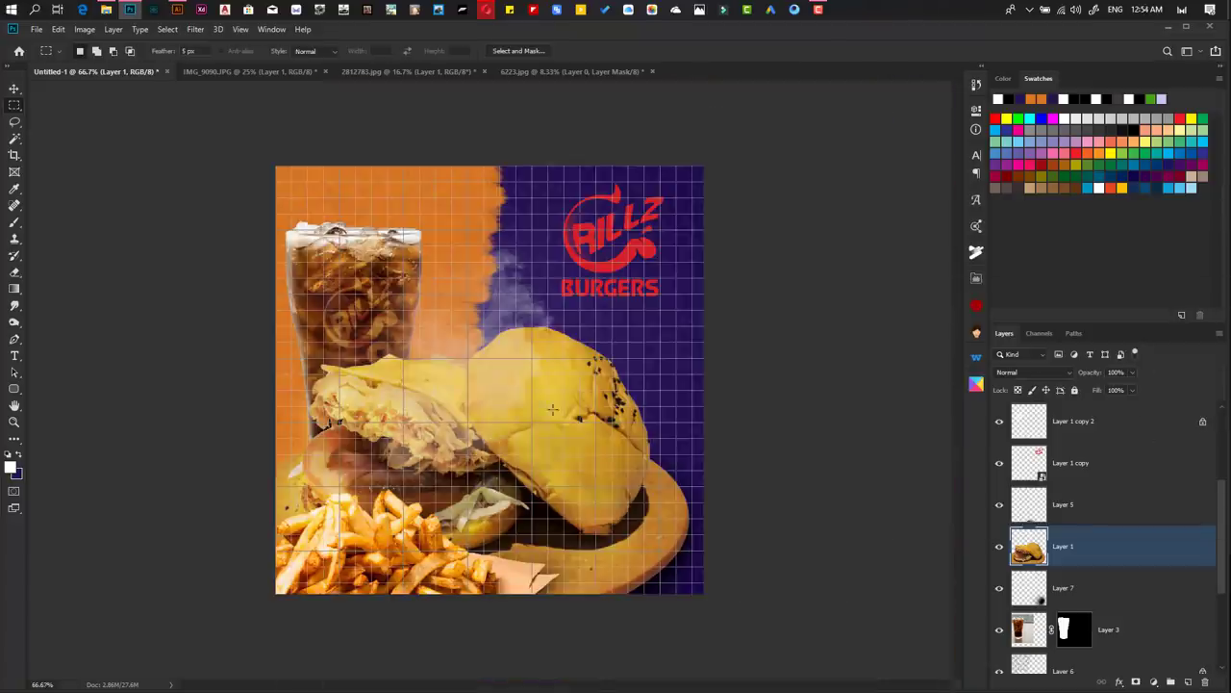
- Add Layer 9, paint a darker tone over the fries, and set it to Color blending
{"action": "key", "text": "ctrl+plus"}
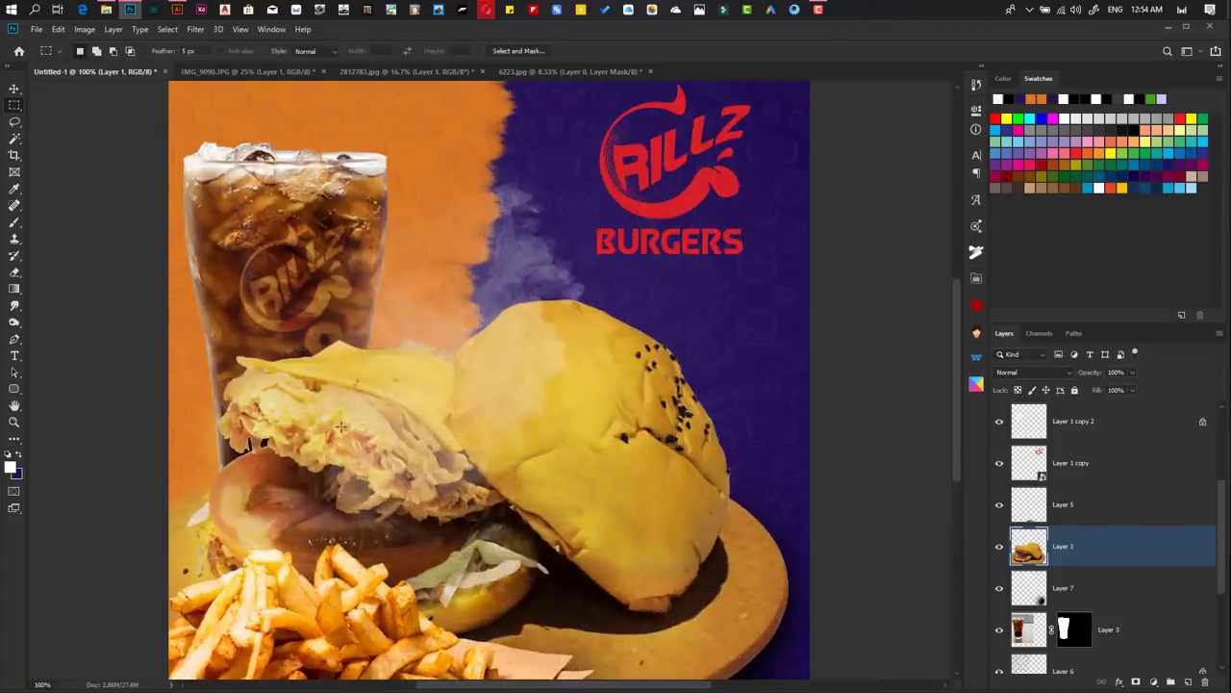
{"action": "mouse_move", "coordinate": [516, 307]}
{"action": "left_mouse_down"}
{"action": "mouse_move", "coordinate": [483, 302]}
{"action": "mouse_move", "coordinate": [625, 243]}
{"action": "left_mouse_up"}
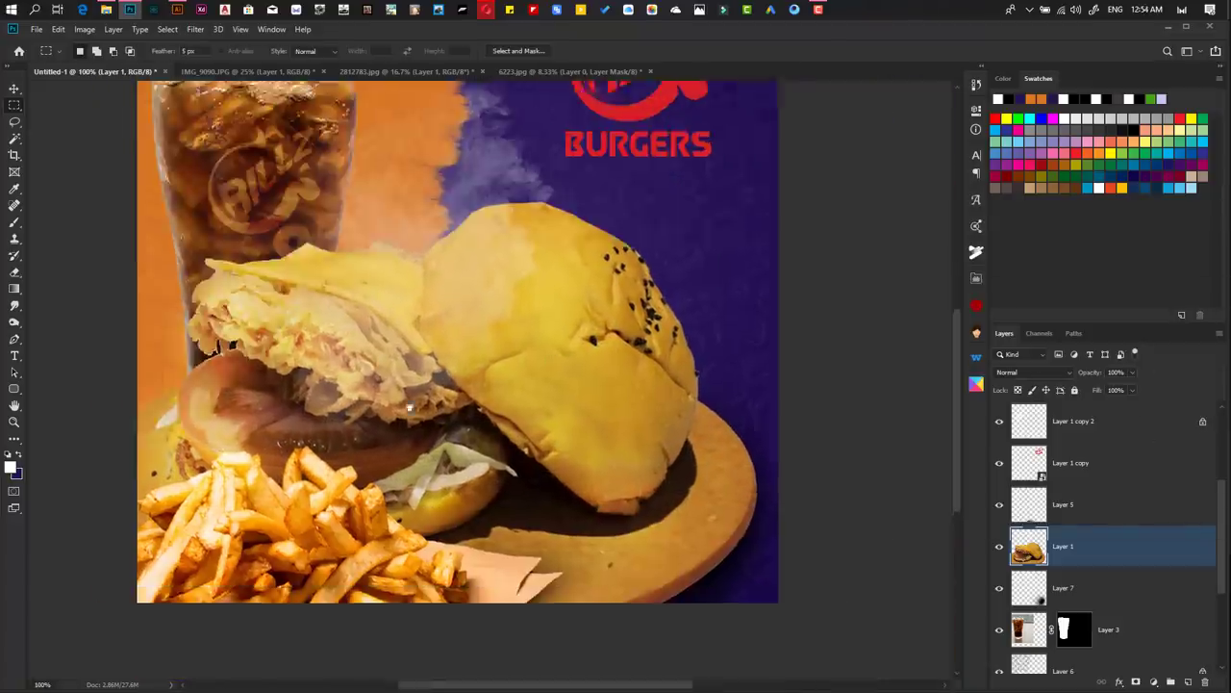
{"action": "key", "text": "ctrl+shift+n"}
{"action": "key", "text": "Return"}
{"action": "key", "text": "d"}
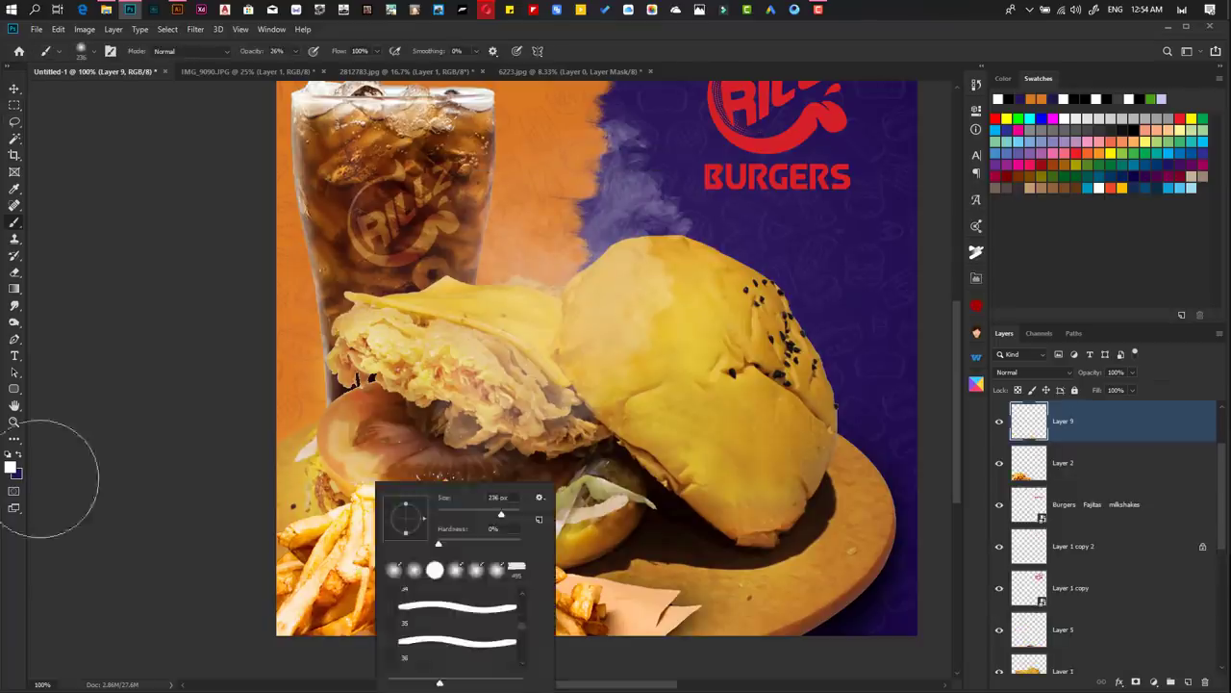
{"action": "left_click_drag", "start_coordinate": [318, 538], "coordinate": [539, 577]}
{"action": "left_click", "coordinate": [1063, 374]}
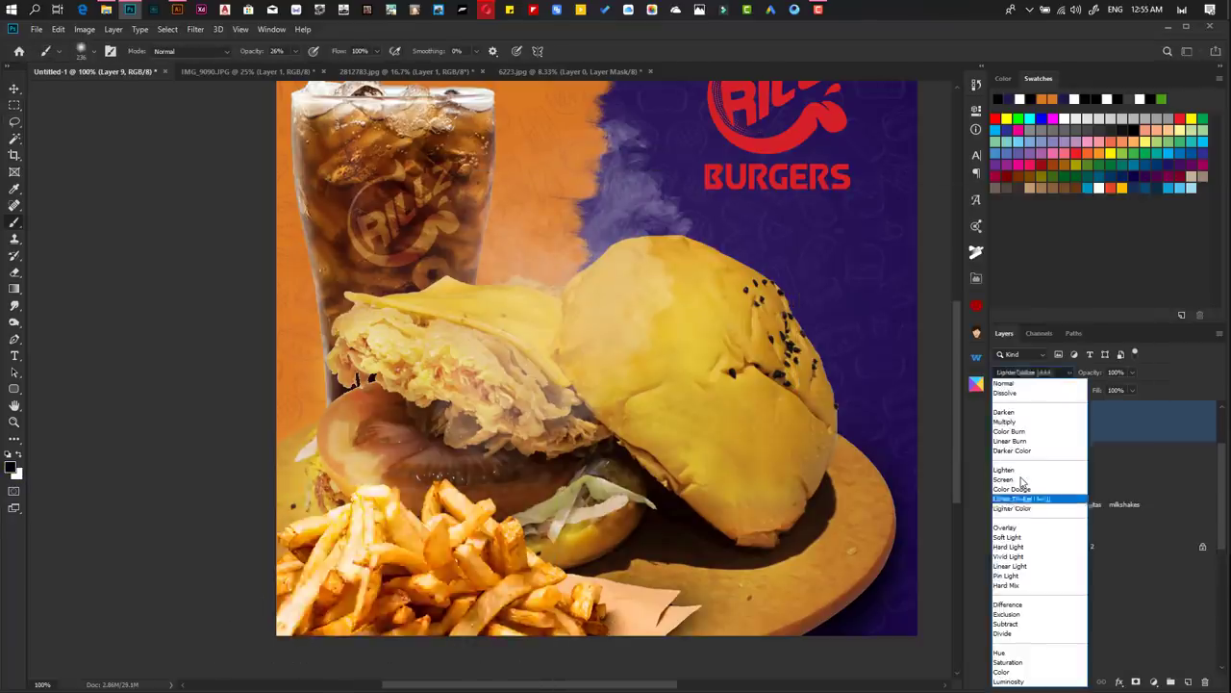
{"action": "left_click", "coordinate": [1030, 664]}
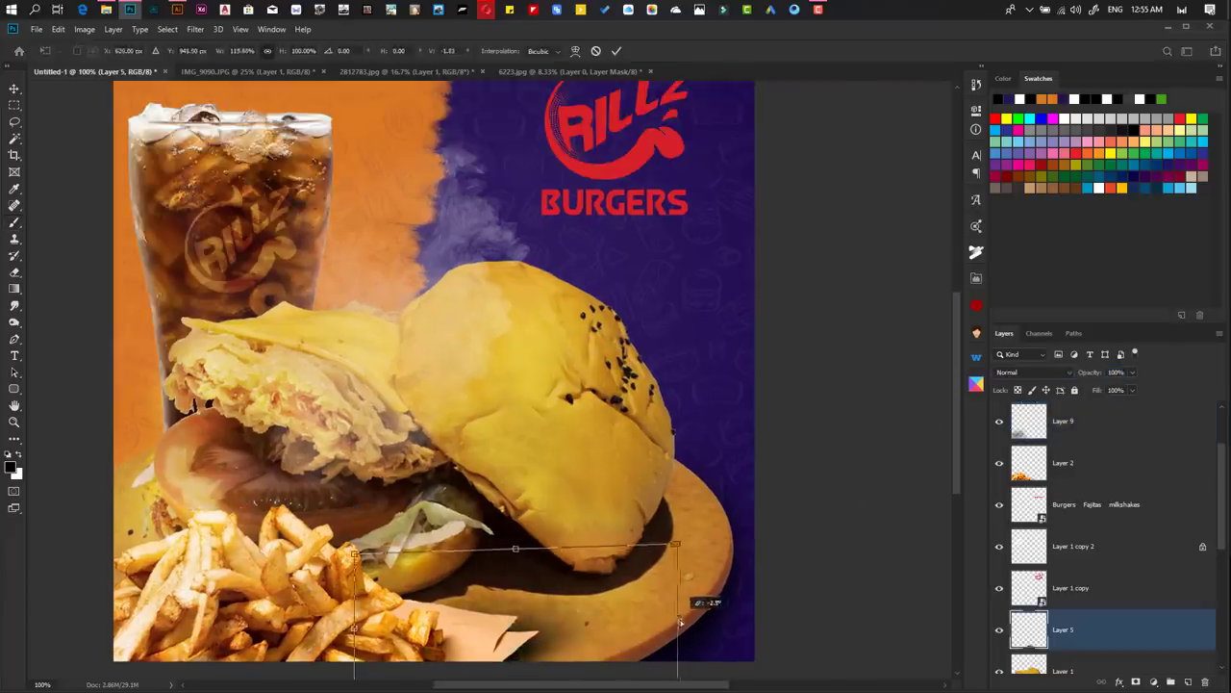
- Reshape Layer 5 under the fries and plate by pulling its right corners inward
{"action": "left_click_drag", "start_coordinate": [629, 627], "coordinate": [692, 663]}
{"action": "scroll", "coordinate": [635, 577], "scroll_direction": "down", "scroll_amount": 3}
{"action": "mouse_move", "coordinate": [638, 404]}
{"action": "left_mouse_down"}
{"action": "mouse_move", "coordinate": [625, 438]}
{"action": "mouse_move", "coordinate": [601, 442]}
{"action": "left_mouse_up"}
{"action": "left_click_drag", "start_coordinate": [692, 554], "coordinate": [664, 558]}
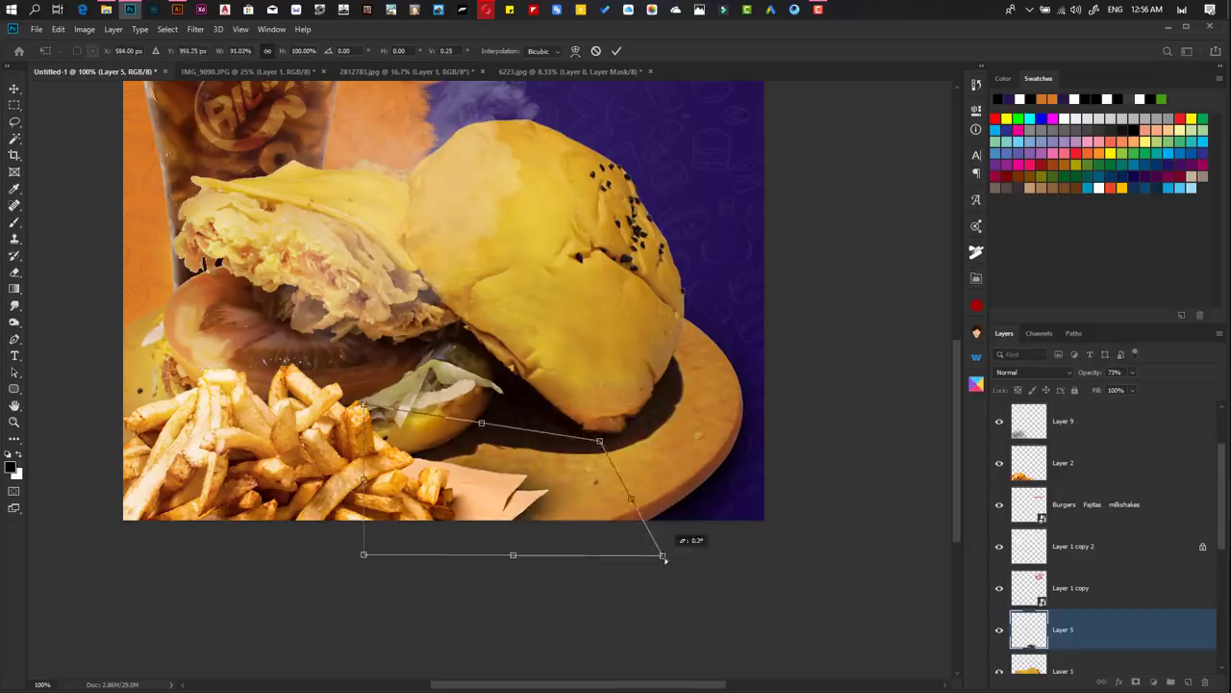
{"action": "key", "text": "Return"}
- Save a copy of the composite as 'test'
{"action": "key", "text": "ctrl+shift+s"}
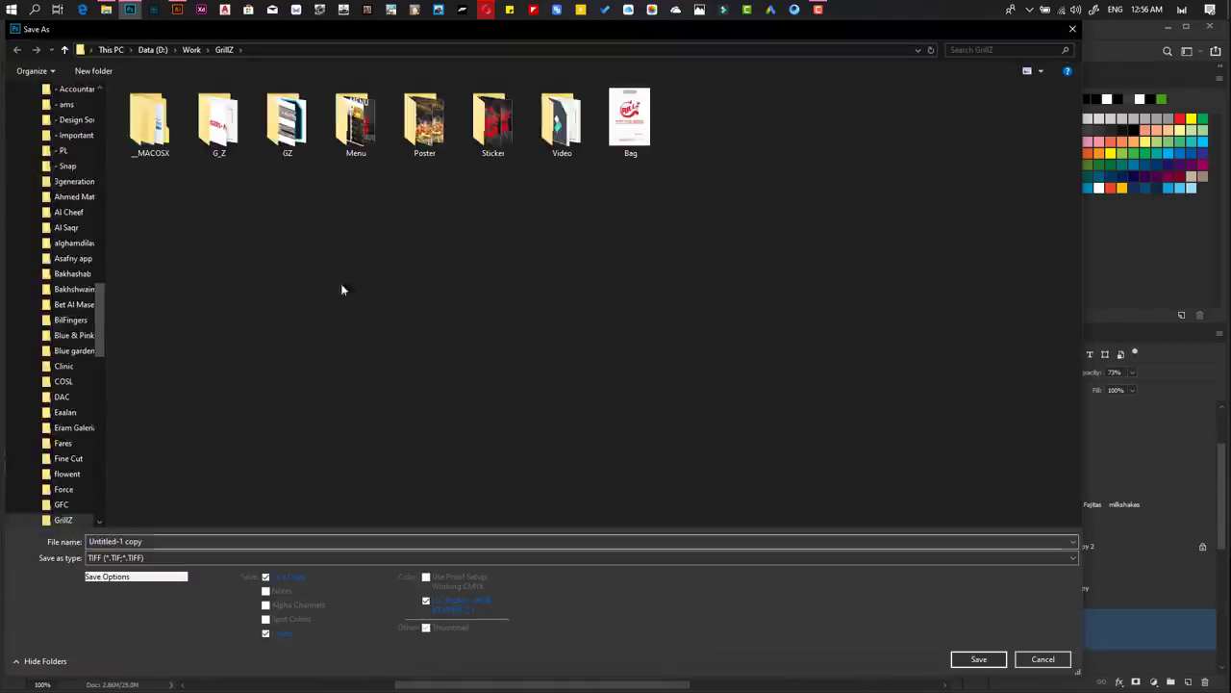
{"action": "type", "text": "test"}
{"action": "key", "text": "Return"}
{"action": "key", "text": "Return"}
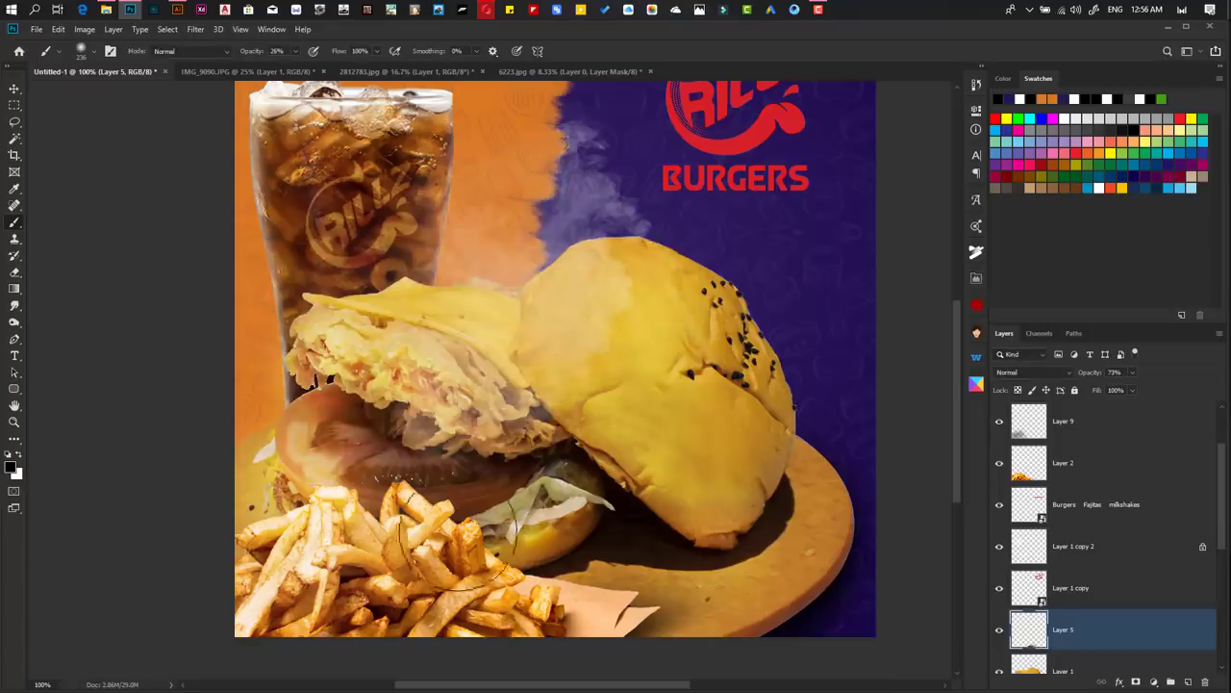
- Smart Sharpen the selected burger on Layer 1: 148% amount, 1.0 px radius, 6% noise reduction
{"action": "left_click", "coordinate": [1028, 652], "text": "ctrl"}
{"action": "left_click", "coordinate": [195, 29]}
{"action": "left_click", "coordinate": [399, 295]}
{"action": "left_click", "coordinate": [815, 127]}
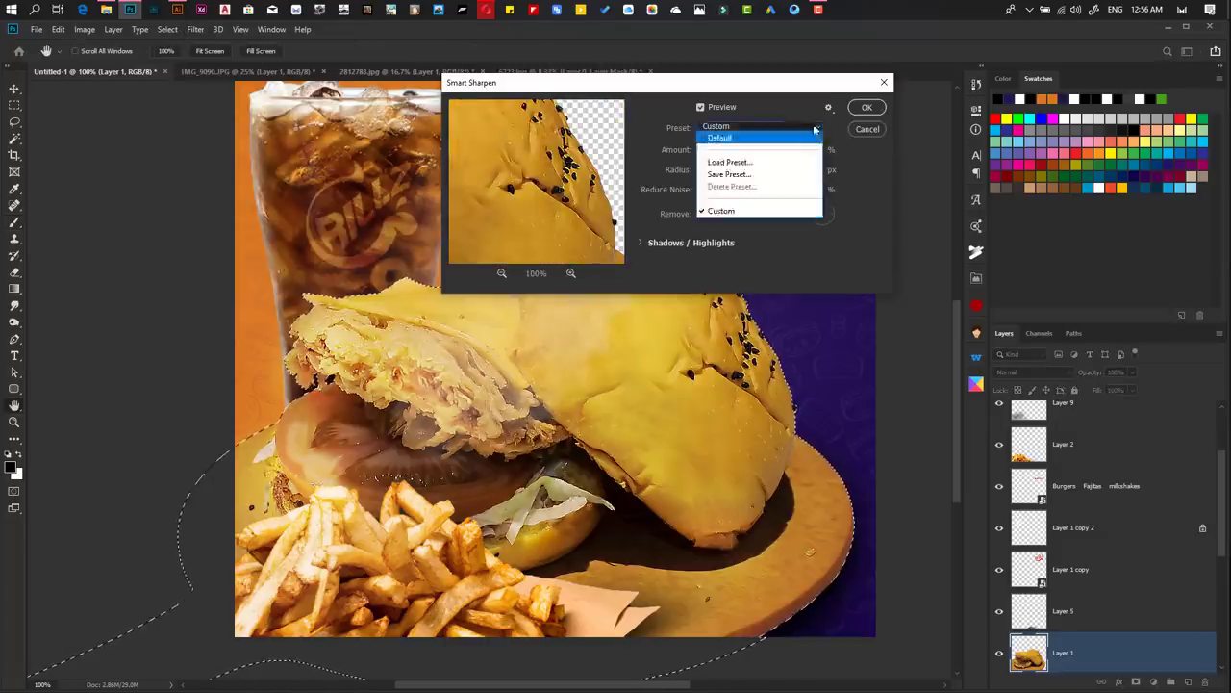
{"action": "left_click", "coordinate": [815, 128]}
{"action": "mouse_move", "coordinate": [736, 154]}
{"action": "left_mouse_down"}
{"action": "mouse_move", "coordinate": [752, 157]}
{"action": "mouse_move", "coordinate": [713, 175]}
{"action": "mouse_move", "coordinate": [718, 196]}
{"action": "left_mouse_up"}
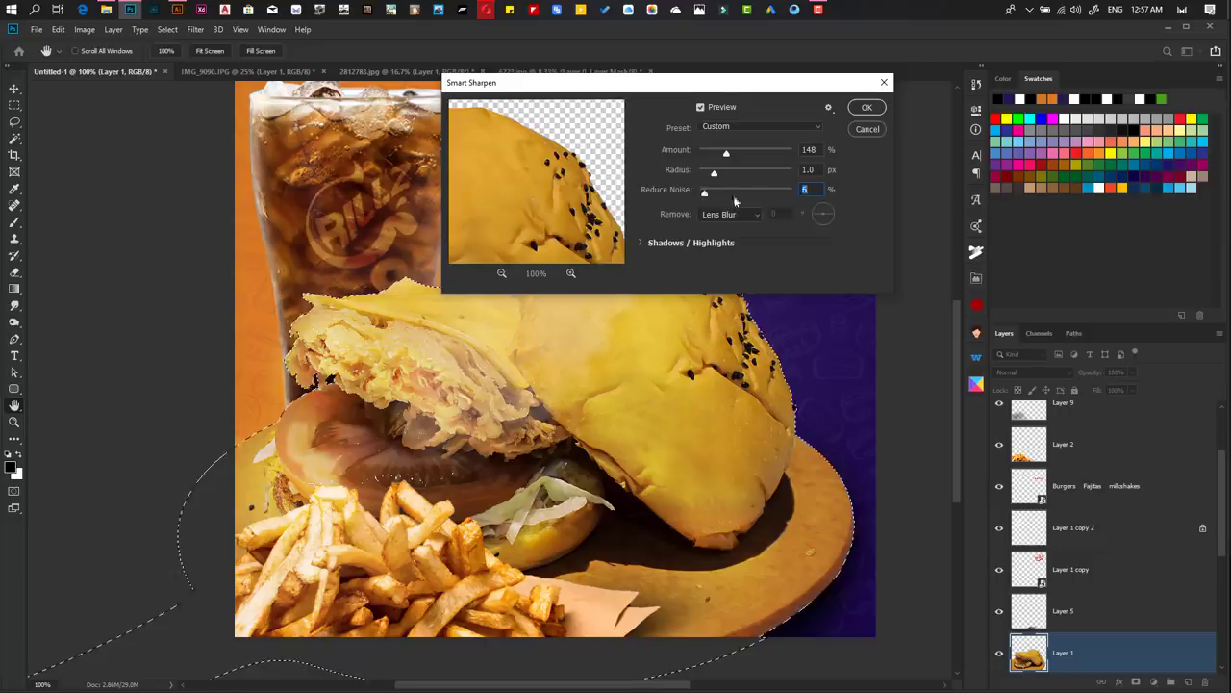
{"action": "left_click", "coordinate": [866, 107]}
{"action": "key", "text": "b"}
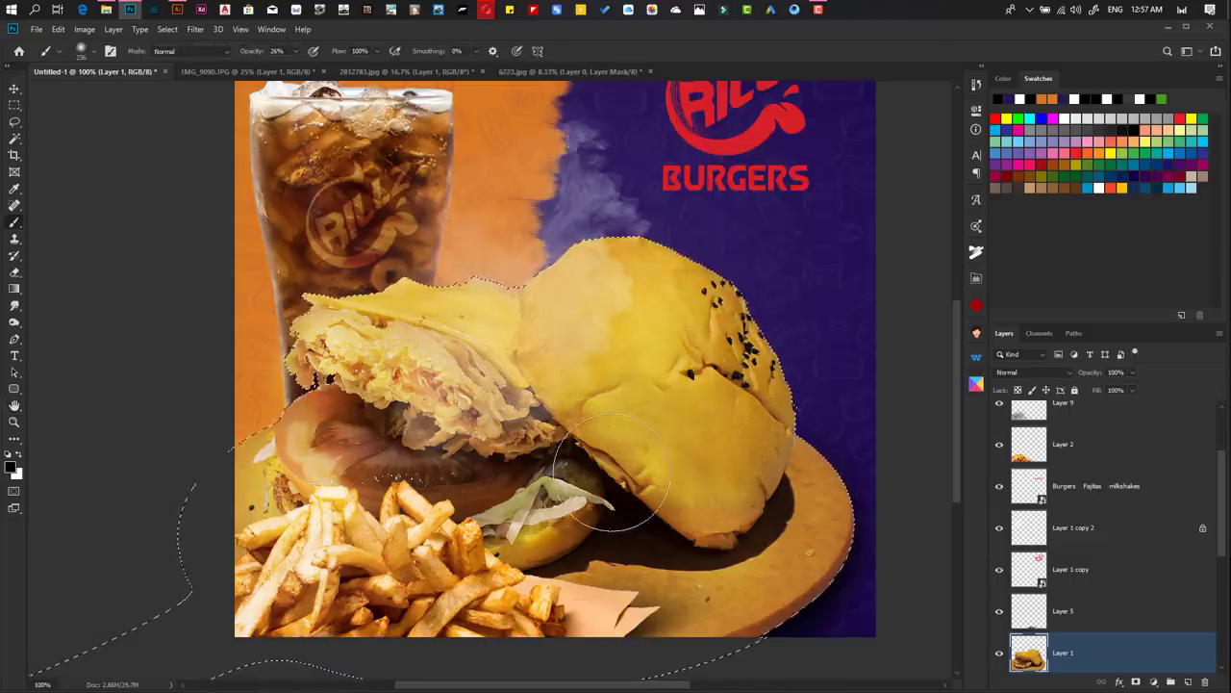
{"action": "key", "text": "m"}
{"action": "left_click", "coordinate": [58, 29]}
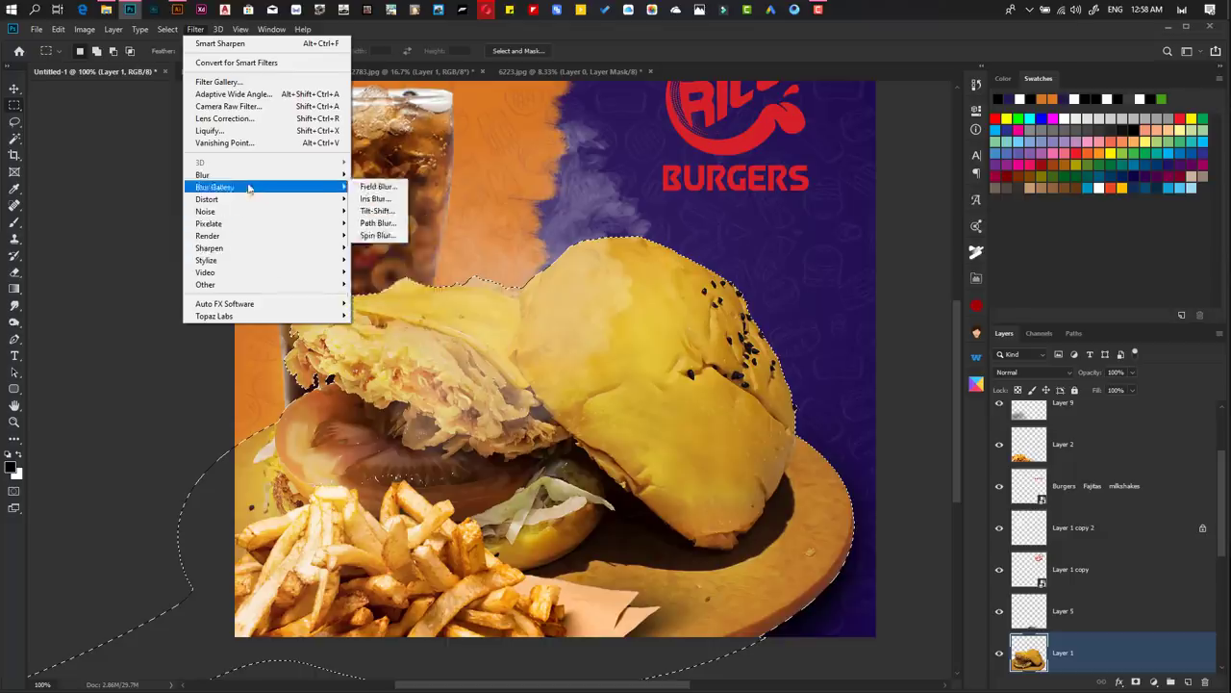
{"action": "mouse_move", "coordinate": [267, 174]}
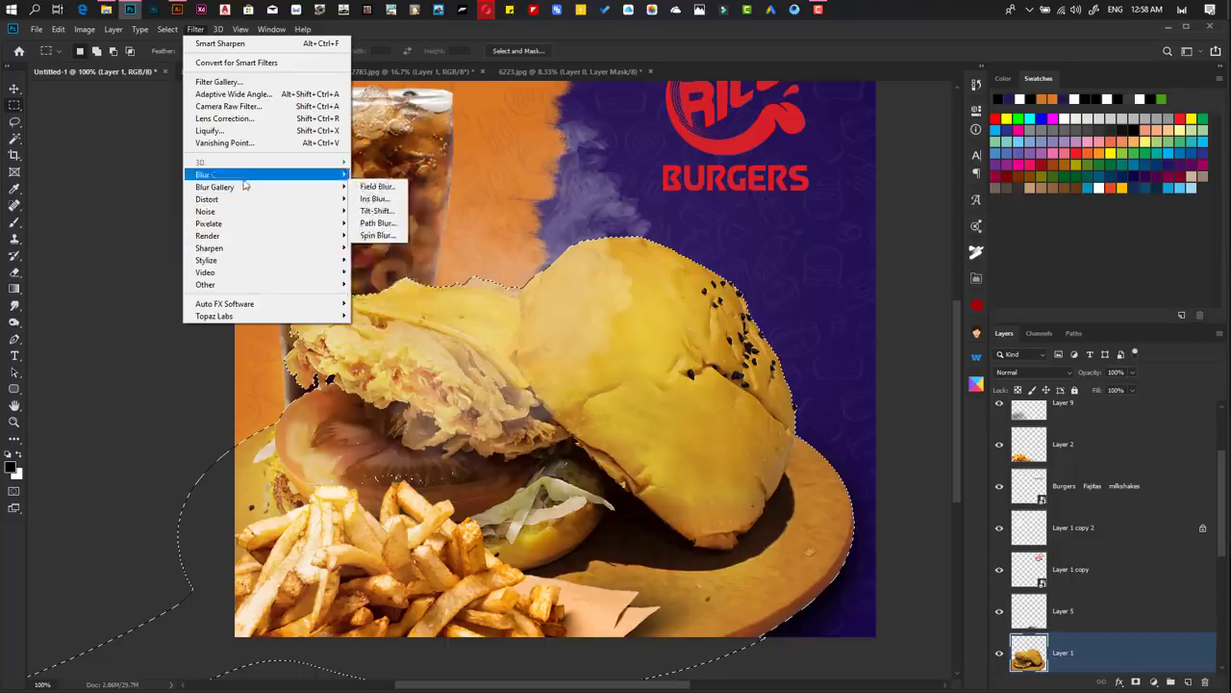
- Apply Oil Paint to the burger with stylization 2.1, cleanliness 2.4, scale 0.8, and shine 0.3
{"action": "mouse_move", "coordinate": [204, 273]}
{"action": "left_click", "coordinate": [385, 310]}
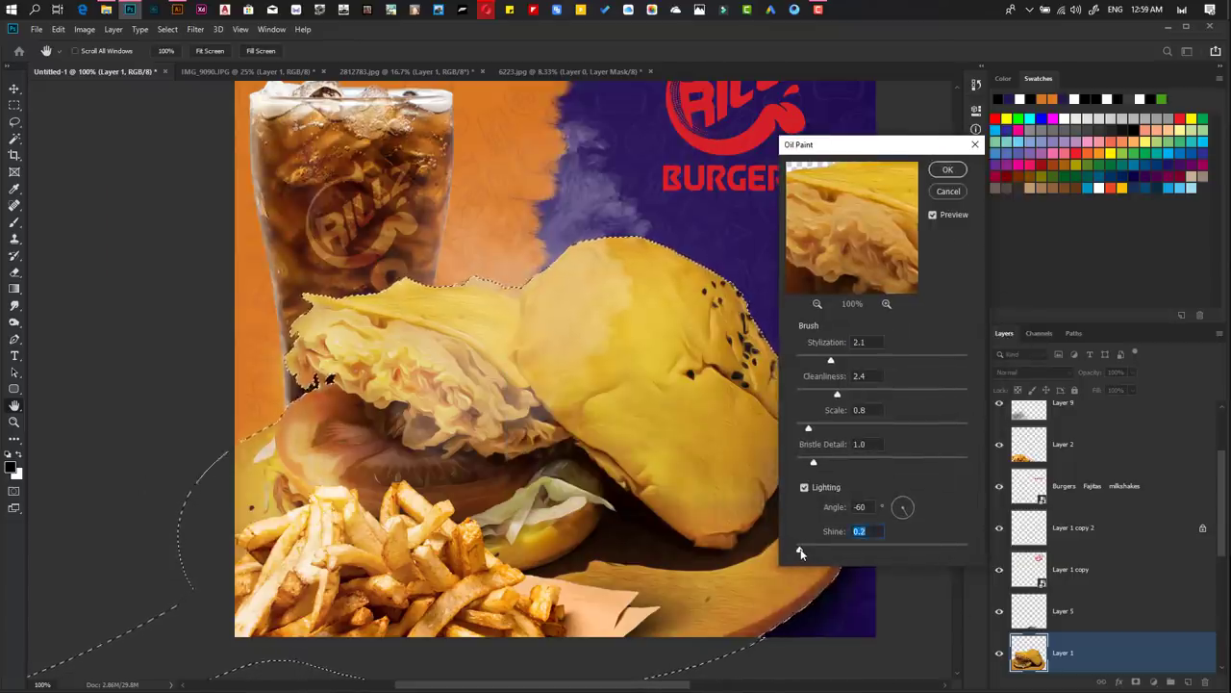
{"action": "left_click_drag", "start_coordinate": [799, 551], "coordinate": [802, 552]}
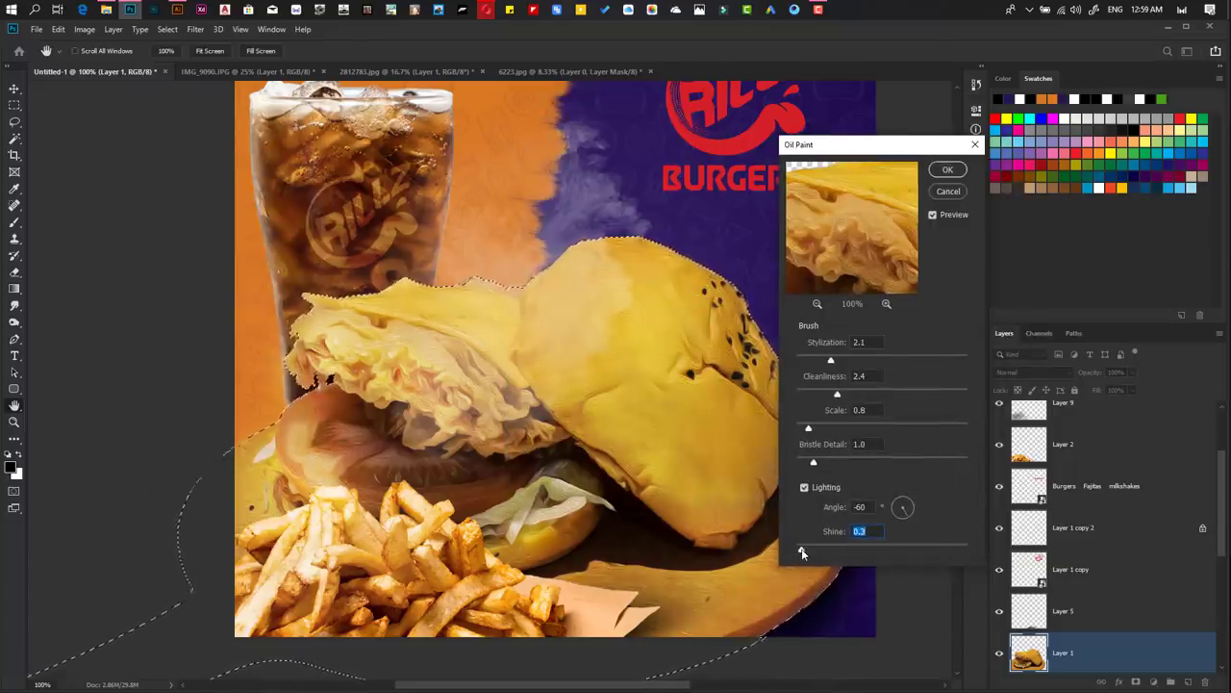
{"action": "key", "text": "Return"}
- Select the cola cup layer (Layer 3) and apply Oil Paint to it
{"action": "left_click", "coordinate": [1064, 443]}
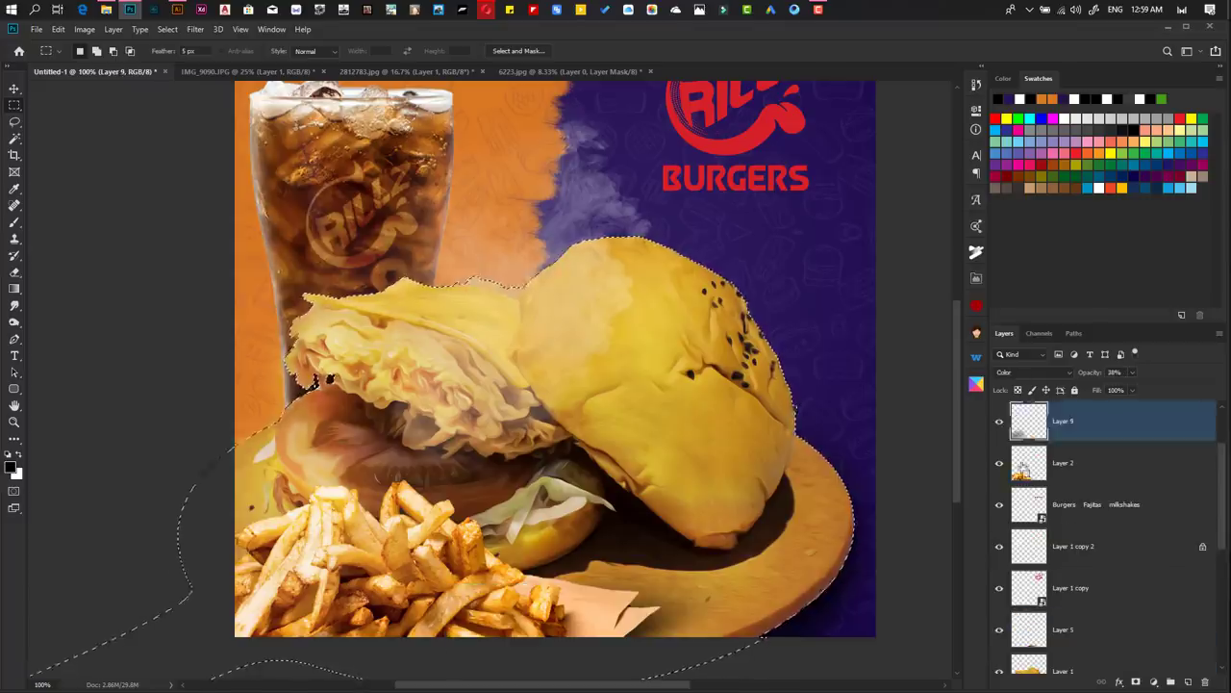
{"action": "left_click", "coordinate": [1028, 463], "text": "ctrl"}
{"action": "left_click", "coordinate": [195, 29]}
{"action": "left_click", "coordinate": [390, 308]}
{"action": "right_click", "coordinate": [375, 189], "text": "ctrl"}
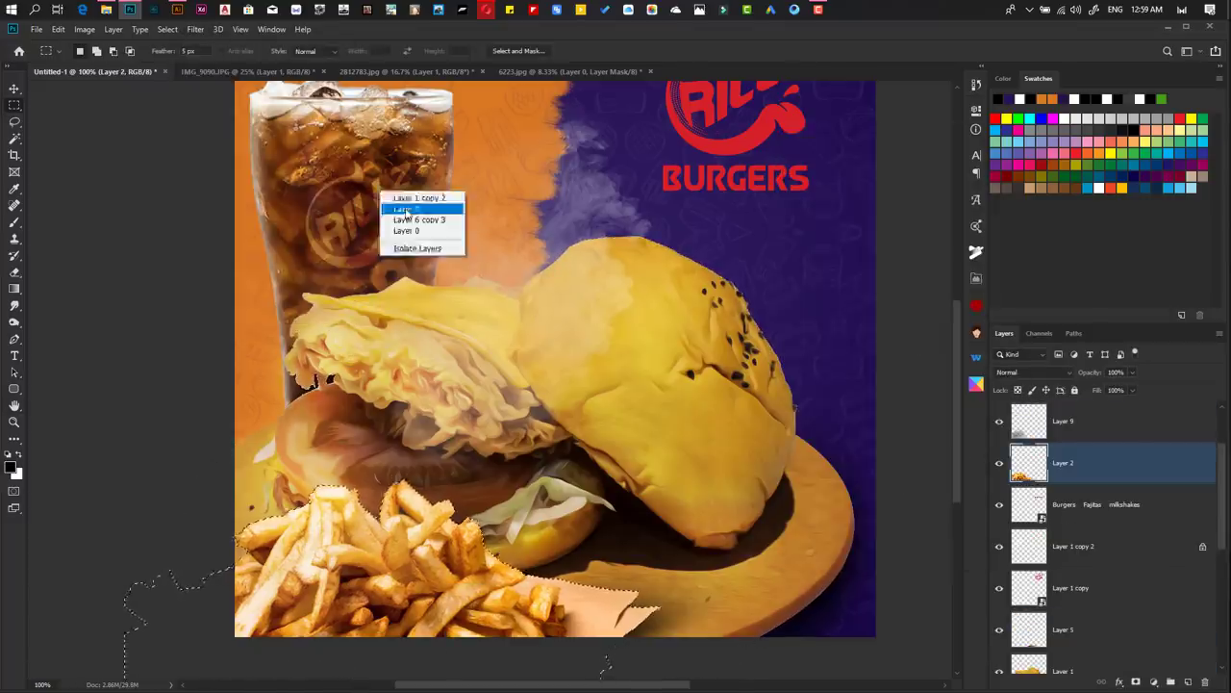
{"action": "left_click", "coordinate": [414, 198]}
{"action": "left_click", "coordinate": [1106, 546]}
{"action": "left_click", "coordinate": [195, 29]}
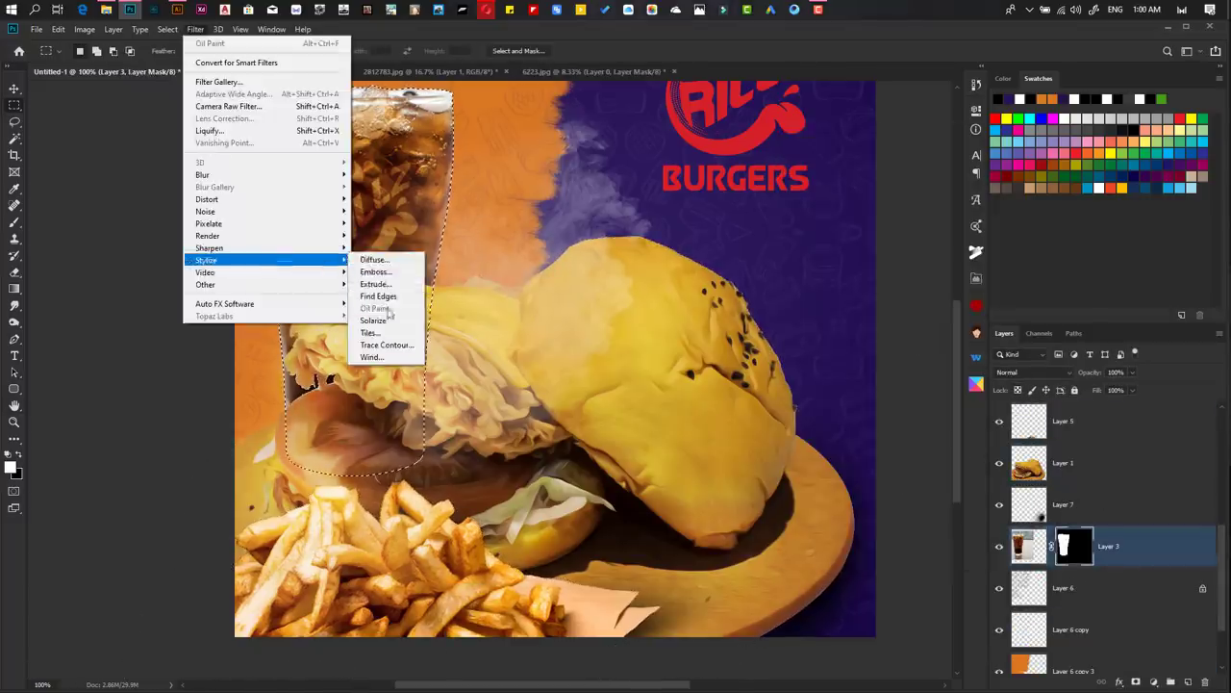
{"action": "left_click", "coordinate": [390, 308]}
{"action": "left_click", "coordinate": [195, 29]}
{"action": "left_click", "coordinate": [394, 310]}
{"action": "key", "text": "Return"}
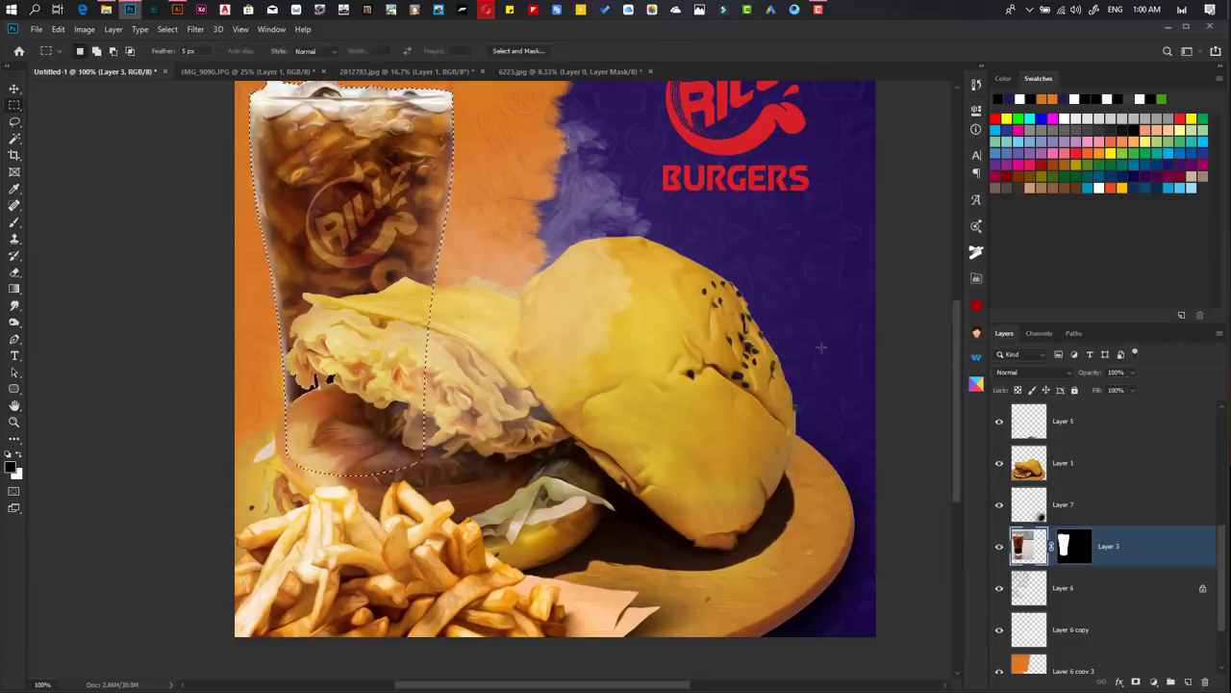
{"action": "scroll", "coordinate": [689, 275], "scroll_direction": "down", "scroll_amount": 2}
{"action": "scroll", "coordinate": [578, 337], "scroll_direction": "up", "scroll_amount": 2}
- Erase the light halo along the burger's lettuce edge on Layer 1
{"action": "scroll", "coordinate": [322, 407], "scroll_direction": "up", "scroll_amount": 4}
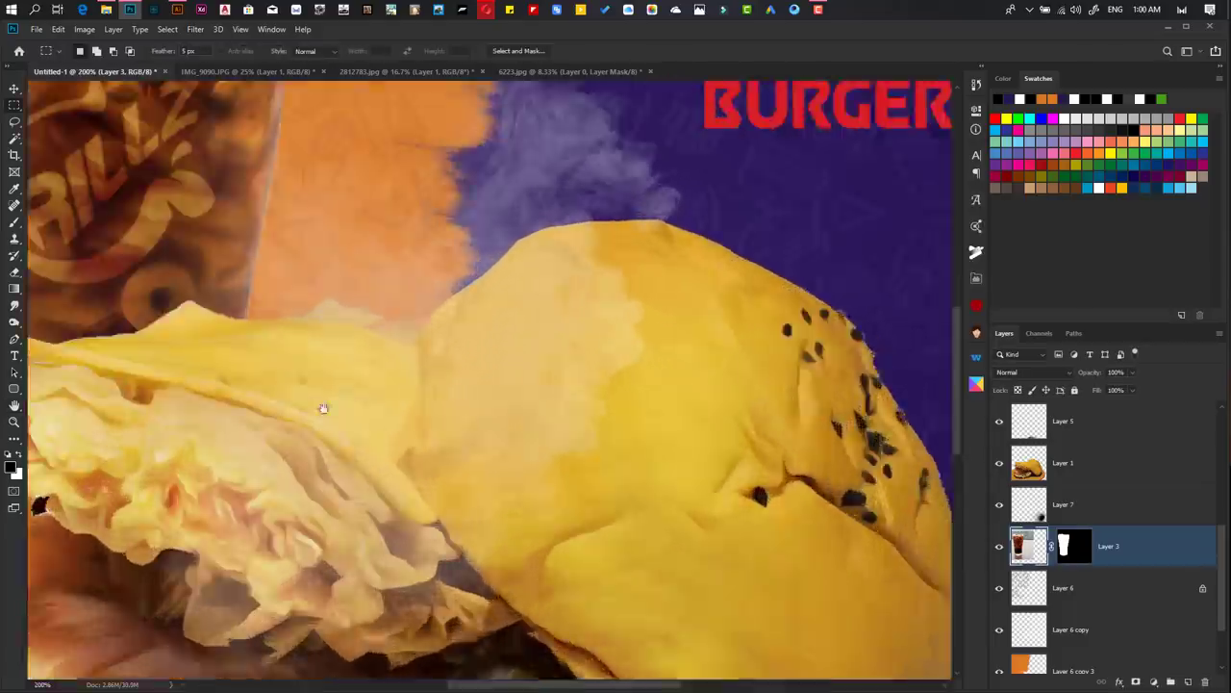
{"action": "scroll", "coordinate": [444, 438], "scroll_direction": "up", "scroll_amount": 2}
{"action": "scroll", "coordinate": [399, 294], "scroll_direction": "up", "scroll_amount": 3}
{"action": "key", "text": "e"}
{"action": "right_click", "coordinate": [423, 409]}
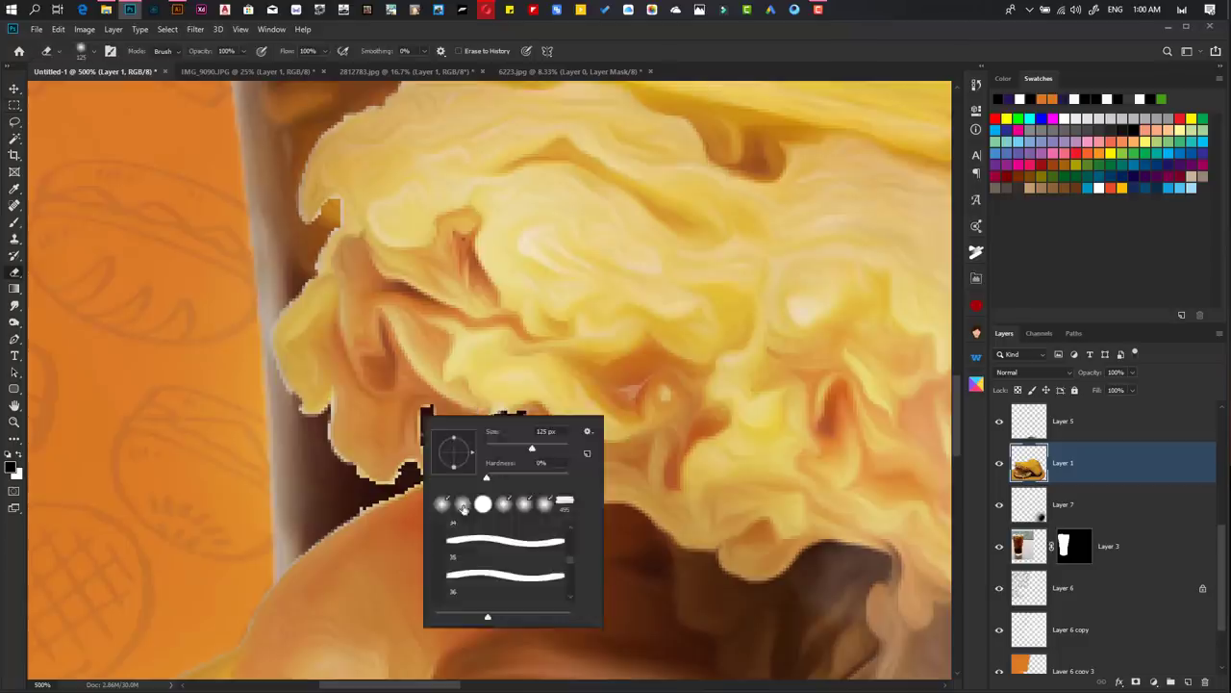
{"action": "key", "text": "Escape"}
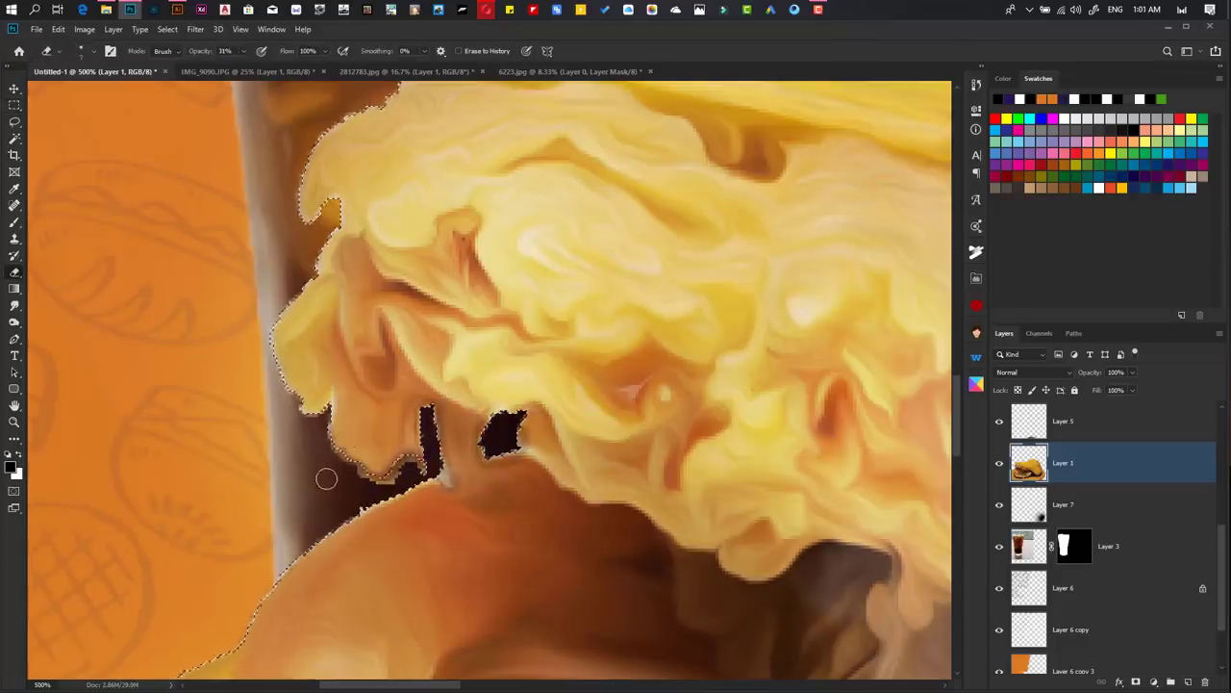
{"action": "left_click_drag", "start_coordinate": [358, 475], "coordinate": [411, 477]}
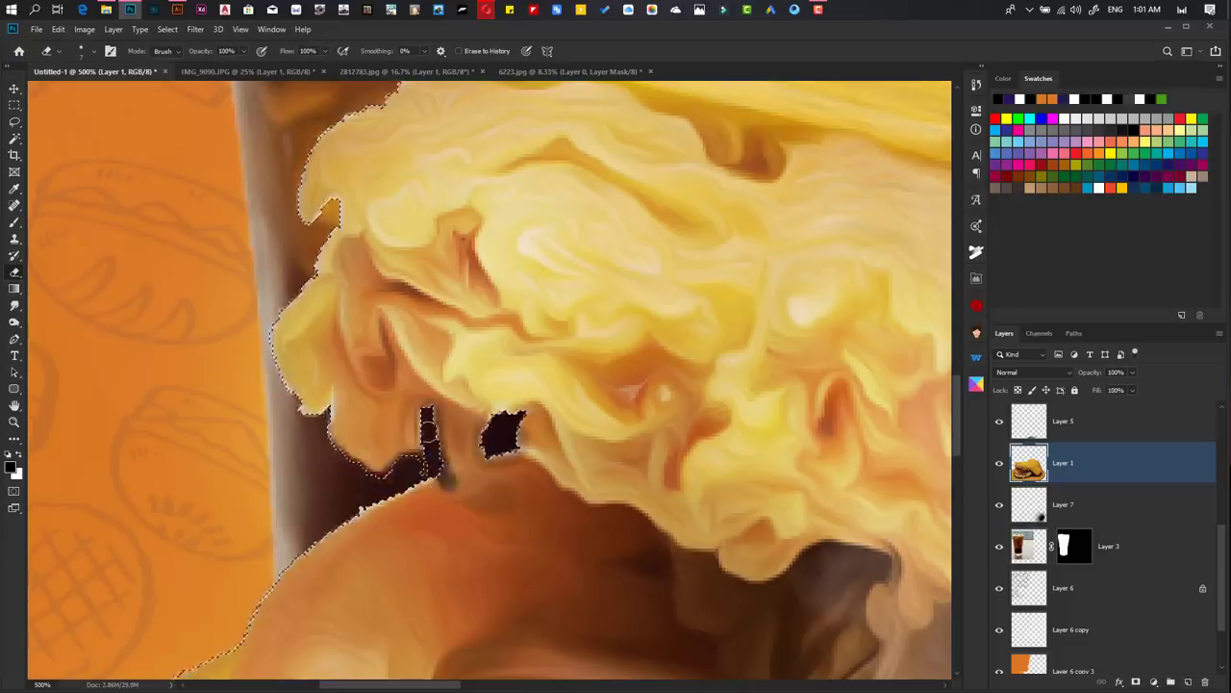
{"action": "left_click_drag", "start_coordinate": [427, 431], "coordinate": [386, 487]}
- Clone-stamp texture over the ragged lettuce edge beside the cup
{"action": "key", "text": "m"}
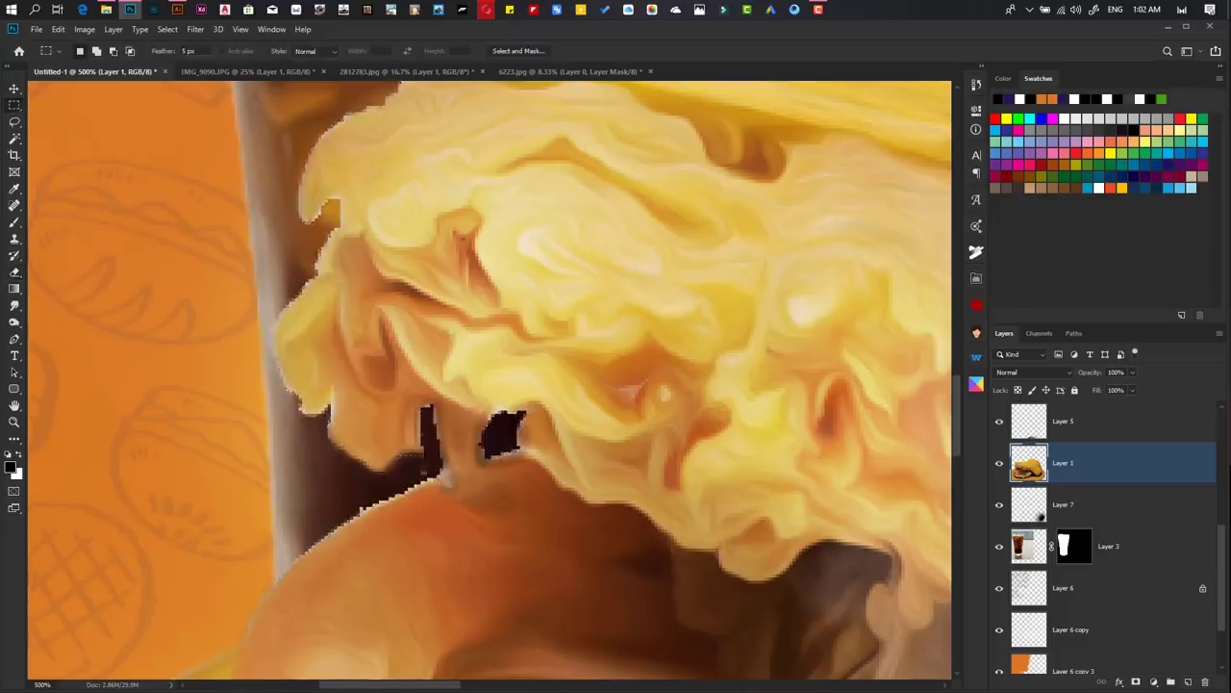
{"action": "key", "text": "ctrl+1"}
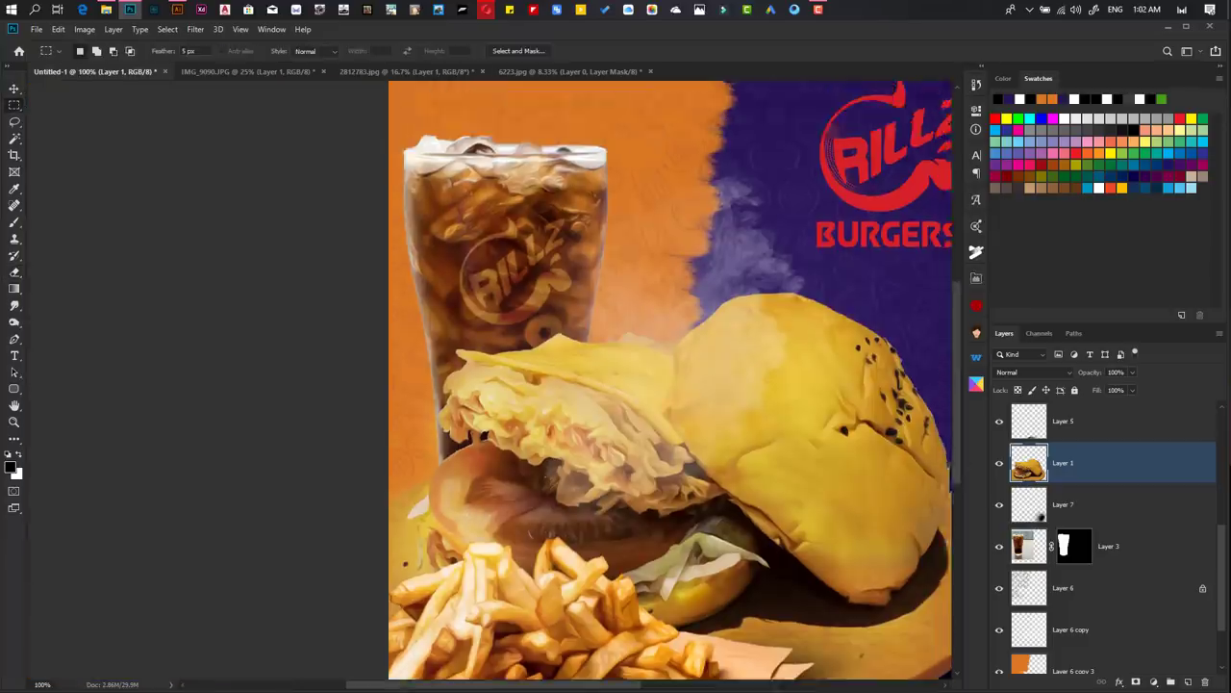
{"action": "key", "text": "ctrl+plus"}
{"action": "key", "text": "ctrl+plus"}
{"action": "key", "text": "ctrl+plus"}
{"action": "key", "text": "s"}
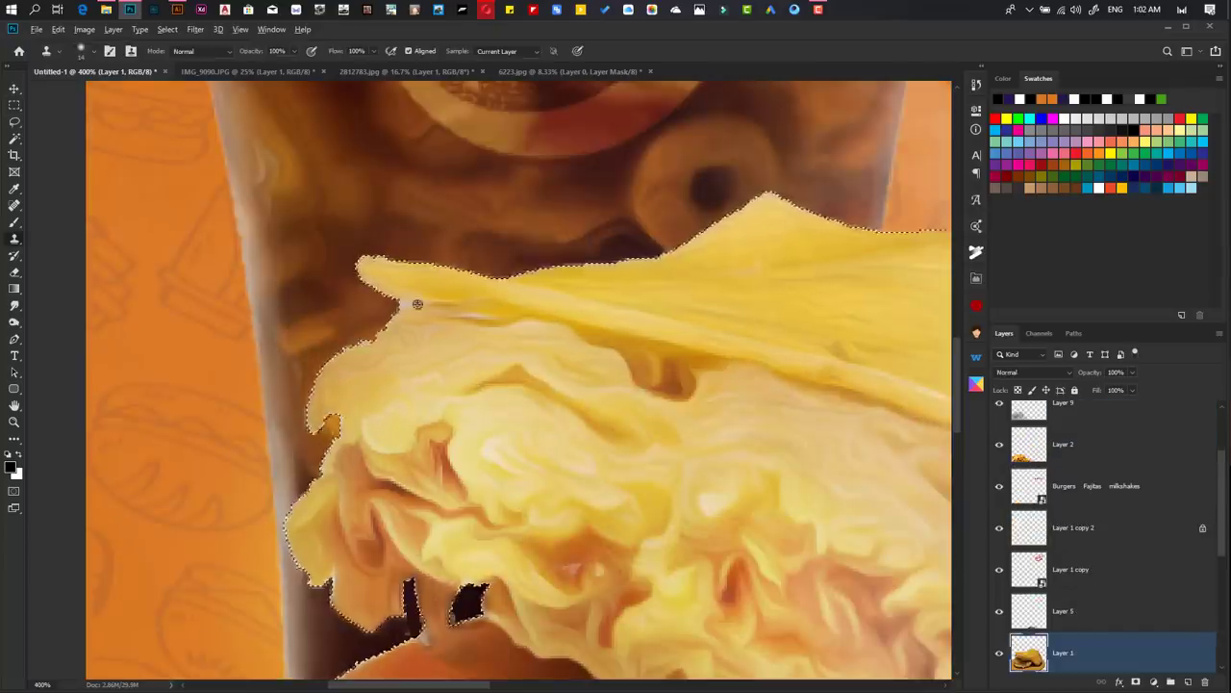
{"action": "left_click", "coordinate": [418, 305], "text": "alt"}
{"action": "mouse_move", "coordinate": [764, 214]}
{"action": "left_mouse_down"}
{"action": "mouse_move", "coordinate": [484, 295]}
{"action": "mouse_move", "coordinate": [371, 405]}
{"action": "left_mouse_up"}
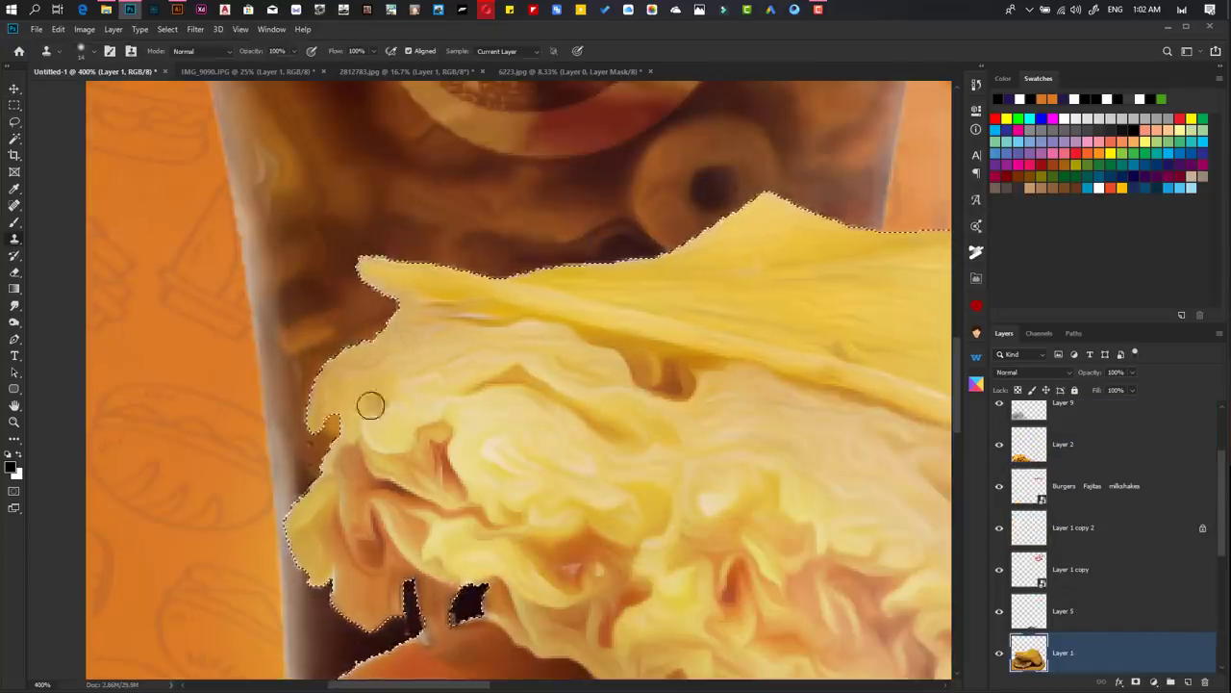
{"action": "mouse_move", "coordinate": [326, 569]}
{"action": "left_mouse_down"}
{"action": "mouse_move", "coordinate": [424, 635]}
{"action": "mouse_move", "coordinate": [676, 481]}
{"action": "left_mouse_up"}
- Remove small dark specks and clean the cheese and top-bun edges
{"action": "key", "text": "e"}
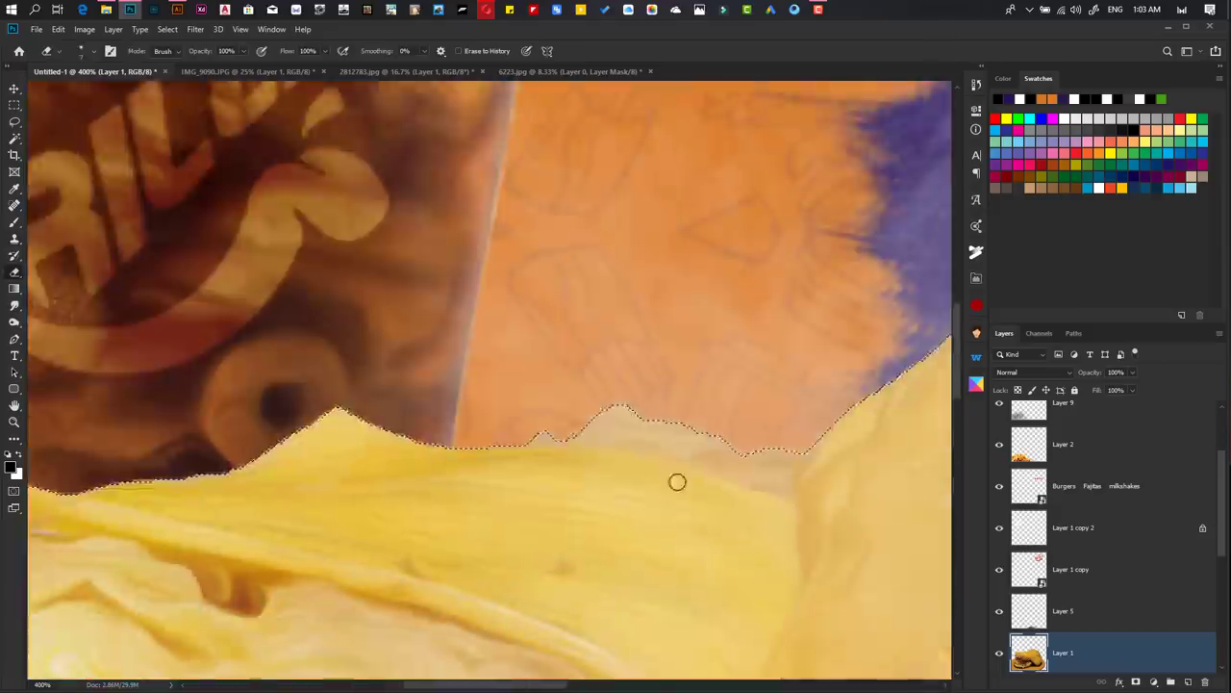
{"action": "key", "text": "s"}
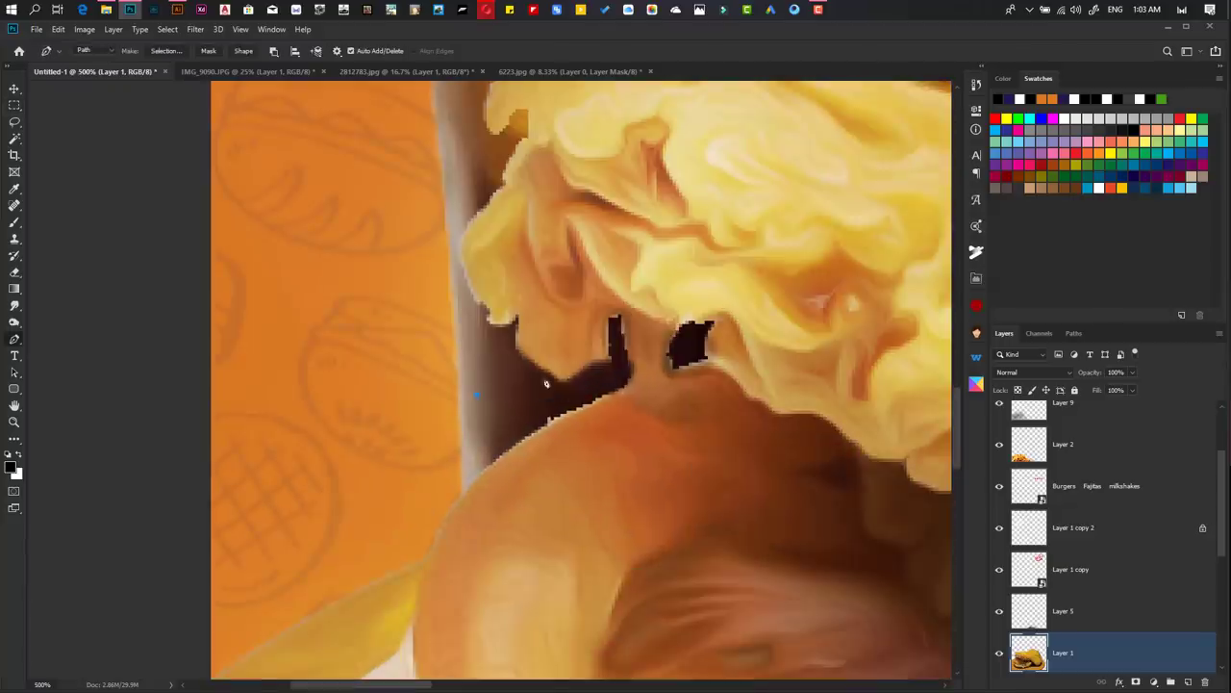
{"action": "left_click", "coordinate": [427, 560]}
{"action": "scroll", "coordinate": [356, 558], "scroll_direction": "down", "scroll_amount": 2}
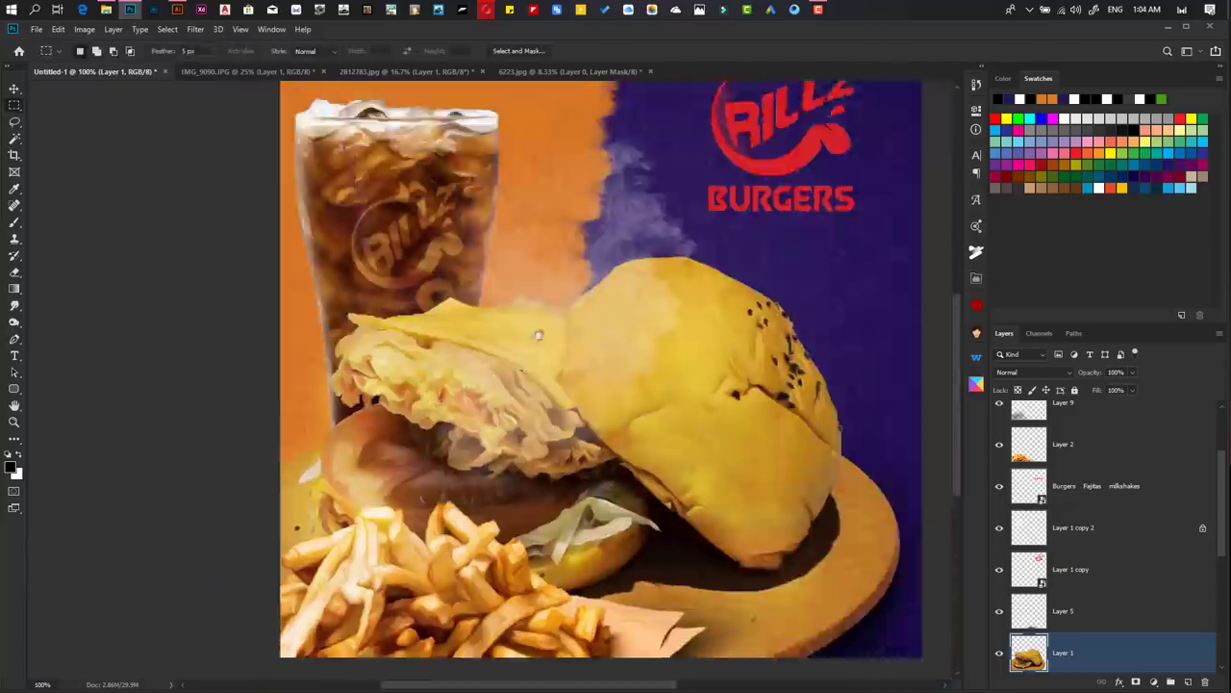
{"action": "key", "text": "e"}
{"action": "scroll", "coordinate": [538, 346], "scroll_direction": "up", "scroll_amount": 5}
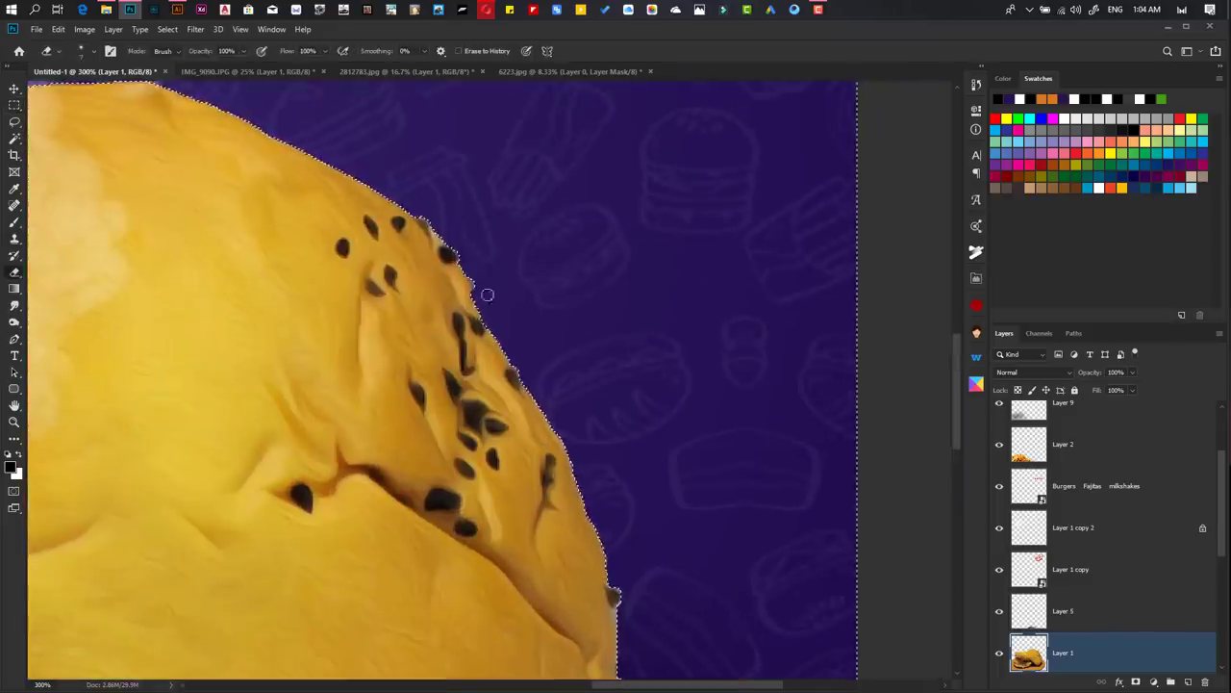
- Paint soft shading onto the burger bun on a new layer
{"action": "key", "text": "m"}
{"action": "key", "text": "ctrl+1"}
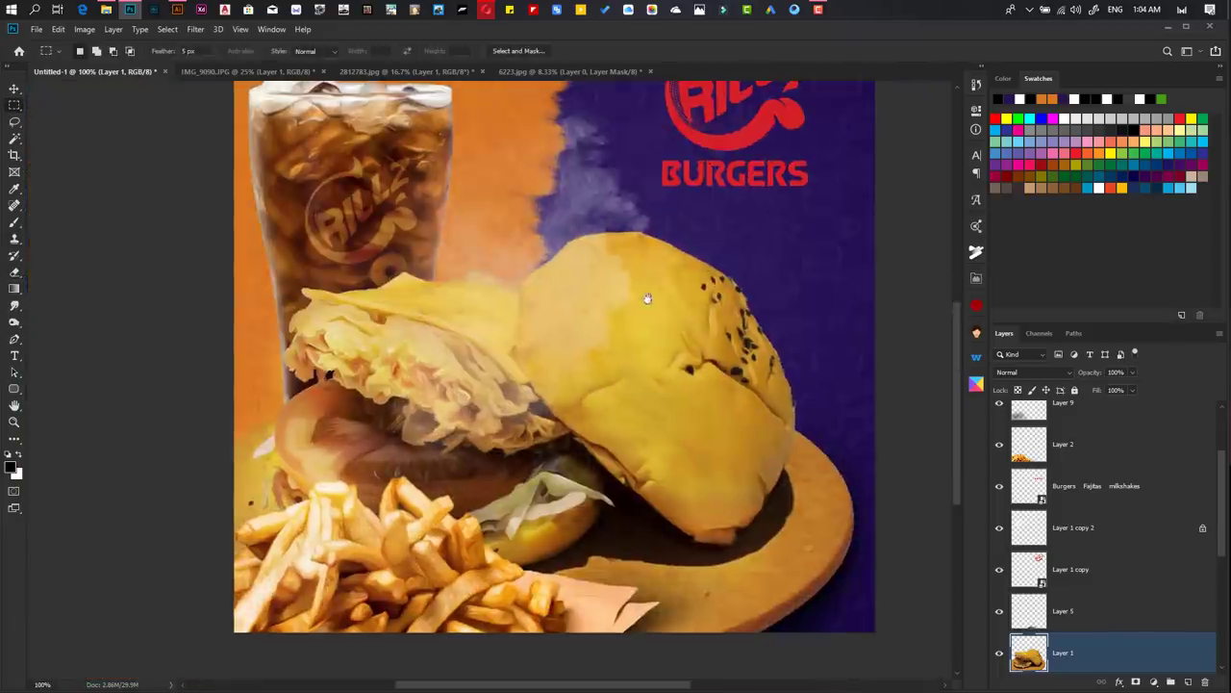
{"action": "key", "text": "ctrl+shift+n"}
{"action": "key", "text": "b"}
{"action": "mouse_move", "coordinate": [643, 295]}
{"action": "left_mouse_down"}
{"action": "mouse_move", "coordinate": [720, 385]}
{"action": "mouse_move", "coordinate": [677, 359]}
{"action": "left_mouse_up"}
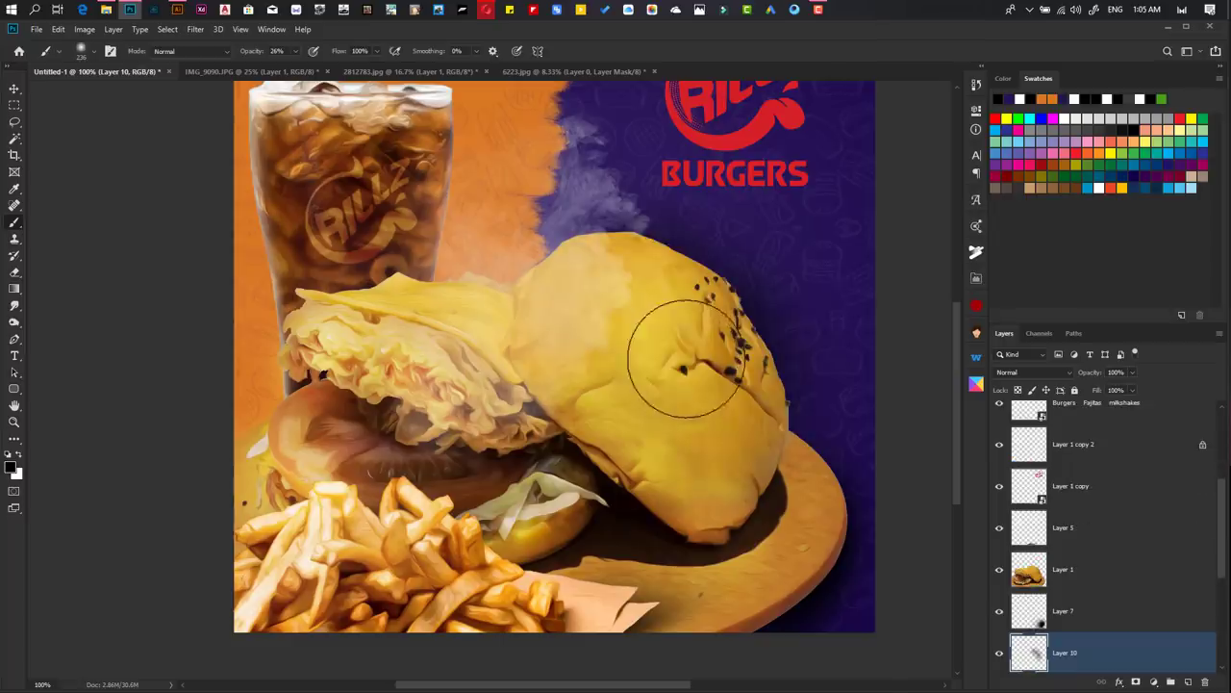
- Reshape the bun shading with Free Transform and duplicate the shading layer
{"action": "key", "text": "ctrl+t"}
{"action": "left_click_drag", "start_coordinate": [869, 156], "coordinate": [816, 205]}
{"action": "left_click_drag", "start_coordinate": [869, 522], "coordinate": [881, 604]}
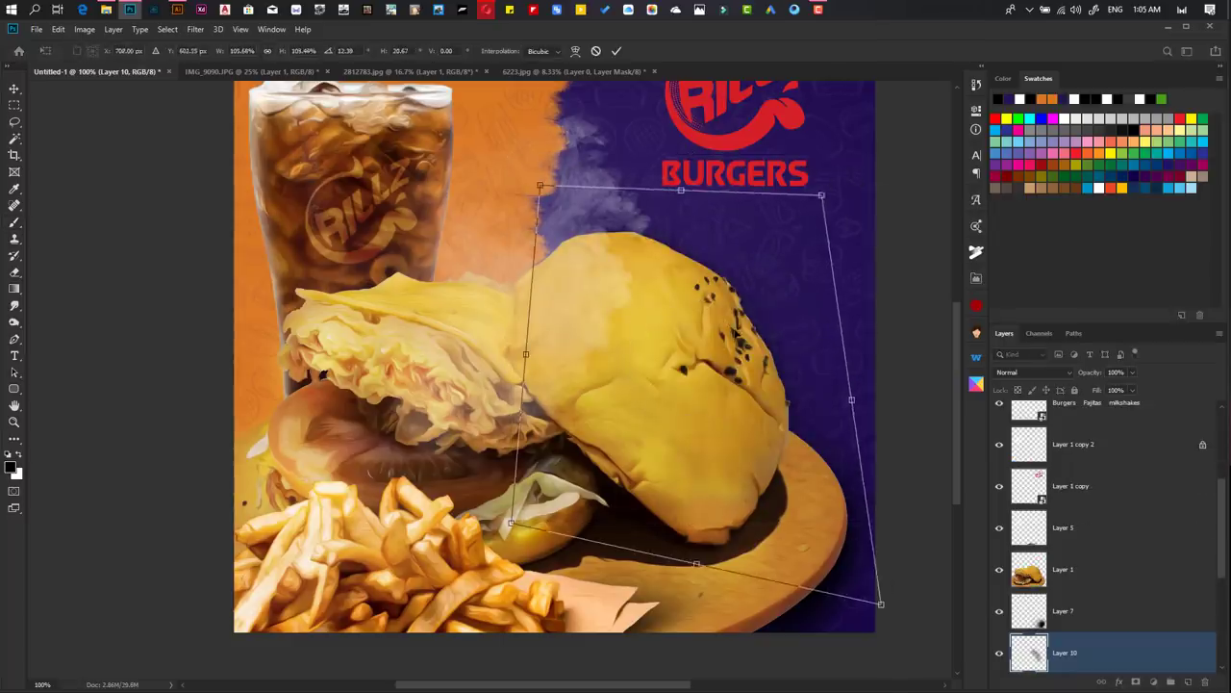
{"action": "key", "text": "Return"}
{"action": "key", "text": "ctrl+j"}
{"action": "key", "text": "ctrl+minus"}
- Give the RILLZ and BURGERS logo layers a white Color Overlay and enlarge them at top right
{"action": "left_click", "coordinate": [1107, 409]}
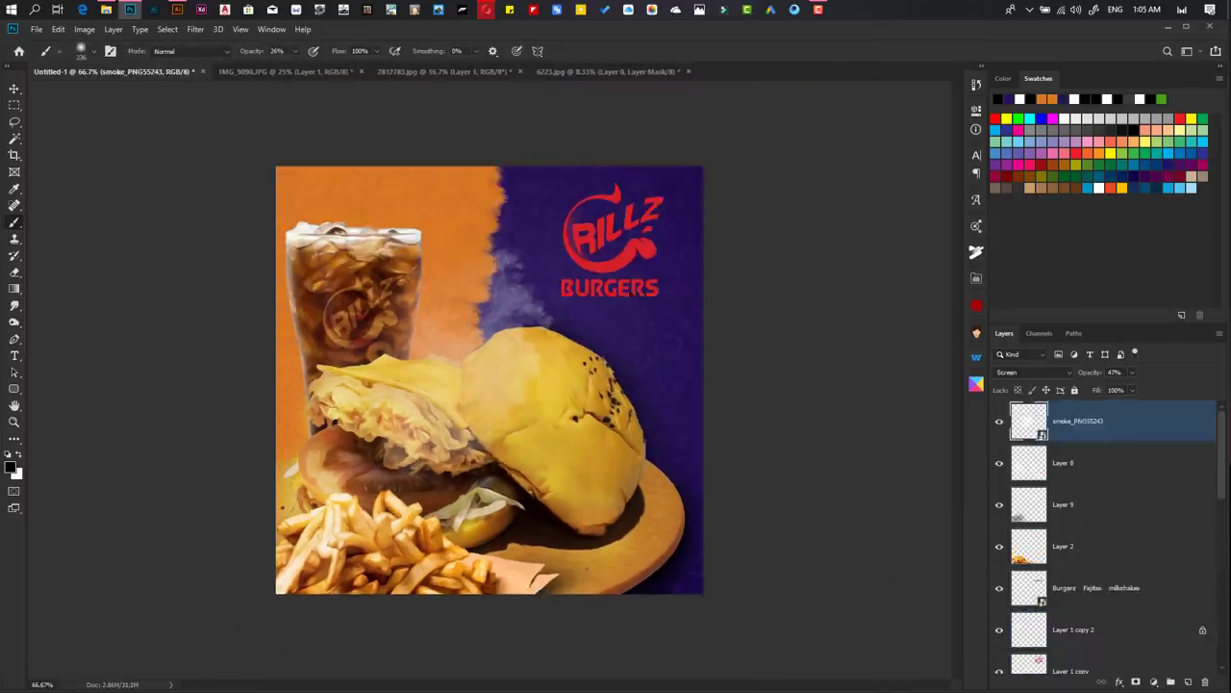
{"action": "scroll", "coordinate": [1106, 529], "scroll_direction": "up", "scroll_amount": 2}
{"action": "double_click", "coordinate": [1155, 587]}
{"action": "left_click", "coordinate": [763, 396]}
{"action": "left_click", "coordinate": [1178, 231]}
{"action": "left_click", "coordinate": [1099, 652]}
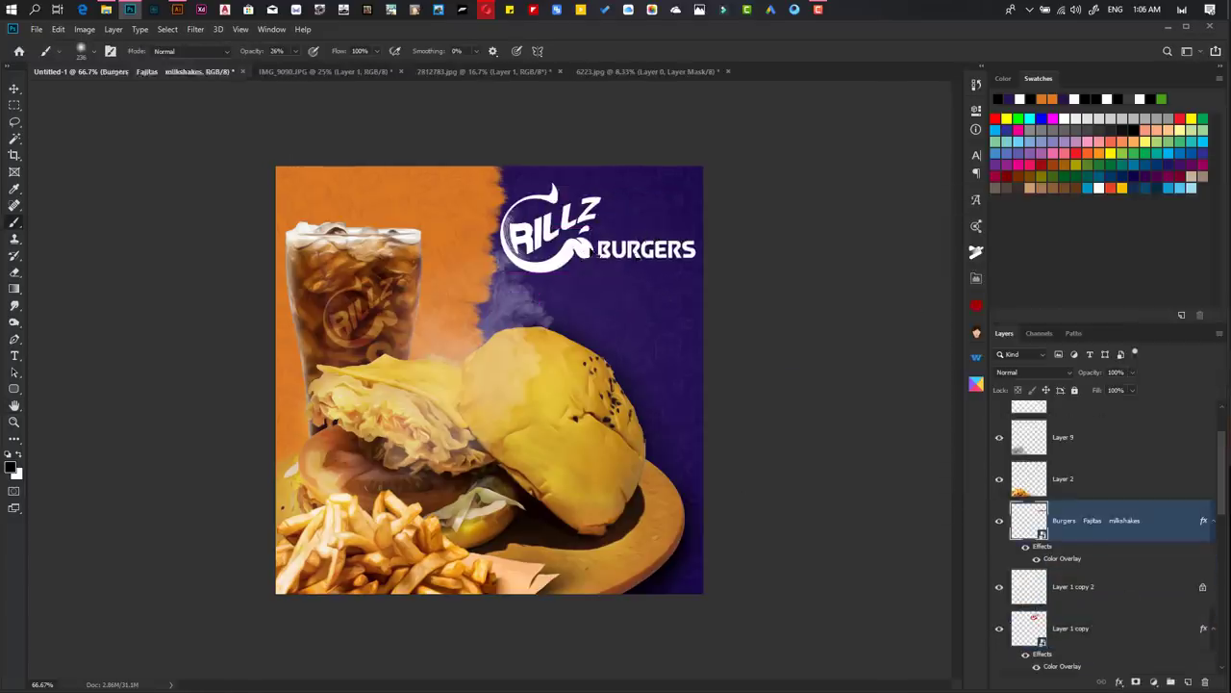
{"action": "left_click", "coordinate": [1071, 628], "text": "ctrl"}
{"action": "left_click_drag", "start_coordinate": [615, 221], "coordinate": [596, 217]}
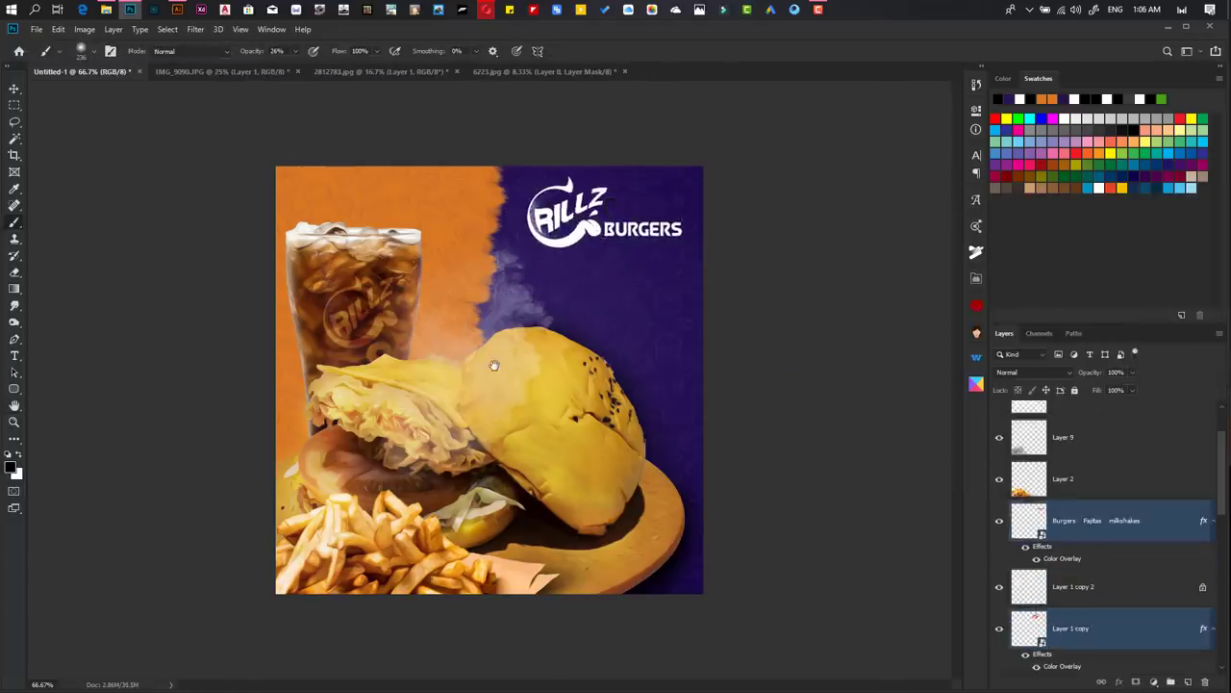
- Paint faded dark shading over the cola glass on a new bottom layer
{"action": "key", "text": "ctrl+shift+alt+n"}
{"action": "key", "text": "4"}
{"action": "key", "text": "8"}
{"action": "left_click_drag", "start_coordinate": [356, 289], "coordinate": [394, 298]}
{"action": "key", "text": "ctrl+shift+bracketleft"}
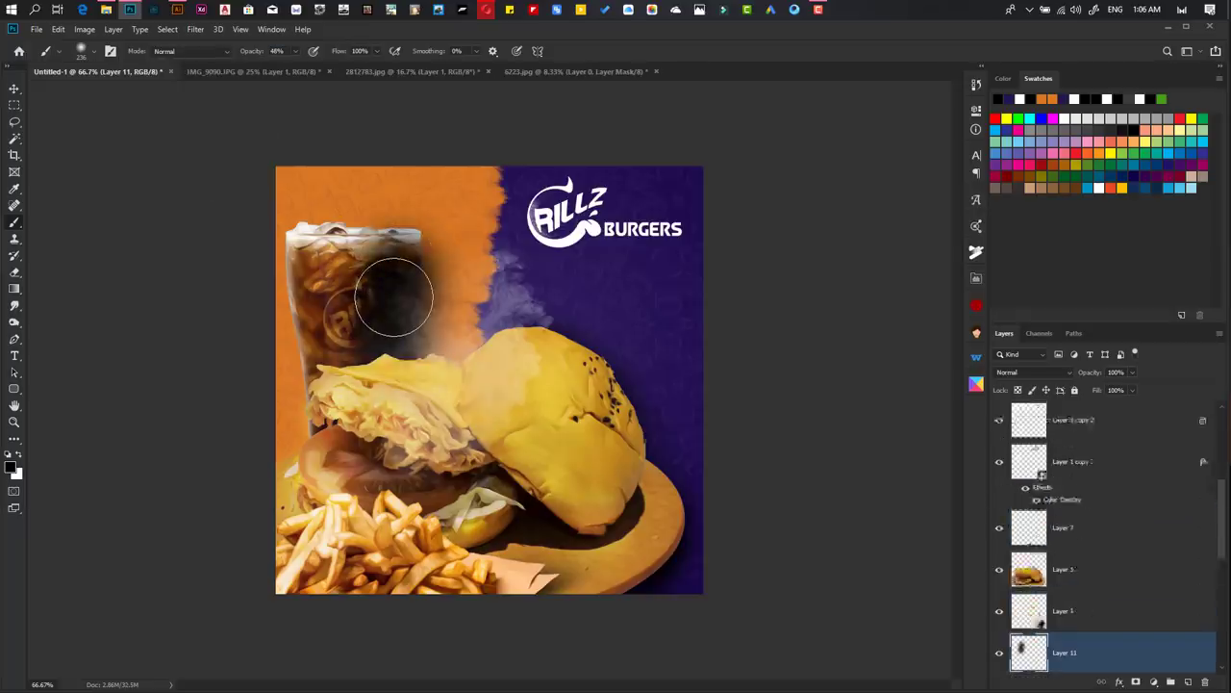
{"action": "left_click_drag", "start_coordinate": [1090, 372], "coordinate": [1049, 375]}
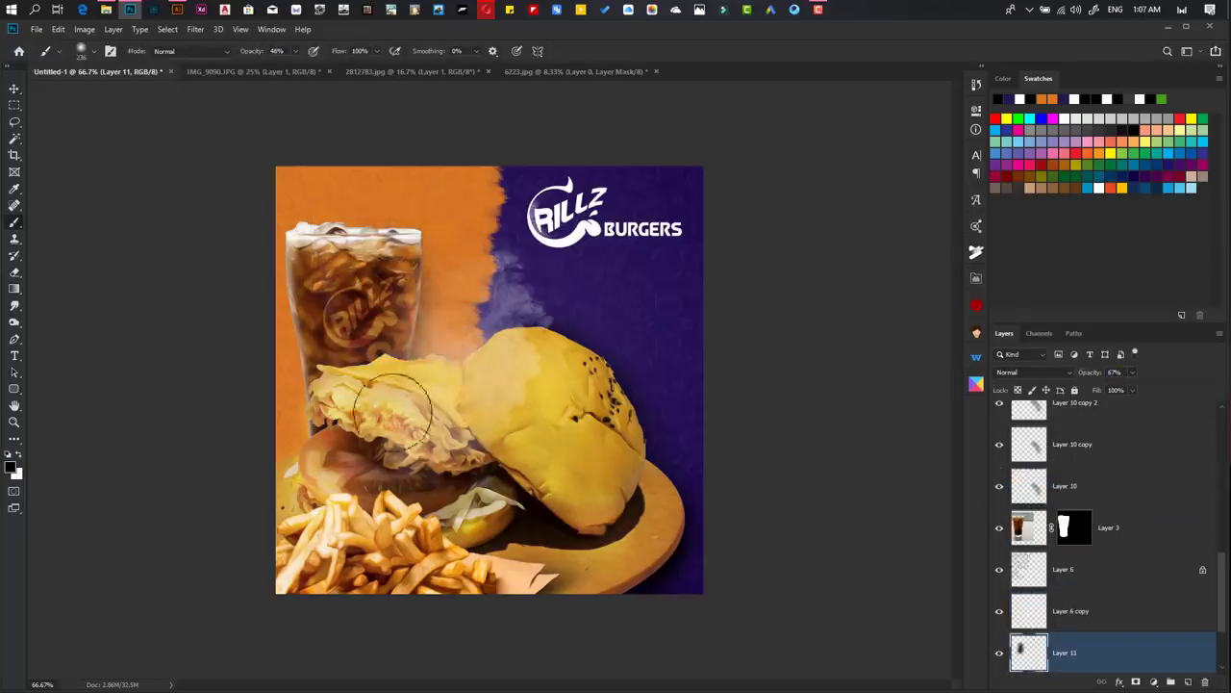
- Save the poster as test.tif
{"action": "key", "text": "ctrl+s"}
{"action": "type", "text": "test"}
{"action": "key", "text": "Return"}
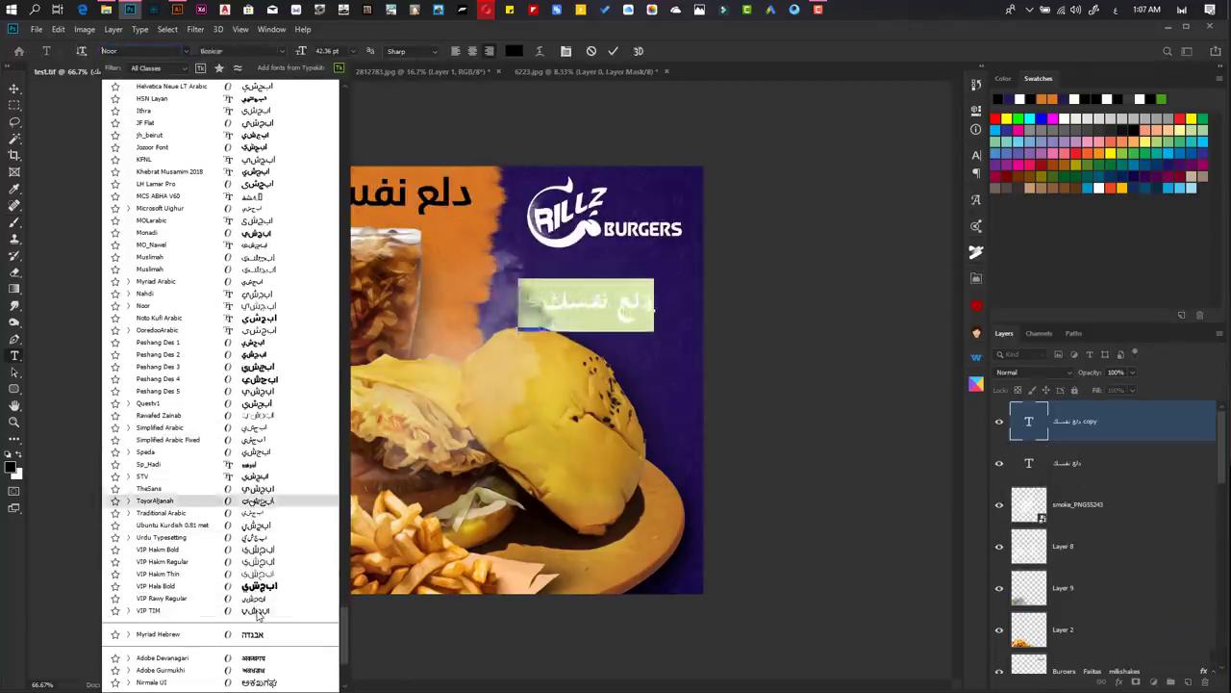
- Try Jozoor Font, then set the Arabic headline to AL-Gemah-Alhoda
{"action": "key", "text": "Up"}
{"action": "key", "text": "Up"}
{"action": "key", "text": "Up"}
{"action": "key", "text": "Up"}
{"action": "key", "text": "Up"}
{"action": "key", "text": "Up"}
{"action": "key", "text": "Up"}
{"action": "key", "text": "Up"}
{"action": "key", "text": "Up"}
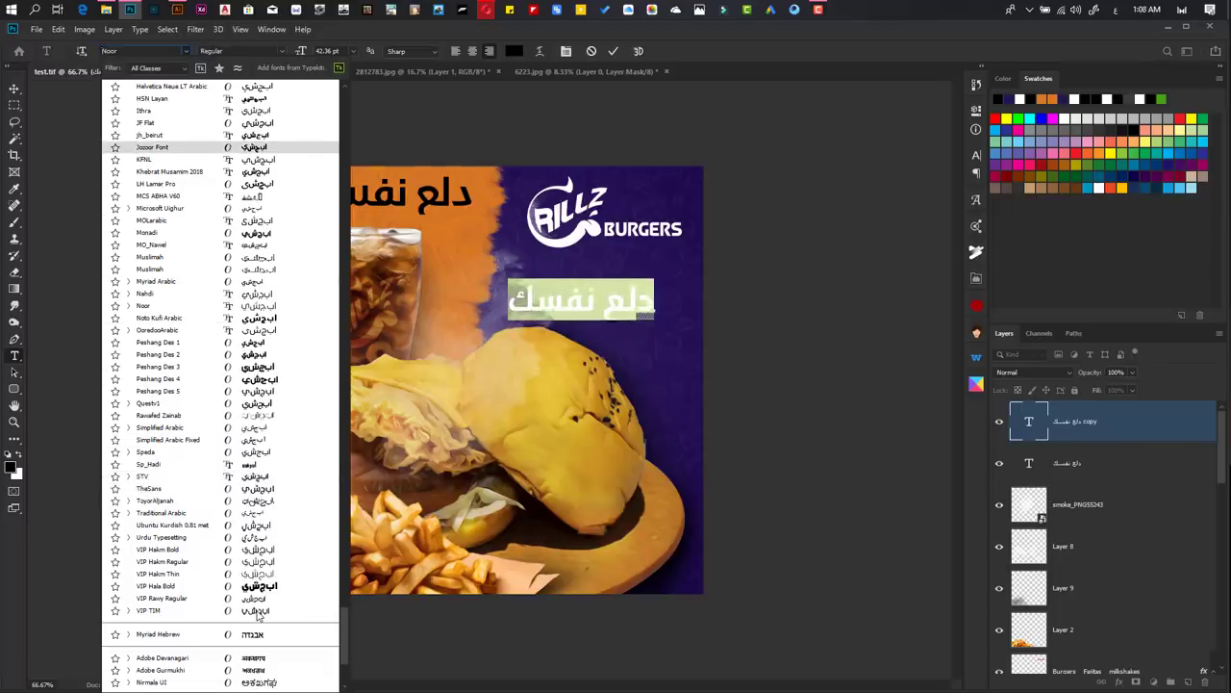
{"action": "key", "text": "Return"}
{"action": "key", "text": "ctrl+Return"}
{"action": "triple_click", "coordinate": [577, 294]}
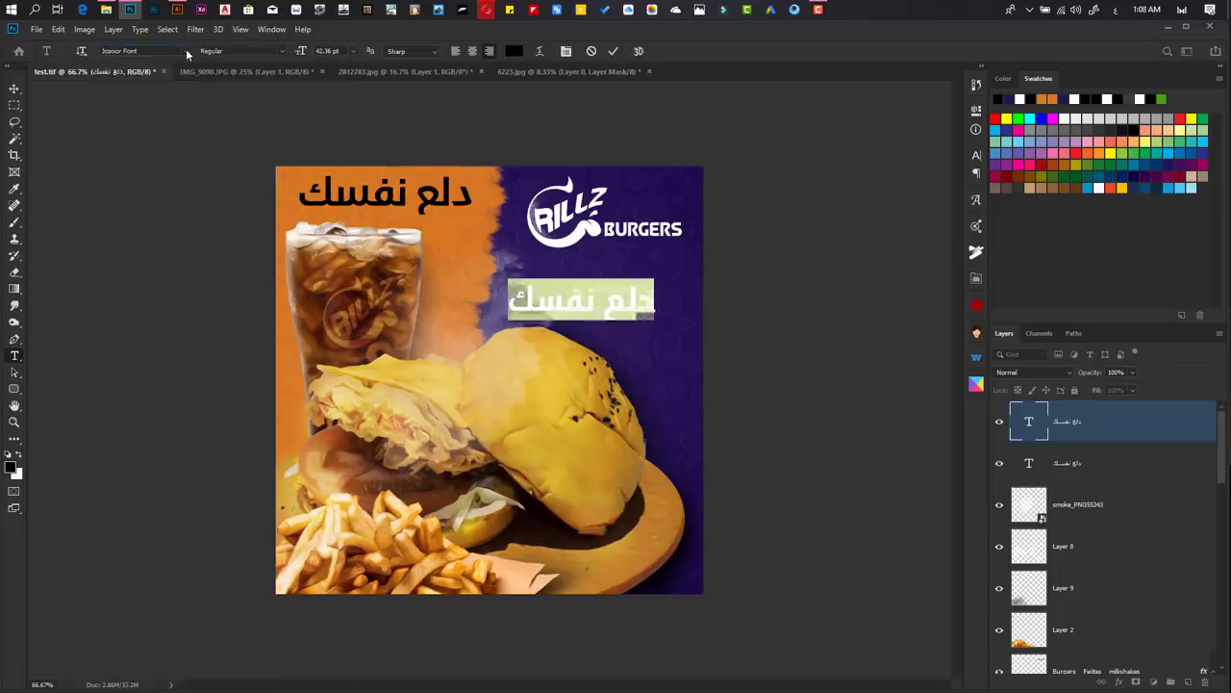
{"action": "left_click", "coordinate": [185, 50]}
{"action": "scroll", "coordinate": [185, 221], "scroll_direction": "up", "scroll_amount": 5}
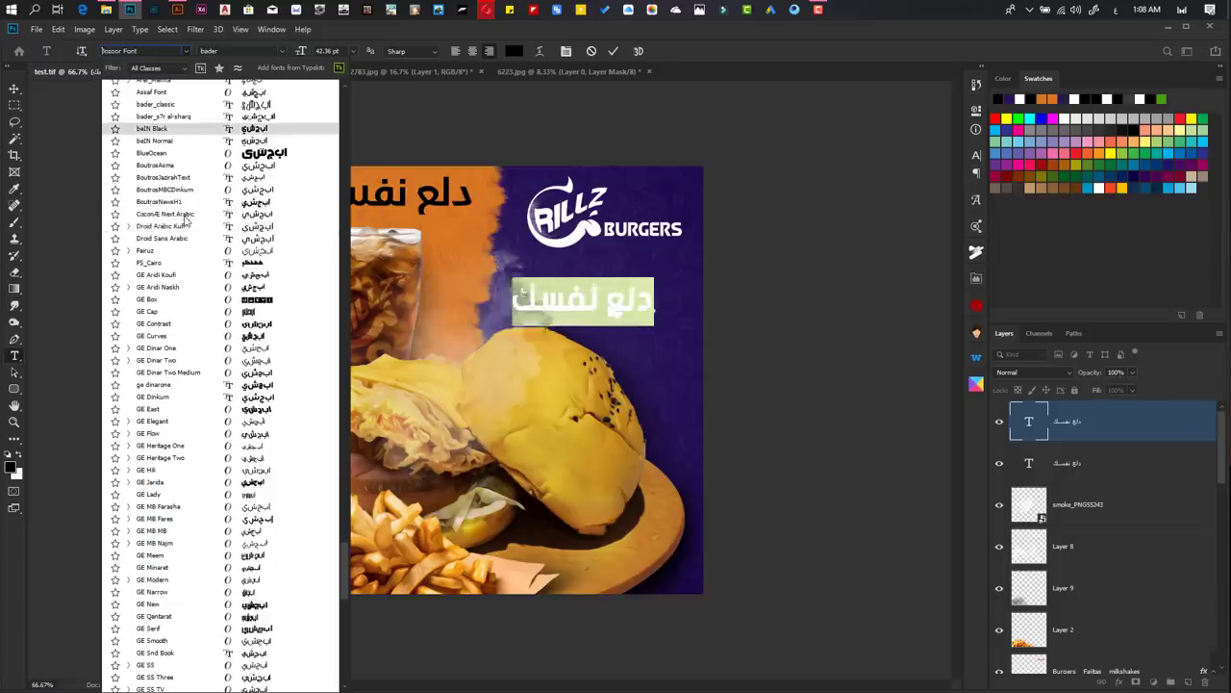
{"action": "scroll", "coordinate": [186, 221], "scroll_direction": "up", "scroll_amount": 5}
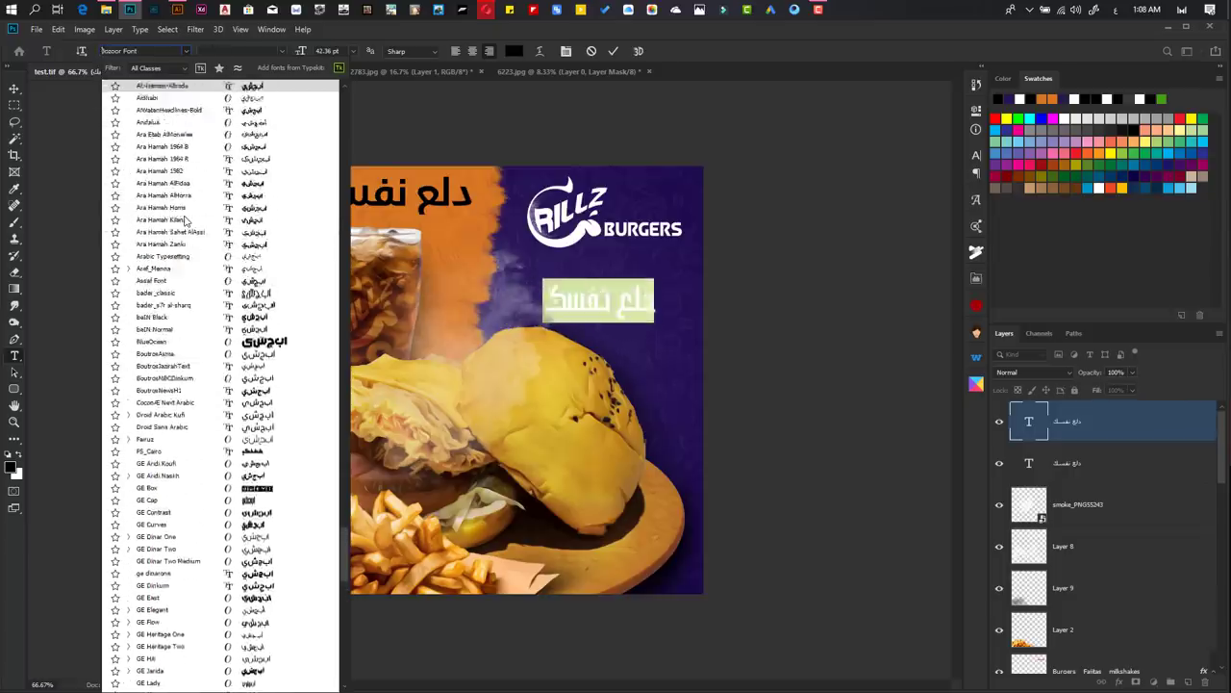
{"action": "key", "text": "Return"}
- Make the headline white and larger, rasterize it, and tilt it counter-clockwise
{"action": "key", "text": "ctrl+z"}
{"action": "key", "text": "ctrl+z"}
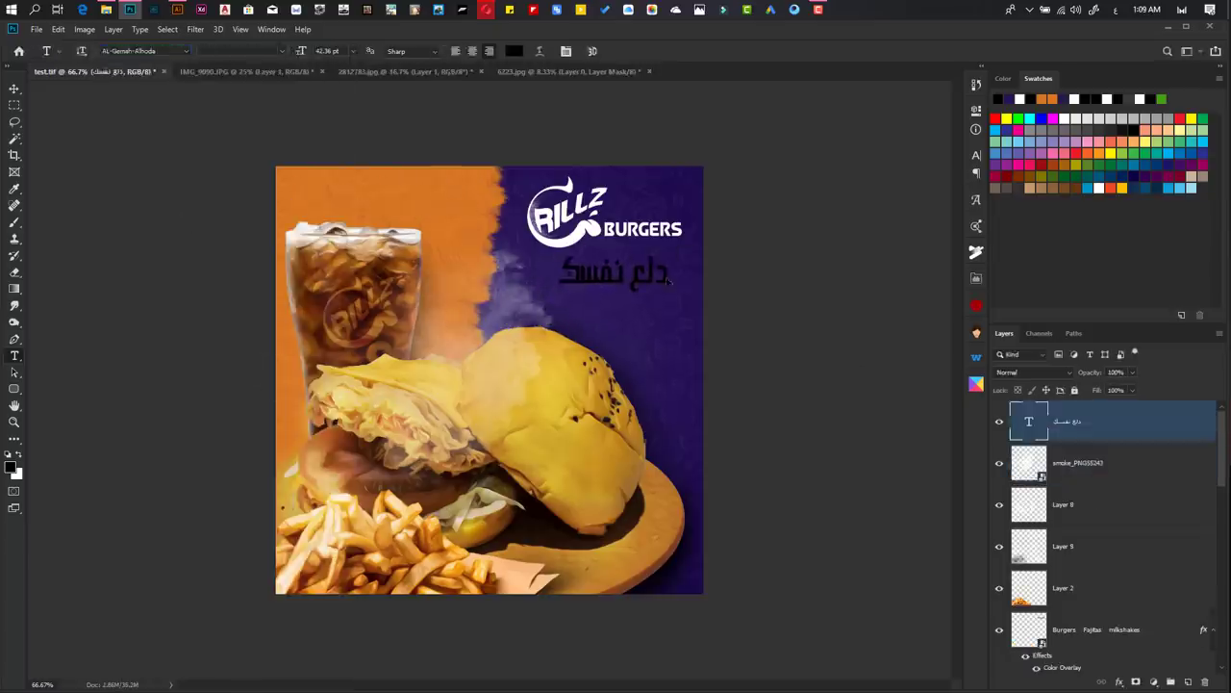
{"action": "key", "text": "ctrl+t"}
{"action": "key", "text": "Return"}
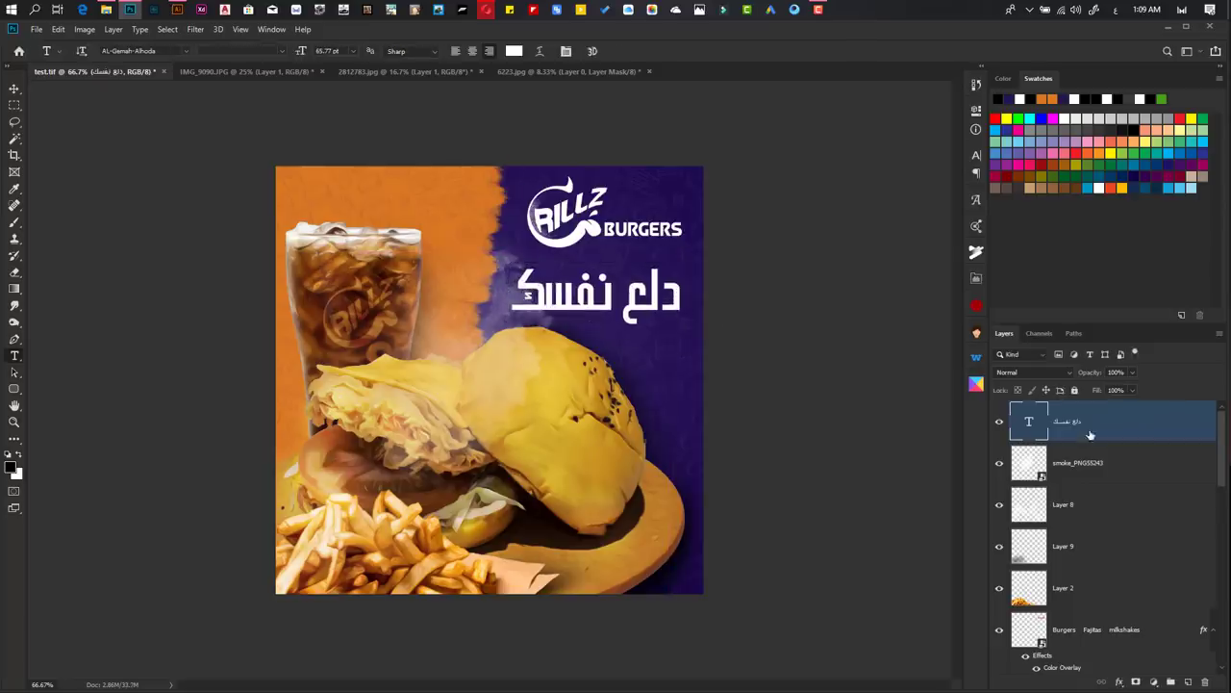
{"action": "right_click", "coordinate": [1089, 467]}
{"action": "left_click", "coordinate": [962, 356]}
{"action": "key", "text": "ctrl+t"}
{"action": "left_click_drag", "start_coordinate": [685, 289], "coordinate": [688, 268]}
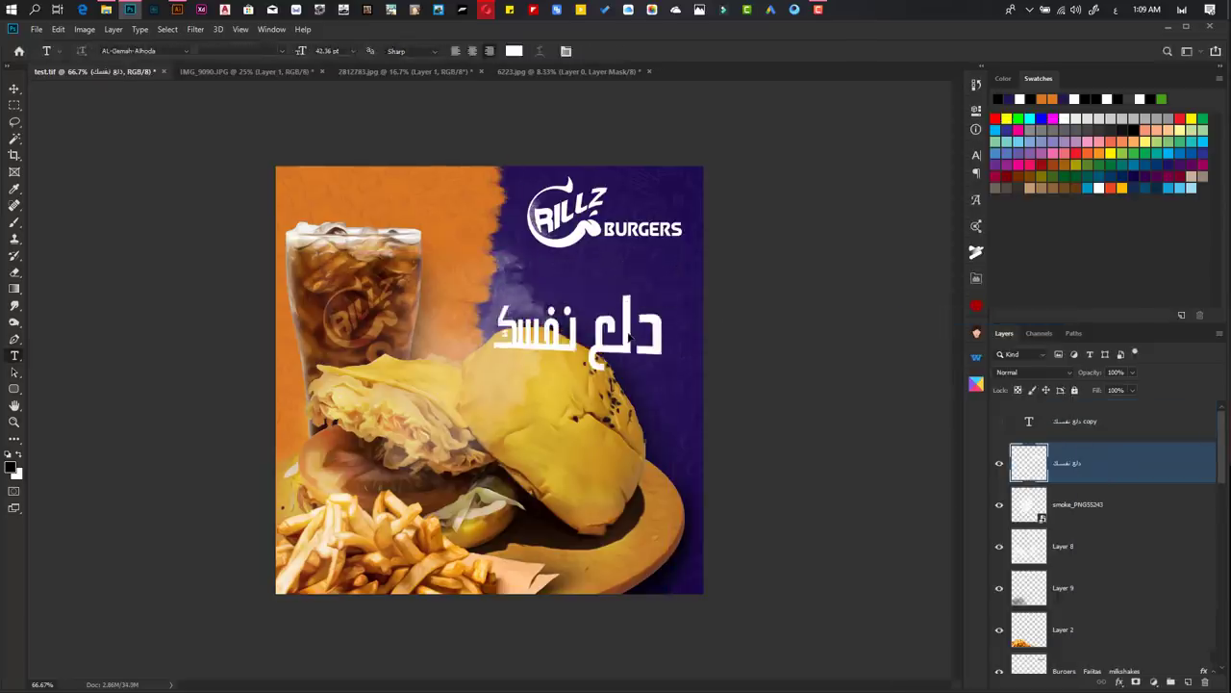
{"action": "left_click_drag", "start_coordinate": [461, 299], "coordinate": [467, 301]}
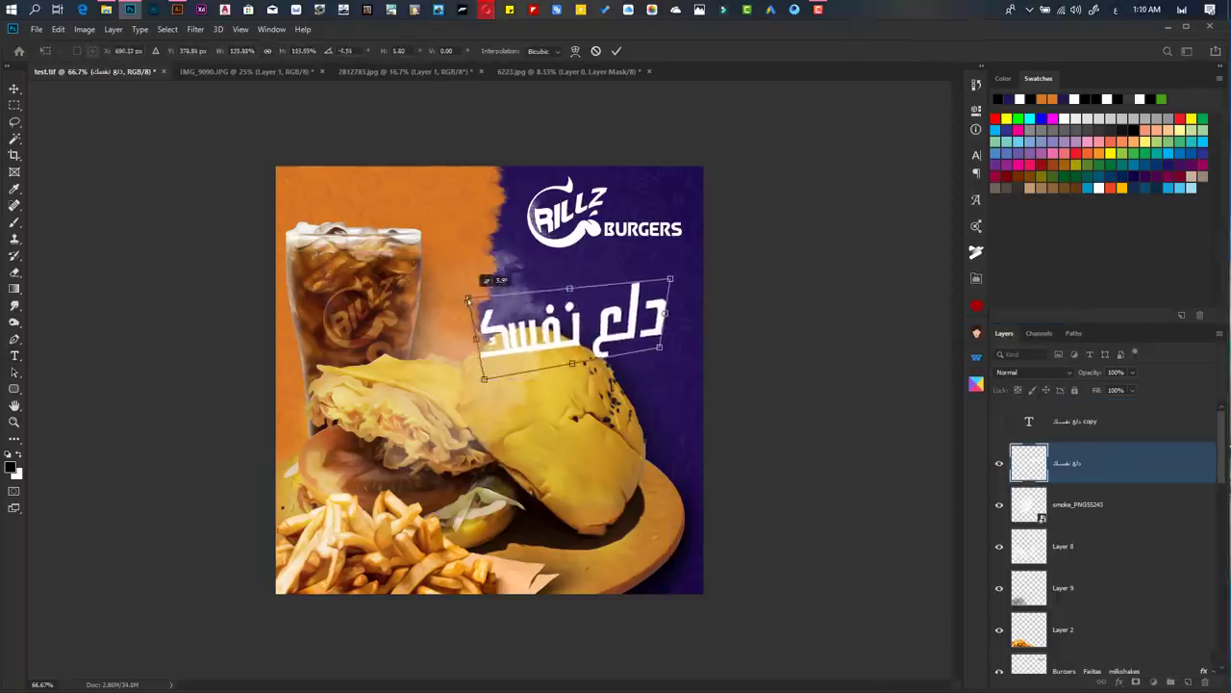
{"action": "double_click", "coordinate": [1029, 462]}
- Add an orange Drop Shadow with Spread 100 and Distance 0 to the headline
{"action": "left_click", "coordinate": [1033, 255]}
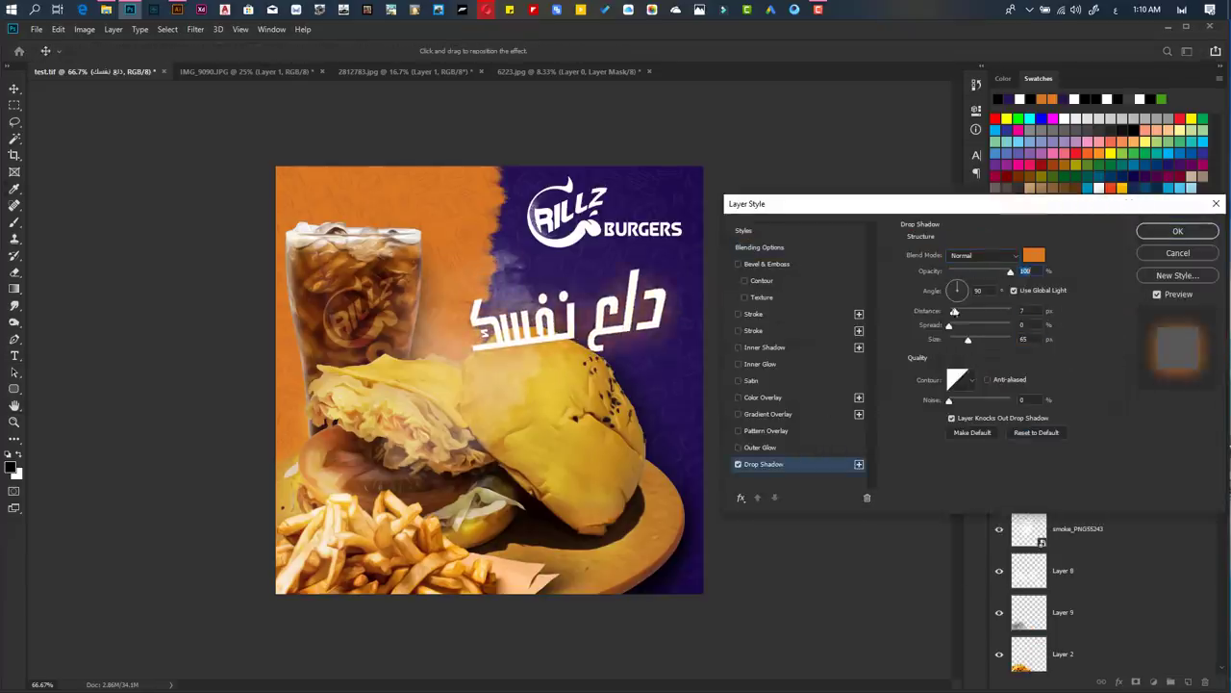
{"action": "left_click_drag", "start_coordinate": [955, 311], "coordinate": [949, 311]}
{"action": "mouse_move", "coordinate": [948, 326]}
{"action": "left_mouse_down"}
{"action": "mouse_move", "coordinate": [1011, 325]}
{"action": "mouse_move", "coordinate": [952, 343]}
{"action": "left_mouse_up"}
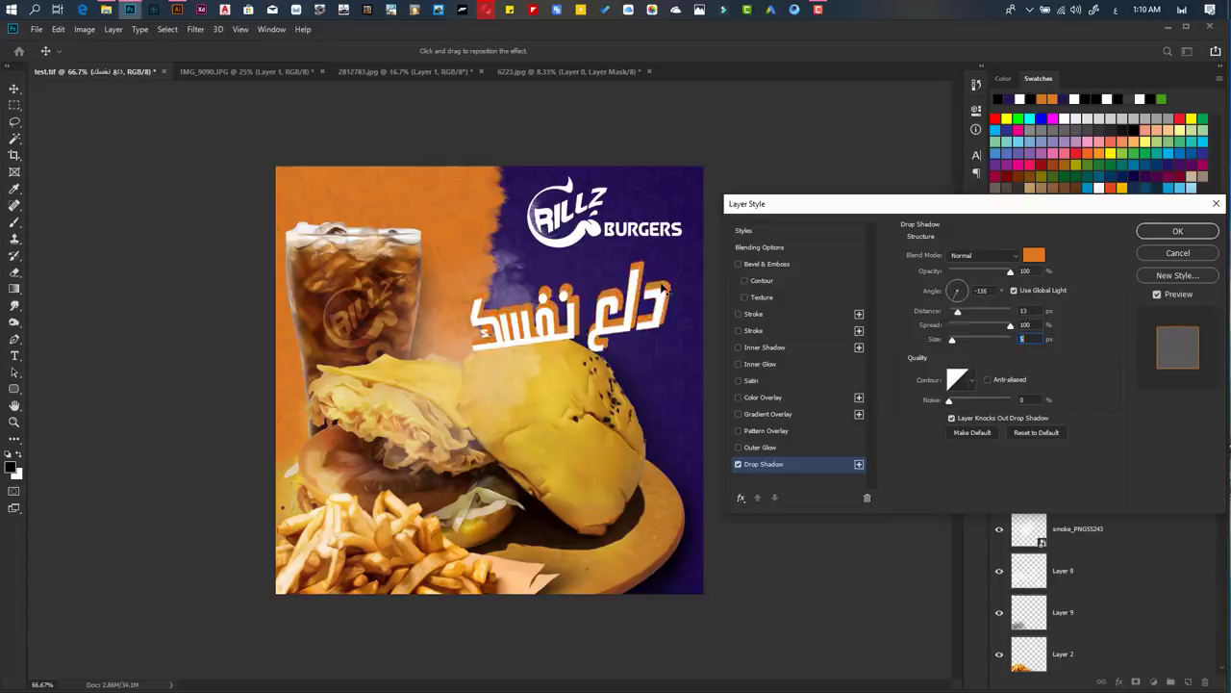
{"action": "left_click", "coordinate": [1034, 255]}
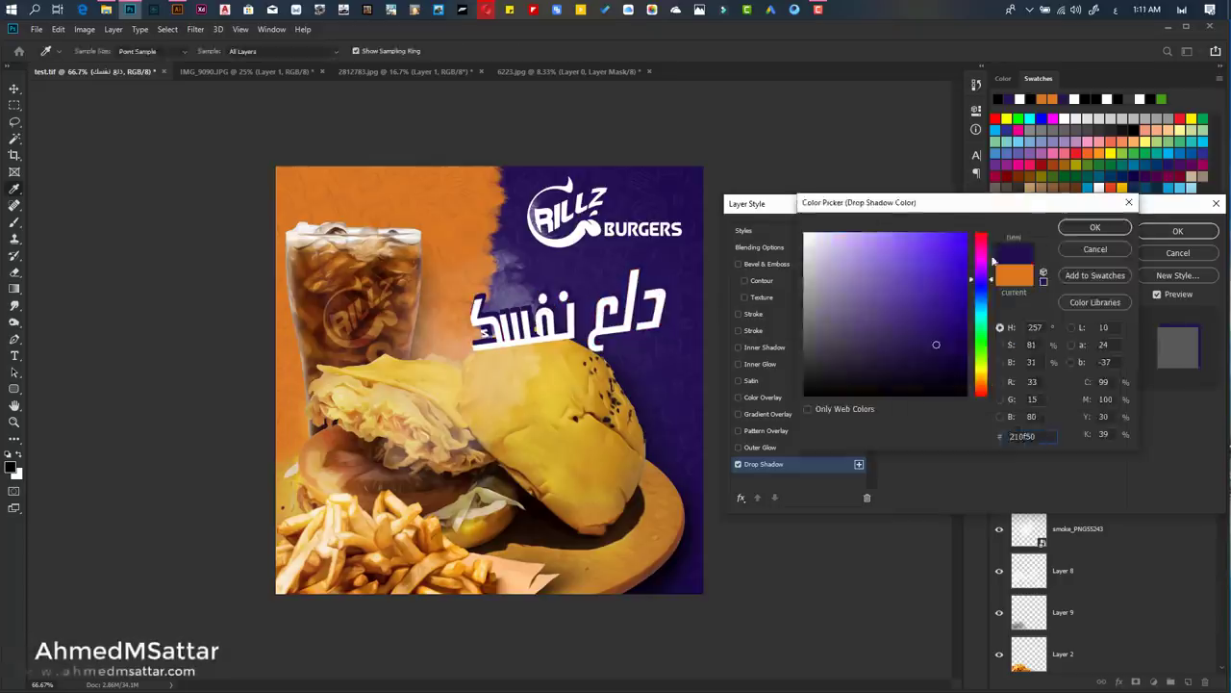
{"action": "left_click", "coordinate": [1094, 228]}
- Add a second stacked Drop Shadow, apply the style, and duplicate the headline below it
{"action": "left_click", "coordinate": [859, 464]}
{"action": "left_click_drag", "start_coordinate": [953, 339], "coordinate": [953, 340]}
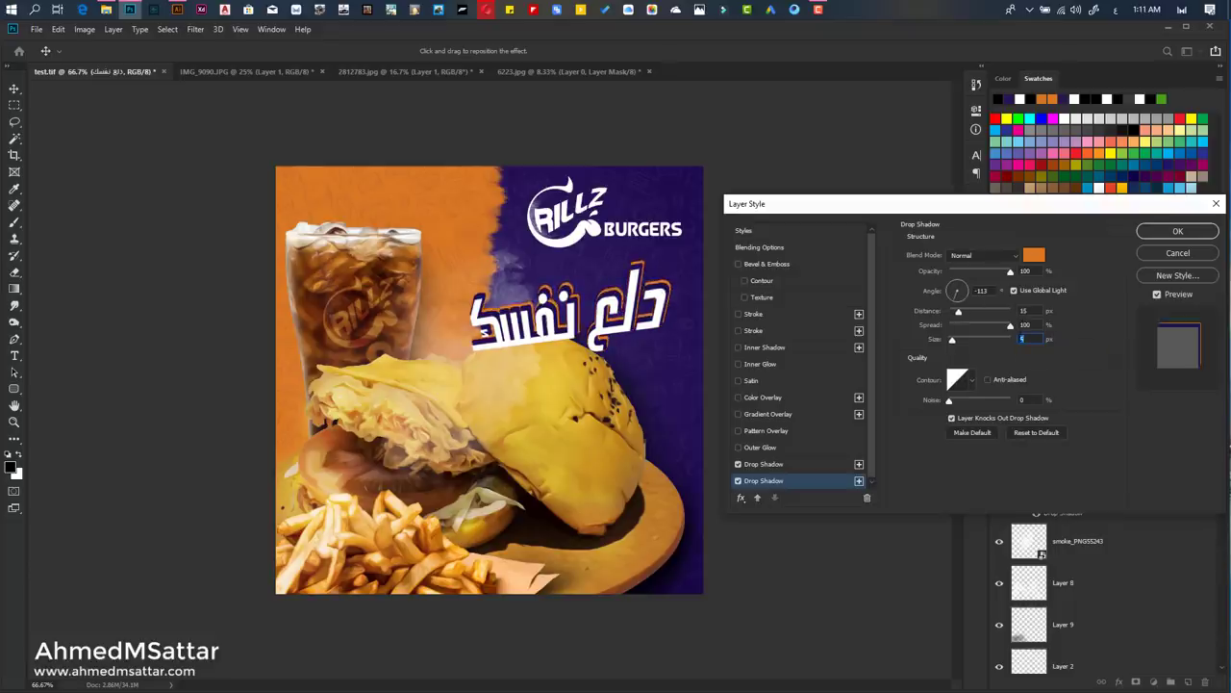
{"action": "key", "text": "Return"}
{"action": "key", "text": "ctrl+j"}
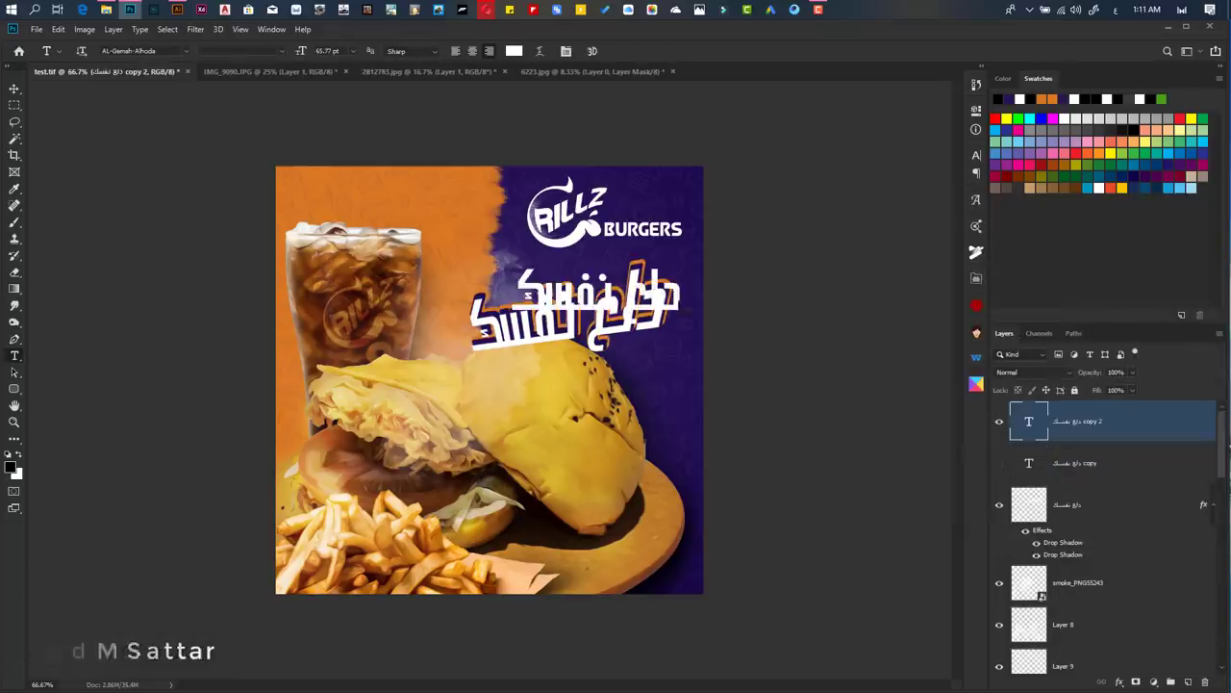
{"action": "mouse_move", "coordinate": [618, 320]}
{"action": "left_mouse_down"}
{"action": "mouse_move", "coordinate": [452, 200]}
{"action": "mouse_move", "coordinate": [635, 371]}
{"action": "left_mouse_up"}
- Retype the copy as the subtitle بأحلى طعم, change its font, and scale it under the headline
{"action": "triple_click", "coordinate": [452, 199]}
{"action": "type", "text": "بأحب"}
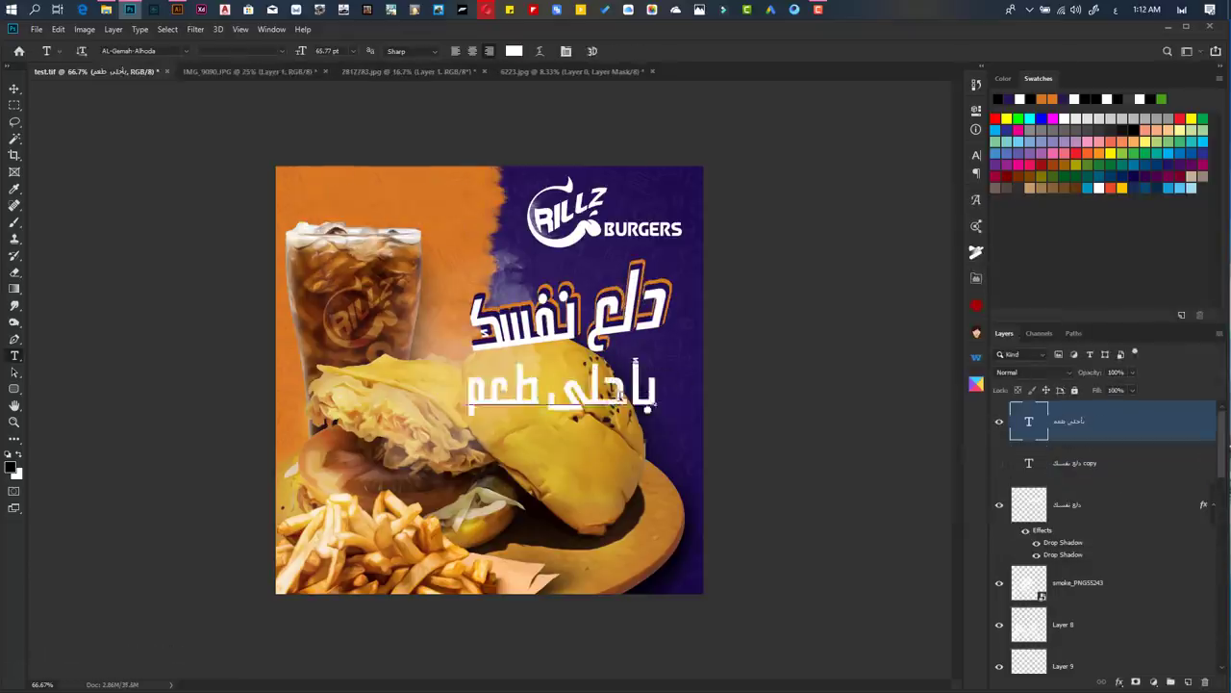
{"action": "key", "text": "ctrl+a"}
{"action": "left_click", "coordinate": [144, 50]}
{"action": "left_click", "coordinate": [193, 102]}
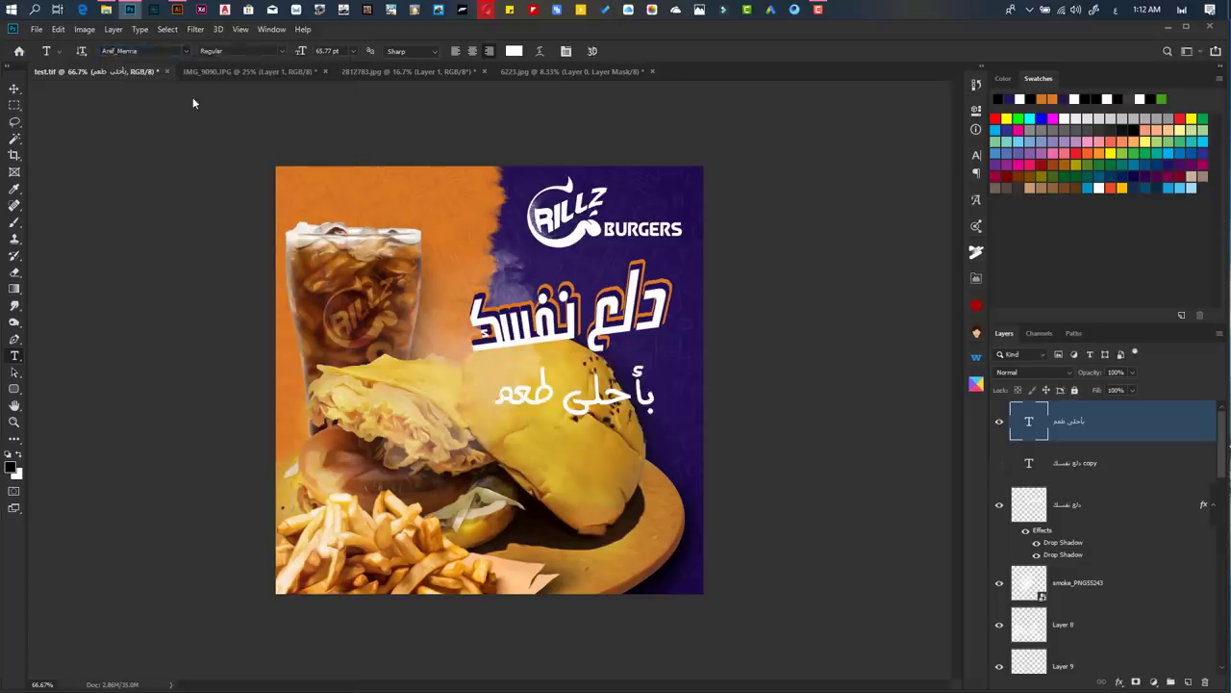
{"action": "key", "text": "ctrl+t"}
{"action": "left_click_drag", "start_coordinate": [481, 364], "coordinate": [543, 365]}
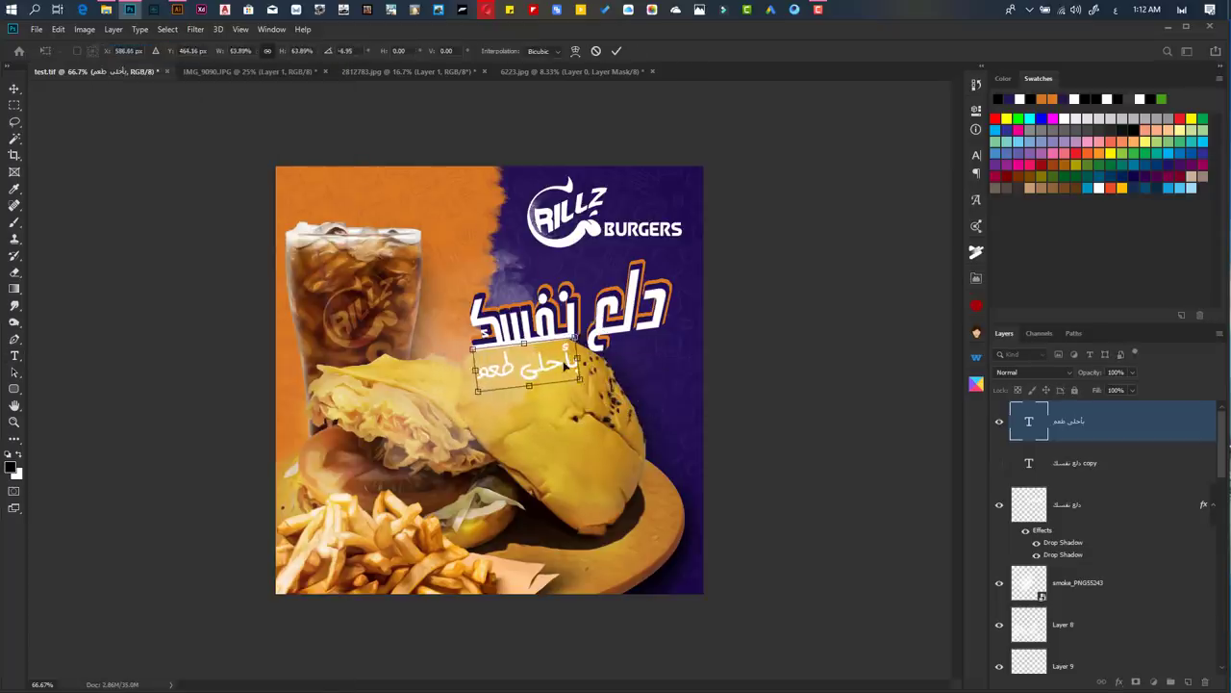
{"action": "key", "text": "Return"}
- Colour the subtitle dark purple and give it a white Drop Shadow
{"action": "left_click", "coordinate": [514, 50]}
{"action": "left_click", "coordinate": [1099, 225]}
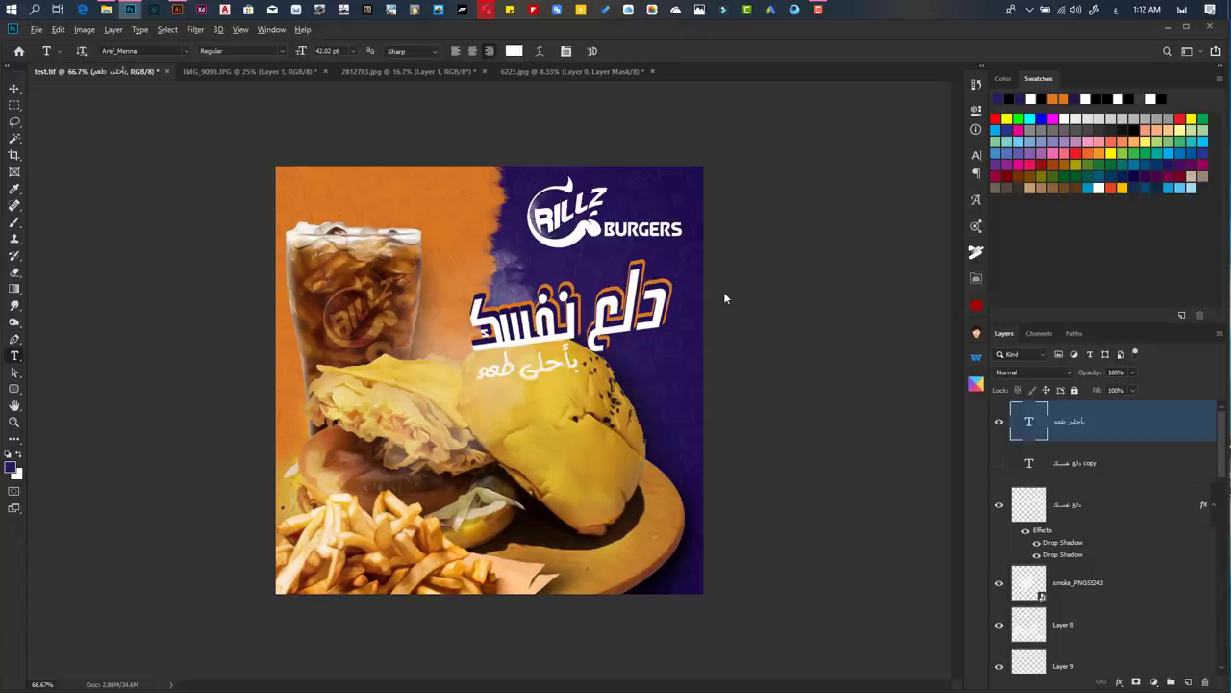
{"action": "double_click", "coordinate": [1132, 431]}
{"action": "left_click", "coordinate": [1034, 255]}
{"action": "left_click", "coordinate": [577, 308]}
{"action": "key", "text": "Return"}
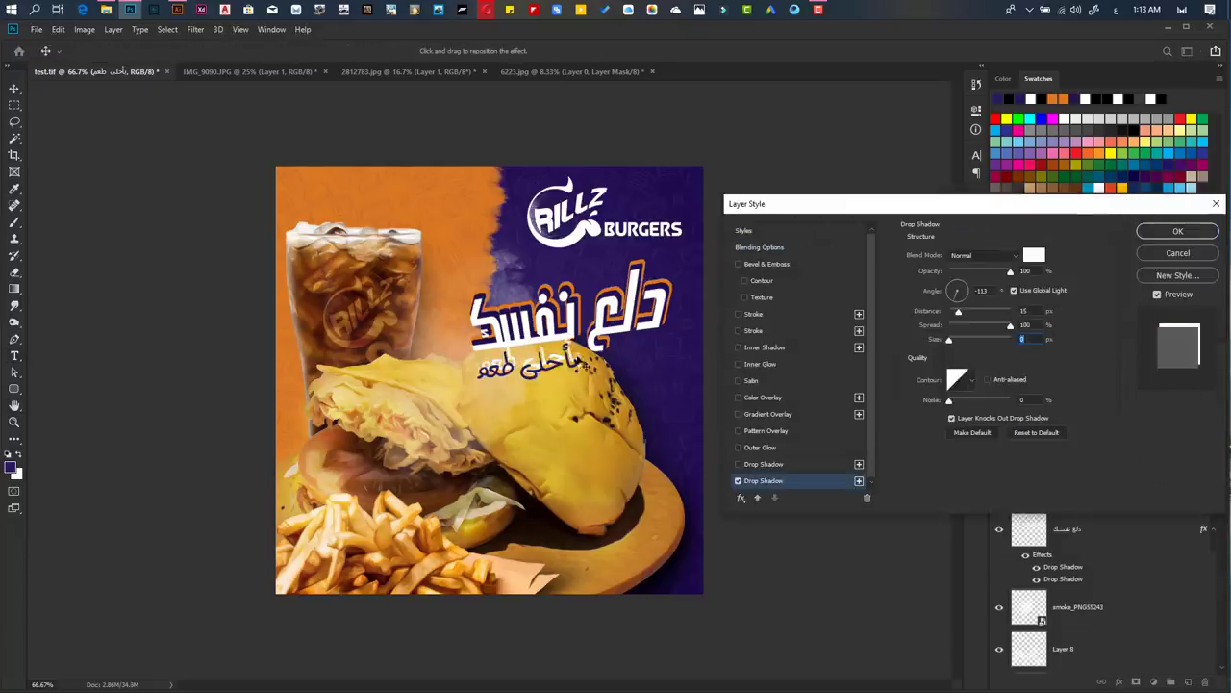
{"action": "left_click_drag", "start_coordinate": [577, 327], "coordinate": [575, 363]}
{"action": "left_click", "coordinate": [1178, 231]}
- Rasterize and transform the subtitle, then move the smoke layer to the top of the stack
{"action": "right_click", "coordinate": [1068, 421]}
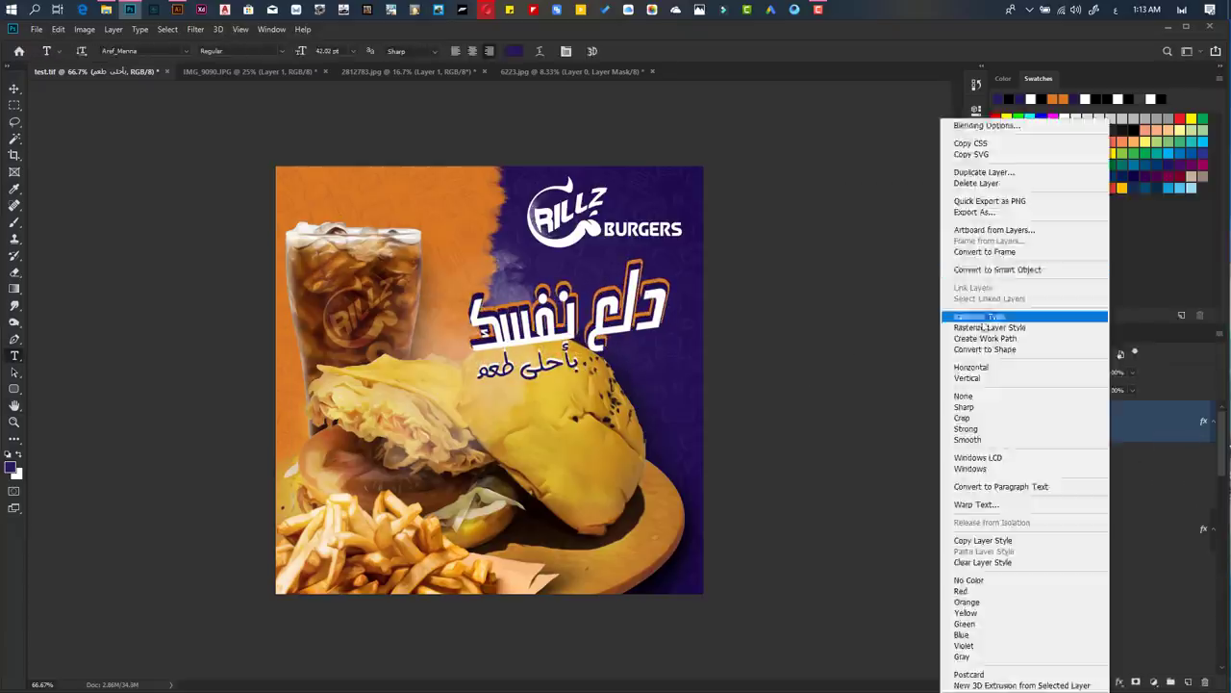
{"action": "left_click", "coordinate": [962, 314]}
{"action": "key", "text": "ctrl+t"}
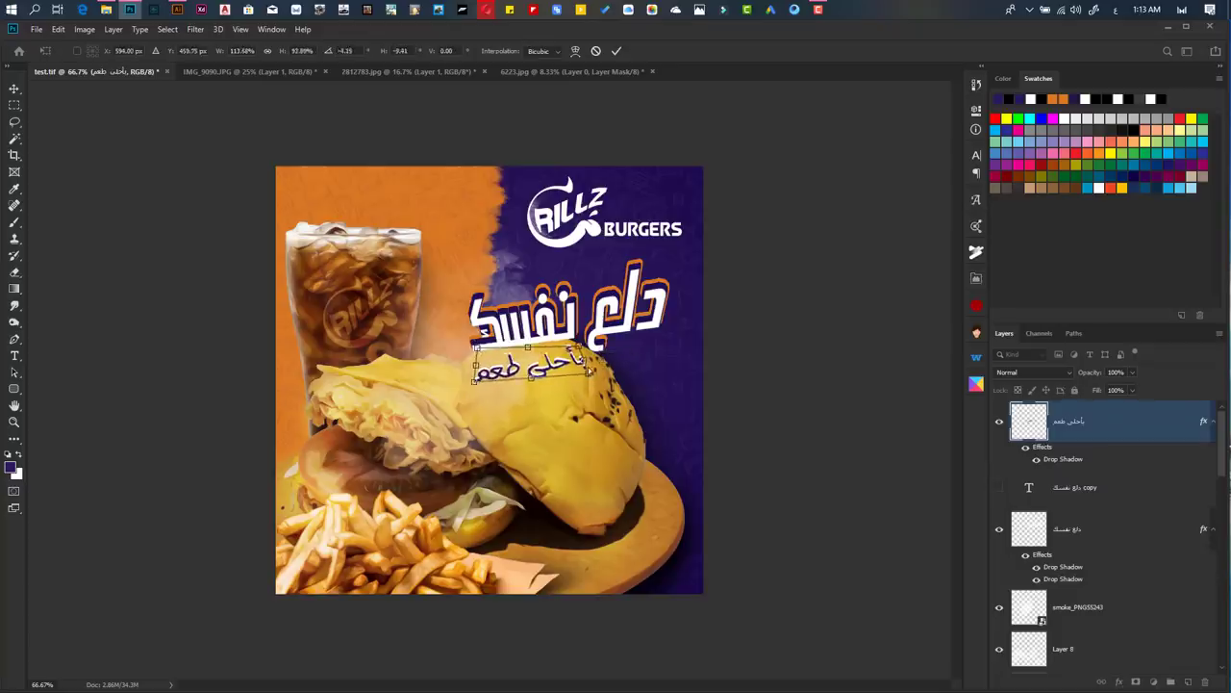
{"action": "key", "text": "Return"}
{"action": "key", "text": "t"}
{"action": "left_click_drag", "start_coordinate": [1068, 607], "coordinate": [1068, 414]}
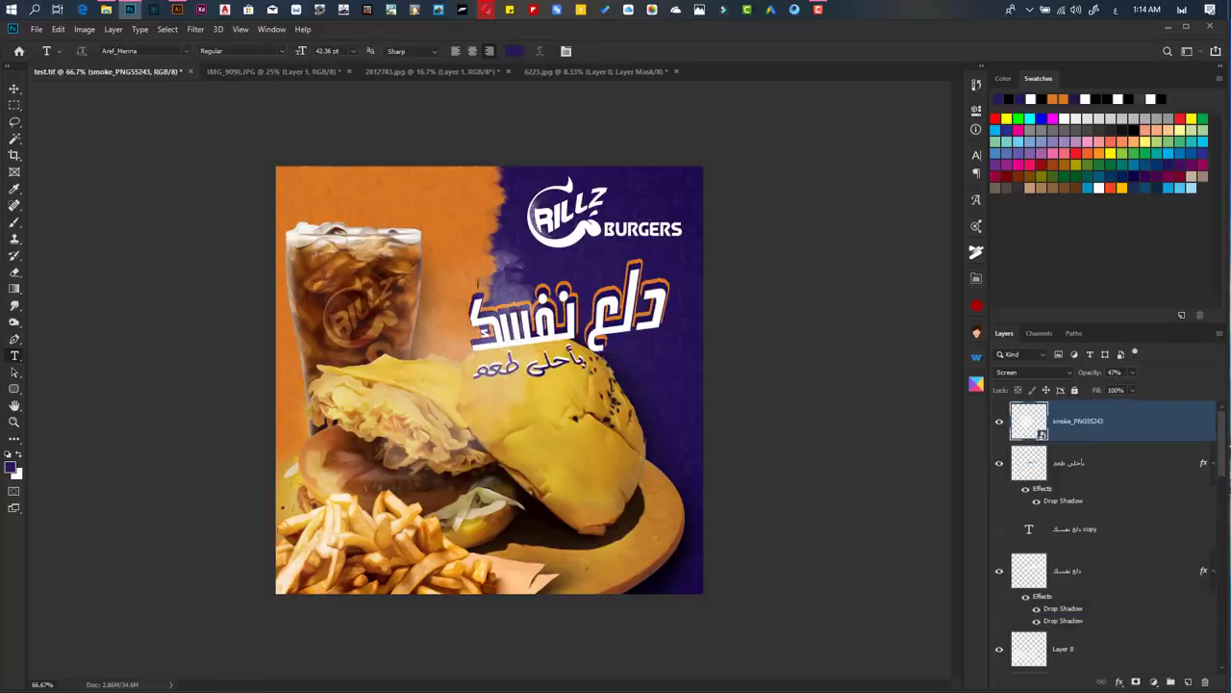
{"action": "left_click", "coordinate": [1106, 462]}
- Resize the headline and subtitle together and move the logo to the top-right corner
{"action": "left_click", "coordinate": [1107, 570], "text": "ctrl"}
{"action": "key", "text": "ctrl+t"}
{"action": "left_click_drag", "start_coordinate": [678, 323], "coordinate": [709, 308]}
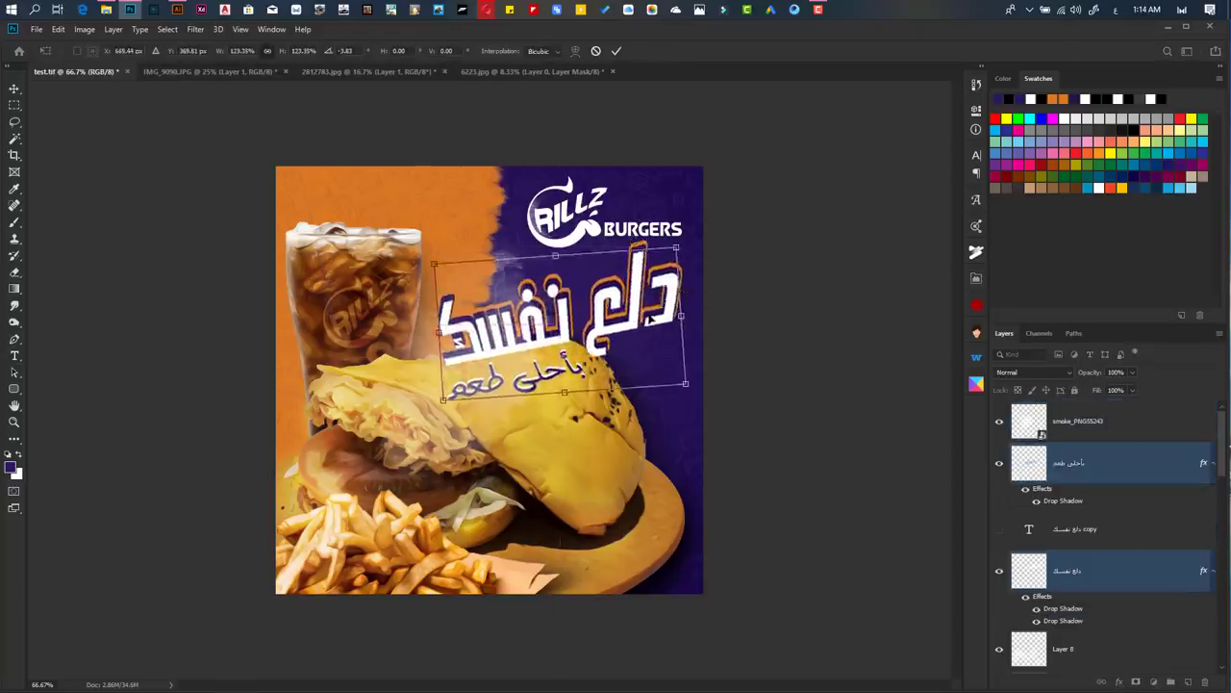
{"action": "left_click_drag", "start_coordinate": [389, 214], "coordinate": [676, 206]}
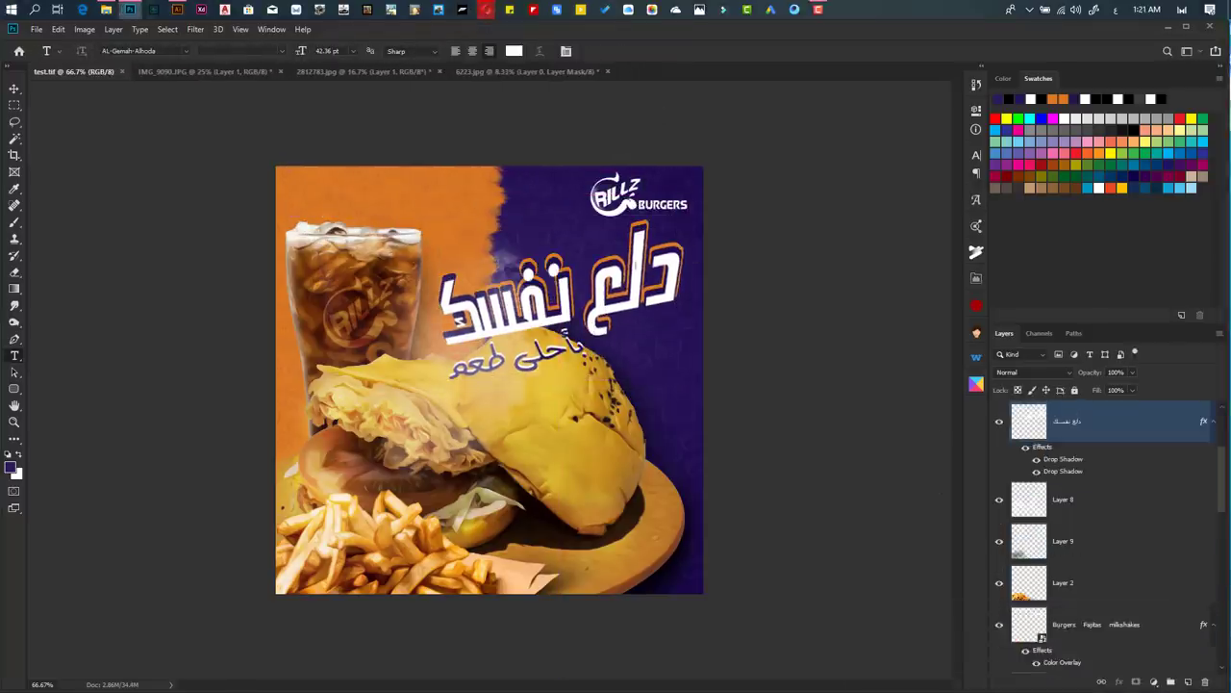
- Scale the headline and subtitle together to a larger size
{"action": "scroll", "coordinate": [1106, 539], "scroll_direction": "down", "scroll_amount": 3}
{"action": "scroll", "coordinate": [1107, 538], "scroll_direction": "up", "scroll_amount": 3}
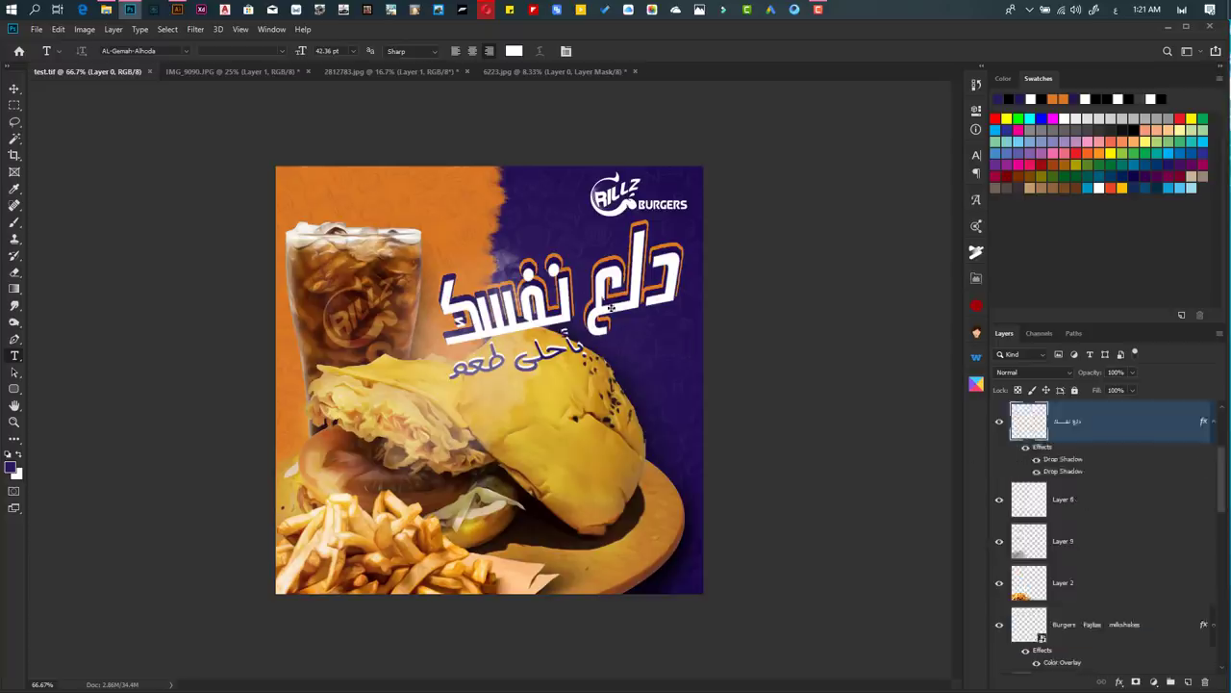
{"action": "scroll", "coordinate": [1106, 539], "scroll_direction": "up", "scroll_amount": 2}
{"action": "left_click", "coordinate": [1106, 463], "text": "ctrl"}
{"action": "key", "text": "ctrl+t"}
{"action": "left_click_drag", "start_coordinate": [477, 360], "coordinate": [464, 383]}
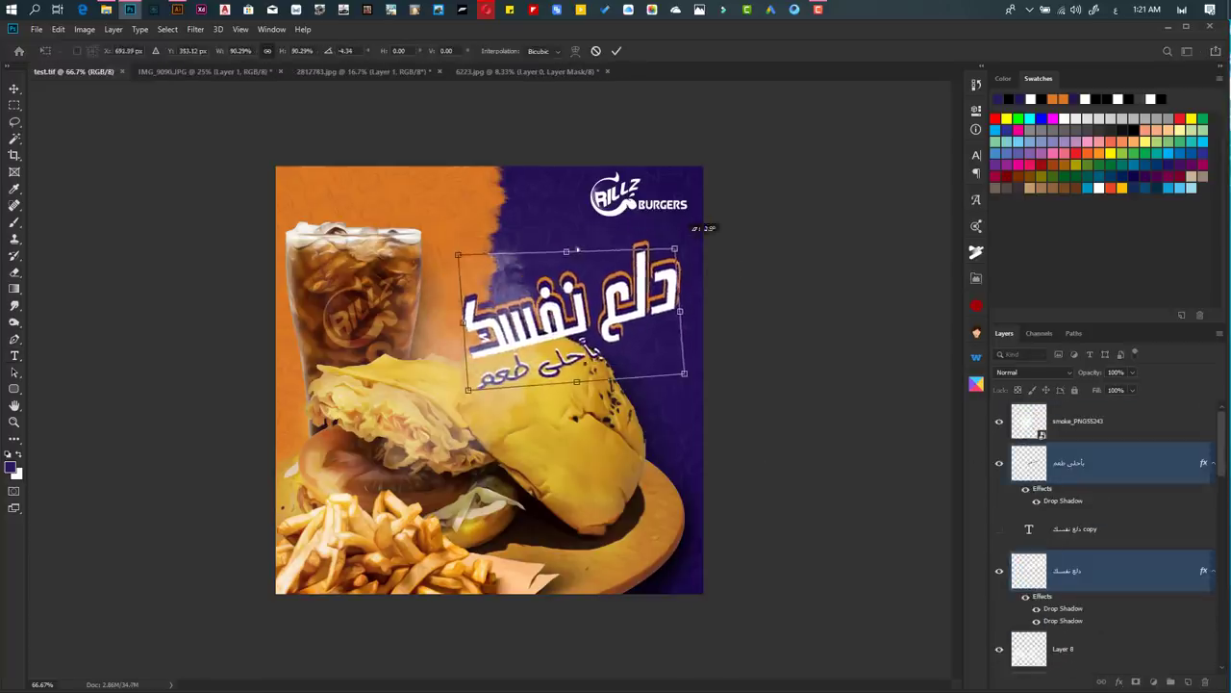
{"action": "key", "text": "Return"}
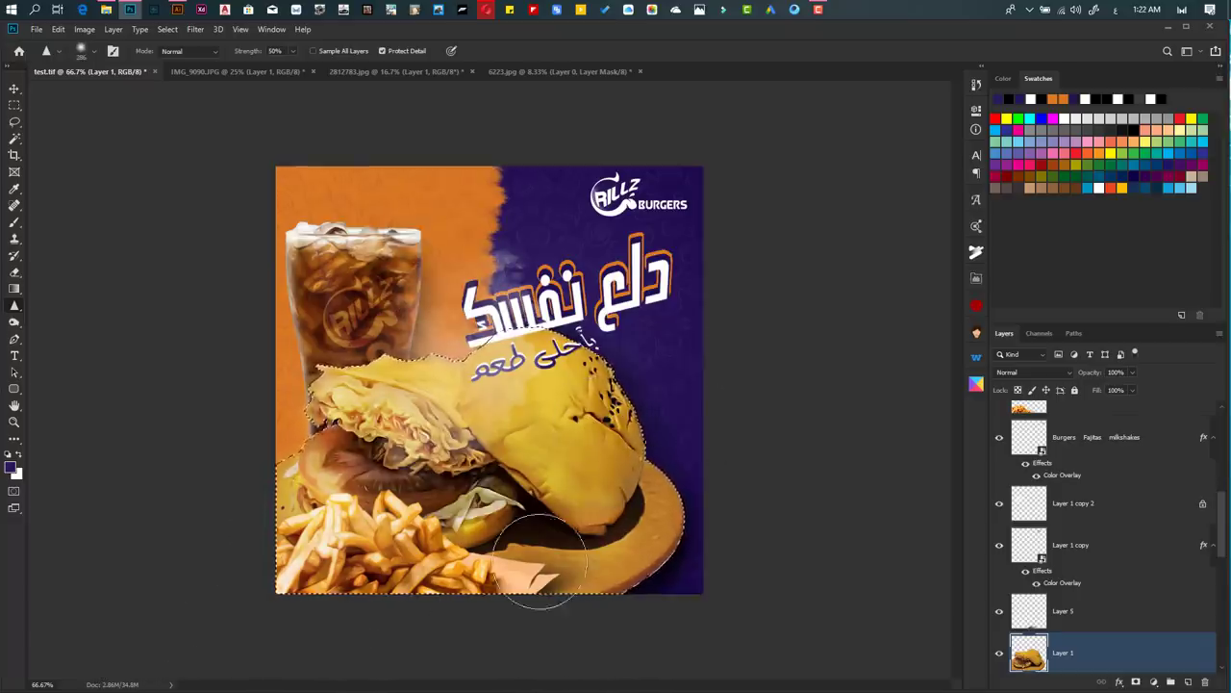
- Lower Layer 5's opacity and dodge the burger bun's midtones at 50% exposure on Layer 1
{"action": "left_click", "coordinate": [1107, 611]}
{"action": "left_click_drag", "start_coordinate": [1088, 373], "coordinate": [1095, 375]}
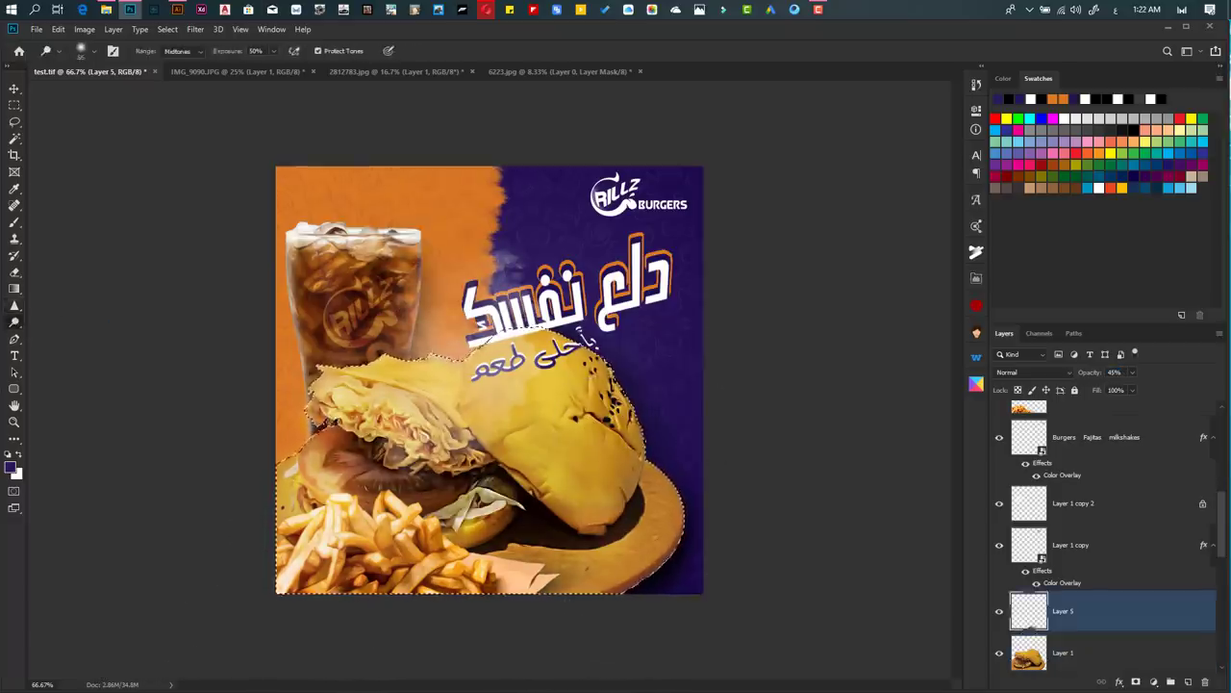
{"action": "key", "text": "ctrl+z"}
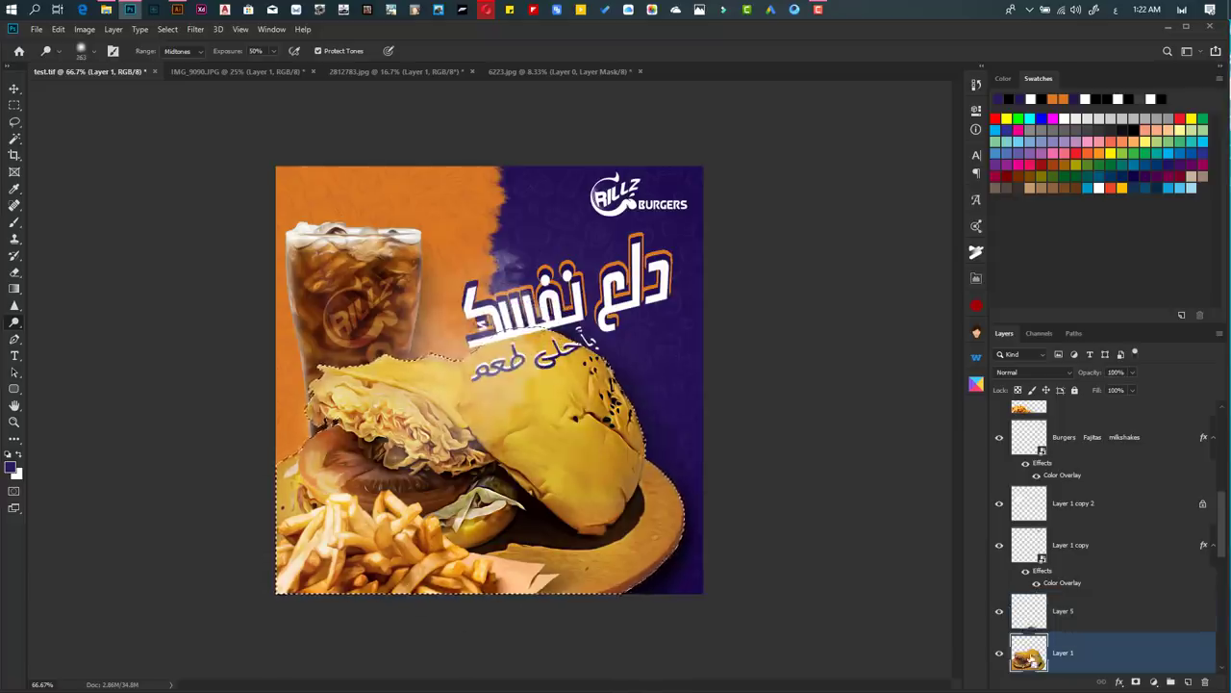
{"action": "key", "text": "ctrl+z"}
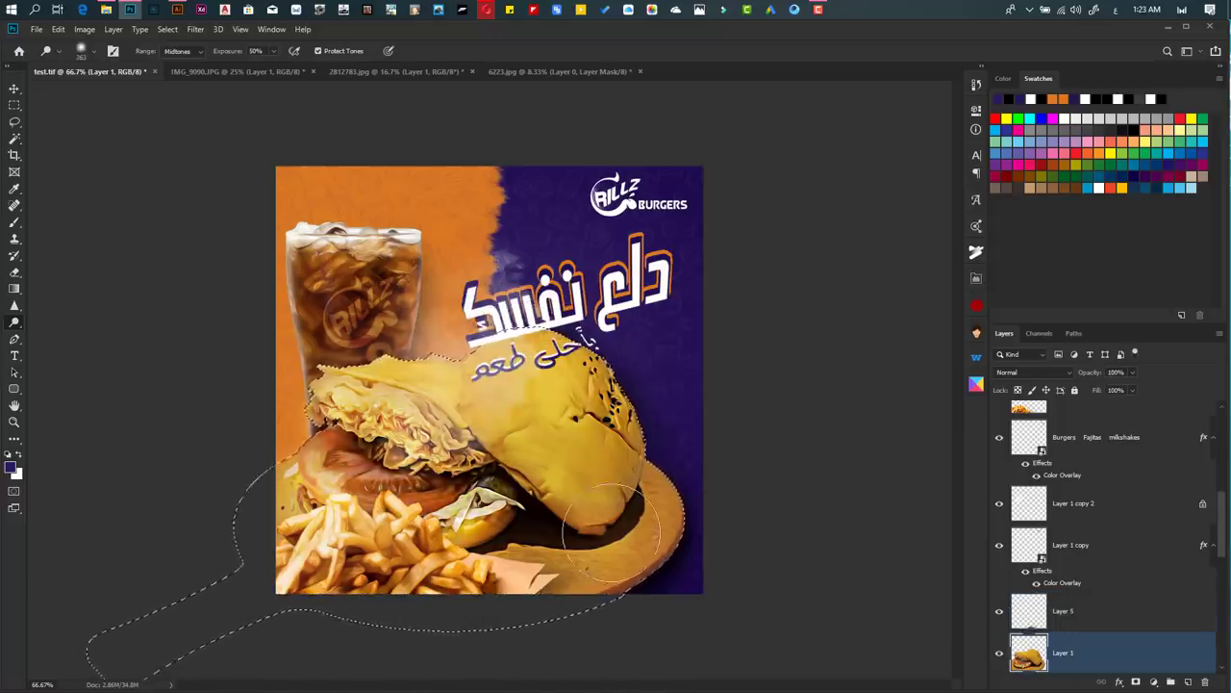
{"action": "mouse_move", "coordinate": [612, 532]}
{"action": "left_mouse_down"}
{"action": "mouse_move", "coordinate": [594, 528]}
{"action": "mouse_move", "coordinate": [519, 572]}
{"action": "left_mouse_up"}
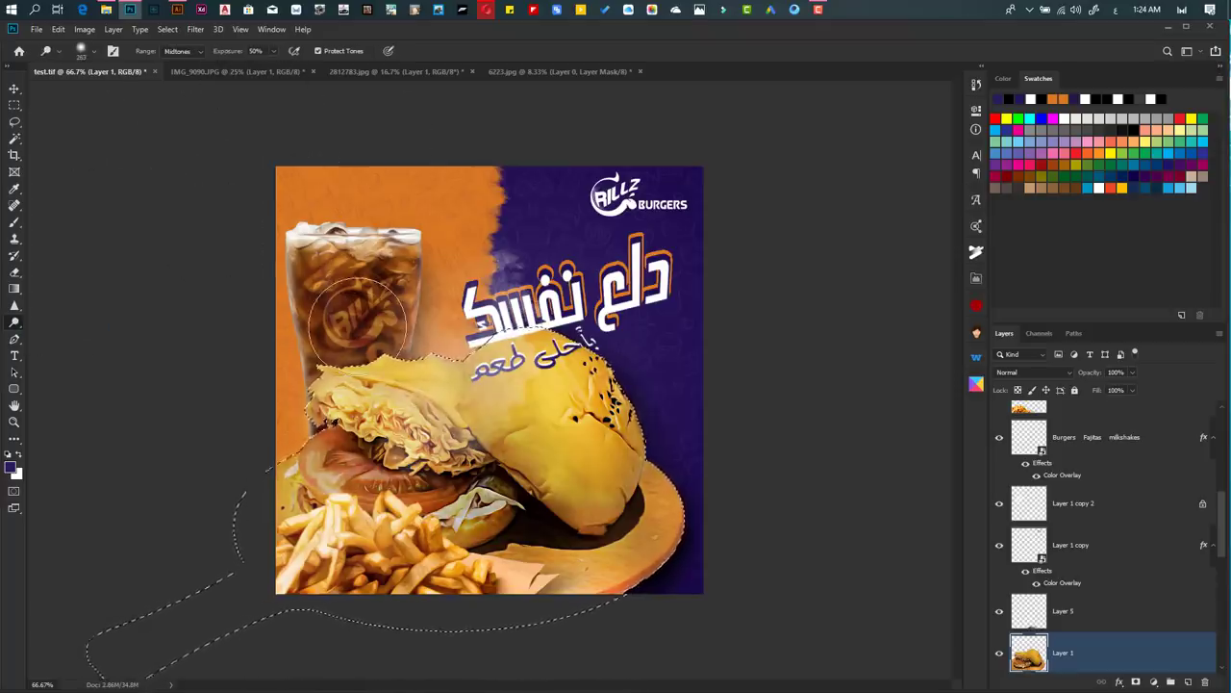
{"action": "key", "text": "alt+bracketleft"}
{"action": "key", "text": "alt+bracketleft"}
{"action": "key", "text": "alt+bracketleft"}
{"action": "key", "text": "alt+bracketleft"}
{"action": "key", "text": "alt+bracketleft"}
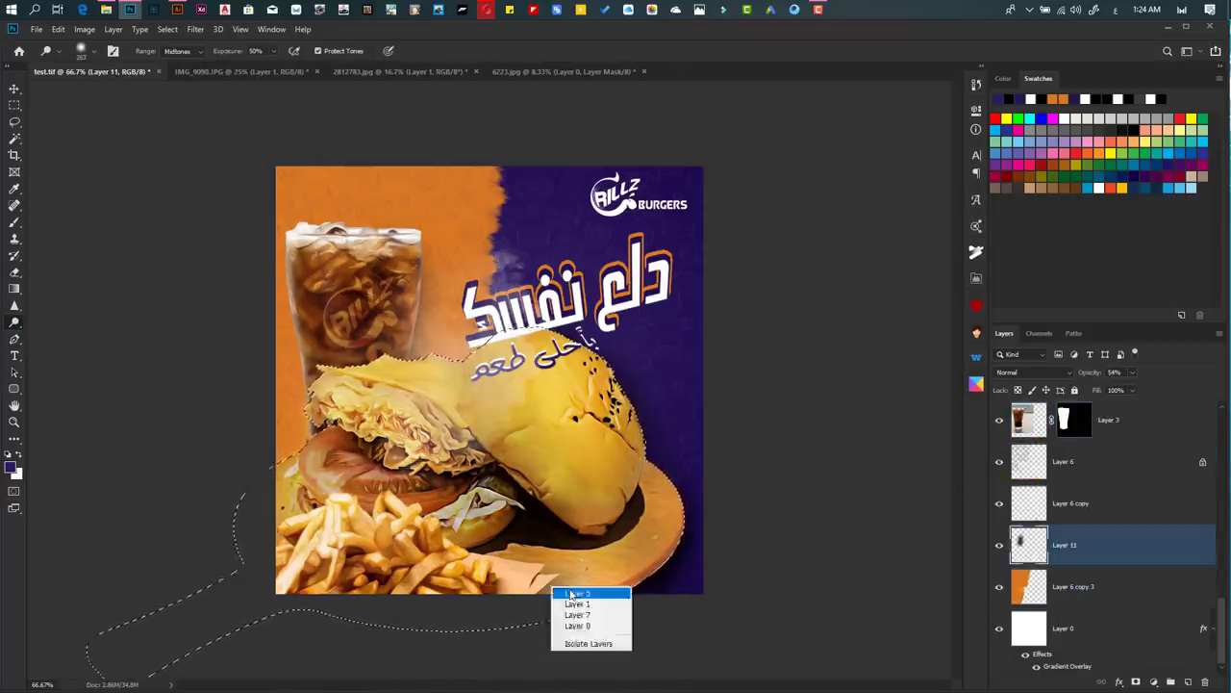
{"action": "left_click", "coordinate": [577, 593]}
- Switch between Layers 11 and 3, add a new empty layer, and load the burger selection
{"action": "left_click", "coordinate": [452, 317]}
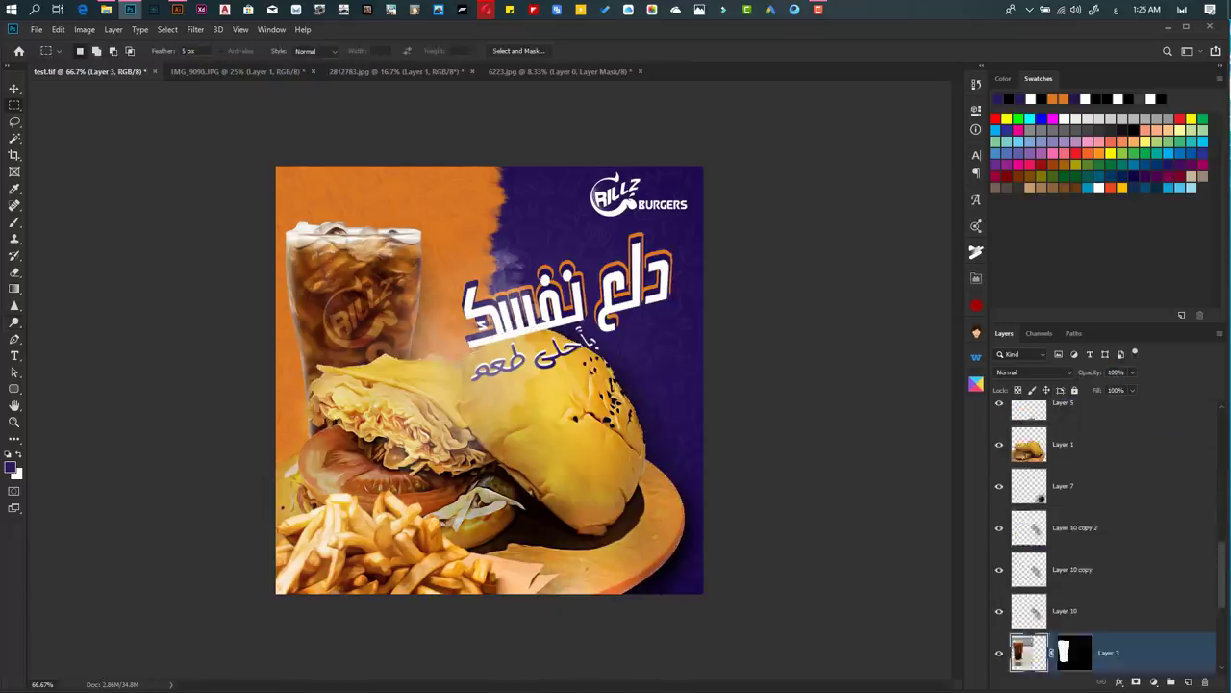
{"action": "key", "text": "alt+bracketright"}
{"action": "key", "text": "alt+bracketright"}
{"action": "key", "text": "alt+bracketright"}
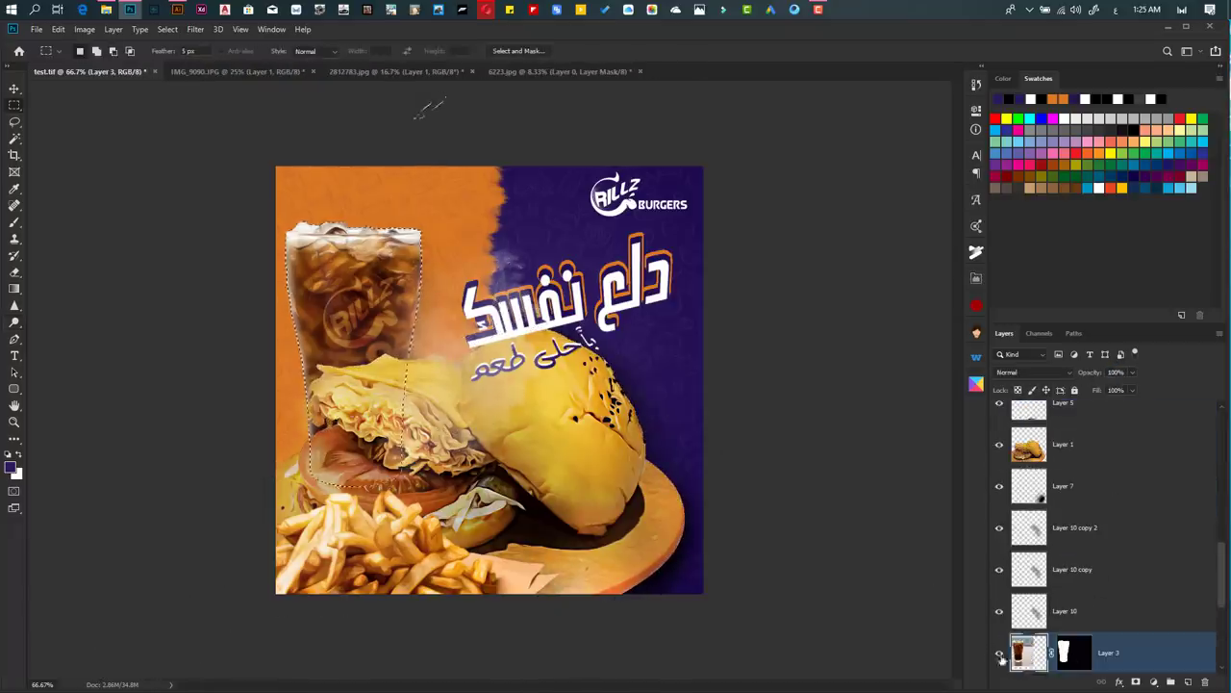
{"action": "left_click", "coordinate": [1075, 653], "text": "ctrl"}
{"action": "key", "text": "ctrl+shift+alt+n"}
{"action": "key", "text": "b"}
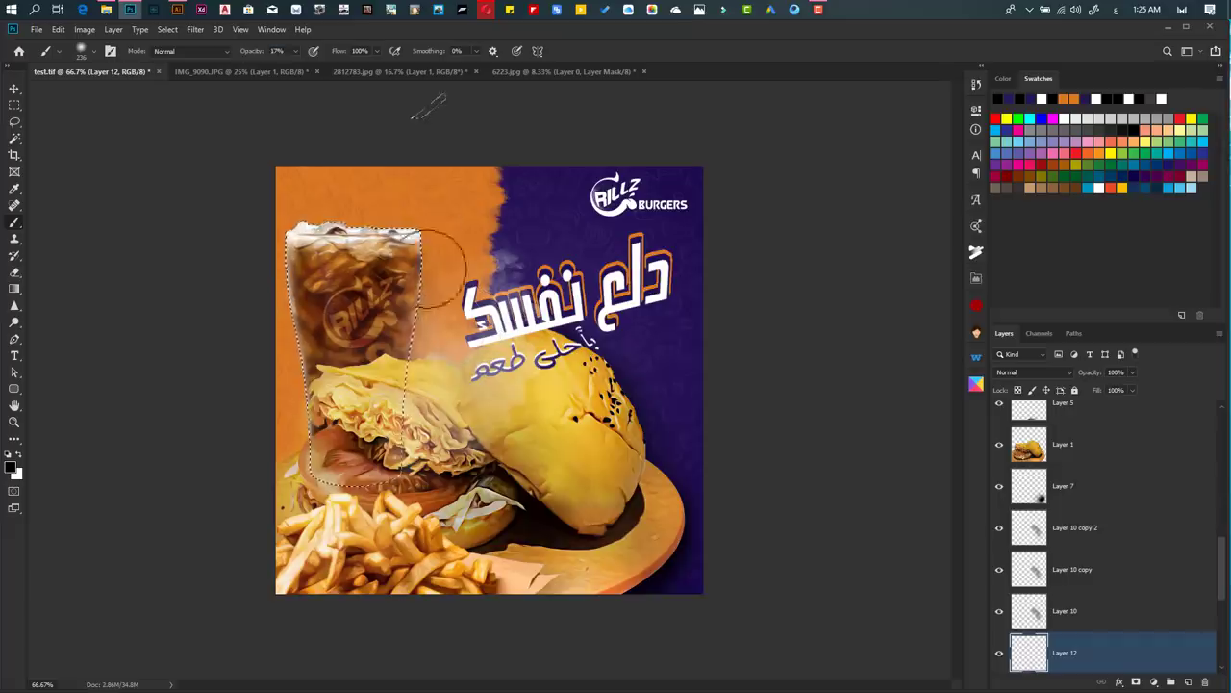
{"action": "key", "text": "alt+bracketright"}
{"action": "key", "text": "alt+bracketright"}
{"action": "key", "text": "alt+bracketright"}
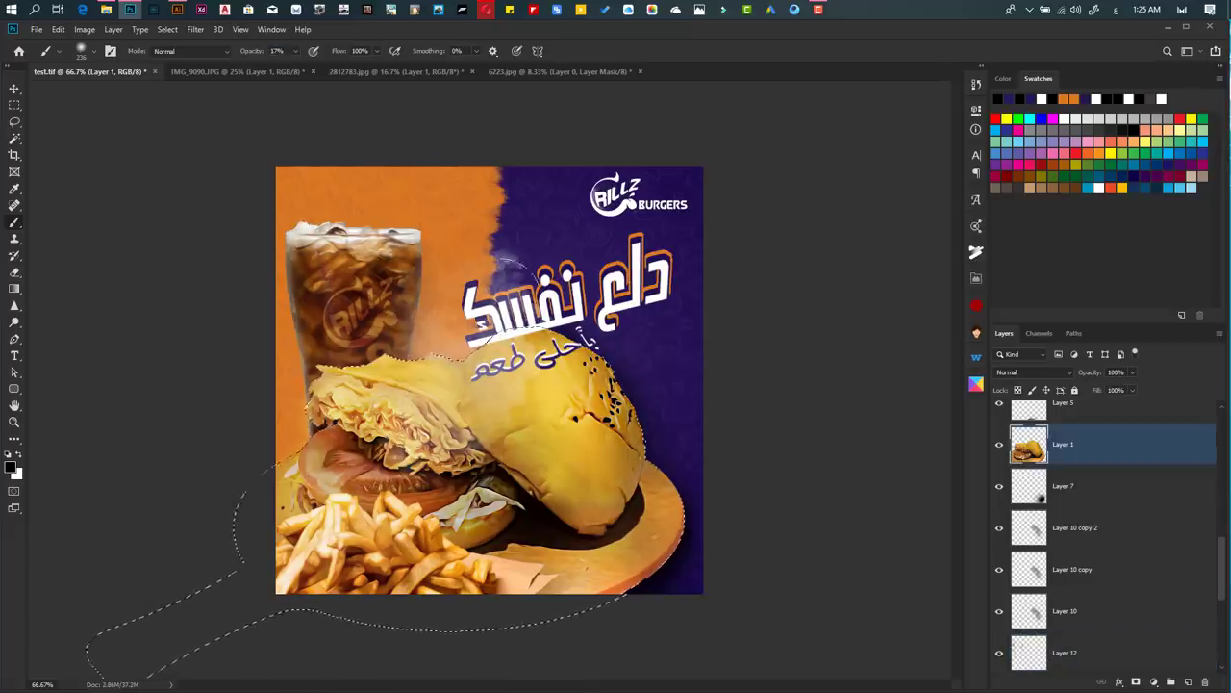
{"action": "key", "text": "m"}
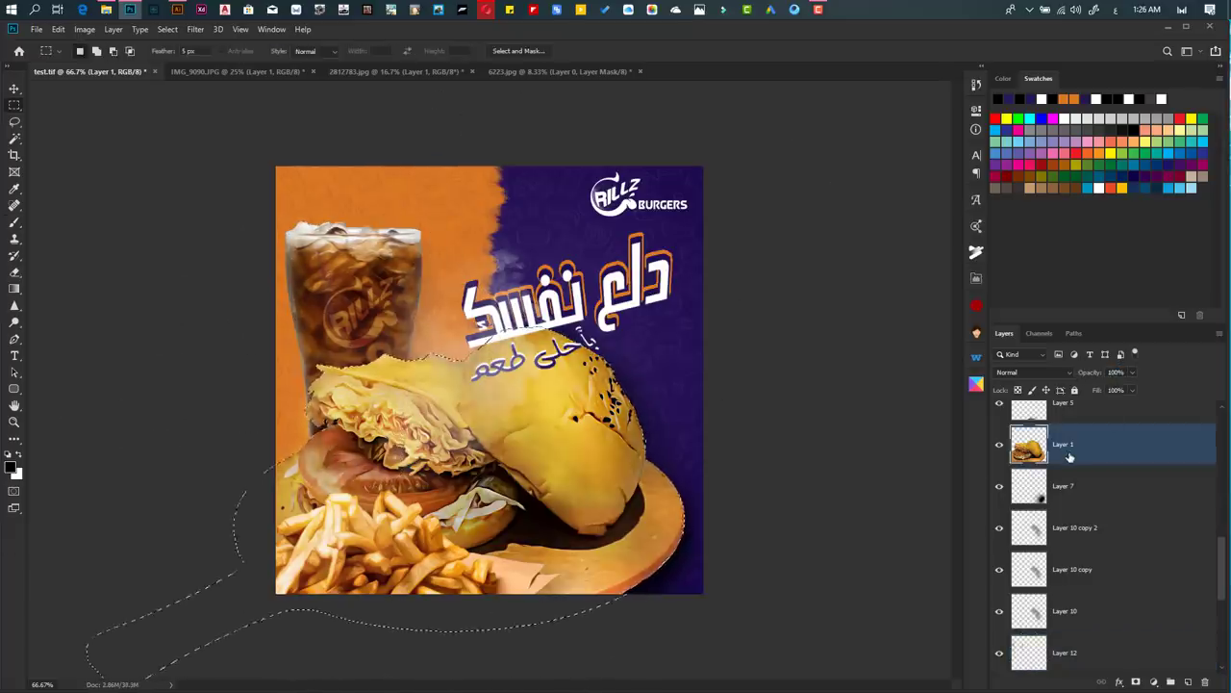
- Move the Arabic headline up and right, rotating and rescaling it slightly
{"action": "left_click_drag", "start_coordinate": [498, 302], "coordinate": [693, 191]}
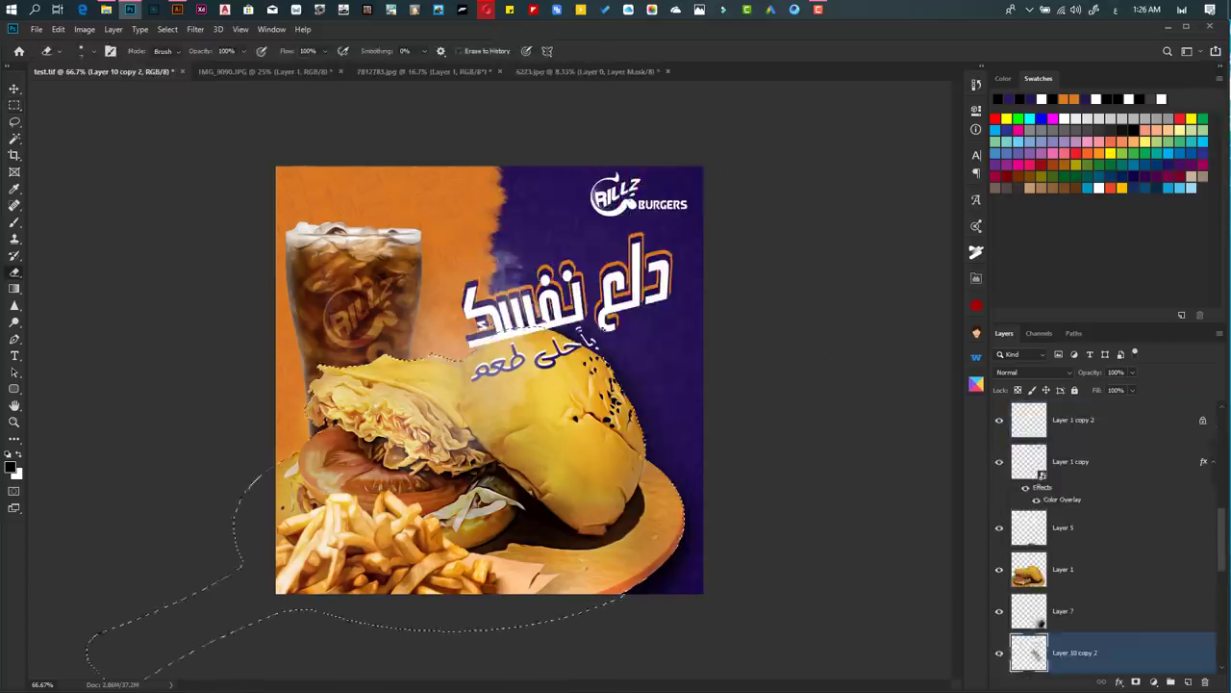
{"action": "key", "text": "ctrl+t"}
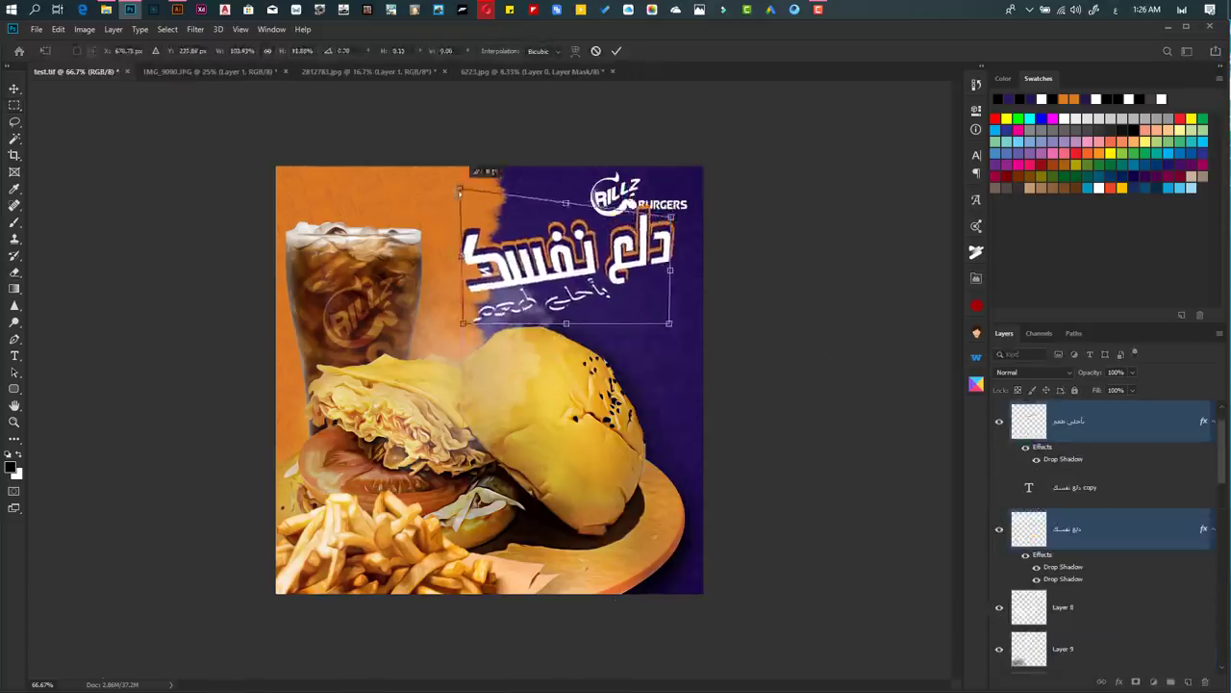
{"action": "left_click_drag", "start_coordinate": [678, 217], "coordinate": [673, 231]}
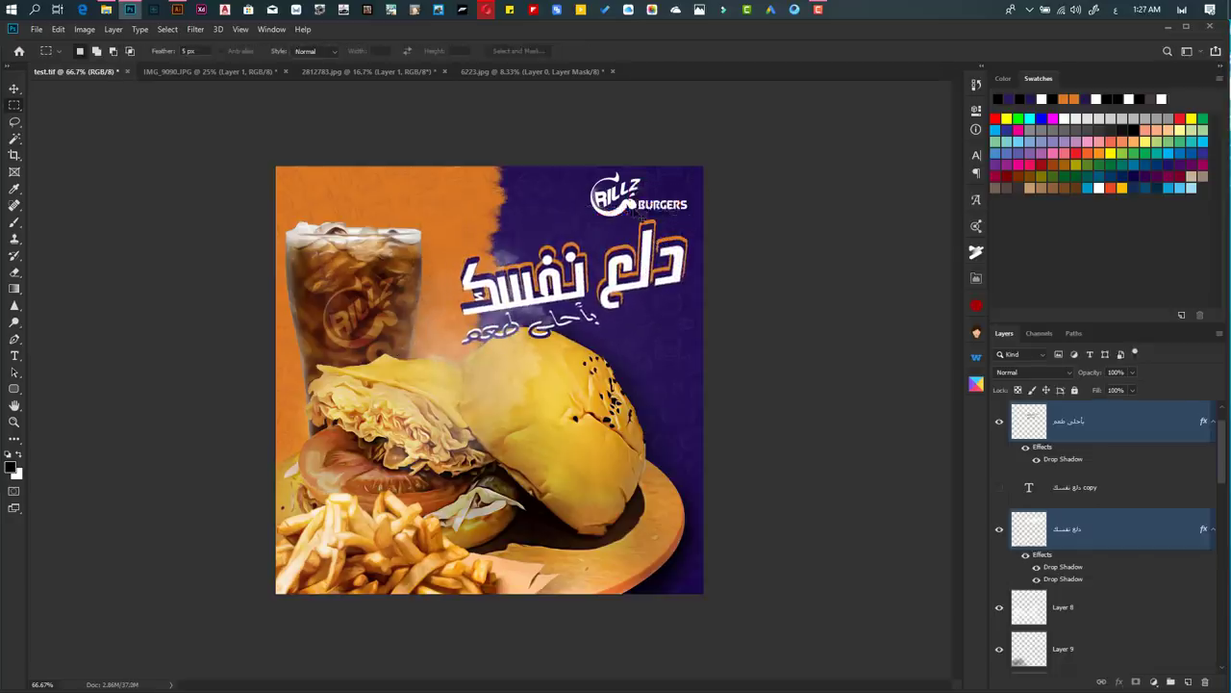
{"action": "right_click", "coordinate": [597, 276]}
- Duplicate and reposition the brush-stroke Layer 7 on the poster
{"action": "left_click", "coordinate": [1018, 409]}
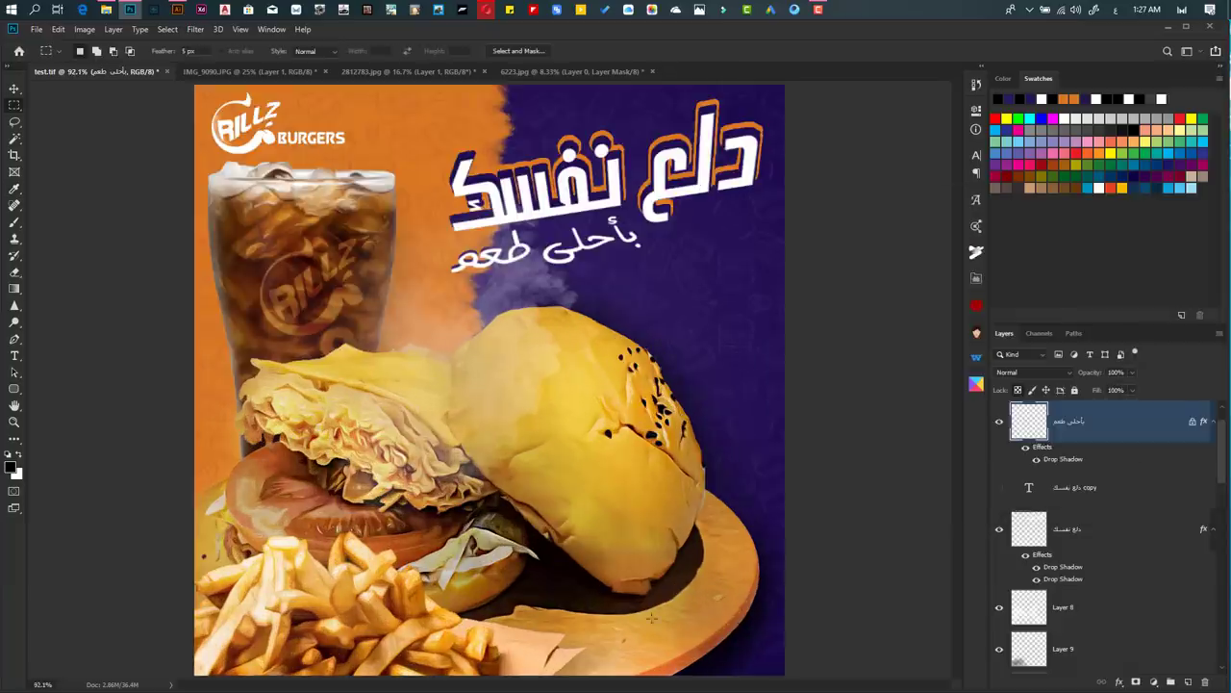
{"action": "left_click", "coordinate": [1040, 664]}
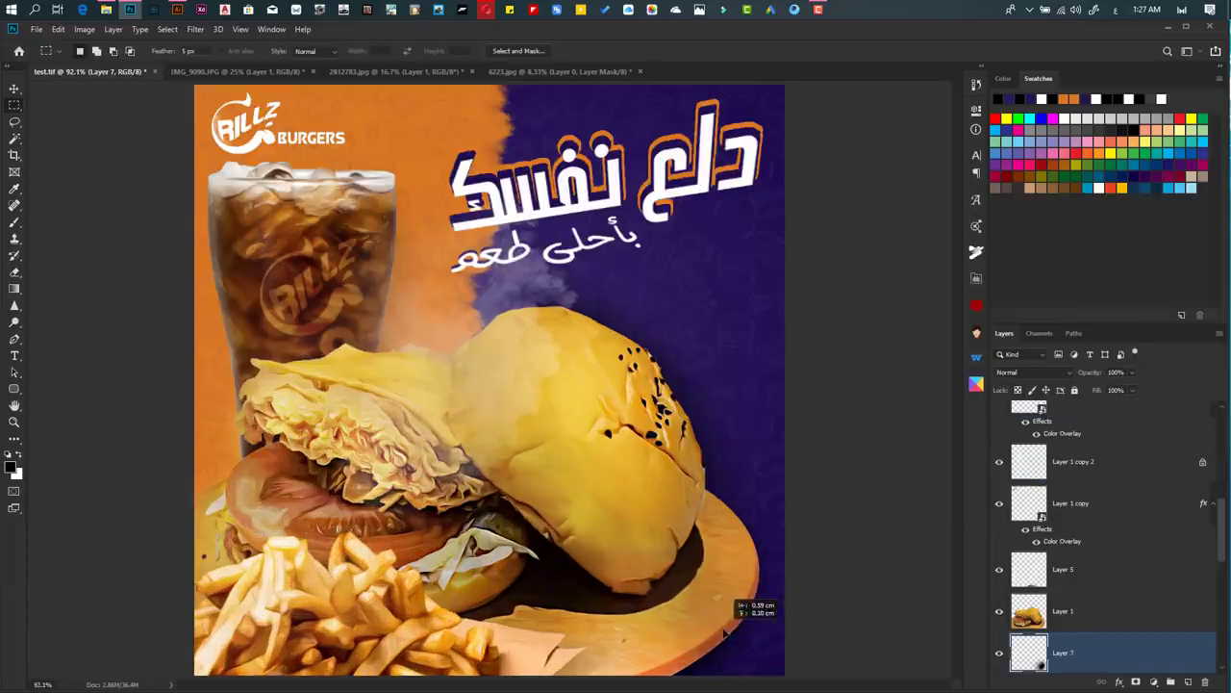
{"action": "left_click_drag", "start_coordinate": [577, 431], "coordinate": [627, 452]}
{"action": "left_click_drag", "start_coordinate": [714, 627], "coordinate": [714, 628]}
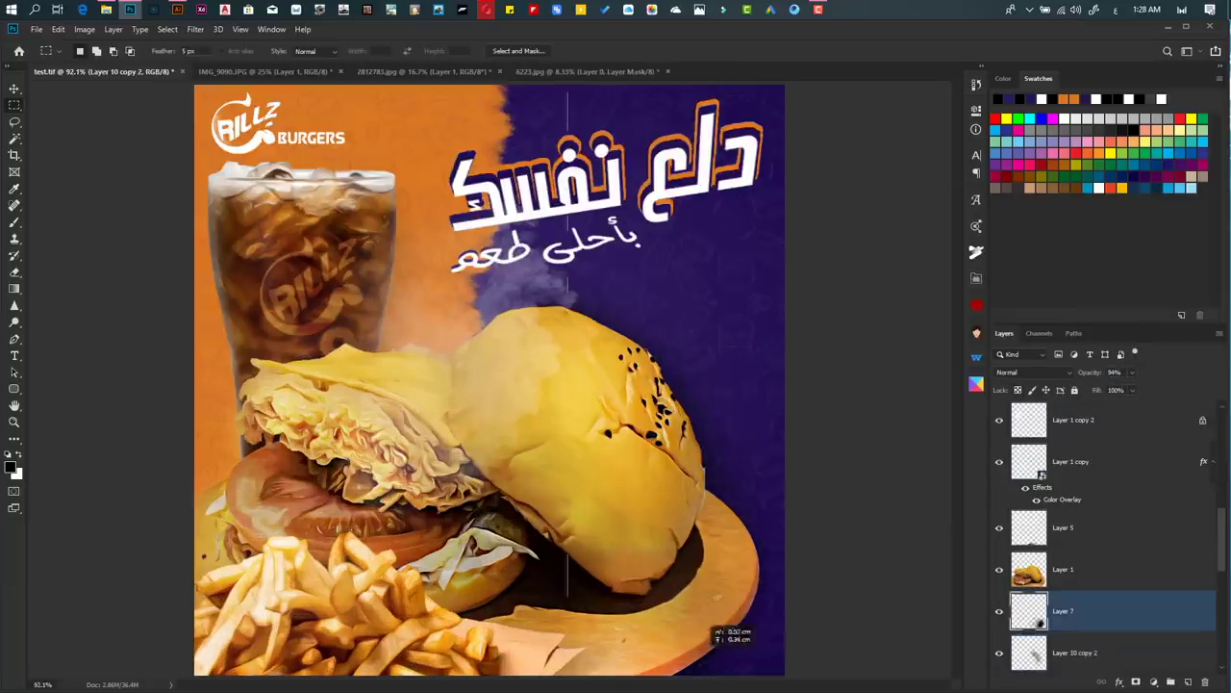
- Drag the fire PNG from the test folder into the poster and size it
{"action": "right_click", "coordinate": [632, 248]}
{"action": "scroll", "coordinate": [577, 289], "scroll_direction": "down", "scroll_amount": 2}
{"action": "scroll", "coordinate": [518, 295], "scroll_direction": "up", "scroll_amount": 1}
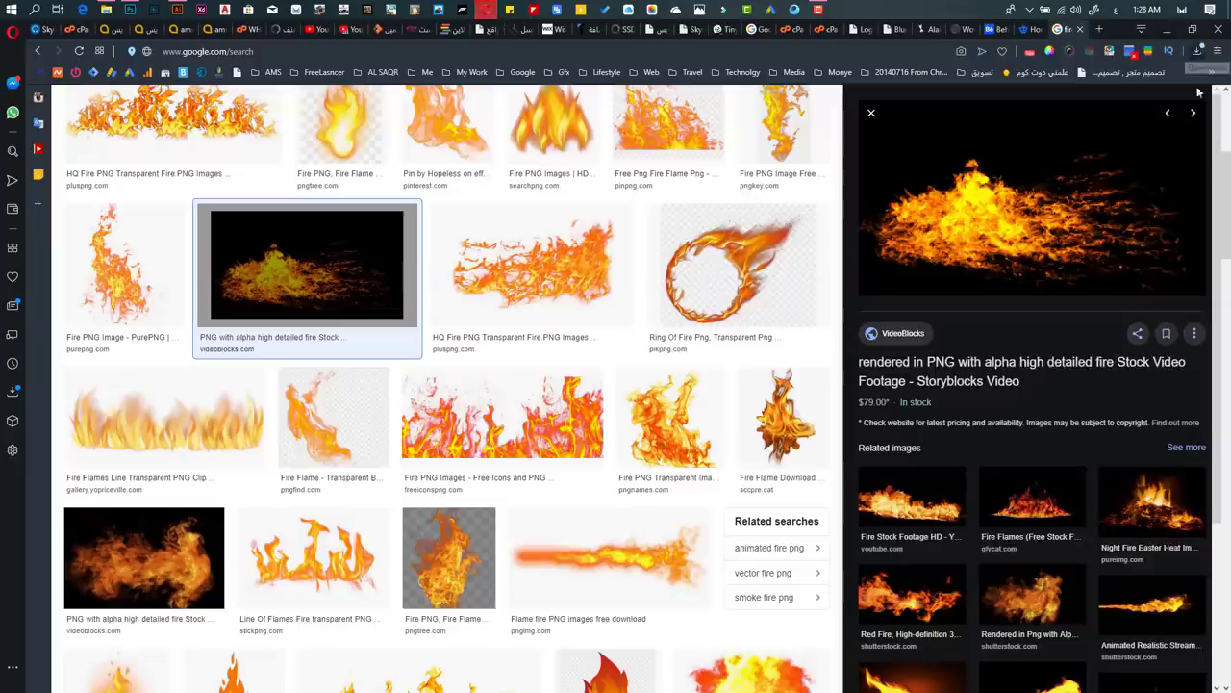
{"action": "left_click", "coordinate": [106, 10]}
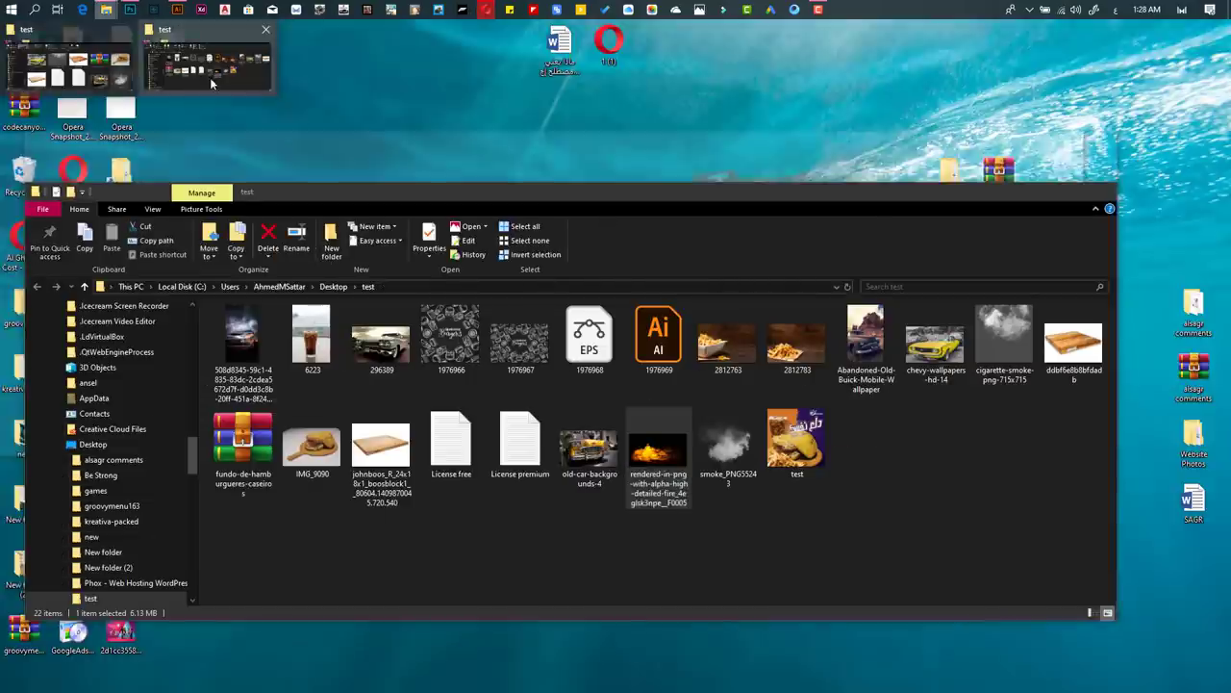
{"action": "left_click", "coordinate": [212, 83]}
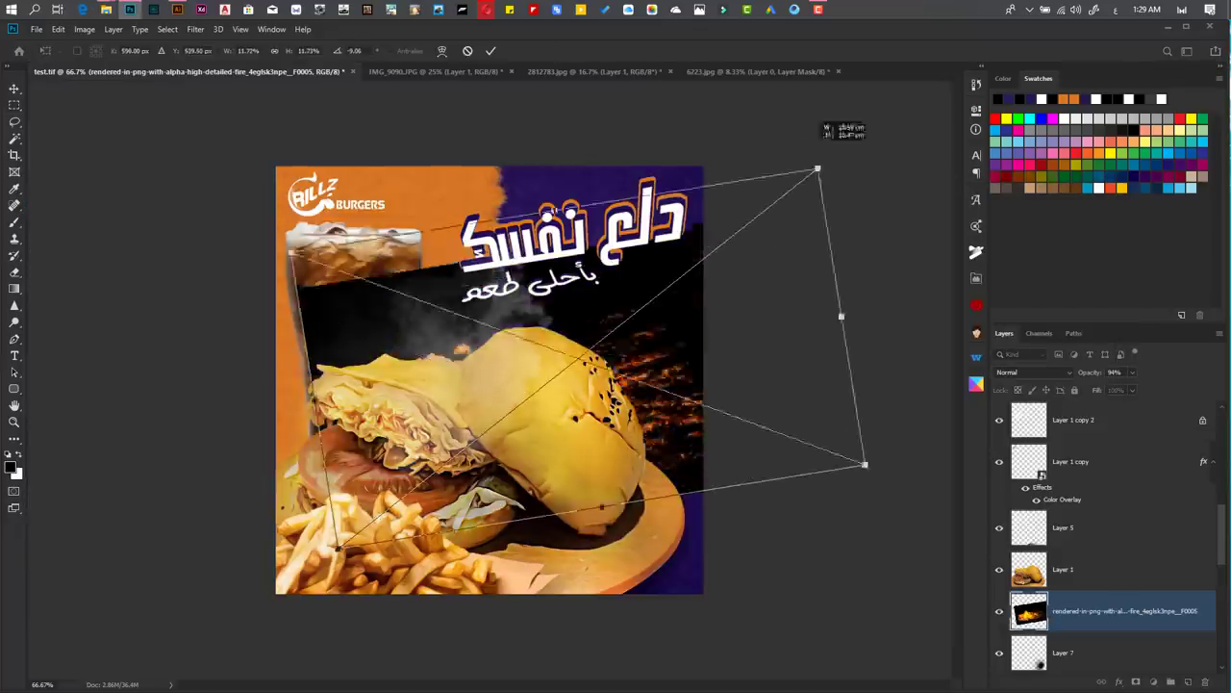
{"action": "left_click_drag", "start_coordinate": [868, 468], "coordinate": [926, 462]}
- Set the fire layer to Screen blending and rotate and enlarge it across the poster
{"action": "key", "text": "Return"}
{"action": "left_click", "coordinate": [1034, 373]}
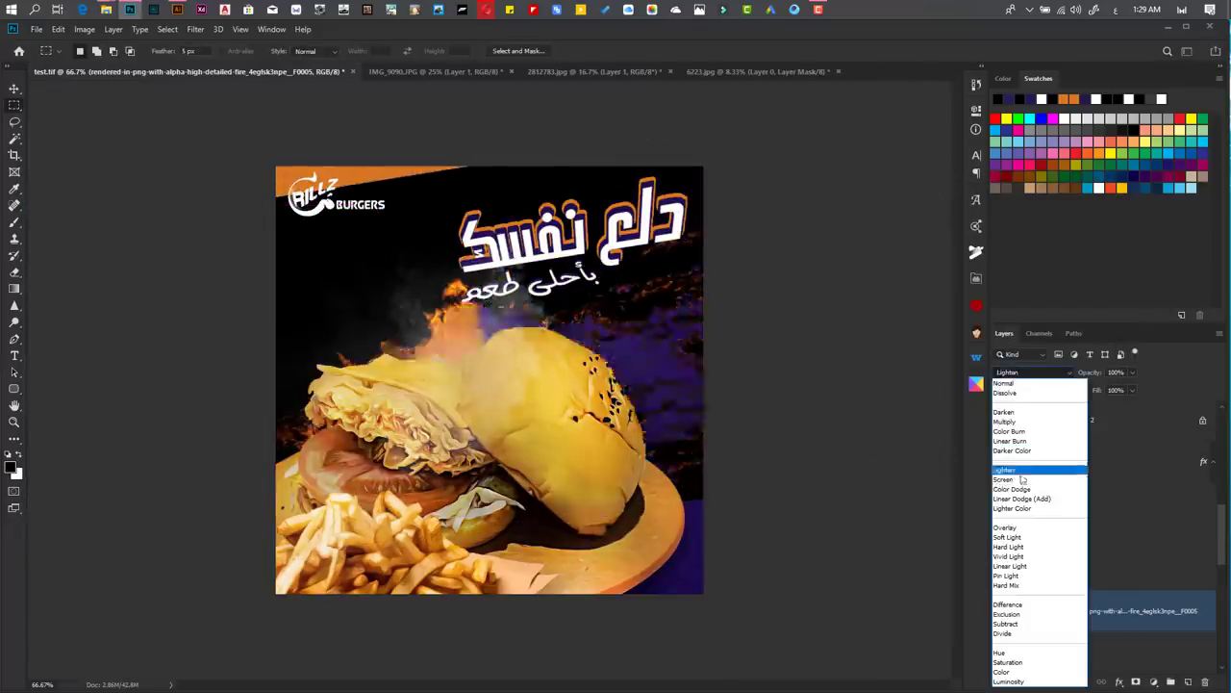
{"action": "left_click", "coordinate": [1020, 480]}
{"action": "key", "text": "ctrl+t"}
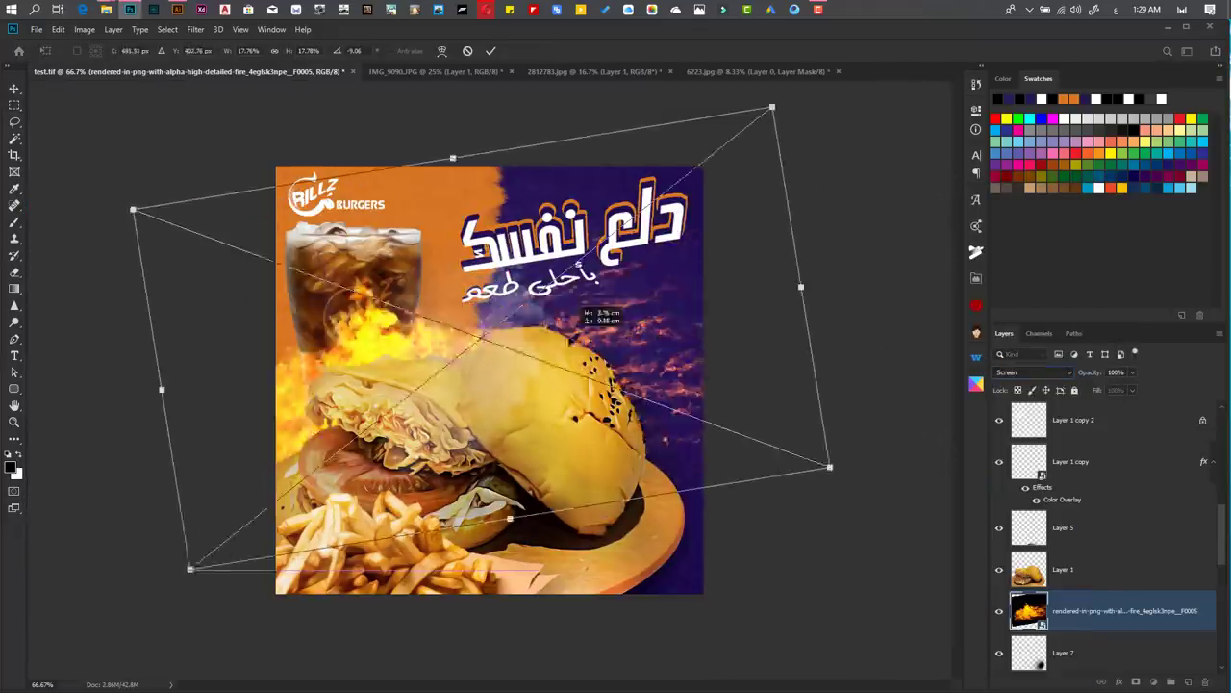
{"action": "mouse_move", "coordinate": [866, 192]}
{"action": "left_mouse_down"}
{"action": "mouse_move", "coordinate": [855, 282]}
{"action": "mouse_move", "coordinate": [664, 394]}
{"action": "left_mouse_up"}
{"action": "key", "text": "Return"}
- Delete the trial fire layer from the poster
{"action": "right_click", "coordinate": [1116, 611]}
{"action": "left_click", "coordinate": [1068, 283]}
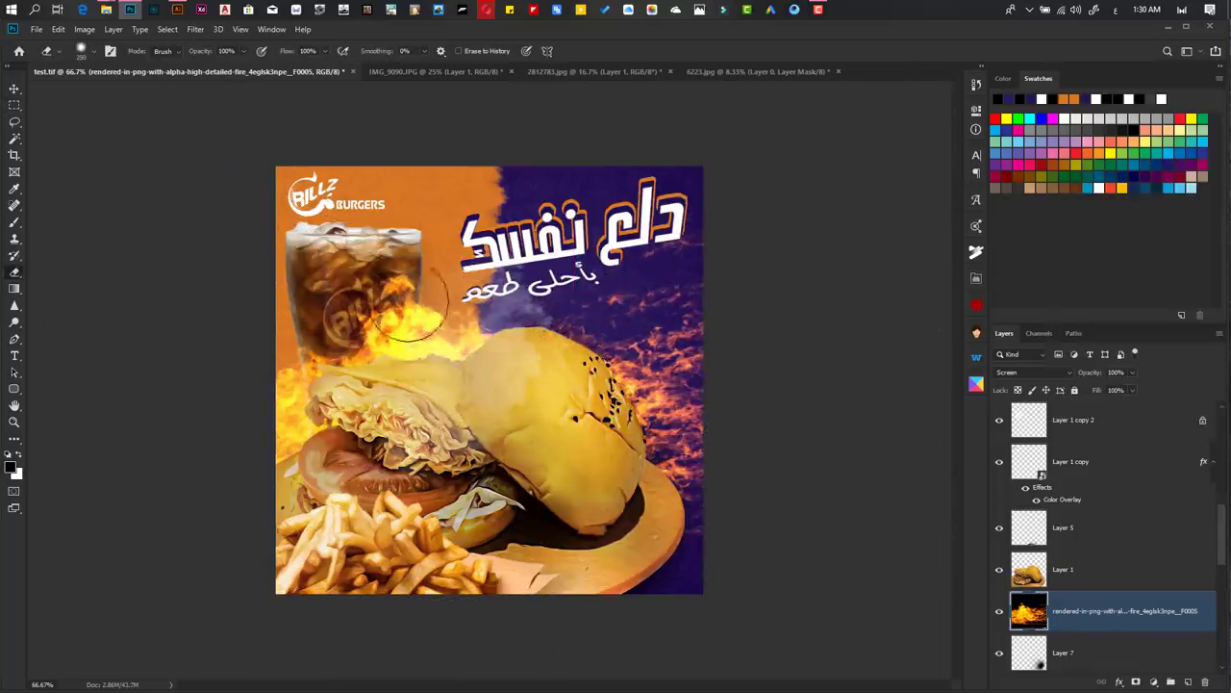
{"action": "key", "text": "e"}
{"action": "key", "text": "Delete"}
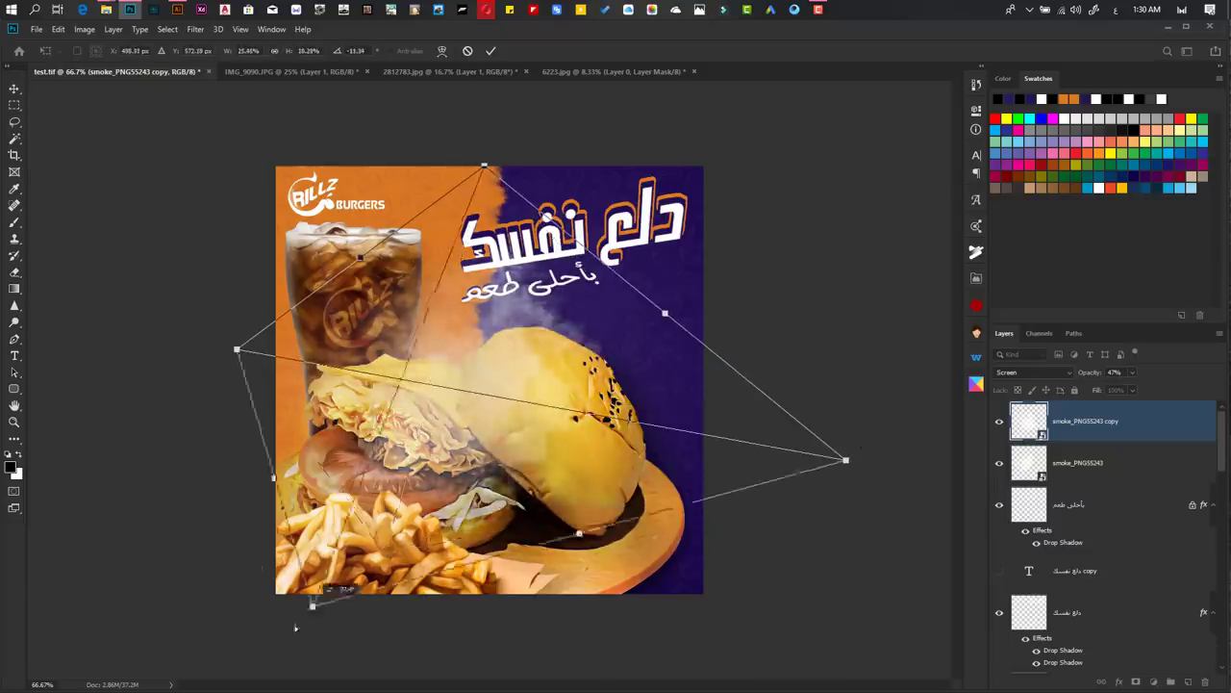
- Warp the smoke copy across the burger, fade it, and erase smoke covering the burger
{"action": "left_click_drag", "start_coordinate": [827, 515], "coordinate": [926, 491]}
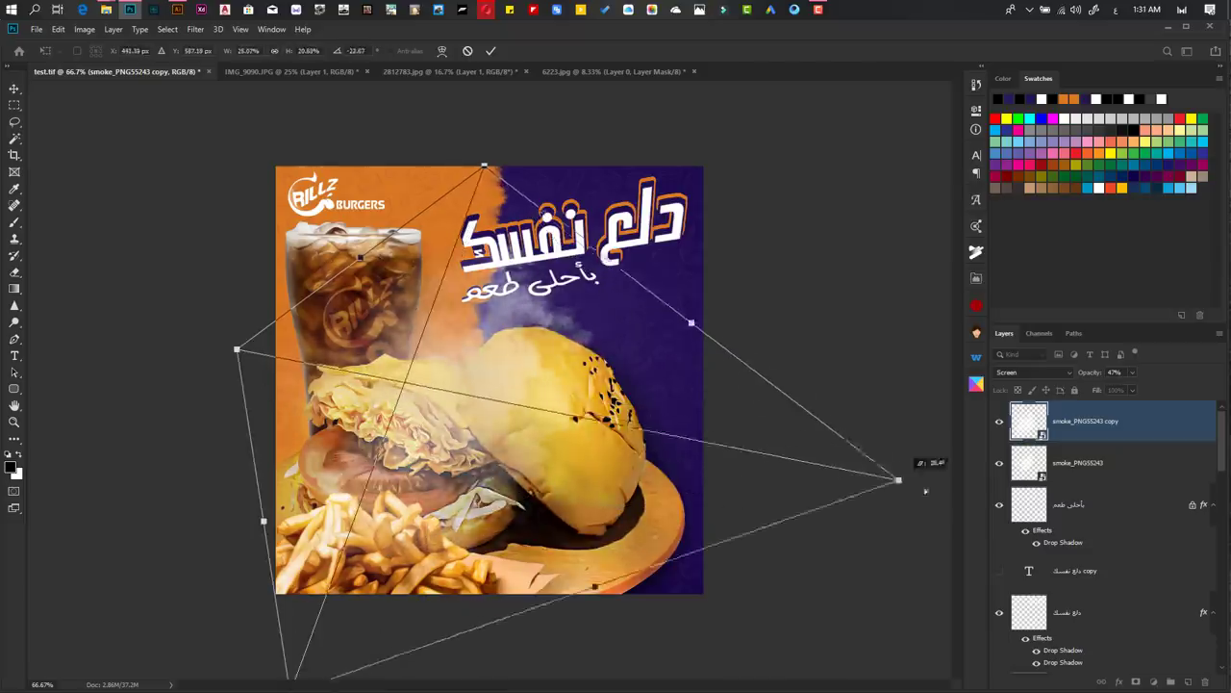
{"action": "key", "text": "Return"}
{"action": "left_click_drag", "start_coordinate": [1102, 373], "coordinate": [1088, 377]}
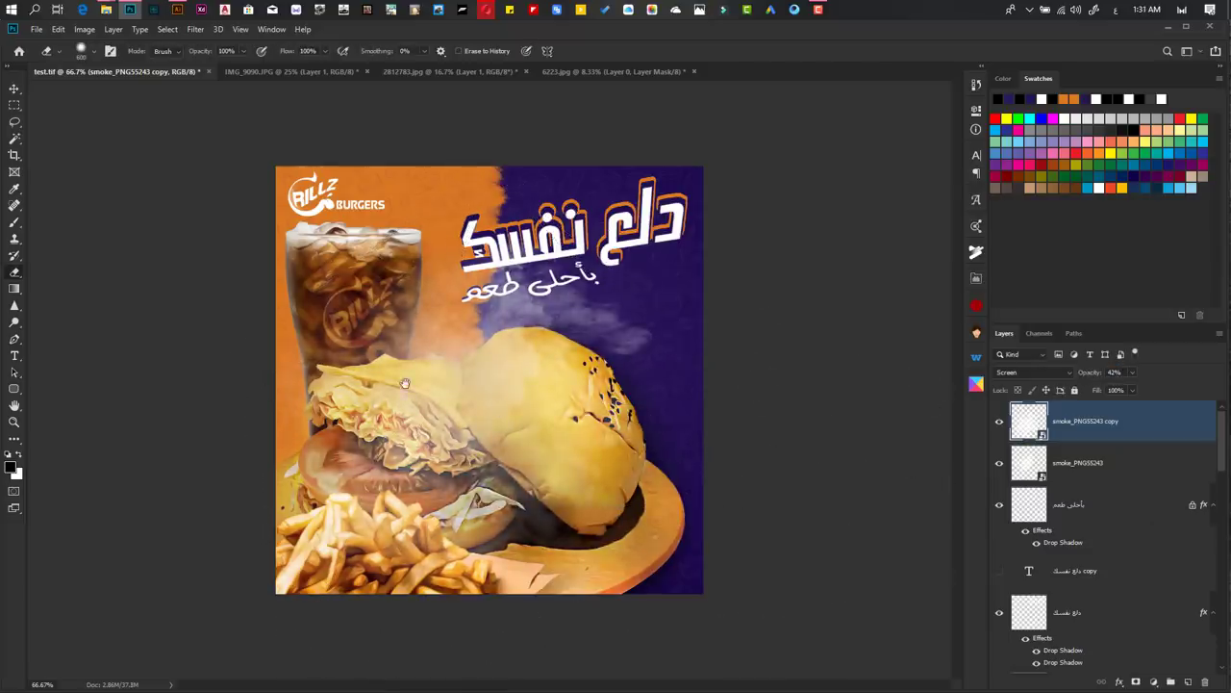
{"action": "left_click_drag", "start_coordinate": [366, 384], "coordinate": [427, 385]}
- Rotate the original smoke layer about 30°
{"action": "key", "text": "alt+bracketleft"}
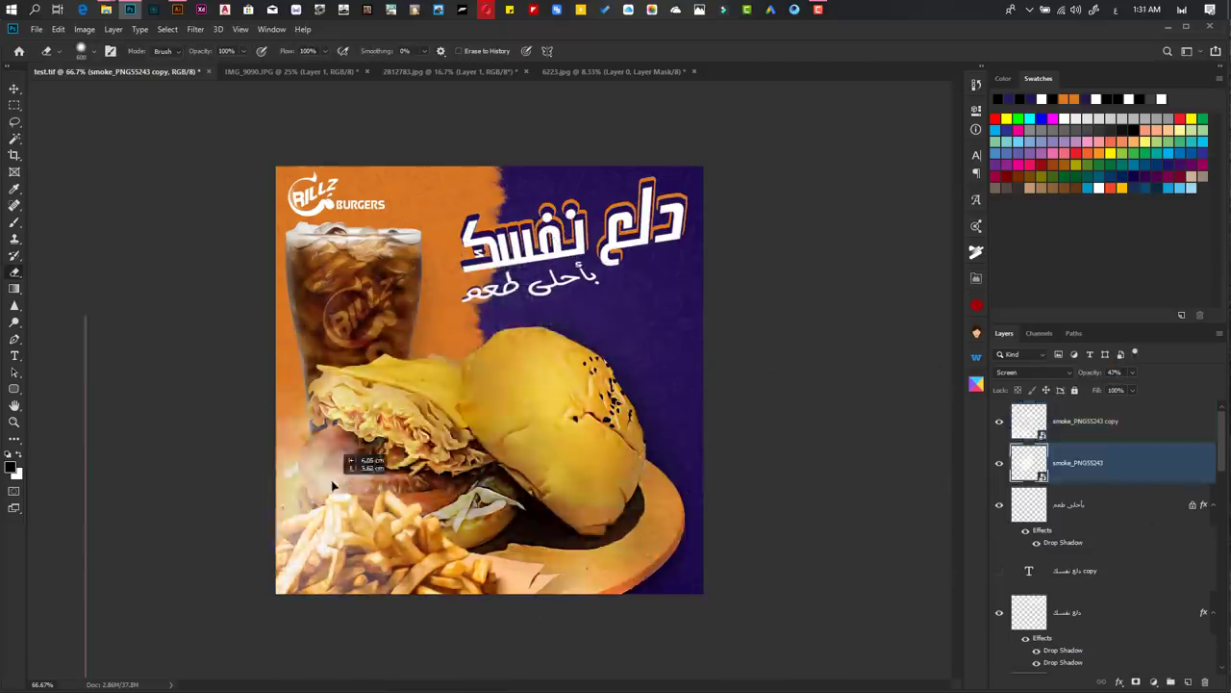
{"action": "key", "text": "ctrl+t"}
{"action": "mouse_move", "coordinate": [572, 399]}
{"action": "left_mouse_down"}
{"action": "mouse_move", "coordinate": [574, 510]}
{"action": "mouse_move", "coordinate": [515, 606]}
{"action": "left_mouse_up"}
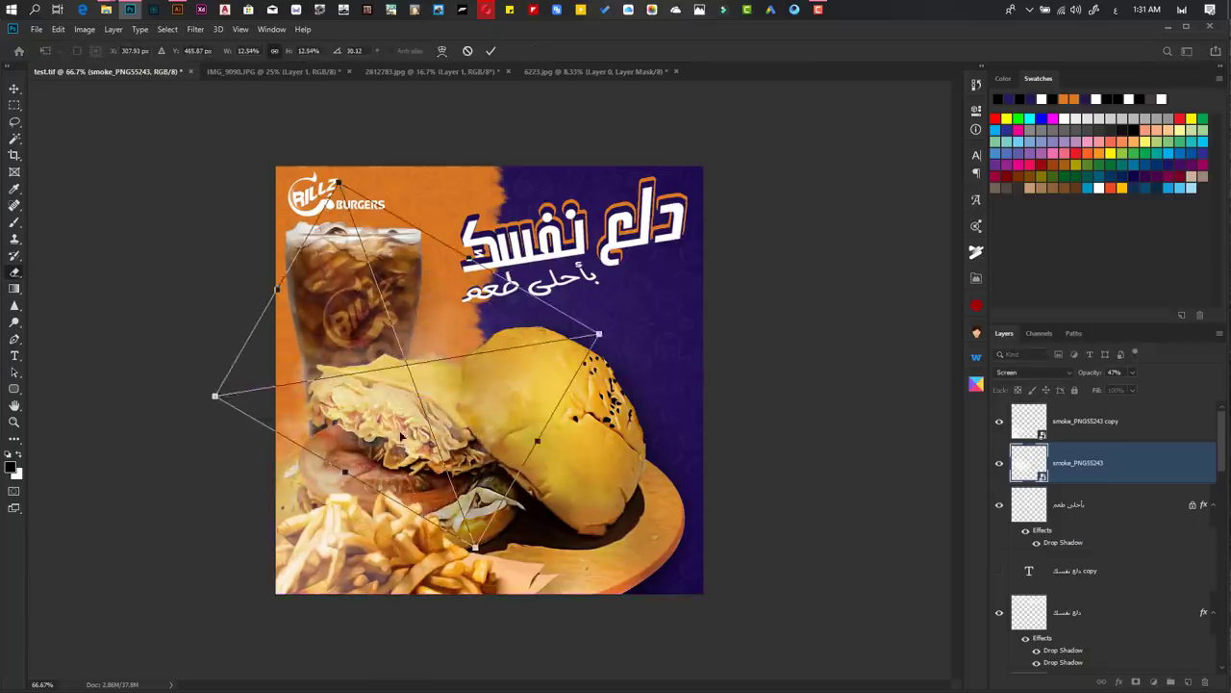
{"action": "key", "text": "Return"}
- Merge the smoke copy and the original smoke layer into one layer
{"action": "key", "text": "e"}
{"action": "key", "text": "alt+bracketright"}
{"action": "left_click", "coordinate": [1106, 464], "text": "shift"}
{"action": "key", "text": "ctrl+e"}
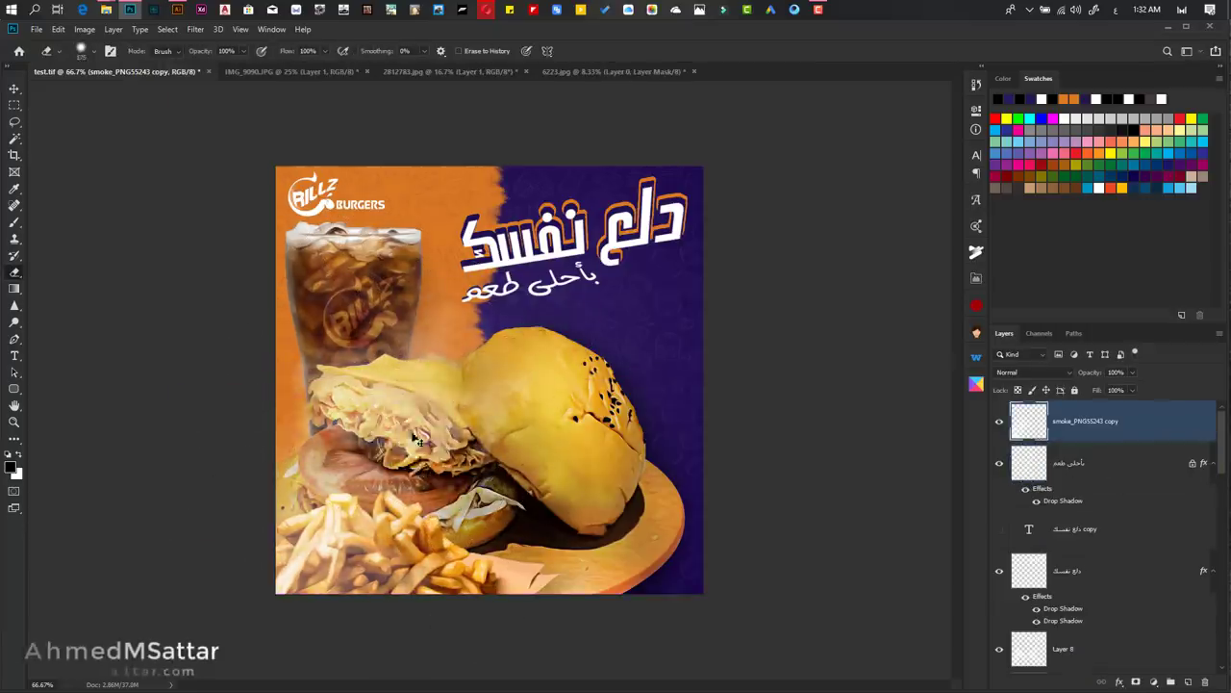
- Erase smoke over the burger and fries at 54% flow, then duplicate and shift the smoke
{"action": "key", "text": "shift+5"}
{"action": "key", "text": "shift+4"}
{"action": "mouse_move", "coordinate": [417, 440]}
{"action": "left_mouse_down"}
{"action": "mouse_move", "coordinate": [404, 423]}
{"action": "mouse_move", "coordinate": [308, 433]}
{"action": "mouse_move", "coordinate": [322, 567]}
{"action": "left_mouse_up"}
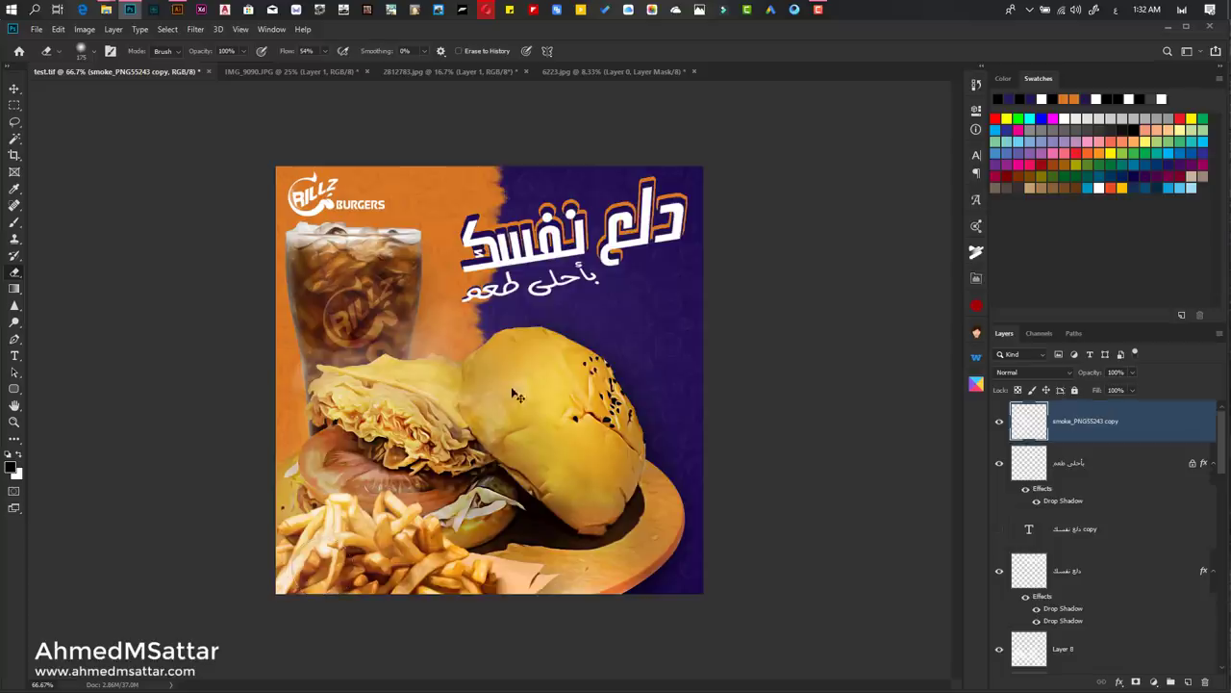
{"action": "left_click_drag", "start_coordinate": [517, 394], "coordinate": [539, 385]}
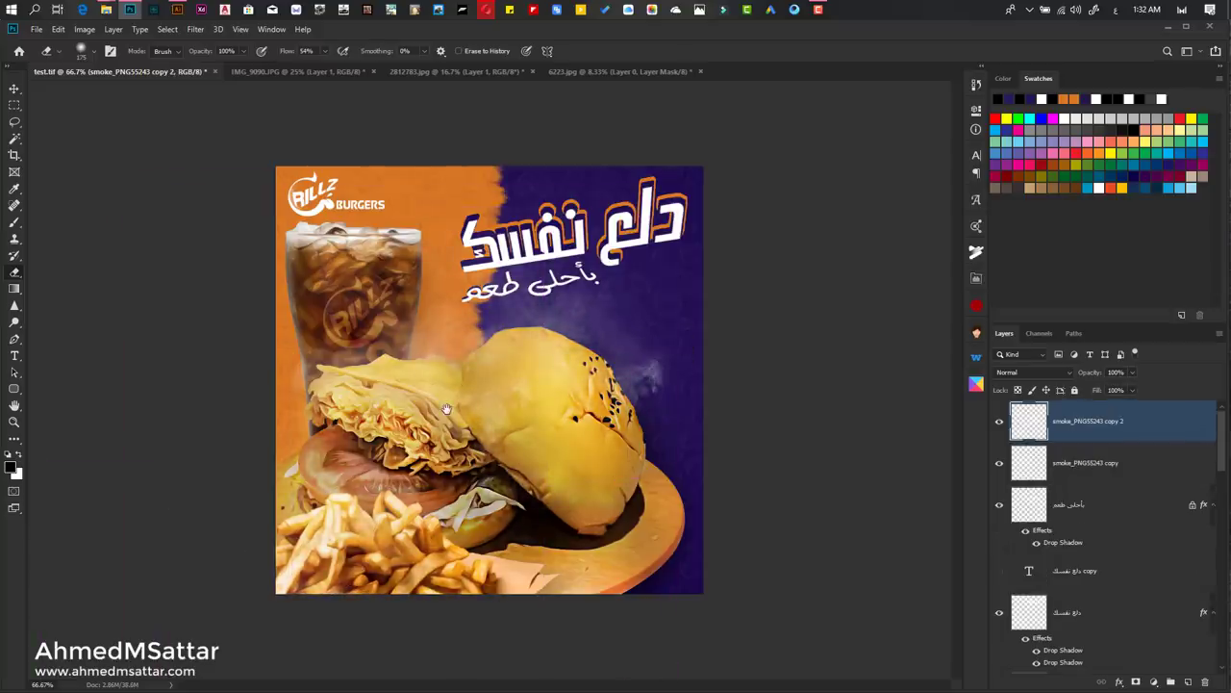
{"action": "left_click", "coordinate": [571, 483], "text": "ctrl"}
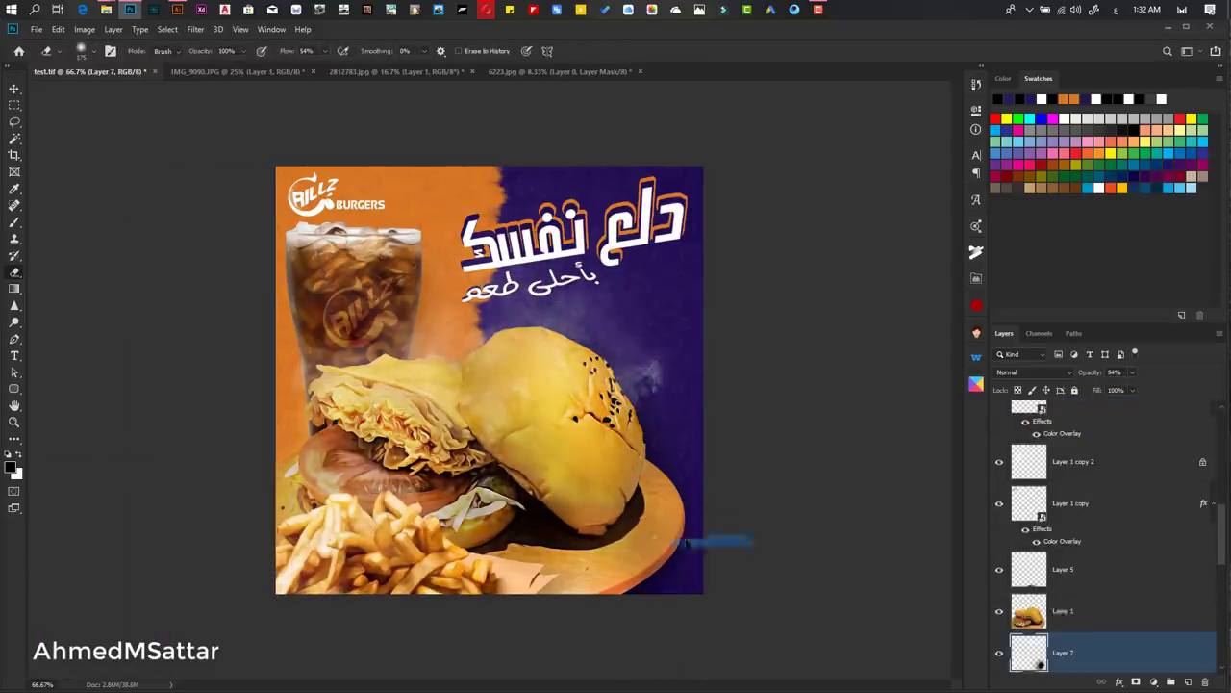
- Enlarge the burger to about 110% and shift it slightly right and down
{"action": "key", "text": "ctrl+t"}
{"action": "left_click_drag", "start_coordinate": [685, 505], "coordinate": [745, 505]}
{"action": "key", "text": "ctrl+minus"}
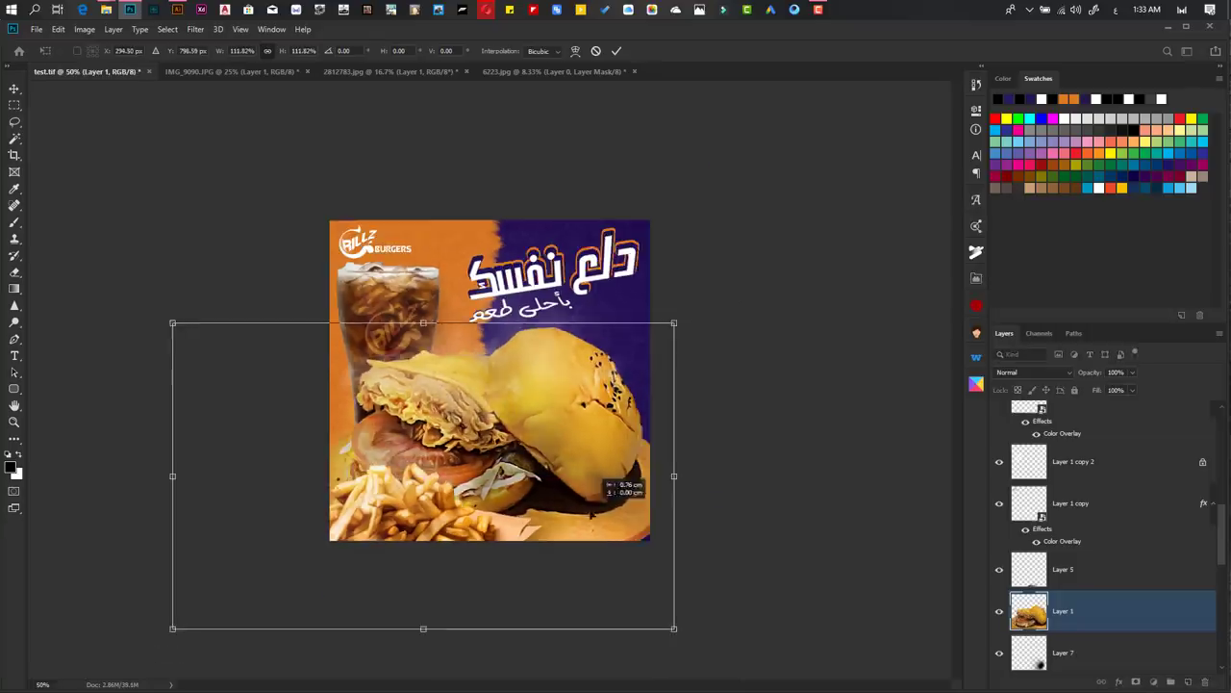
{"action": "key", "text": "Return"}
{"action": "left_click_drag", "start_coordinate": [591, 447], "coordinate": [597, 481]}
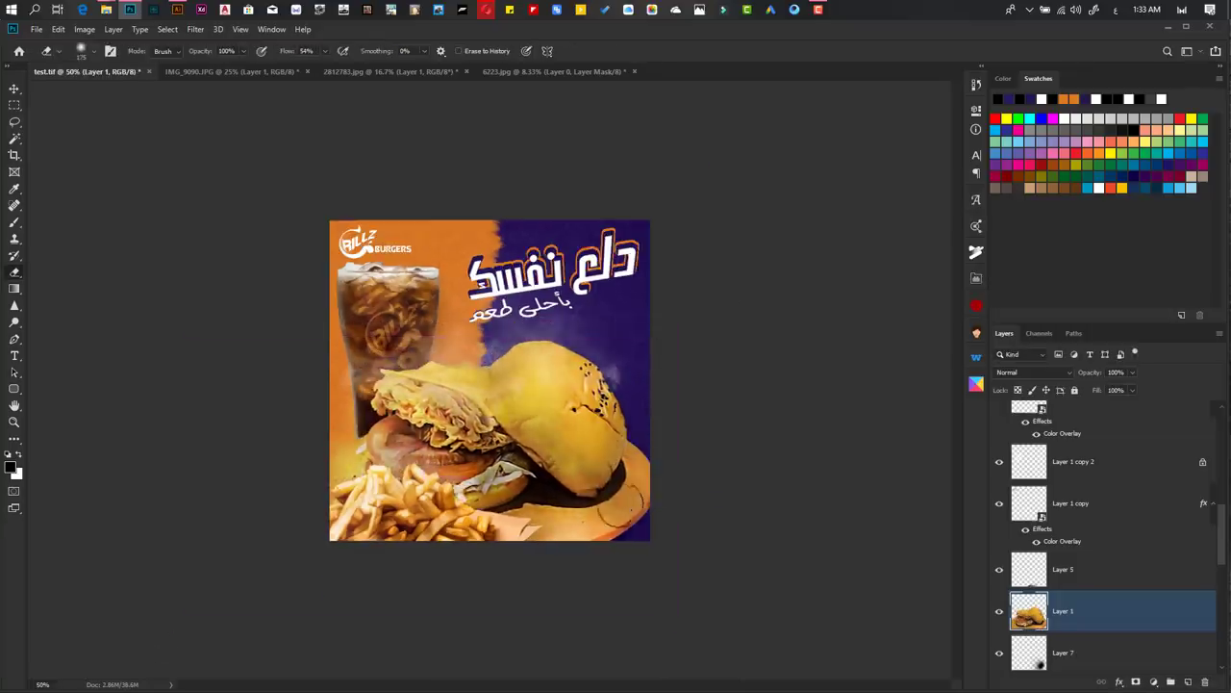
{"action": "scroll", "coordinate": [531, 527], "scroll_direction": "up", "scroll_amount": 2}
{"action": "left_click_drag", "start_coordinate": [681, 530], "coordinate": [726, 460]}
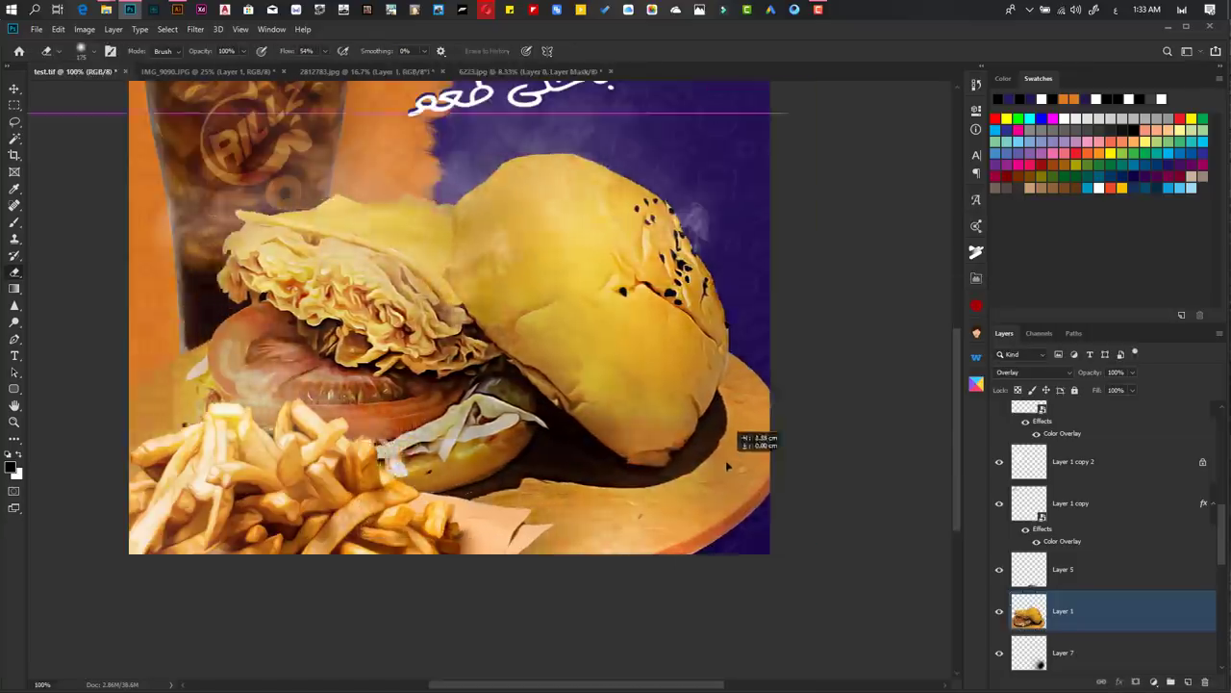
- Pick Layer 1 under the plate and select a strip of the plate near the bottom
{"action": "key", "text": "b"}
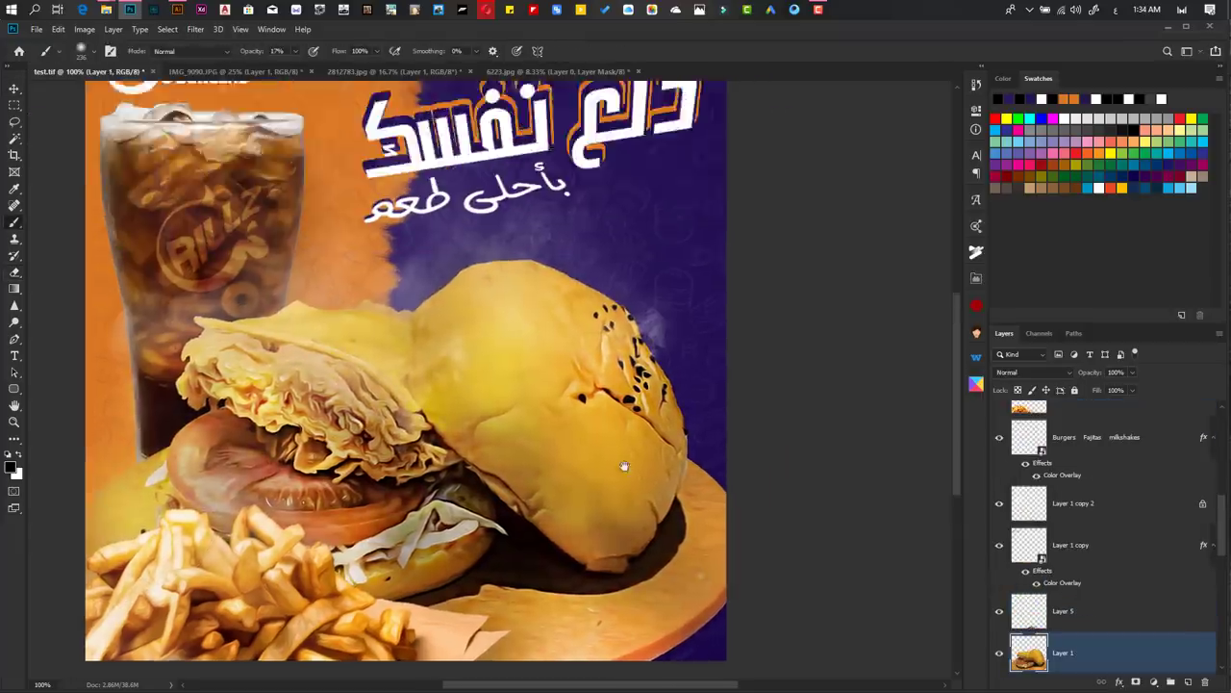
{"action": "right_click", "coordinate": [670, 532], "text": "ctrl"}
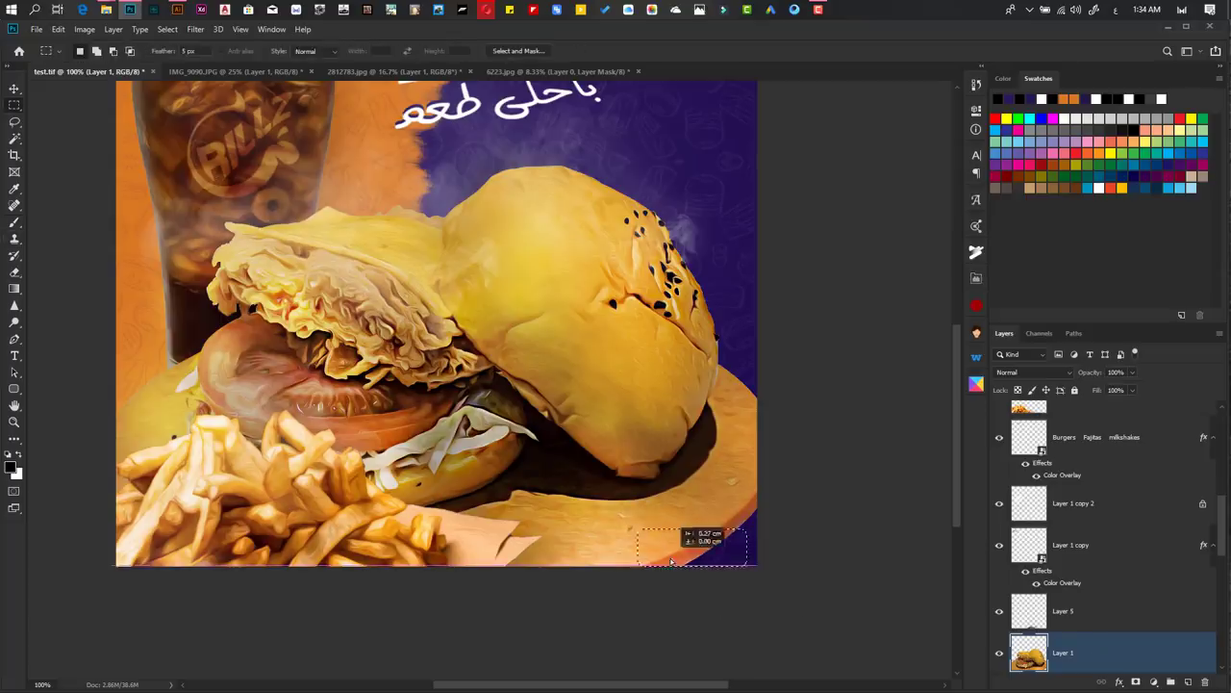
{"action": "key", "text": "ctrl+alt+r"}
{"action": "key", "text": "Escape"}
{"action": "key", "text": "ctrl+plus"}
{"action": "key", "text": "ctrl+plus"}
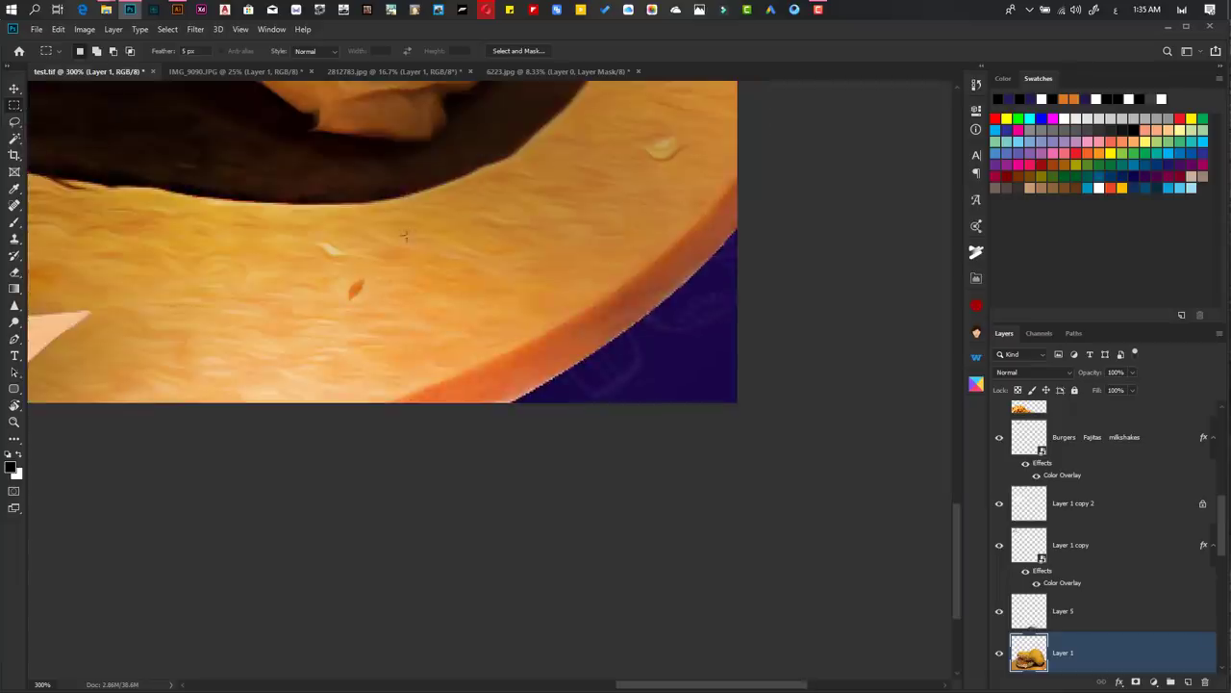
{"action": "mouse_move", "coordinate": [571, 290]}
{"action": "left_mouse_down"}
{"action": "mouse_move", "coordinate": [658, 290]}
{"action": "mouse_move", "coordinate": [554, 332]}
{"action": "mouse_move", "coordinate": [696, 323]}
{"action": "left_mouse_up"}
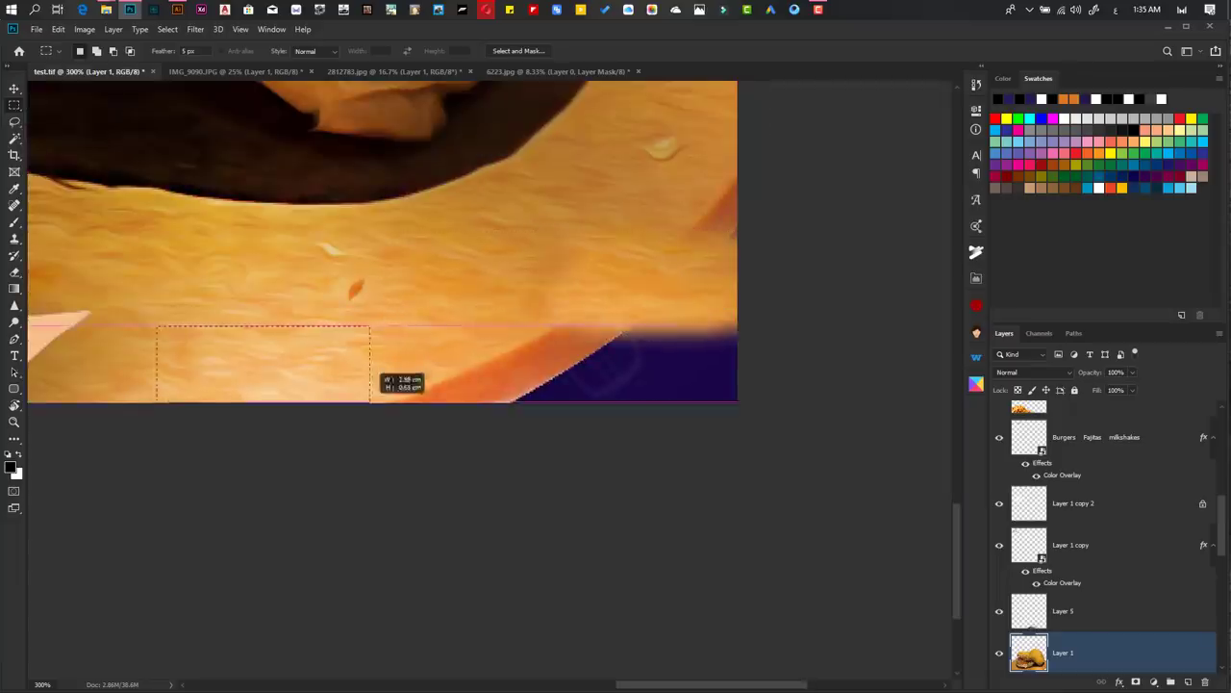
{"action": "mouse_move", "coordinate": [369, 381]}
{"action": "left_mouse_down"}
{"action": "mouse_move", "coordinate": [689, 322]}
{"action": "mouse_move", "coordinate": [522, 398]}
{"action": "left_mouse_up"}
{"action": "key", "text": "ctrl+minus"}
{"action": "key", "text": "ctrl+minus"}
{"action": "key", "text": "ctrl+minus"}
{"action": "scroll", "coordinate": [678, 585], "scroll_direction": "up", "scroll_amount": 3}
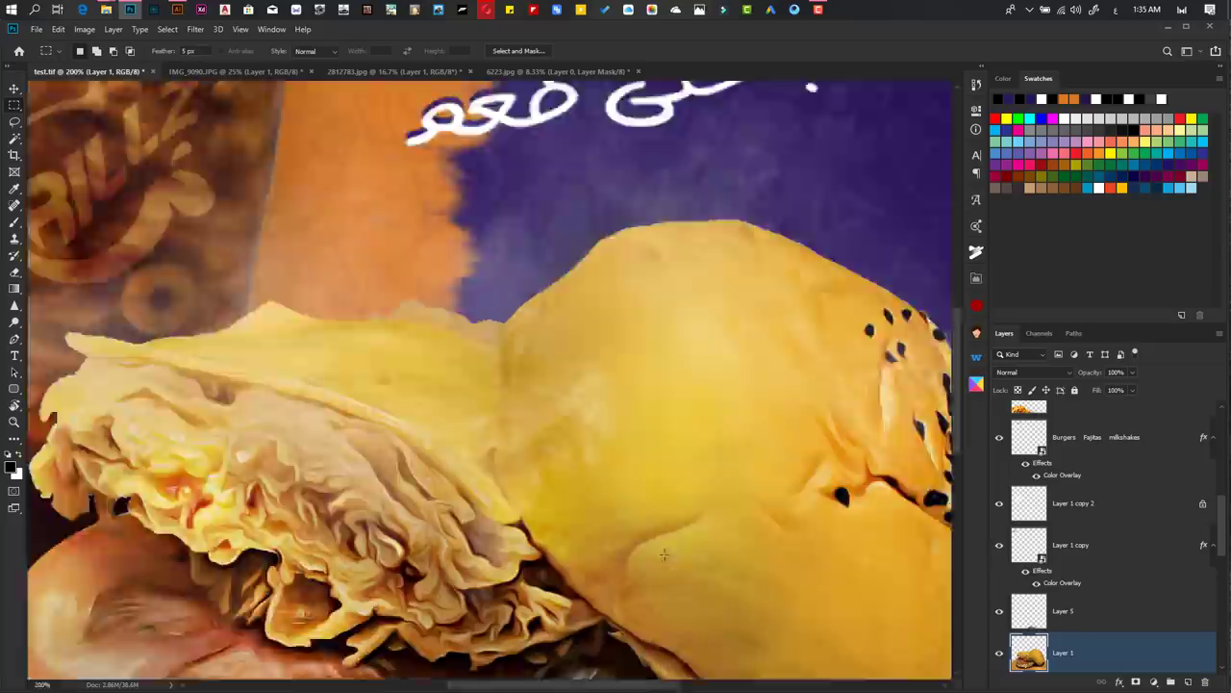
- Clone Stamp over spots on the wooden board beside the burger at 44% opacity
{"action": "key", "text": "s"}
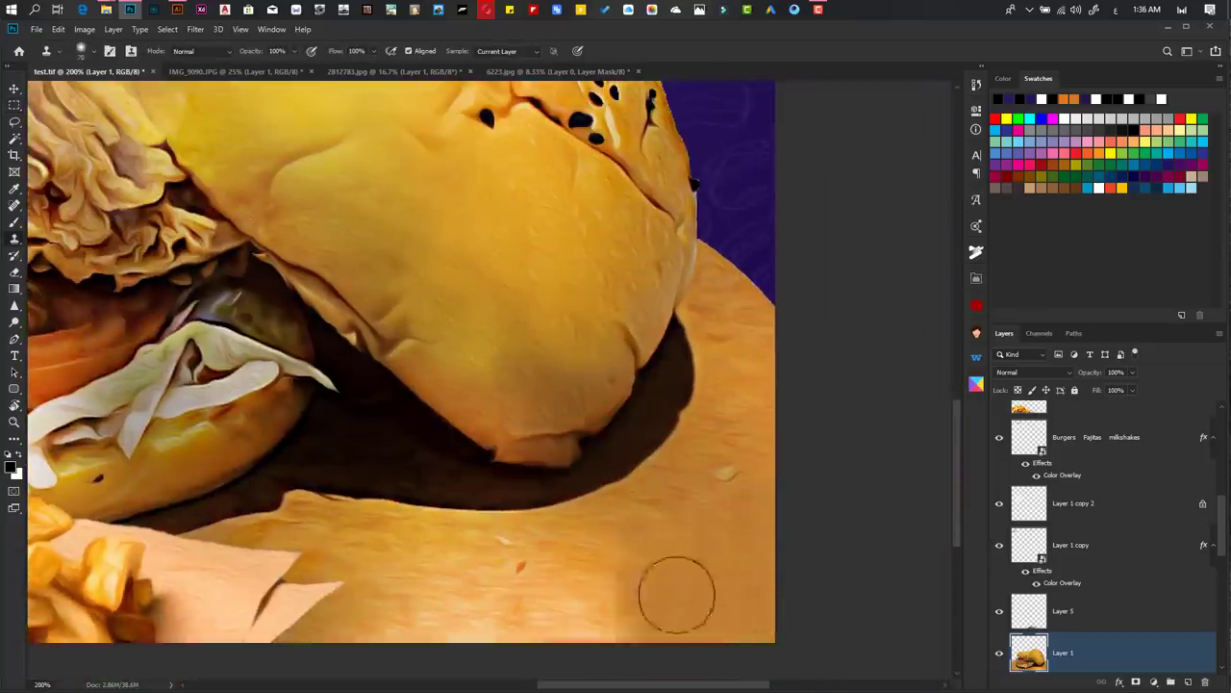
{"action": "left_click_drag", "start_coordinate": [434, 598], "coordinate": [463, 592]}
{"action": "left_click_drag", "start_coordinate": [773, 666], "coordinate": [800, 417]}
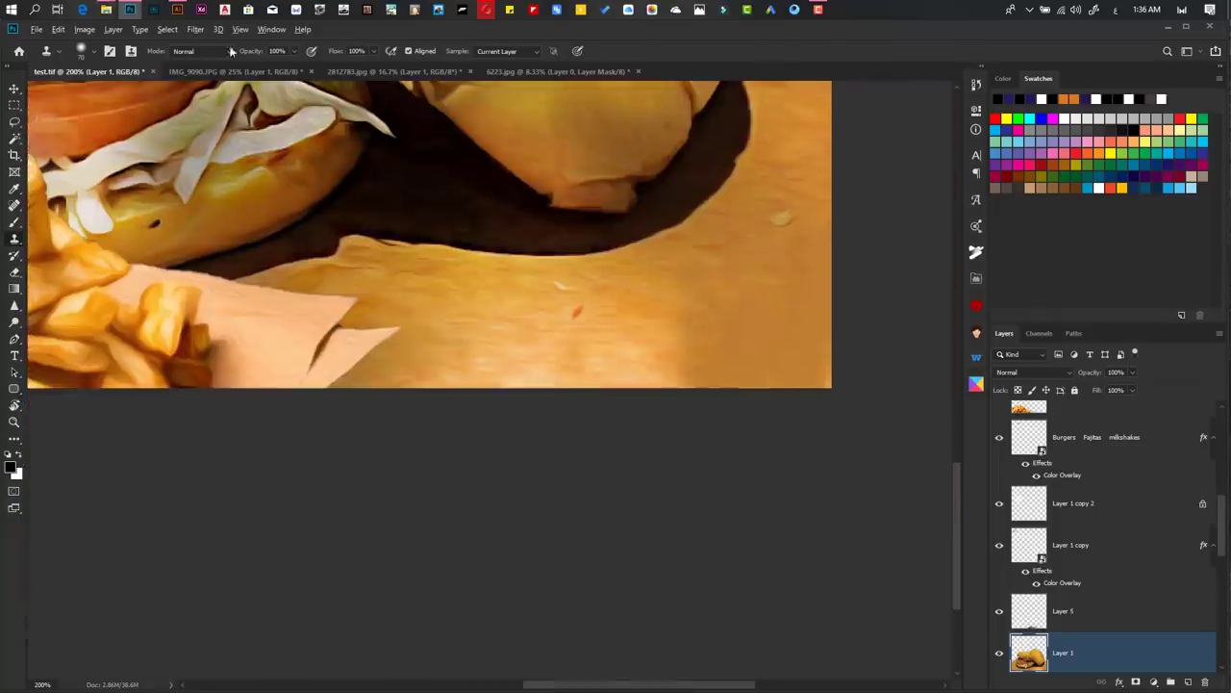
{"action": "key", "text": "4"}
{"action": "key", "text": "4"}
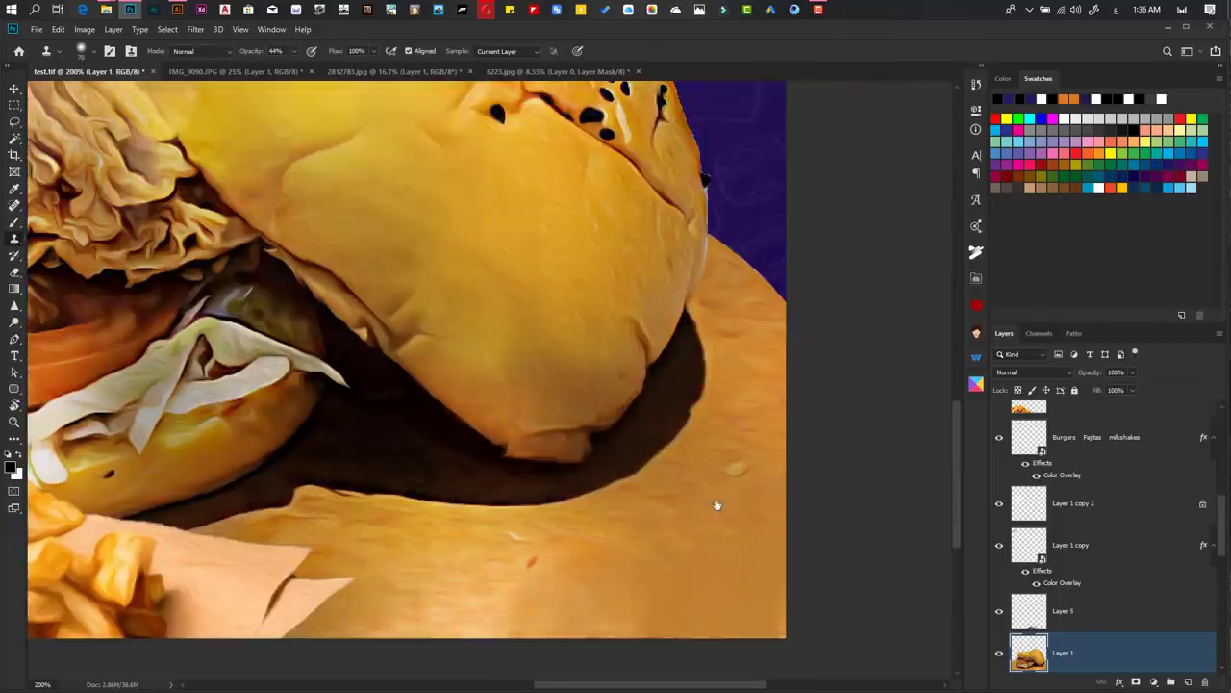
{"action": "key", "text": "ctrl+minus"}
{"action": "key", "text": "ctrl+minus"}
{"action": "key", "text": "ctrl+minus"}
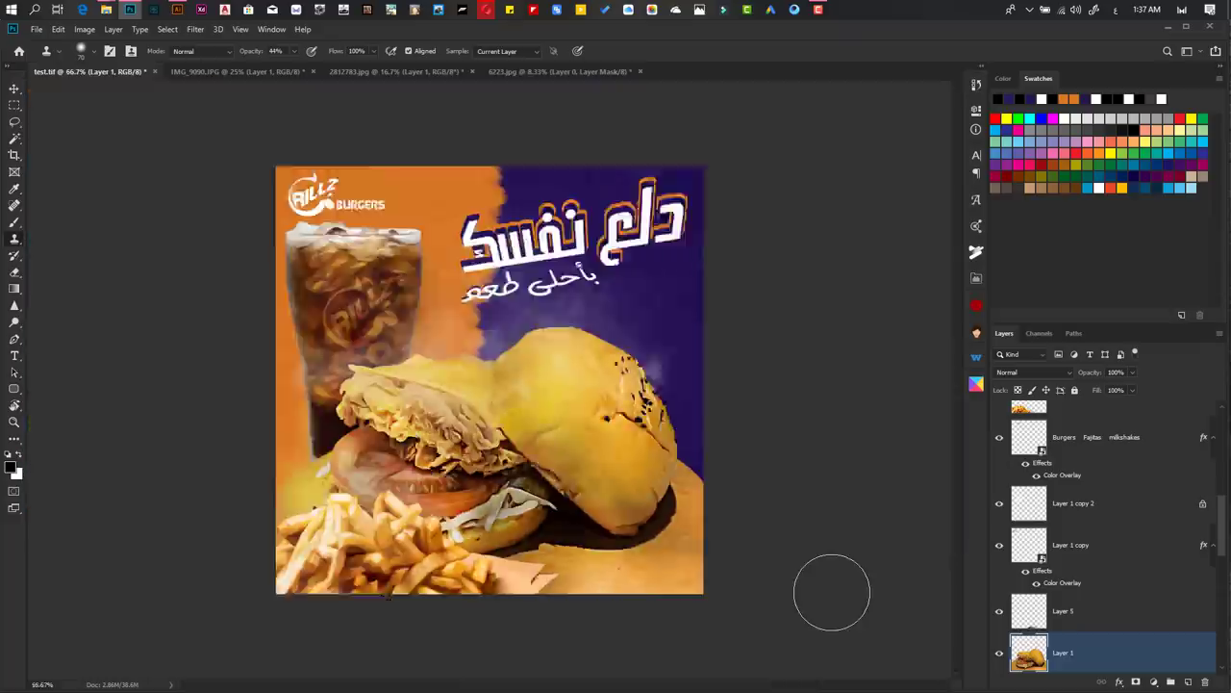
{"action": "left_click", "coordinate": [550, 425], "text": "ctrl"}
- Apply the Stylize > Oil Paint filter to the burger photo layer
{"action": "left_click", "coordinate": [626, 510], "text": "ctrl"}
{"action": "left_click", "coordinate": [551, 426], "text": "ctrl+shift"}
{"action": "key", "text": "ctrl+plus"}
{"action": "key", "text": "ctrl+plus"}
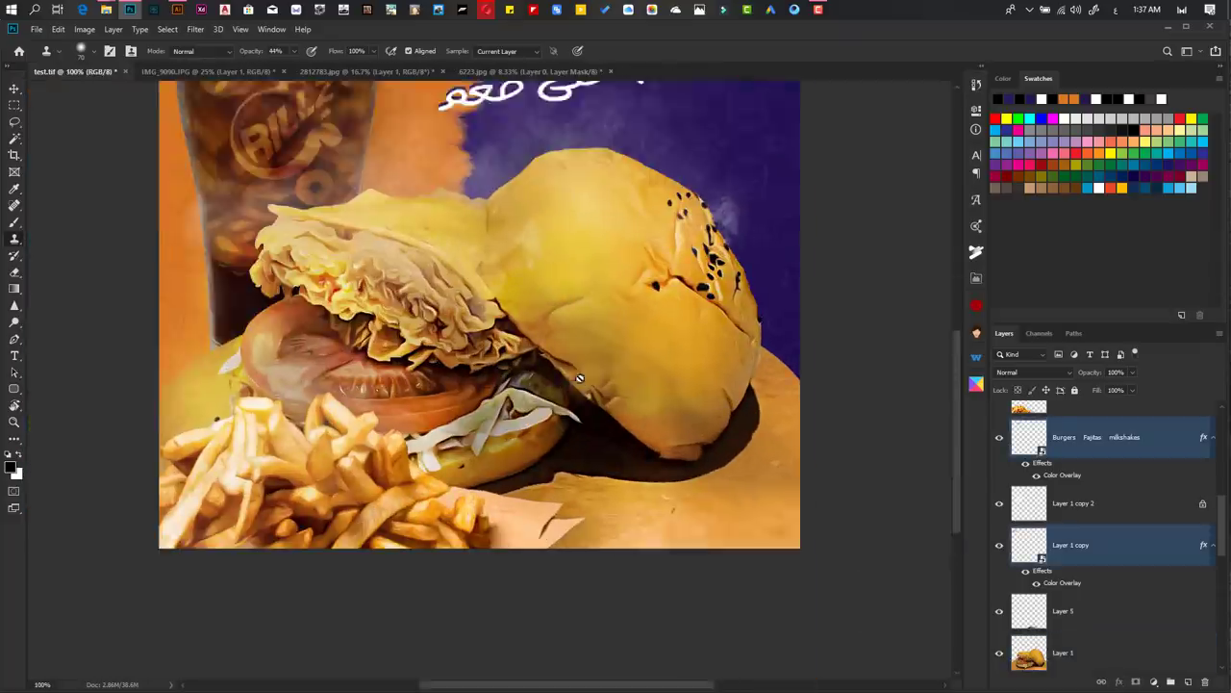
{"action": "left_click", "coordinate": [1063, 652]}
{"action": "left_click", "coordinate": [195, 29]}
{"action": "left_click", "coordinate": [377, 308]}
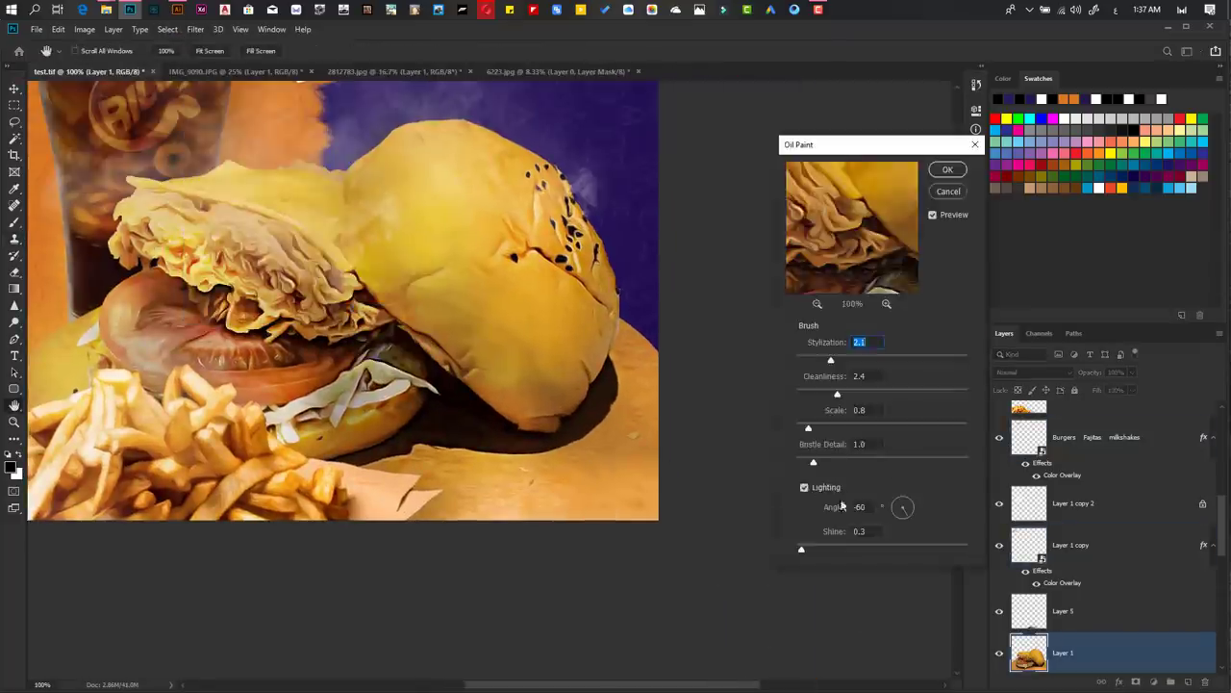
{"action": "left_click", "coordinate": [946, 171]}
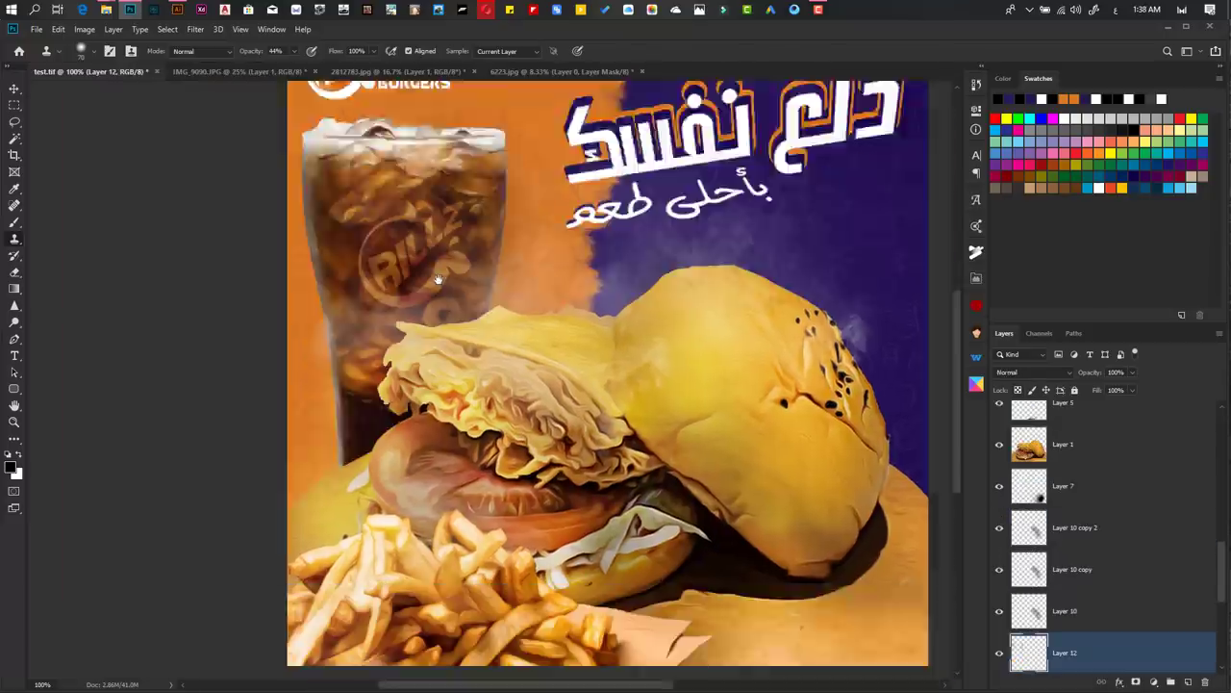
- Add a new empty Layer 13 and brush dark shading onto the burger
{"action": "scroll", "coordinate": [577, 385], "scroll_direction": "down", "scroll_amount": 3}
{"action": "scroll", "coordinate": [577, 385], "scroll_direction": "right", "scroll_amount": 3}
{"action": "left_click", "coordinate": [1026, 452]}
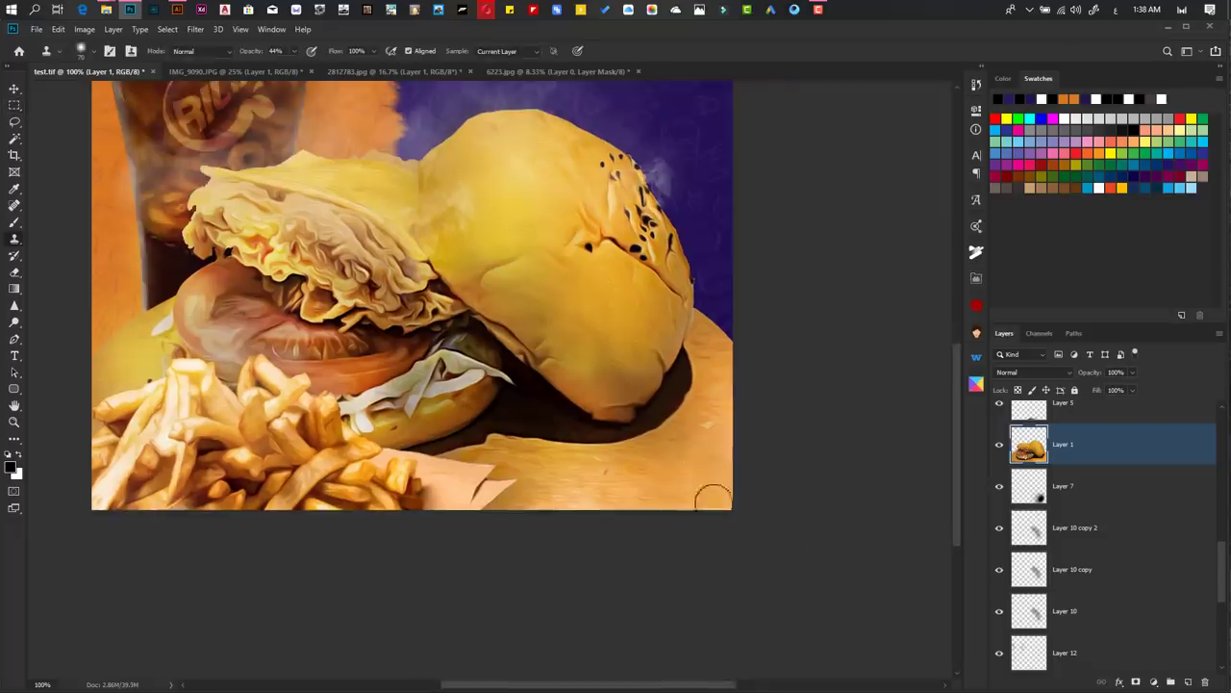
{"action": "left_click_drag", "start_coordinate": [563, 412], "coordinate": [667, 473]}
{"action": "scroll", "coordinate": [805, 462], "scroll_direction": "down", "scroll_amount": 2}
{"action": "scroll", "coordinate": [760, 461], "scroll_direction": "down", "scroll_amount": 2}
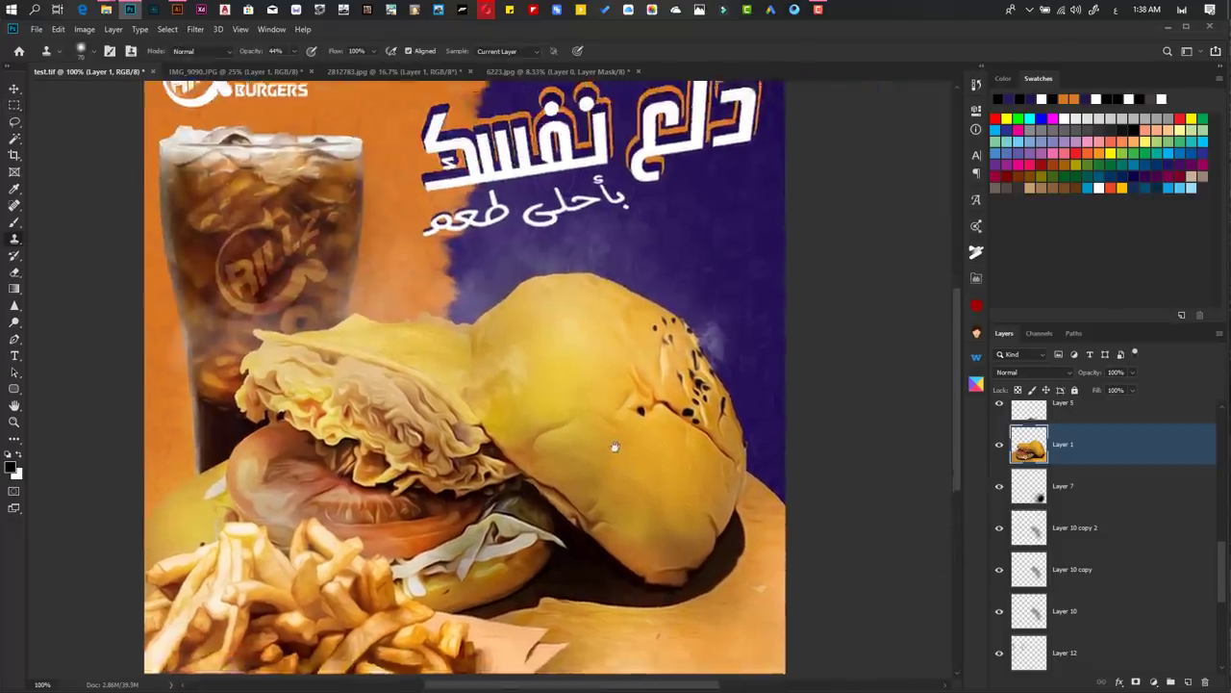
{"action": "scroll", "coordinate": [702, 460], "scroll_direction": "down", "scroll_amount": 1}
{"action": "scroll", "coordinate": [702, 460], "scroll_direction": "up", "scroll_amount": 1}
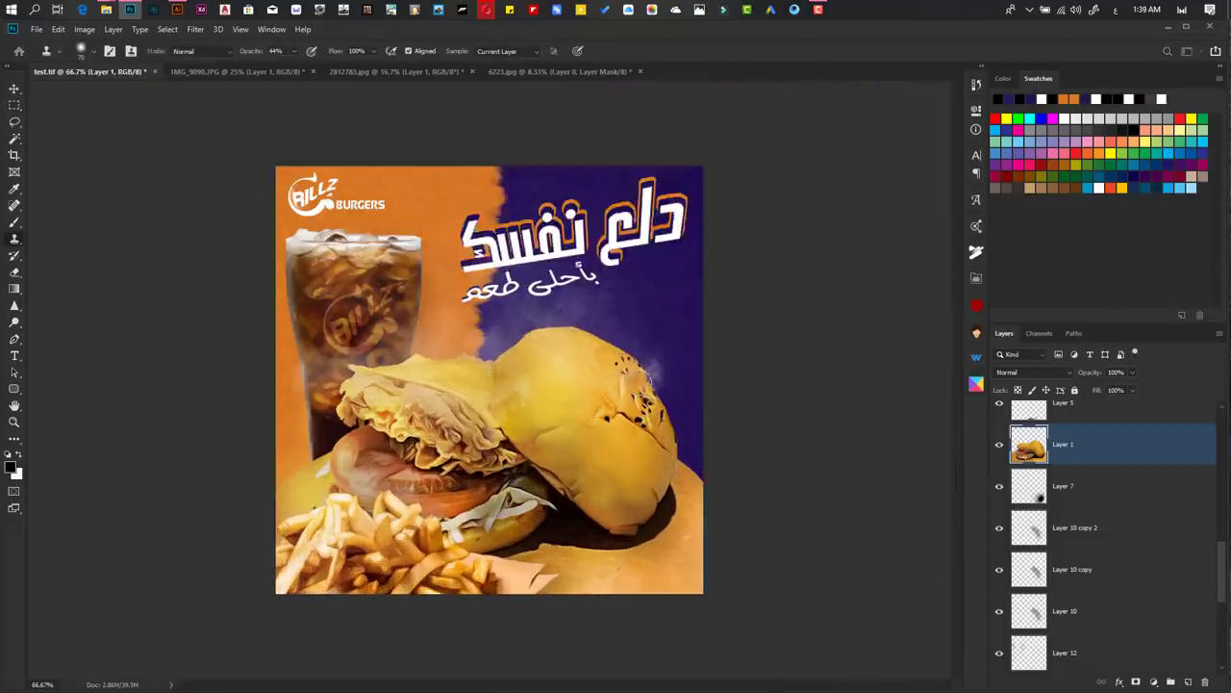
{"action": "key", "text": "ctrl+shift+alt+n"}
{"action": "key", "text": "b"}
{"action": "left_click_drag", "start_coordinate": [501, 332], "coordinate": [654, 424]}
- Move the shading layer below Layer 7 and commit its resize
{"action": "key", "text": "ctrl+bracketleft"}
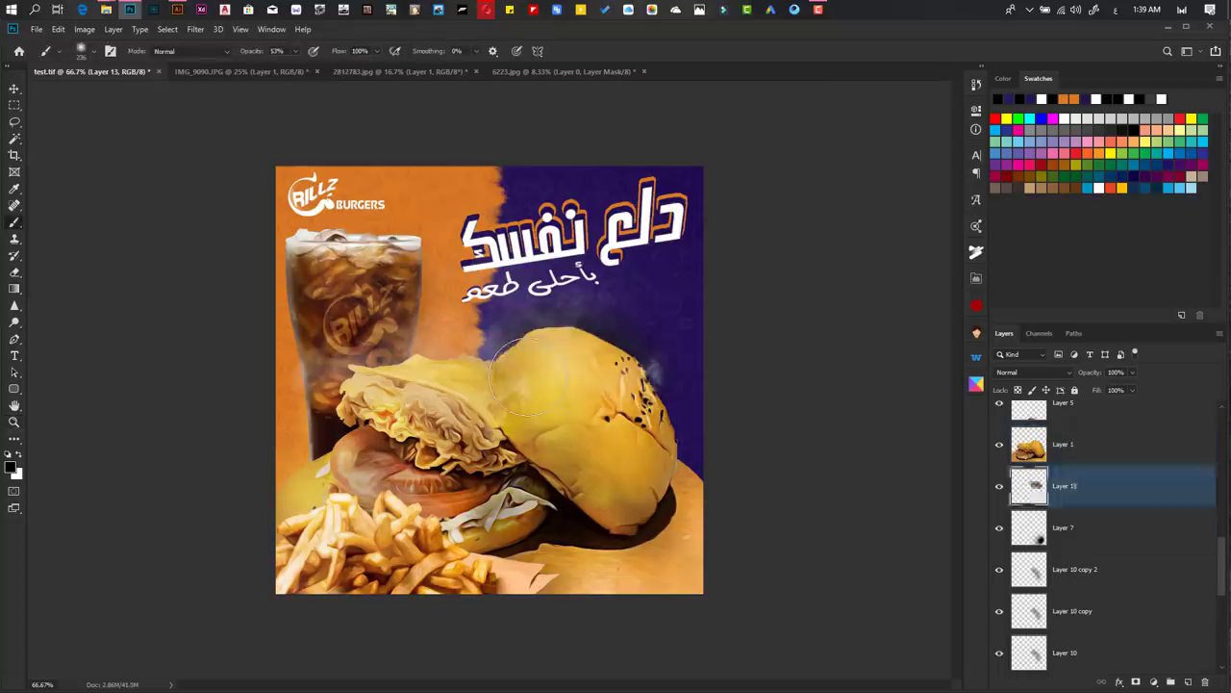
{"action": "key", "text": "ctrl+bracketleft"}
{"action": "key", "text": "ctrl+t"}
{"action": "key", "text": "Return"}
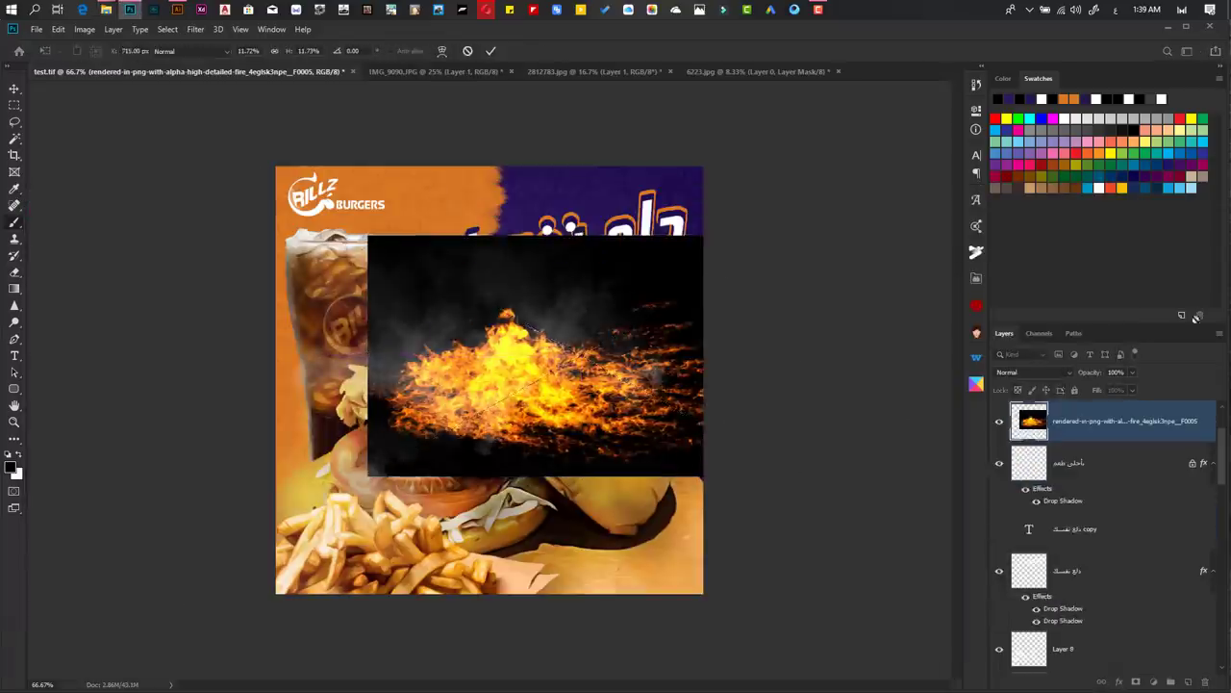
- Set the fire layer to Screen blending and raise the top smoke copy one step
{"action": "left_click", "coordinate": [1034, 372]}
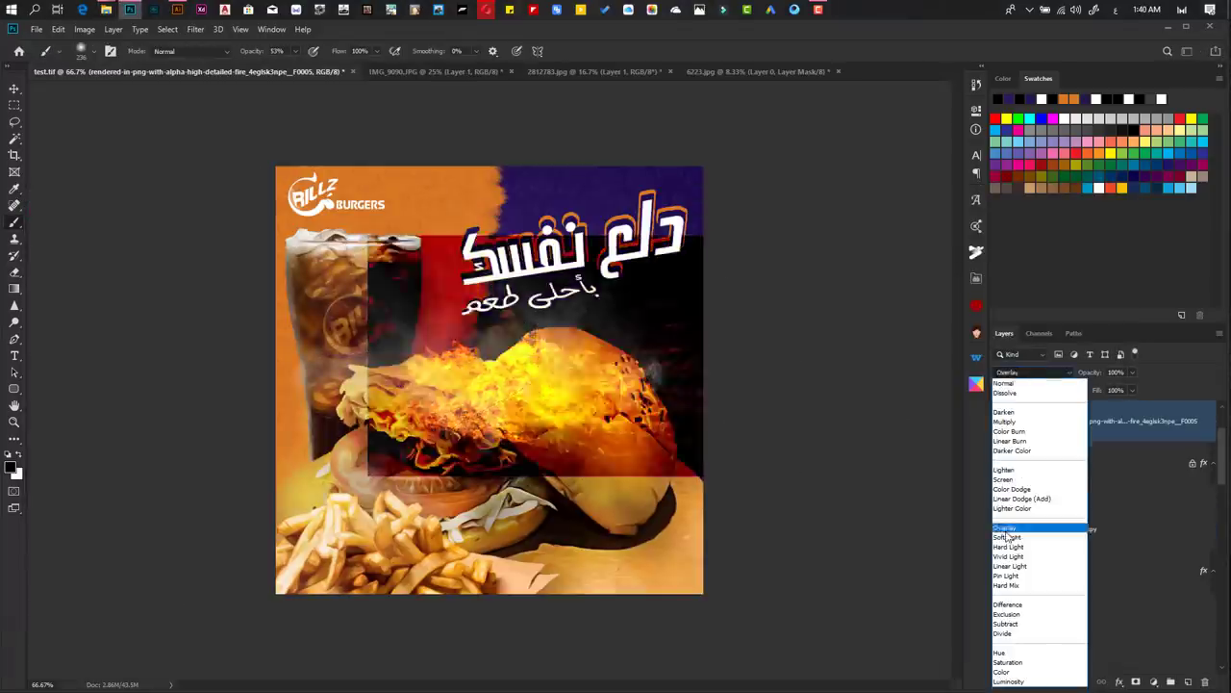
{"action": "left_click", "coordinate": [1003, 479]}
{"action": "scroll", "coordinate": [1010, 486], "scroll_direction": "up", "scroll_amount": 5}
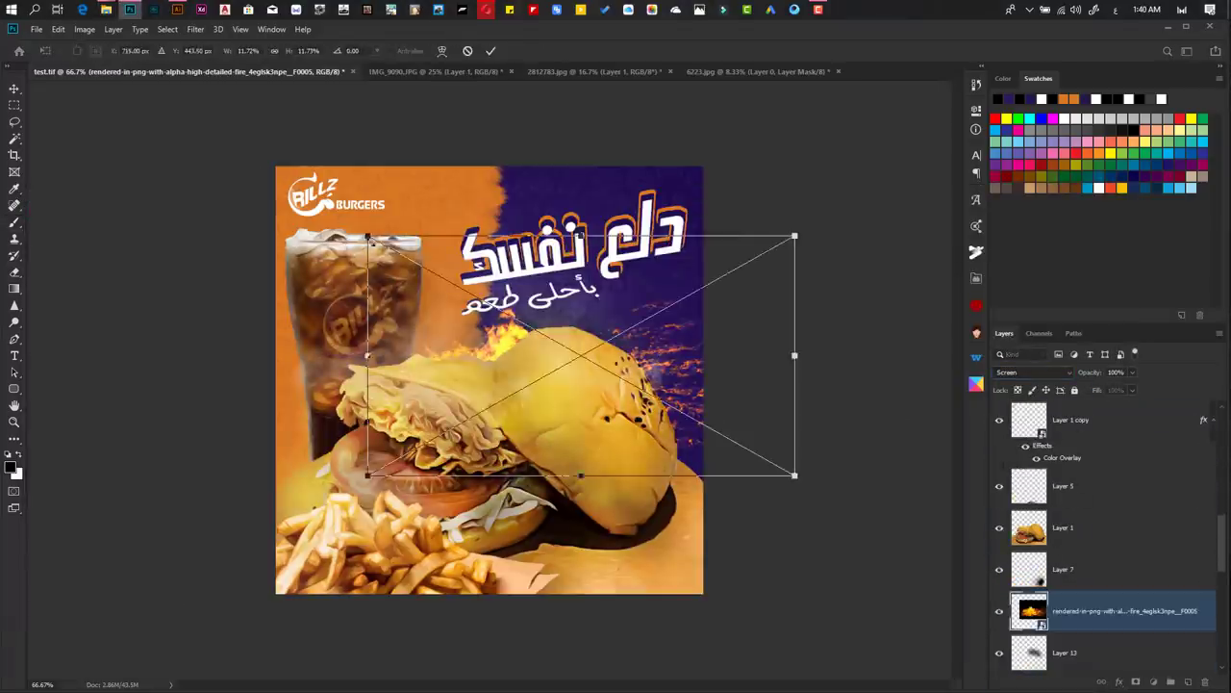
{"action": "key", "text": "ctrl+bracketright"}
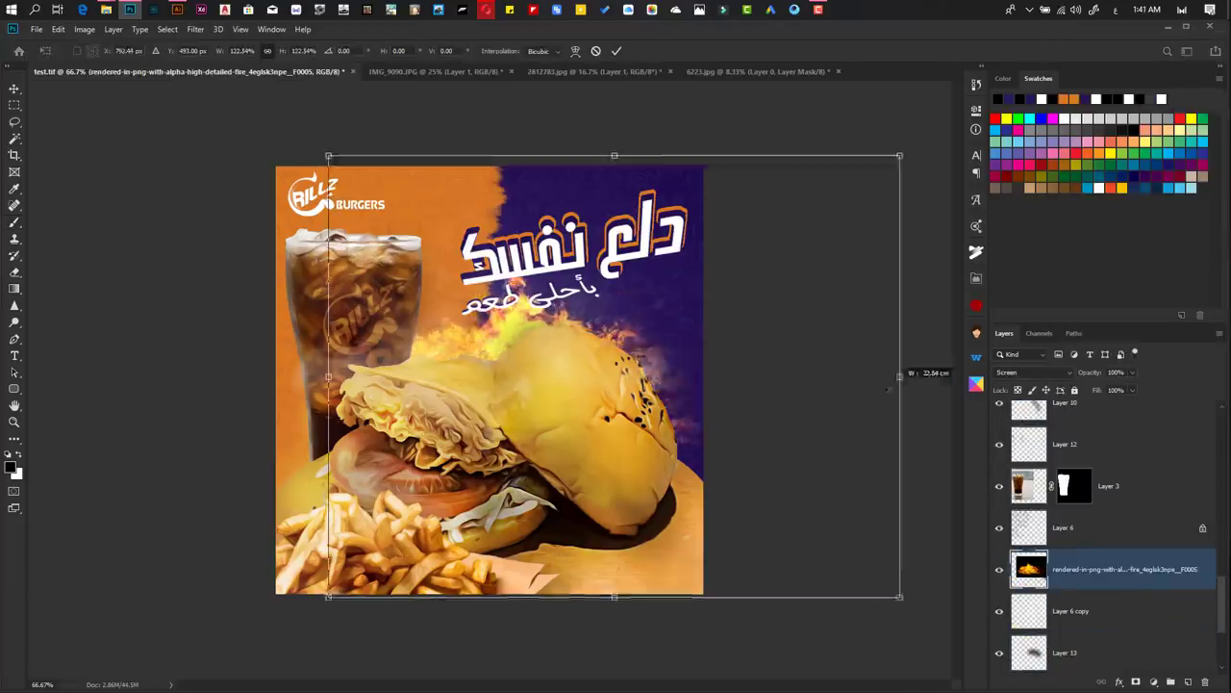
{"action": "key", "text": "ctrl+plus"}
{"action": "key", "text": "ctrl+plus"}
{"action": "key", "text": "ctrl+minus"}
{"action": "key", "text": "ctrl+minus"}
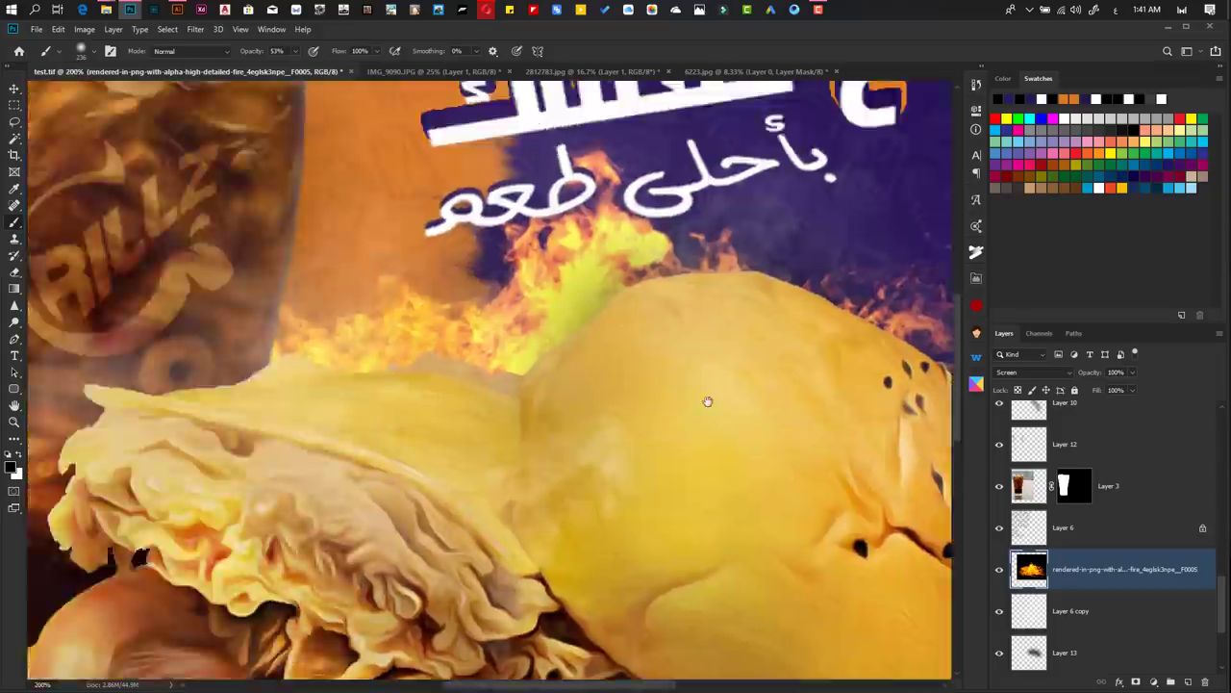
{"action": "key", "text": "ctrl+minus"}
{"action": "key", "text": "ctrl+minus"}
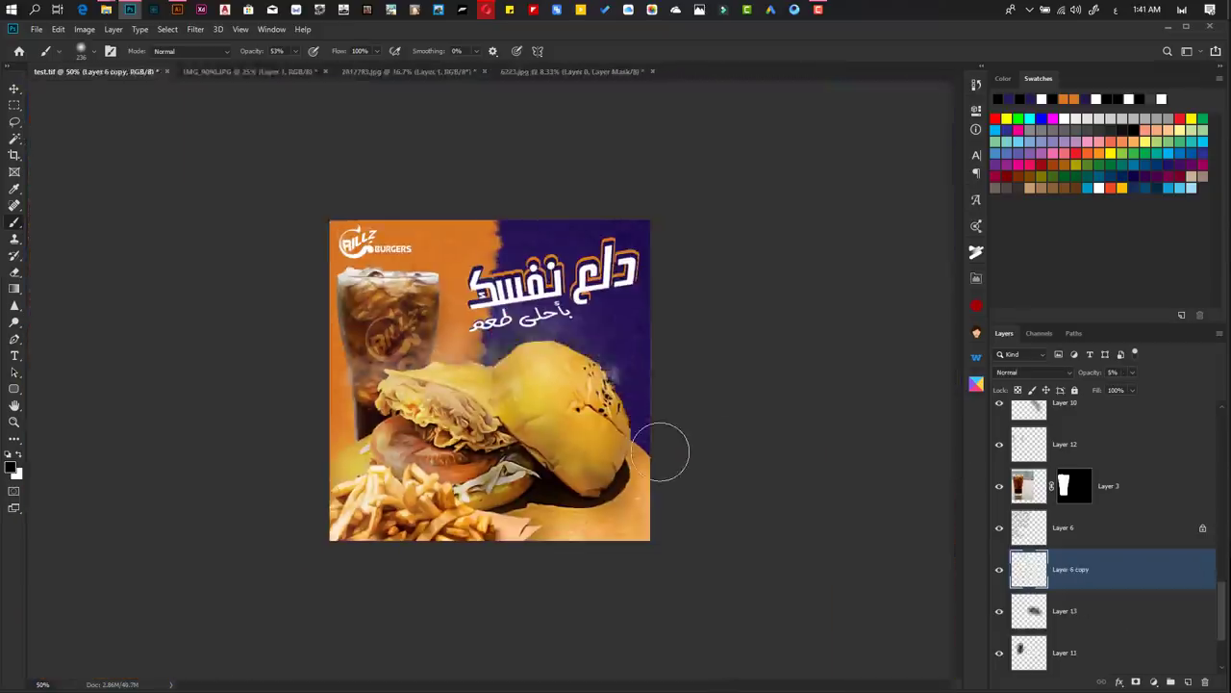
- Move the cola cup layer to the bottom and nudge it into place with Layer 12
{"action": "left_click_drag", "start_coordinate": [1073, 589], "coordinate": [1073, 654]}
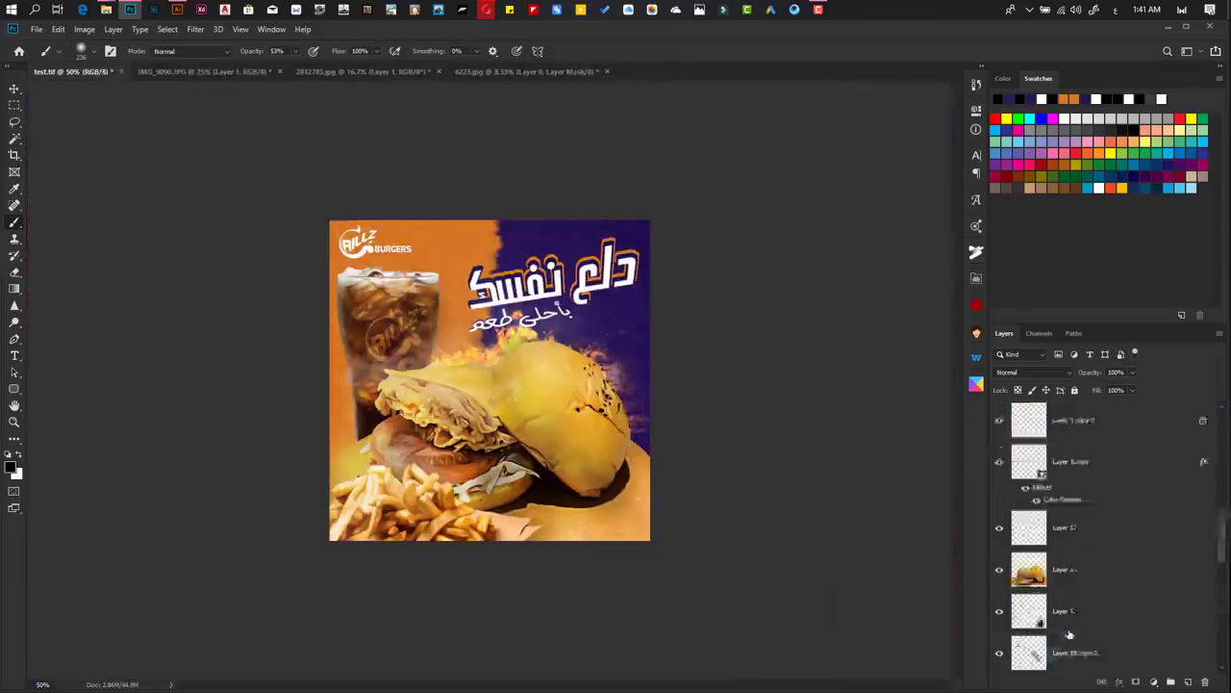
{"action": "left_click_drag", "start_coordinate": [370, 294], "coordinate": [382, 299]}
{"action": "left_click", "coordinate": [1064, 610], "text": "ctrl"}
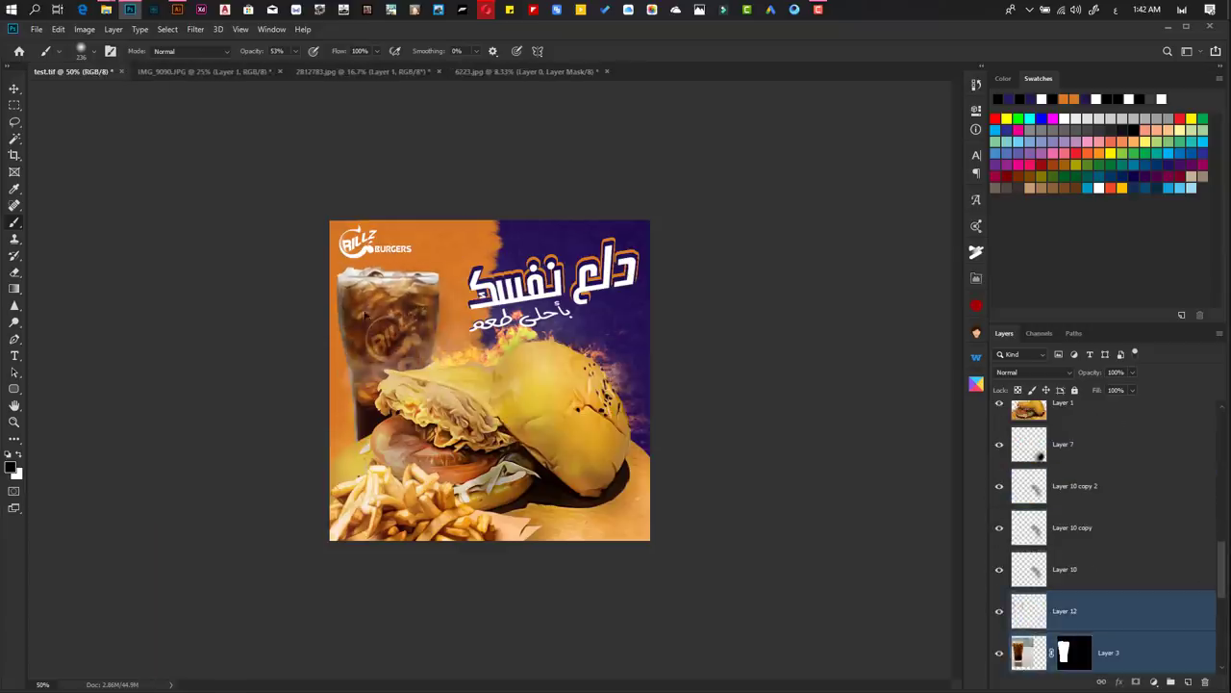
{"action": "key", "text": "ctrl+t"}
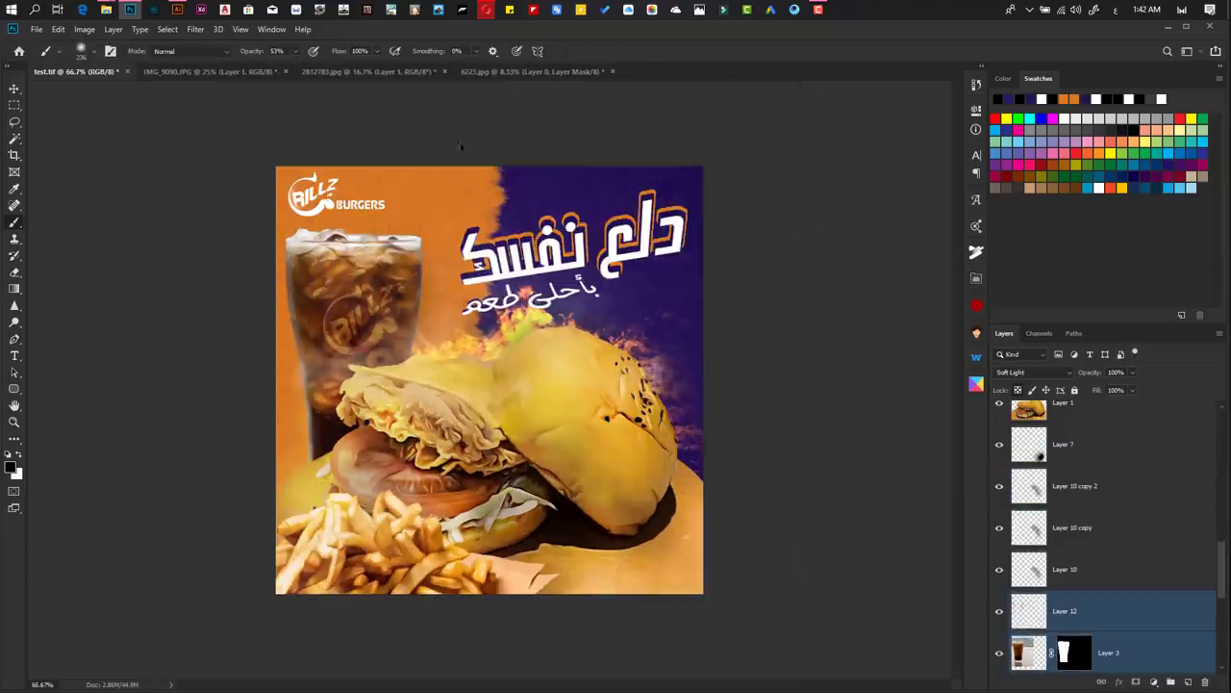
- Apply the Stylize > Oil Paint filter to the cola cup Layer 3 alone
{"action": "left_click", "coordinate": [1106, 652]}
{"action": "left_click", "coordinate": [195, 29]}
{"action": "left_click", "coordinate": [398, 241]}
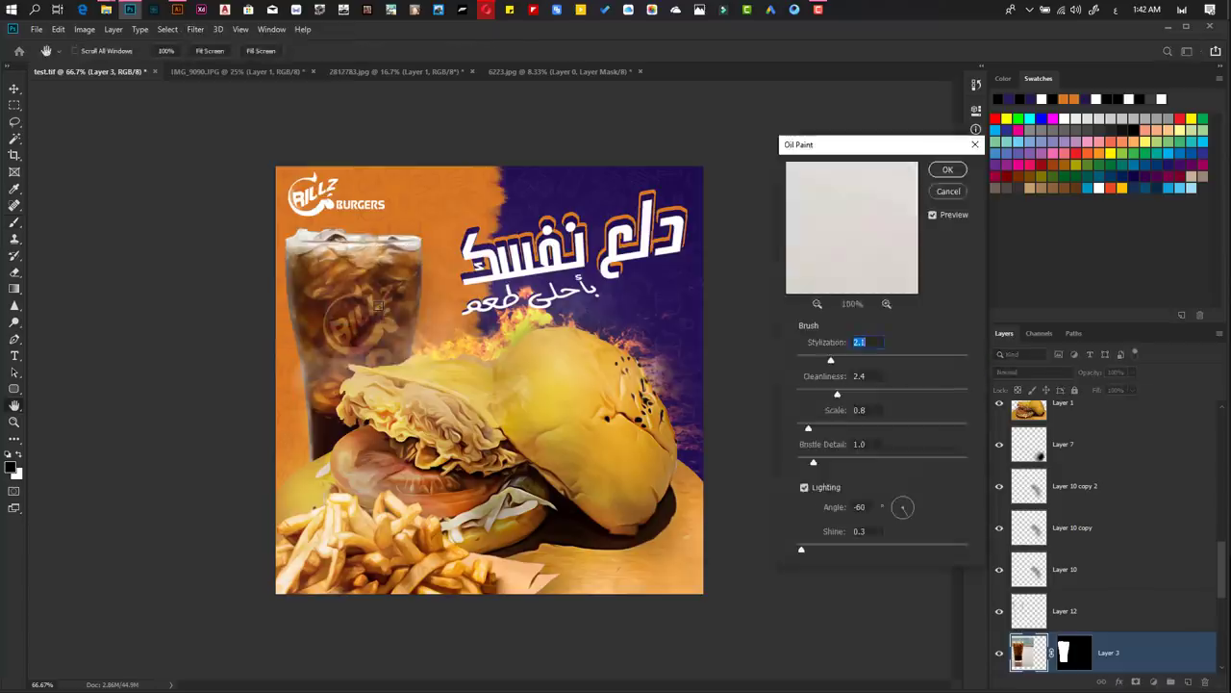
{"action": "key", "text": "Return"}
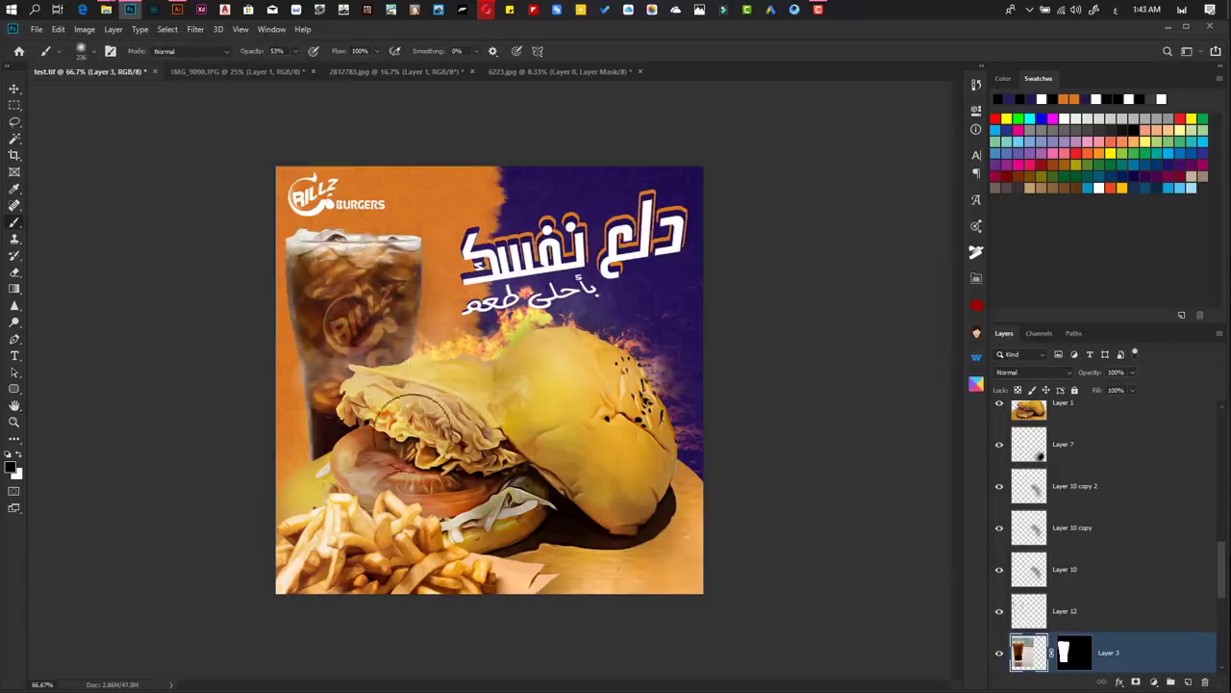
{"action": "scroll", "coordinate": [417, 412], "scroll_direction": "up", "scroll_amount": 3}
{"action": "key", "text": "p"}
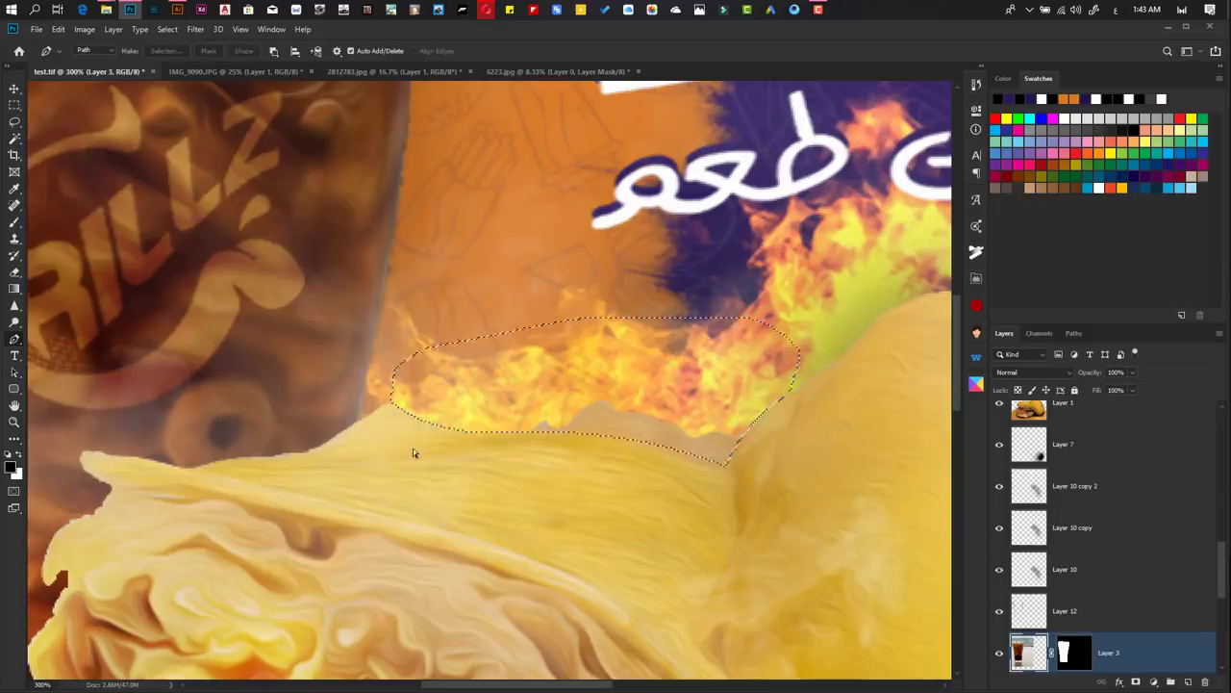
- Lighten the highlights on the burger photo layer with the Dodge tool
{"action": "left_click", "coordinate": [1107, 421]}
{"action": "key", "text": "m"}
{"action": "key", "text": "o"}
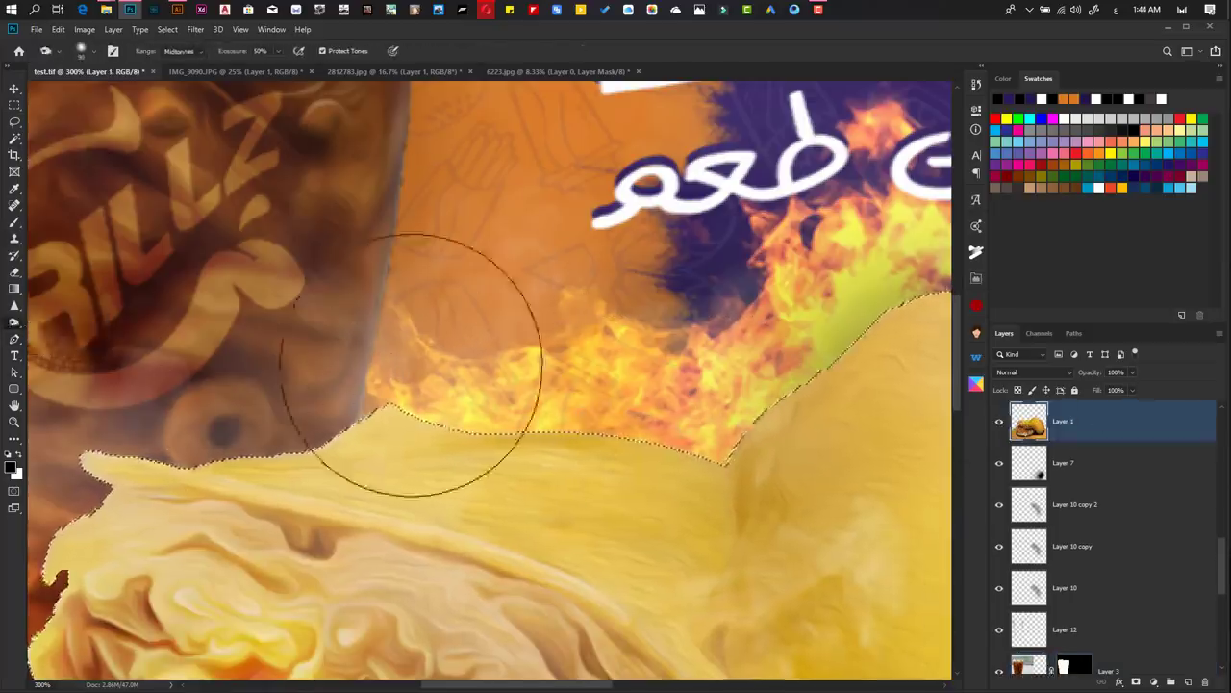
{"action": "key", "text": "alt+shift+h"}
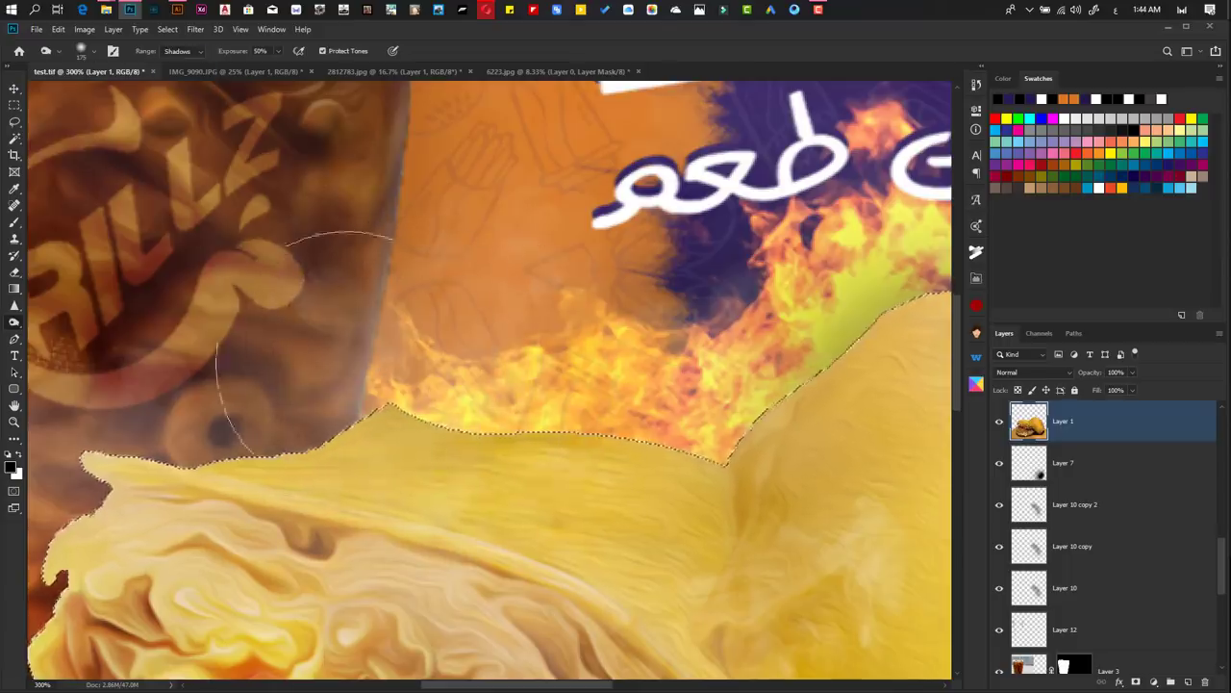
{"action": "scroll", "coordinate": [532, 374], "scroll_direction": "down", "scroll_amount": 5}
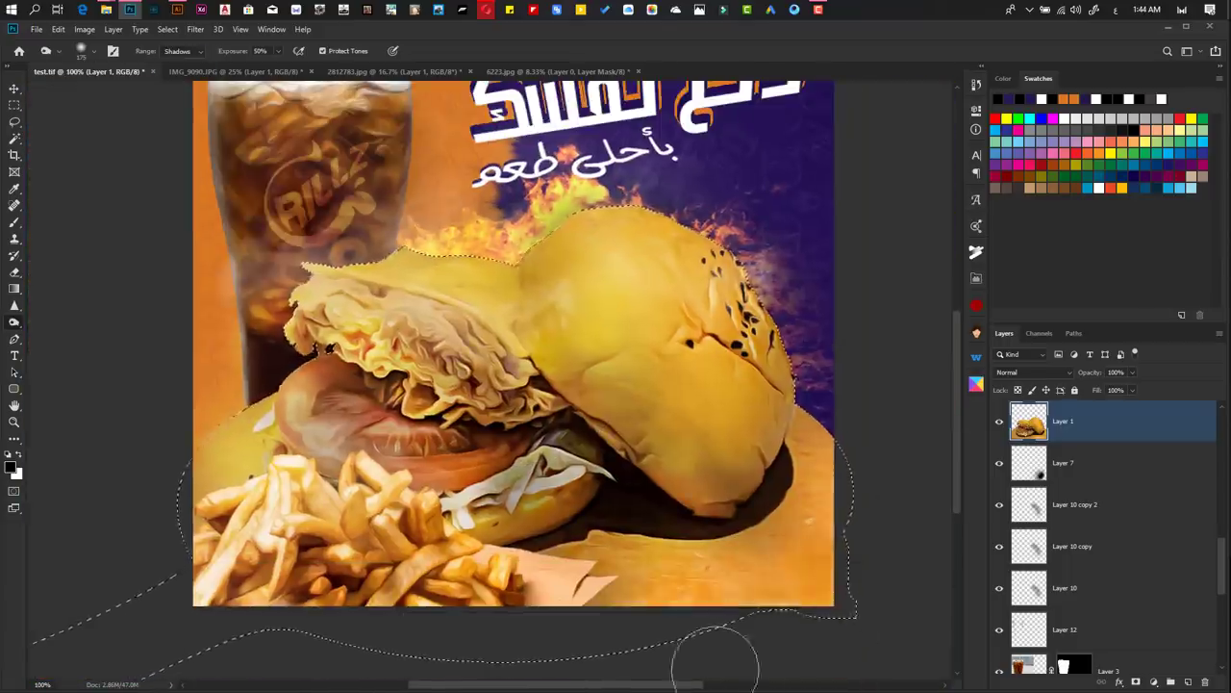
{"action": "key", "text": "s"}
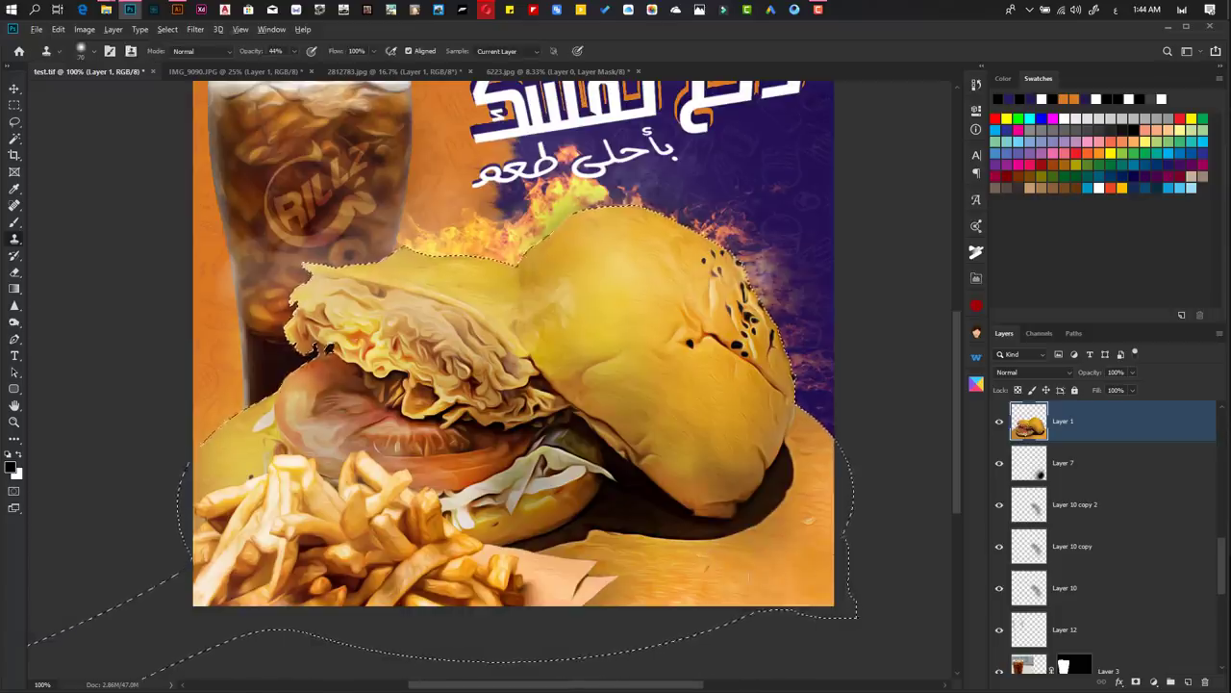
{"action": "scroll", "coordinate": [617, 423], "scroll_direction": "down", "scroll_amount": 3}
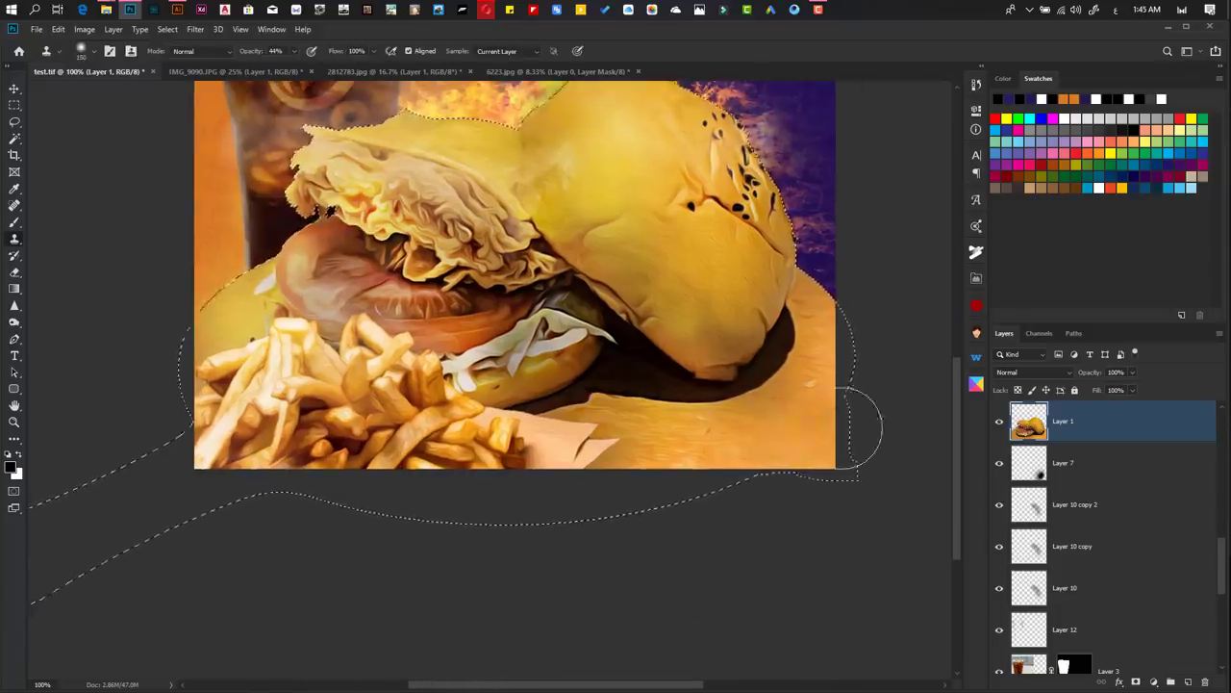
- Scroll and pan along the top bun to inspect its rough edges
{"action": "key", "text": "m"}
{"action": "scroll", "coordinate": [648, 306], "scroll_direction": "up", "scroll_amount": 5}
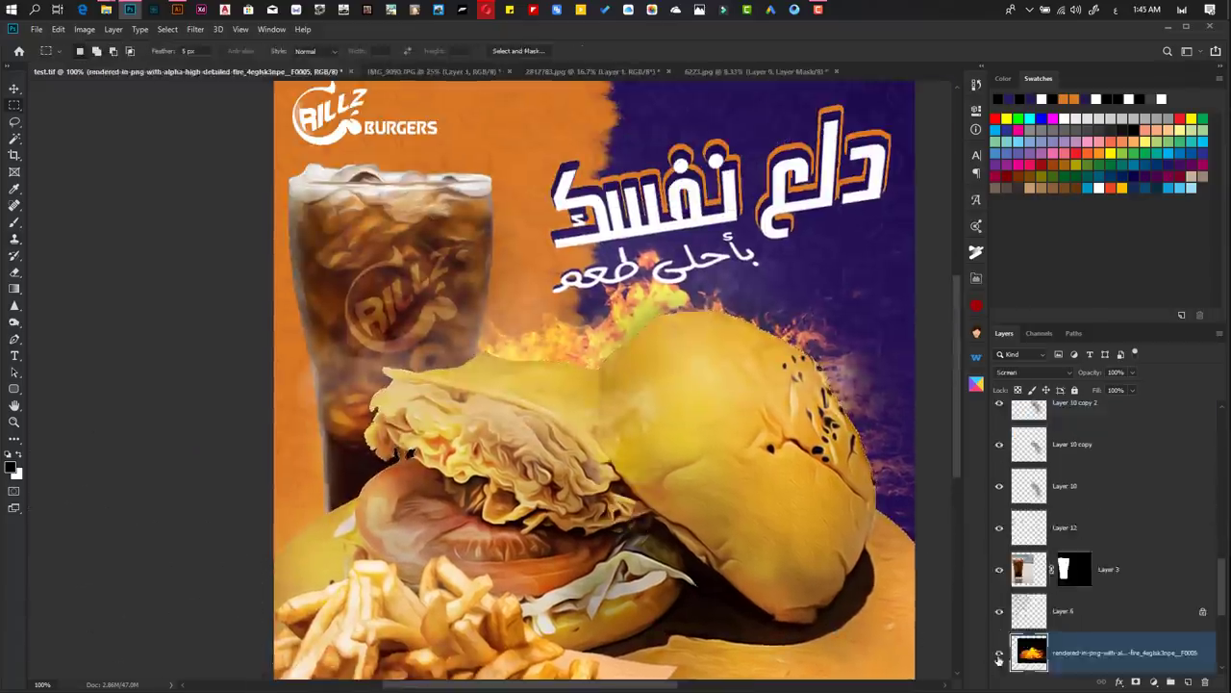
{"action": "scroll", "coordinate": [648, 306], "scroll_direction": "up", "scroll_amount": 2}
{"action": "scroll", "coordinate": [647, 306], "scroll_direction": "up", "scroll_amount": 2}
{"action": "scroll", "coordinate": [248, 452], "scroll_direction": "up", "scroll_amount": 2}
{"action": "left_click_drag", "start_coordinate": [248, 453], "coordinate": [61, 334]}
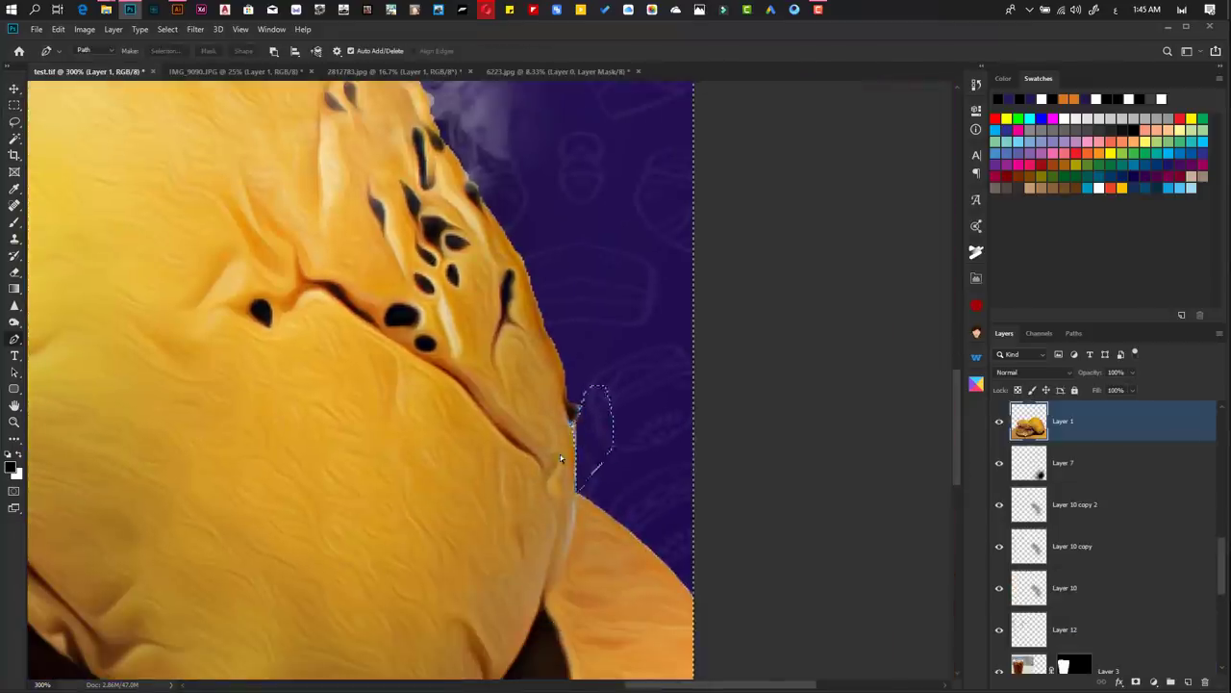
{"action": "scroll", "coordinate": [407, 171], "scroll_direction": "up", "scroll_amount": 3}
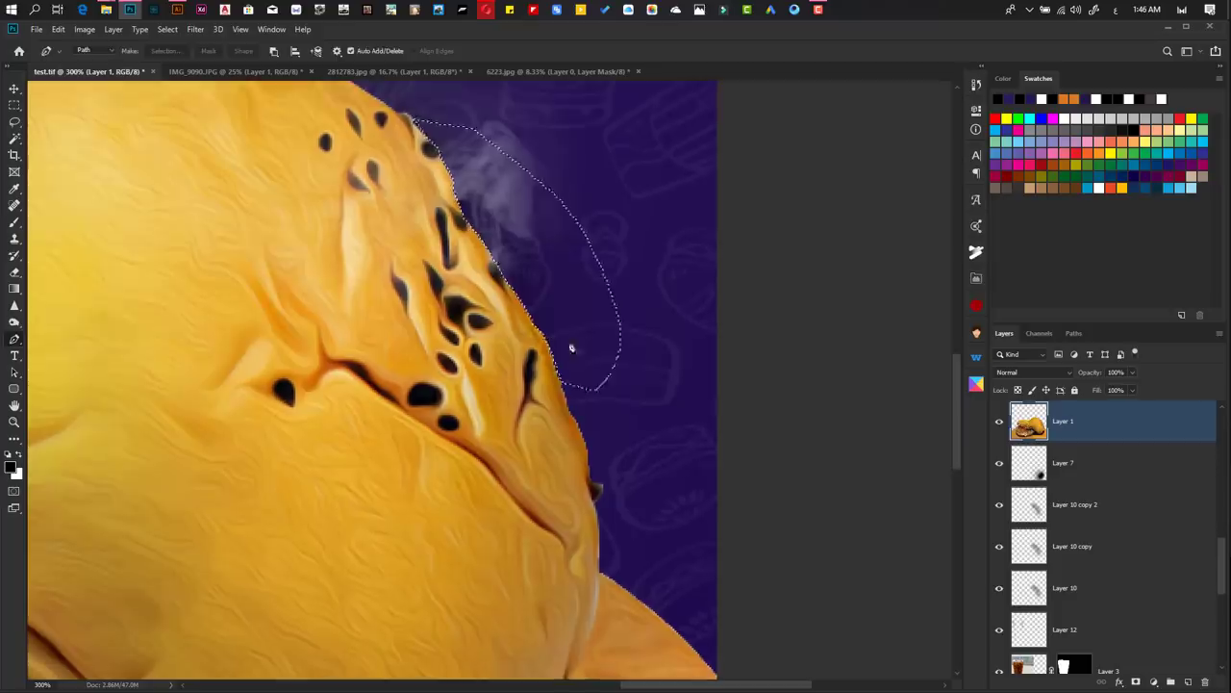
{"action": "scroll", "coordinate": [568, 343], "scroll_direction": "down", "scroll_amount": 5}
- Trim the top-bun edge along a traced outline, check the lettuce gap, and fit the poster
{"action": "left_click", "coordinate": [541, 282]}
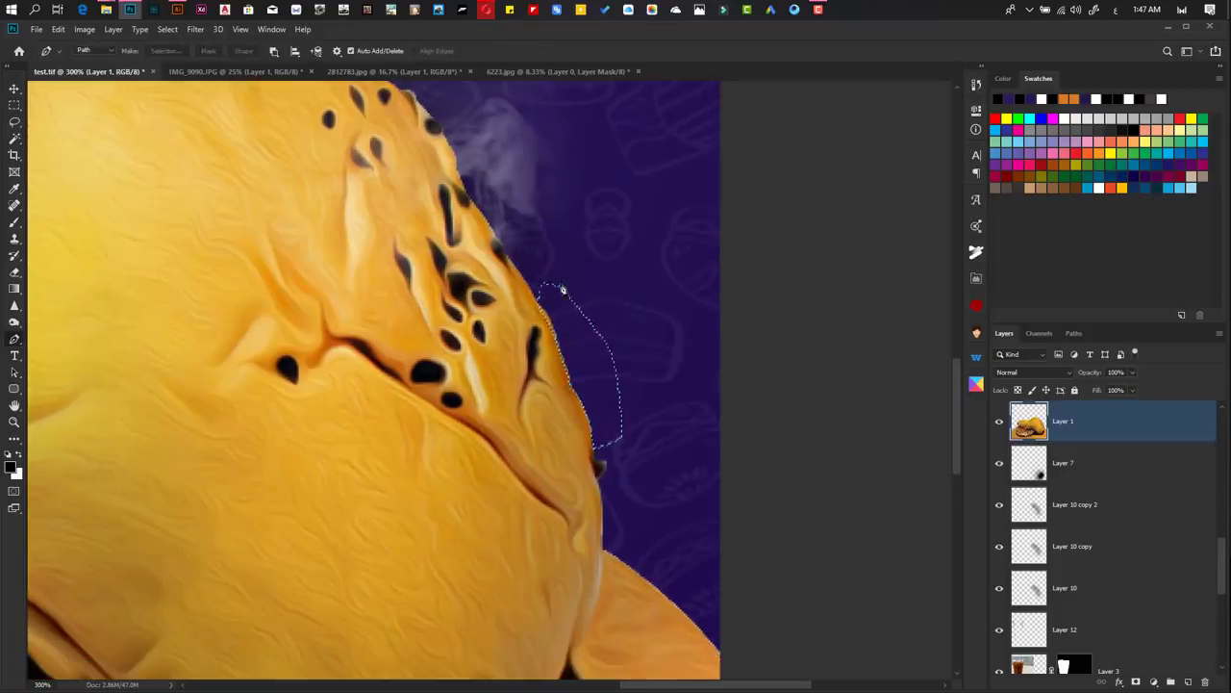
{"action": "key", "text": "m"}
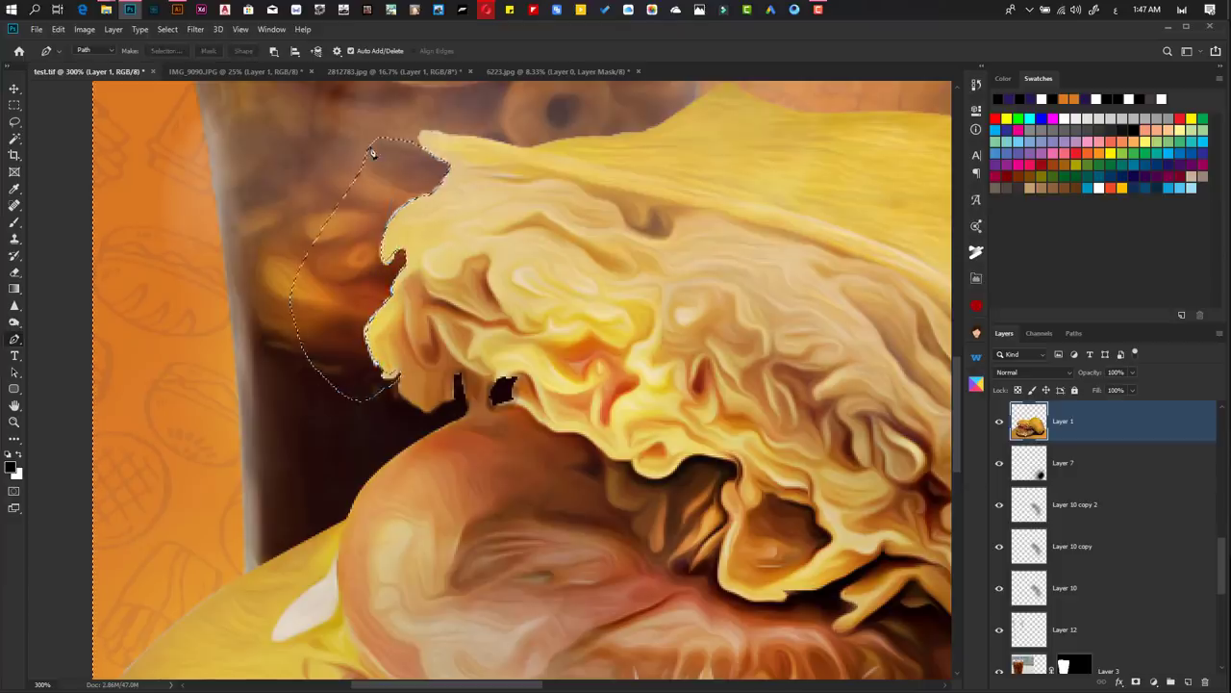
{"action": "key", "text": "m"}
{"action": "scroll", "coordinate": [622, 411], "scroll_direction": "up", "scroll_amount": 2}
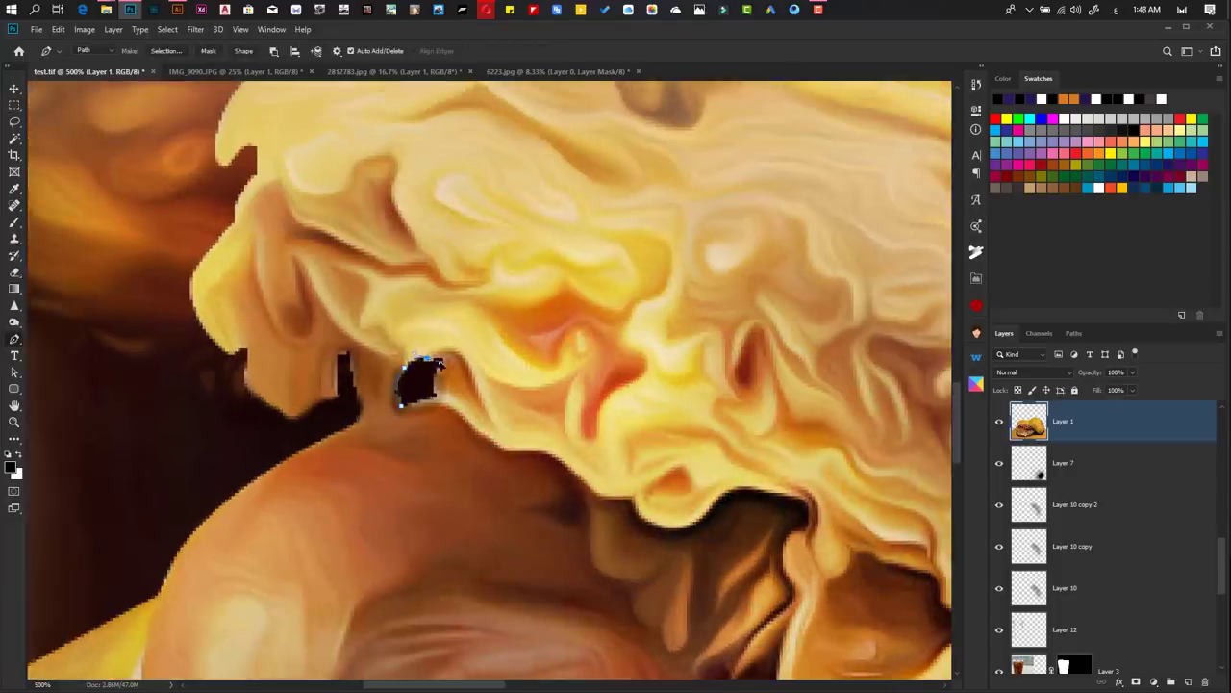
{"action": "key", "text": "ctrl+0"}
- Move smoke_PNG55243 copy 3 down and place a duplicate wisp above the top bun
{"action": "left_click", "coordinate": [471, 311], "text": "ctrl"}
{"action": "key", "text": "ctrl+bracketleft"}
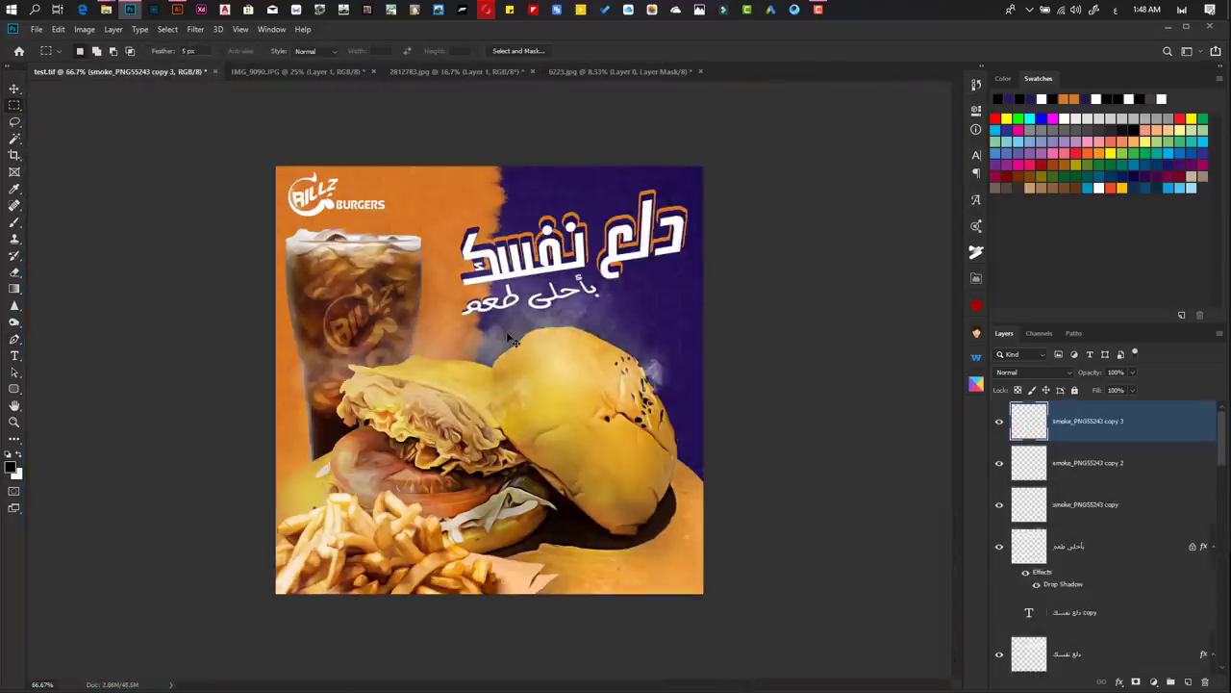
{"action": "key", "text": "ctrl+bracketleft"}
{"action": "key", "text": "ctrl+bracketleft"}
{"action": "key", "text": "ctrl+bracketleft"}
{"action": "key", "text": "ctrl+bracketleft"}
{"action": "key", "text": "ctrl+equal"}
{"action": "key", "text": "ctrl+j"}
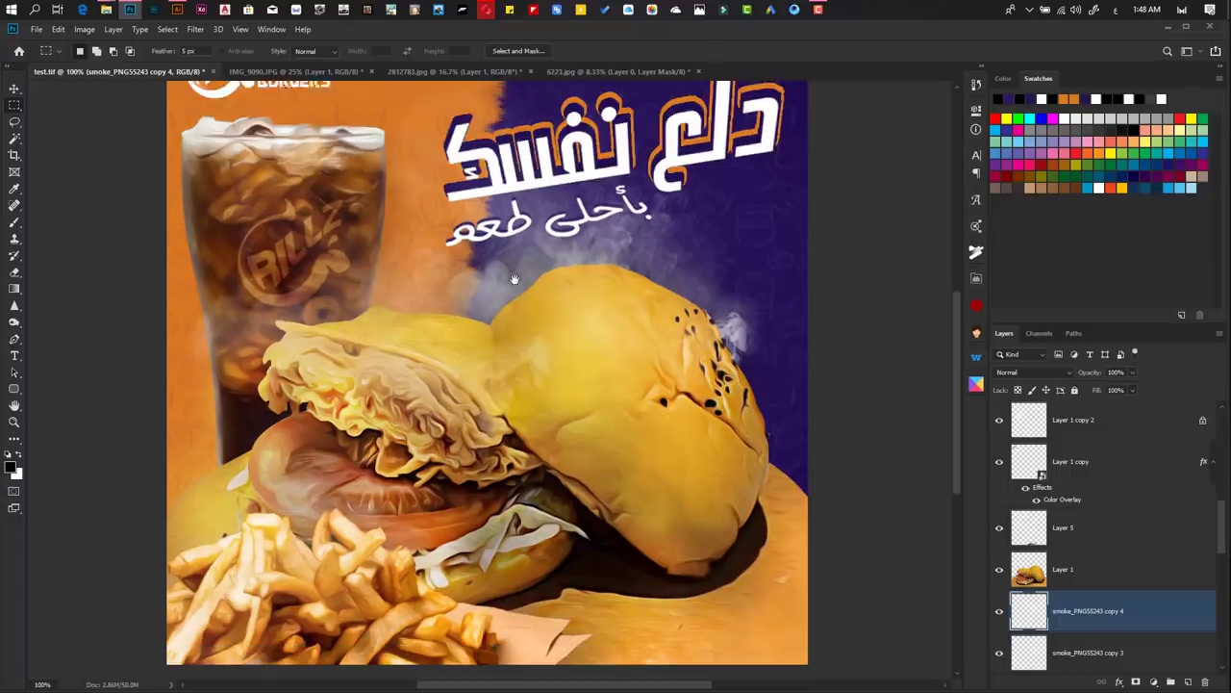
{"action": "left_click_drag", "start_coordinate": [515, 312], "coordinate": [515, 276]}
{"action": "key", "text": "ctrl+bracketright"}
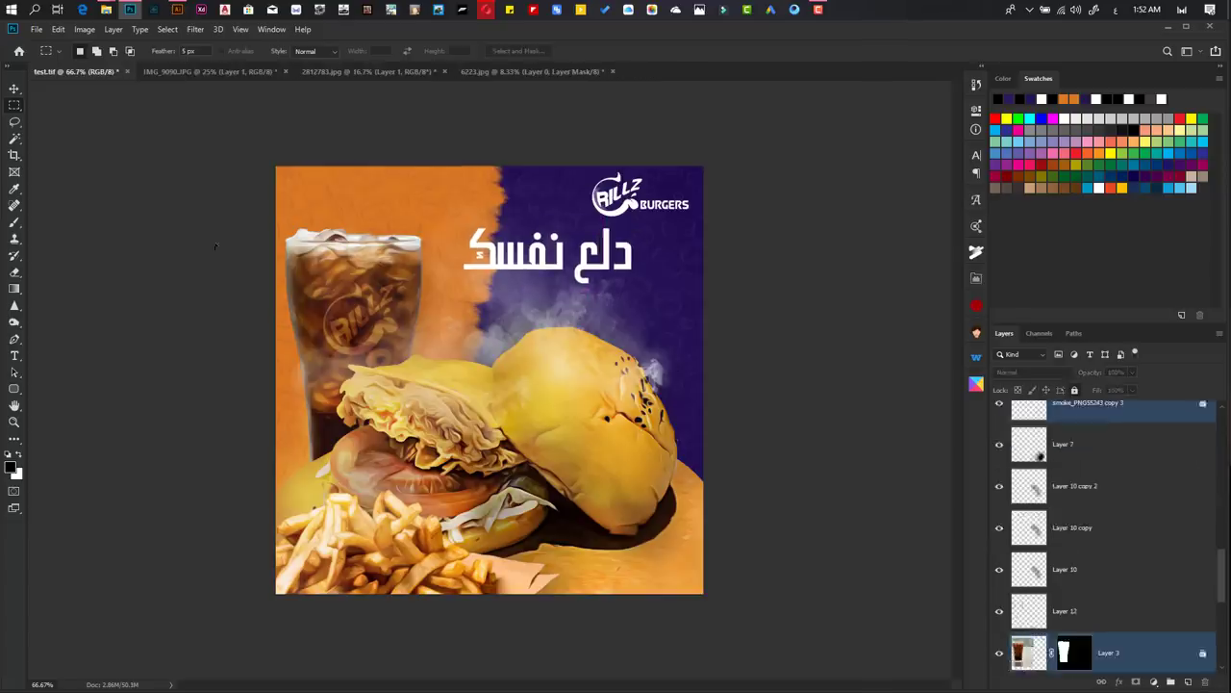
- Move the headline right and type the Arabic tagline 'باحلي طعم' in another Arabic font
{"action": "left_click_drag", "start_coordinate": [429, 293], "coordinate": [274, 236]}
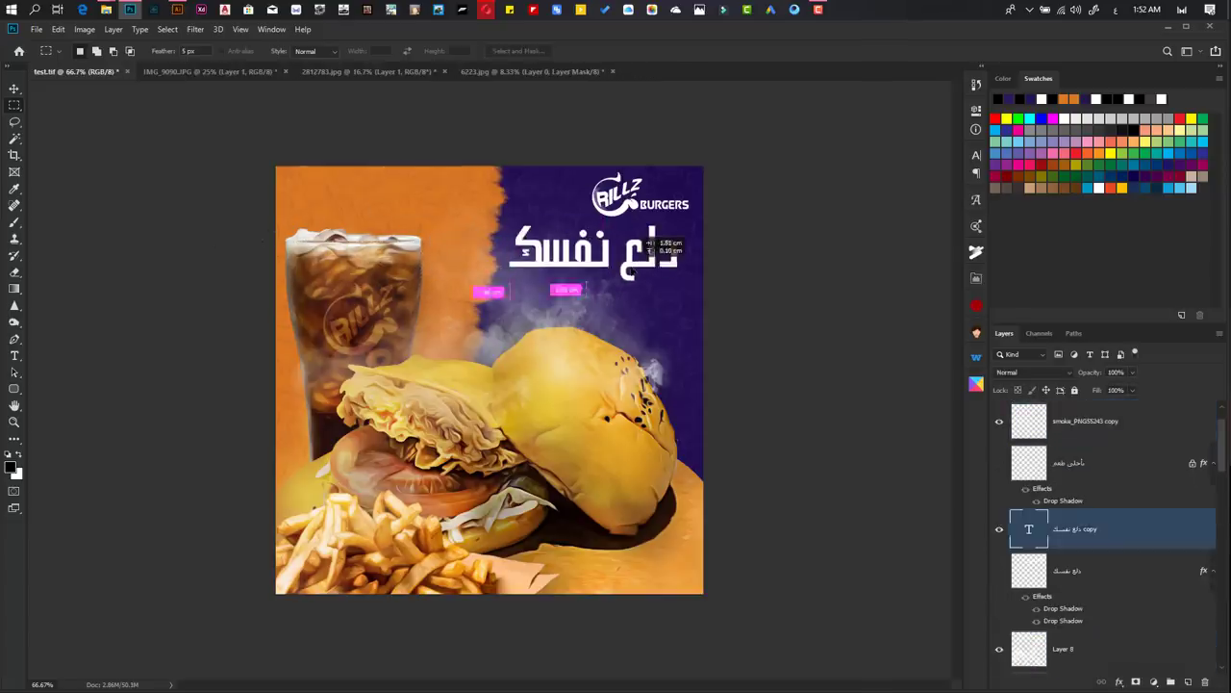
{"action": "key", "text": "alt+shift"}
{"action": "type", "text": "باحلي طعم"}
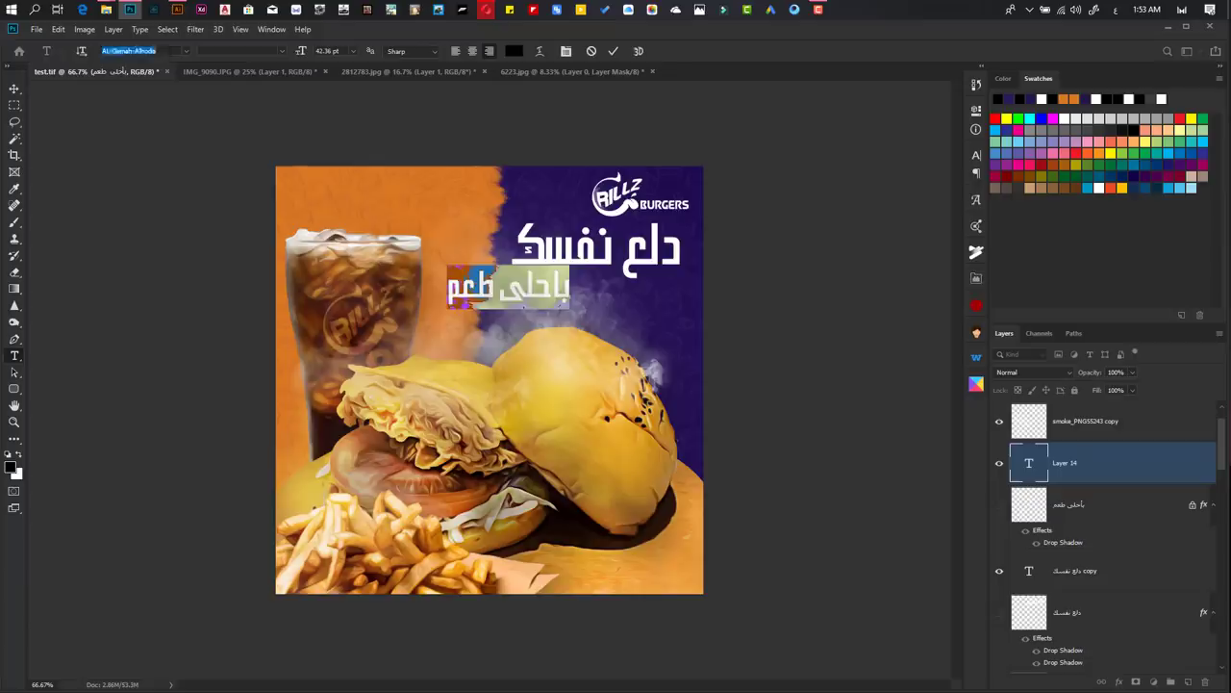
{"action": "key", "text": "Down"}
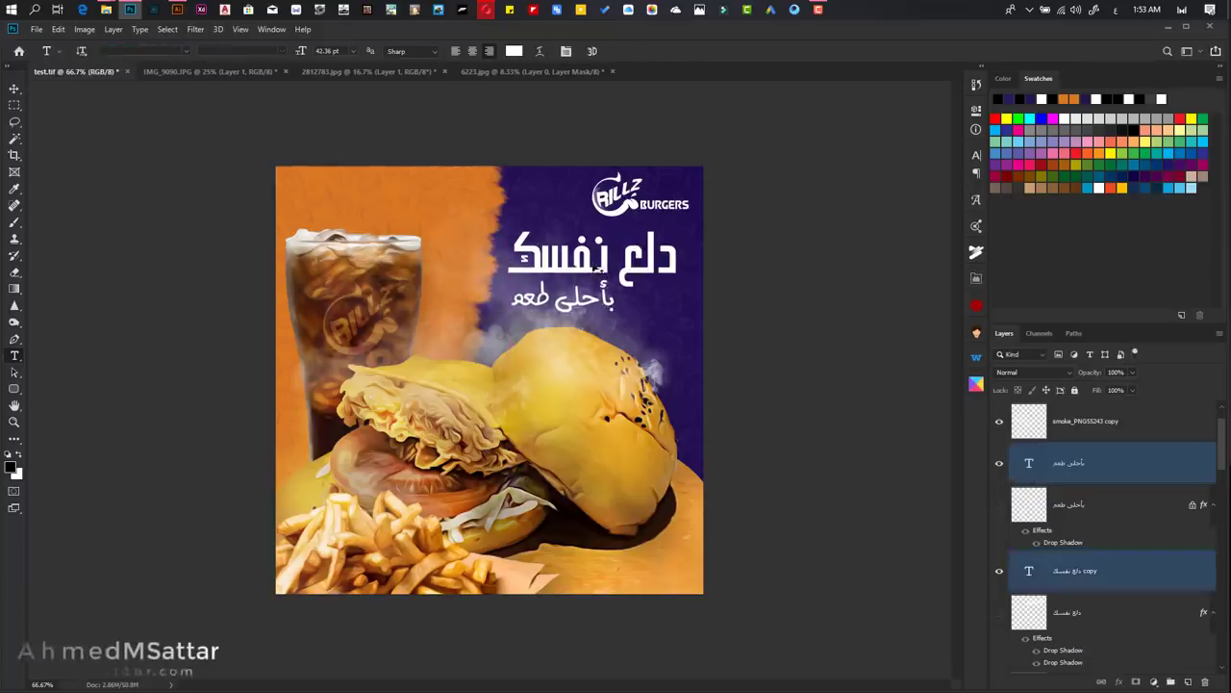
- Select the Layer 13 wisp, then duplicate and transform the next smoke layer
{"action": "right_click", "coordinate": [502, 294]}
{"action": "left_click", "coordinate": [522, 292]}
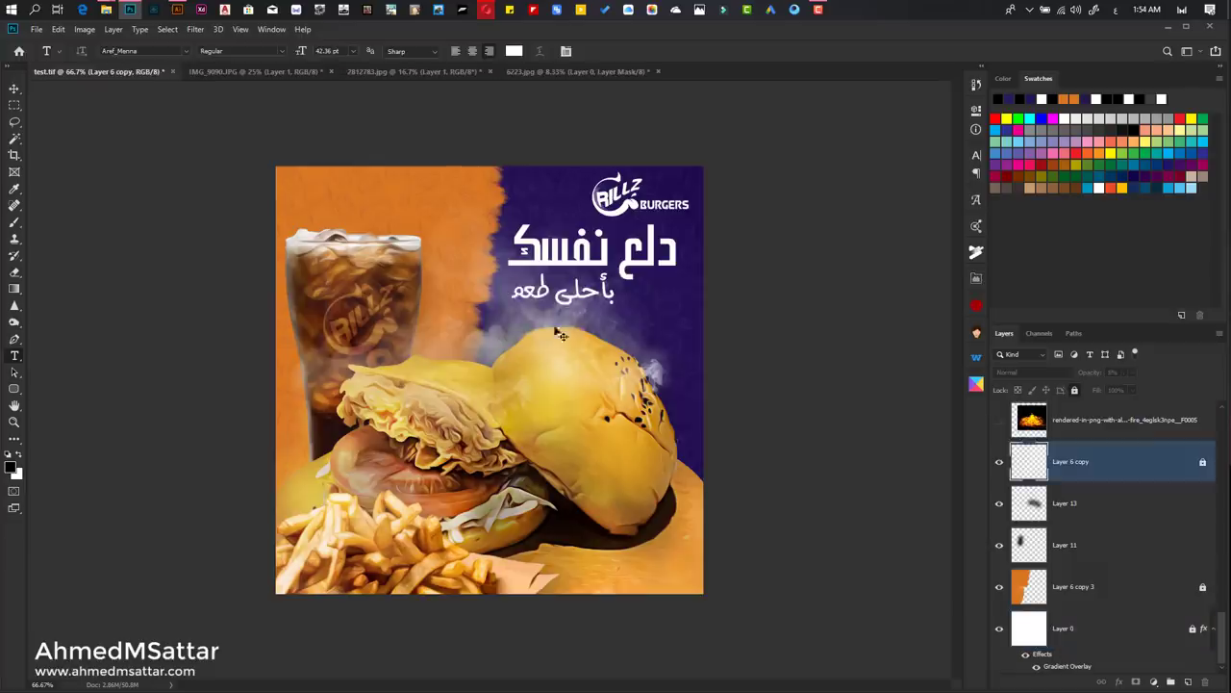
{"action": "key", "text": "ctrl+t"}
{"action": "key", "text": "Escape"}
{"action": "key", "text": "ctrl+t"}
{"action": "key", "text": "Escape"}
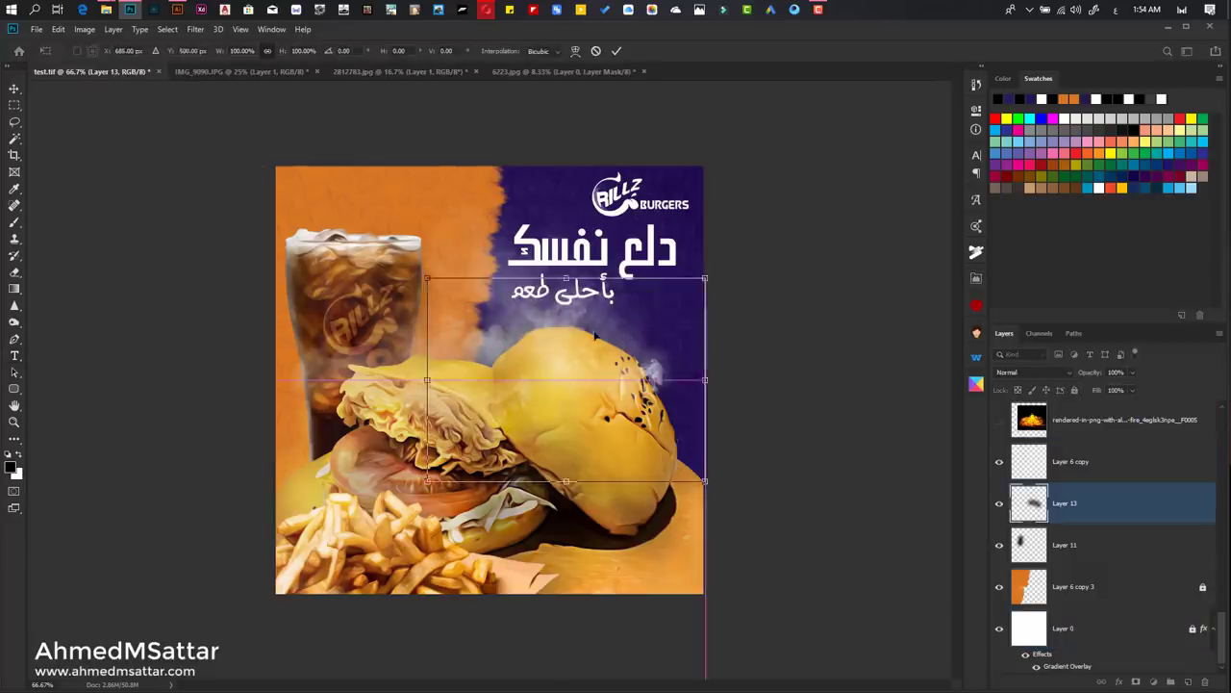
{"action": "left_click", "coordinate": [601, 346]}
{"action": "key", "text": "ctrl+j"}
{"action": "key", "text": "ctrl+t"}
{"action": "key", "text": "Return"}
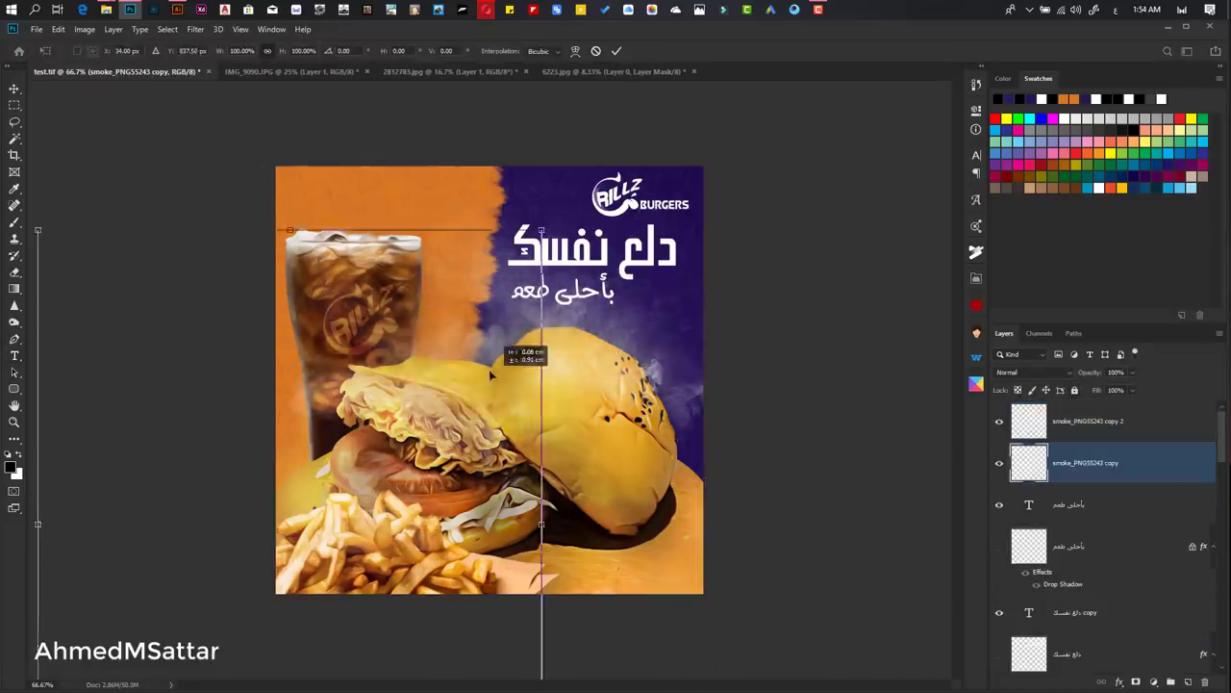
- Transform smoke_PNG55243 copy 4 and shift the copy 3 wisp to a new spot
{"action": "scroll", "coordinate": [1097, 578], "scroll_direction": "down", "scroll_amount": 5}
{"action": "left_click", "coordinate": [1097, 577]}
{"action": "key", "text": "ctrl+t"}
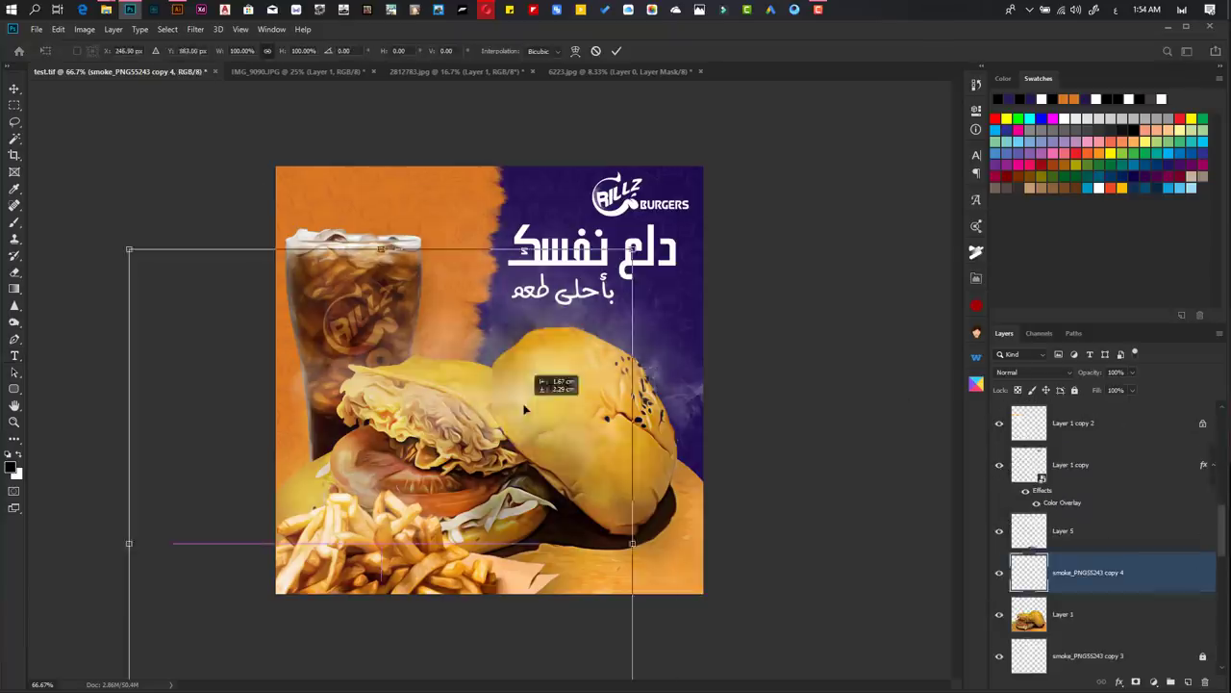
{"action": "key", "text": "Escape"}
{"action": "key", "text": "alt+bracketleft"}
{"action": "left_click_drag", "start_coordinate": [771, 394], "coordinate": [558, 346]}
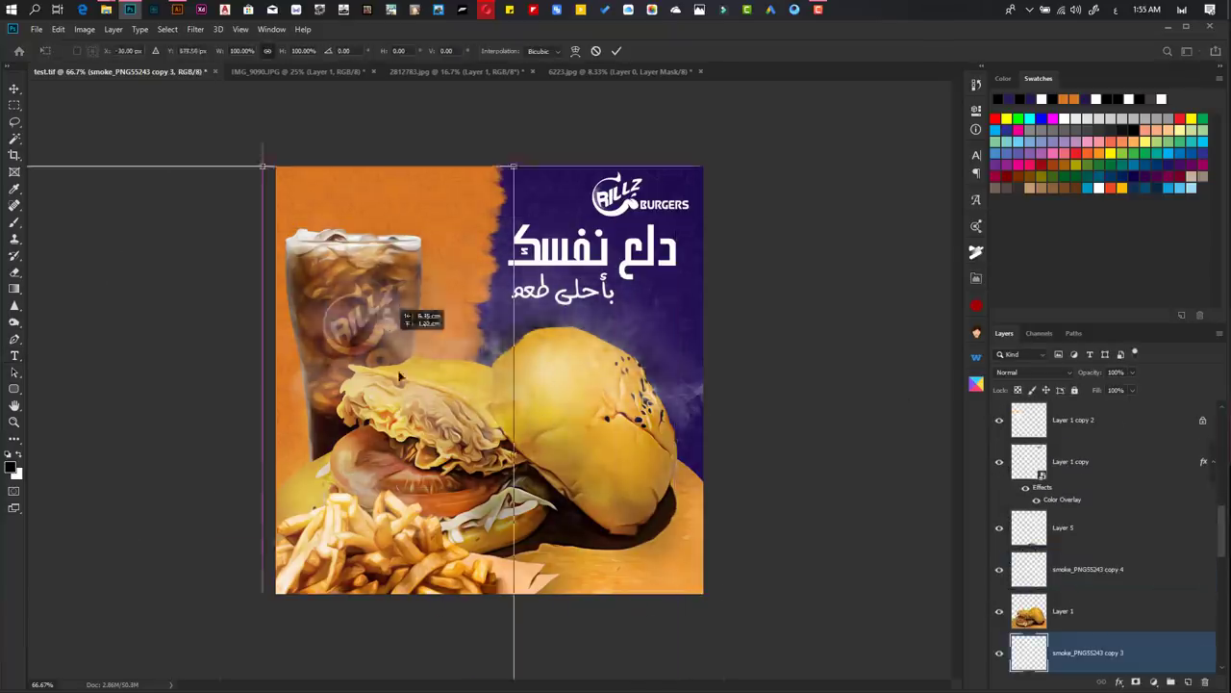
- Rotate the Layer 13 shading stroke about 33 degrees
{"action": "key", "text": "ctrl+t"}
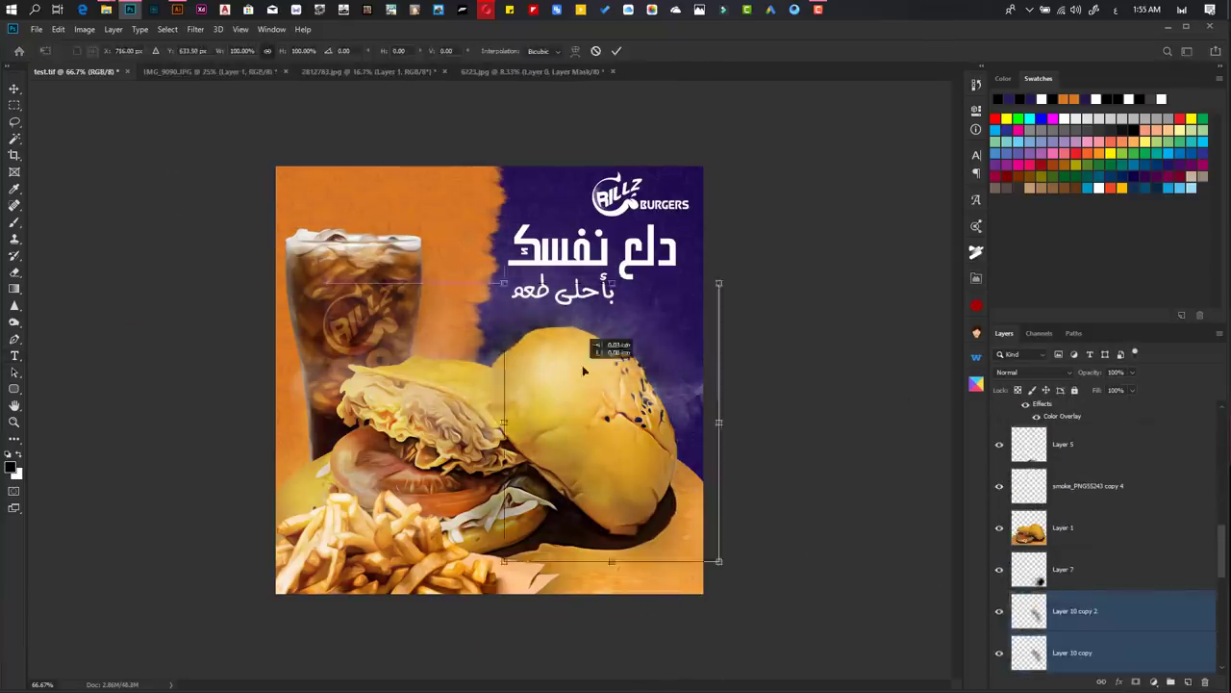
{"action": "left_click_drag", "start_coordinate": [468, 480], "coordinate": [445, 432]}
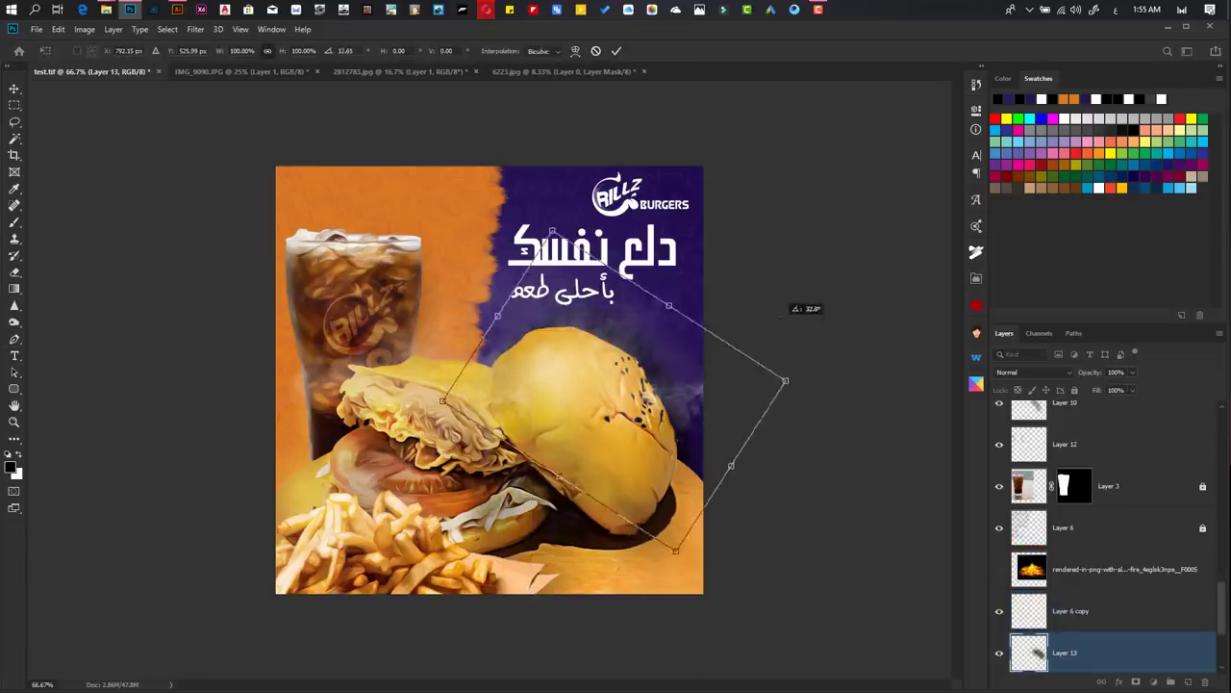
{"action": "key", "text": "Return"}
{"action": "key", "text": "t"}
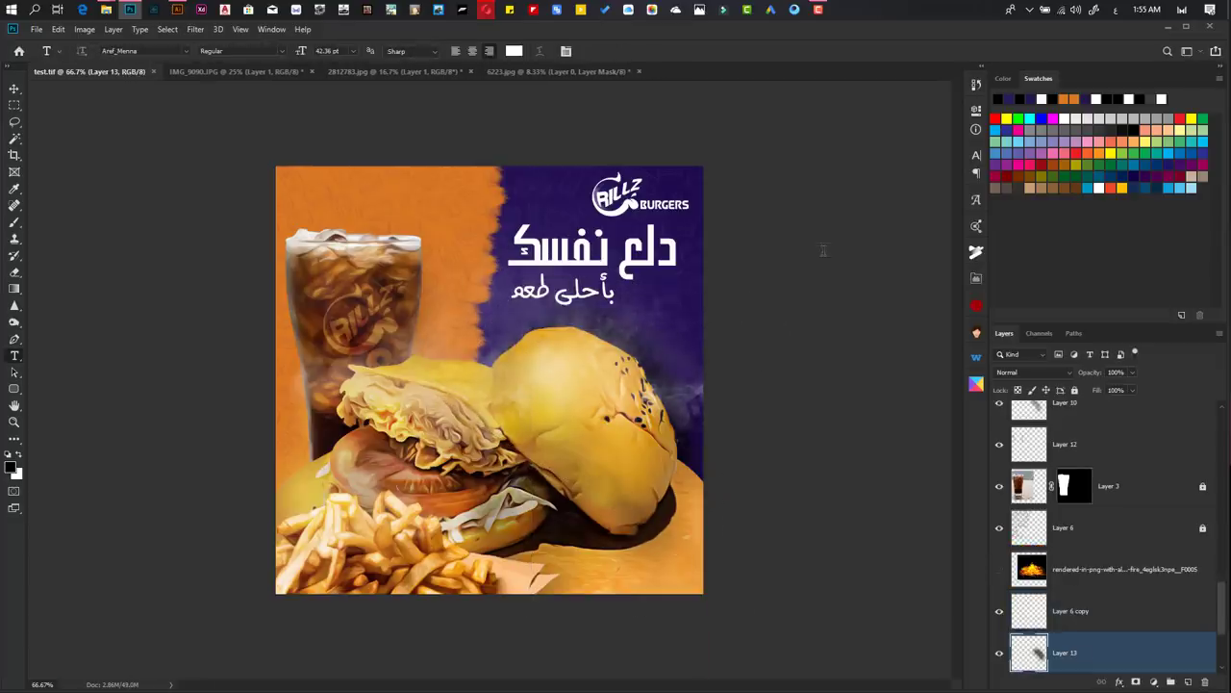
- Zoom in to check the smoke on the burger and select smoke_PNG55243 copy
{"action": "key", "text": "ctrl+plus"}
{"action": "scroll", "coordinate": [823, 251], "scroll_direction": "down", "scroll_amount": 2}
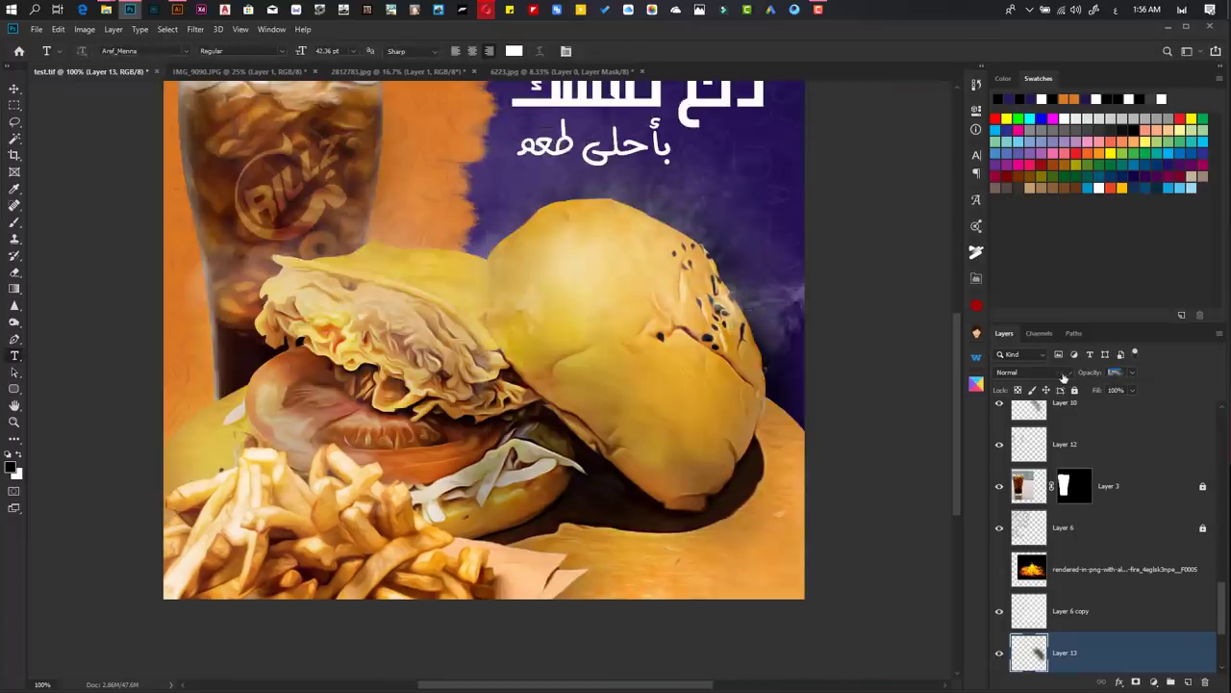
{"action": "scroll", "coordinate": [1052, 383], "scroll_direction": "up", "scroll_amount": 5}
{"action": "left_click", "coordinate": [1078, 421]}
{"action": "key", "text": "ctrl+minus"}
{"action": "key", "text": "ctrl+minus"}
- Open the gradient colours of Layer 6 copy 3's Gradient Overlay
{"action": "key", "text": "e"}
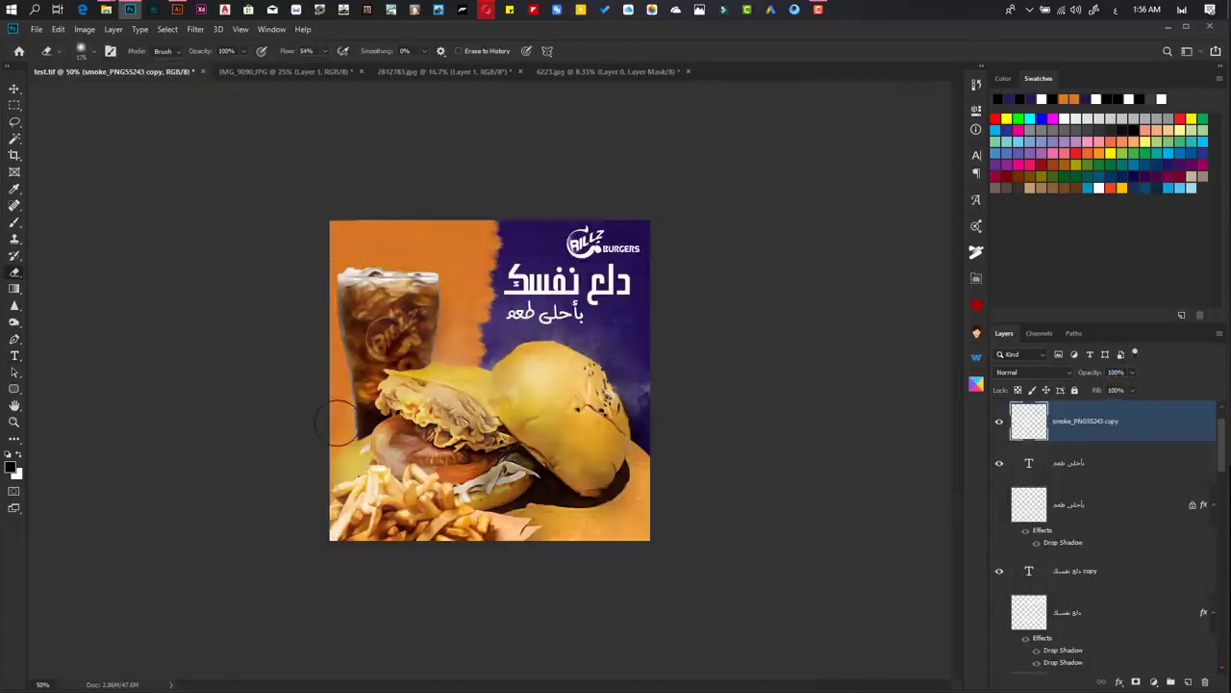
{"action": "left_click", "coordinate": [1073, 653]}
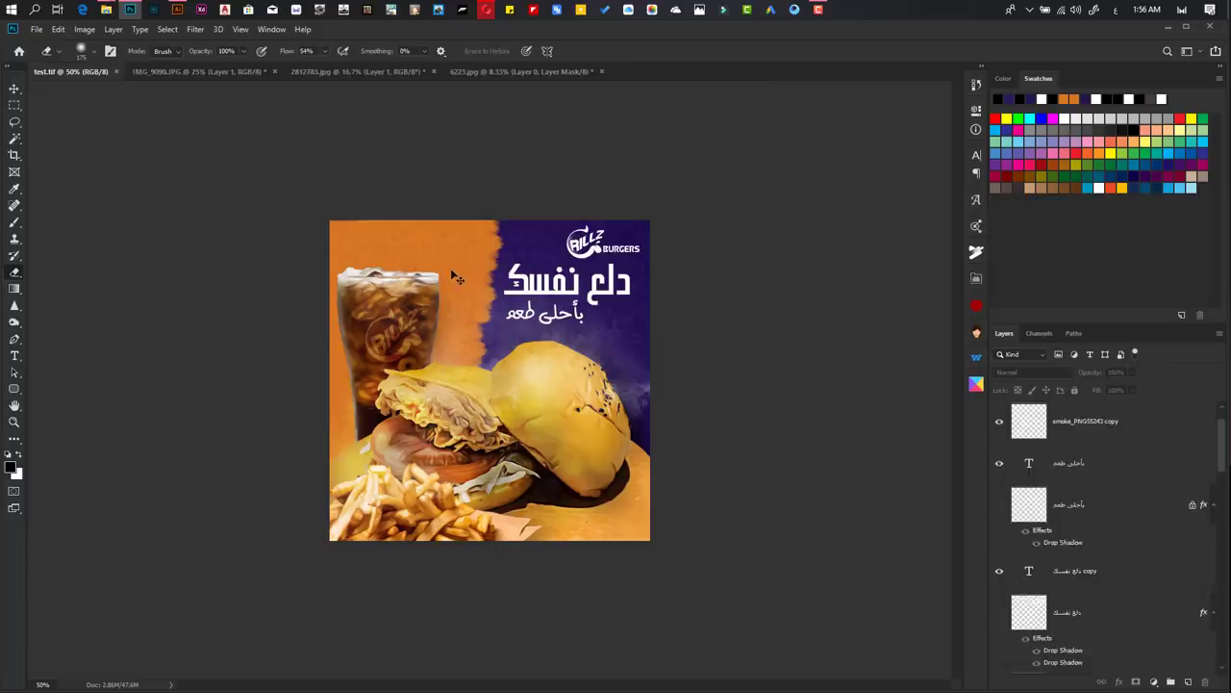
{"action": "double_click", "coordinate": [1135, 652]}
{"action": "left_click", "coordinate": [982, 282]}
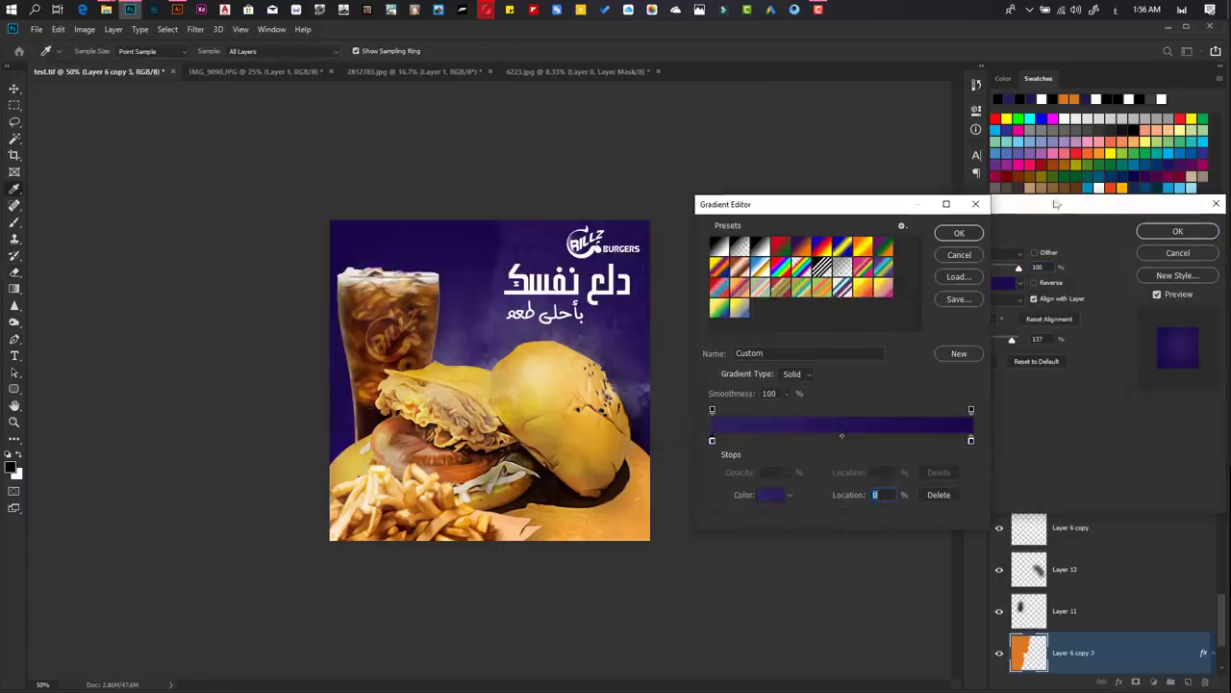
- Change the first gradient stop to a brighter orange
{"action": "left_click", "coordinate": [1076, 99]}
{"action": "left_click", "coordinate": [971, 439]}
{"action": "left_click", "coordinate": [1076, 99]}
{"action": "left_click", "coordinate": [770, 495]}
{"action": "left_click", "coordinate": [1078, 231]}
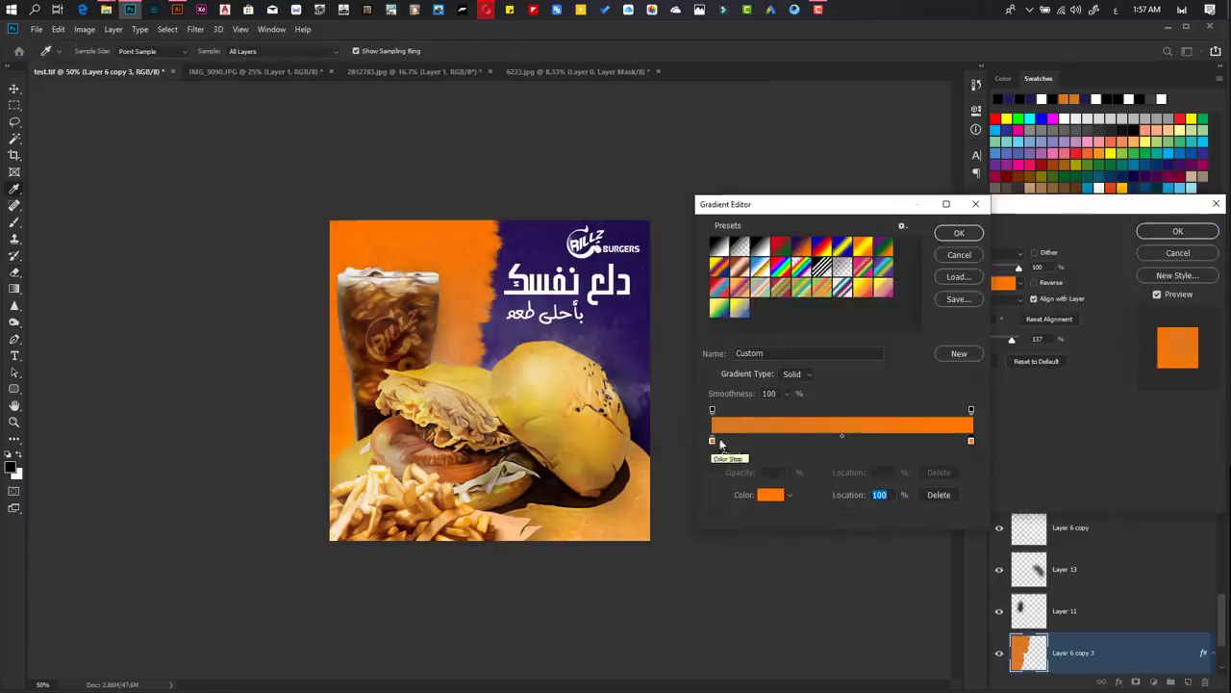
- Give the second stop the same brighter orange and apply the Gradient Overlay
{"action": "double_click", "coordinate": [971, 441]}
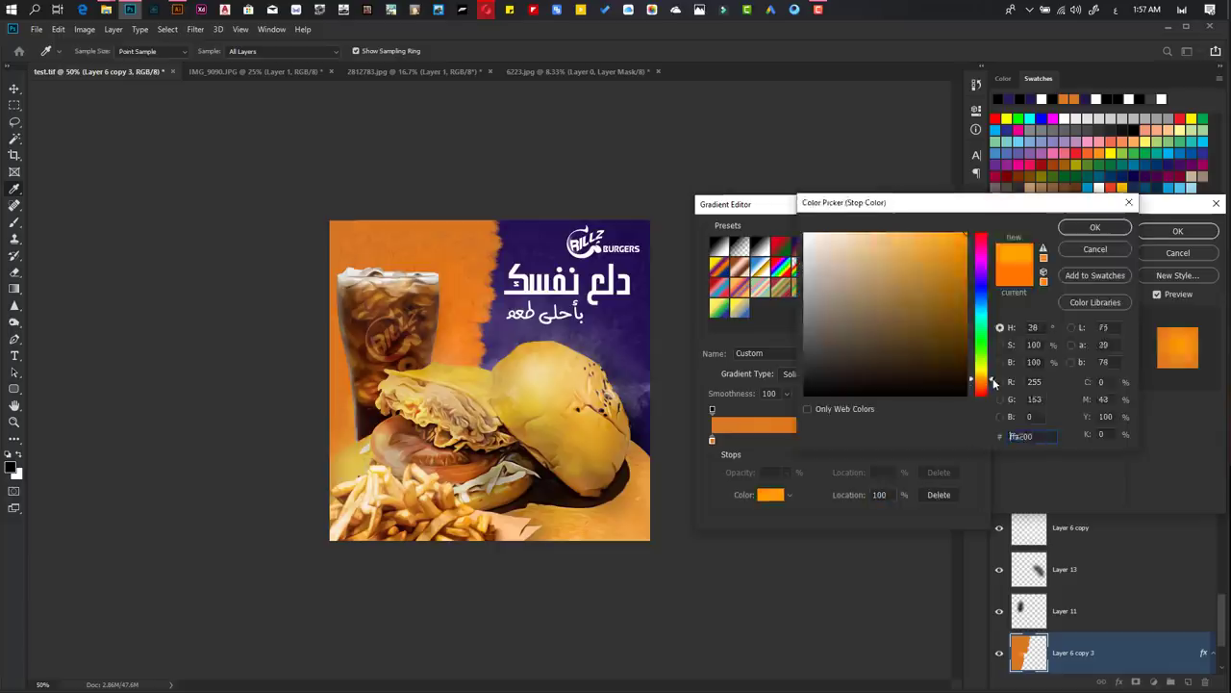
{"action": "left_click", "coordinate": [1077, 231]}
{"action": "left_click", "coordinate": [959, 233]}
{"action": "left_click", "coordinate": [1178, 231]}
{"action": "key", "text": "e"}
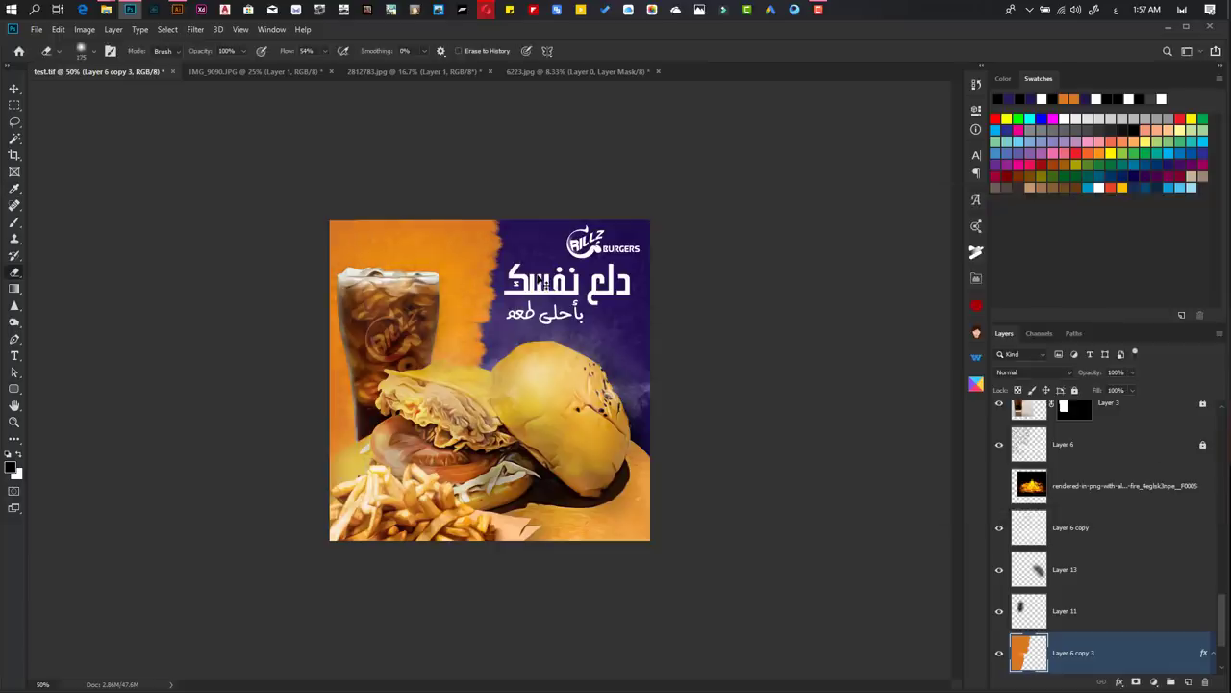